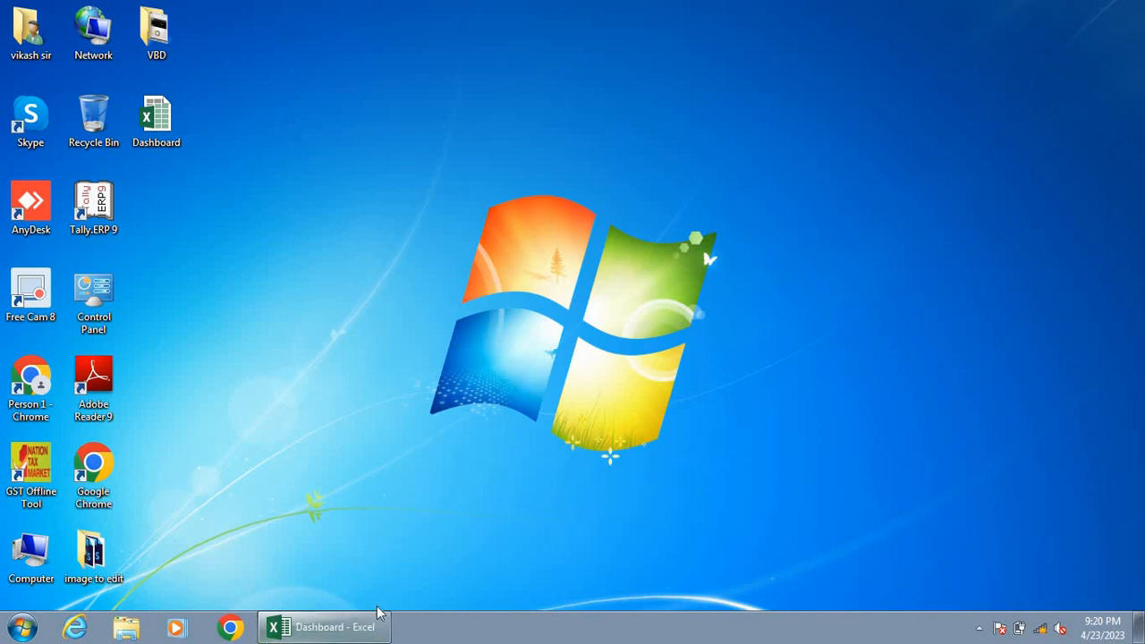
Step: Switch to the Dashboard workbook in Excel and look over the Dashboard sheet before returning to the INFO sheet
{"action": "left_click", "coordinate": [342, 637]}
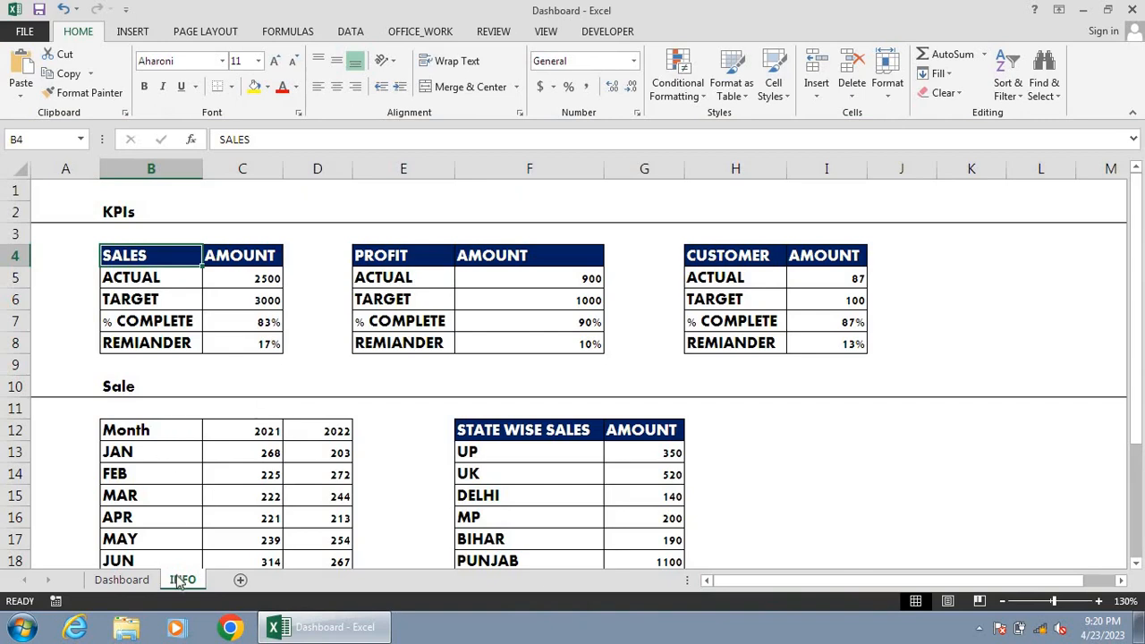
{"action": "left_click", "coordinate": [146, 580]}
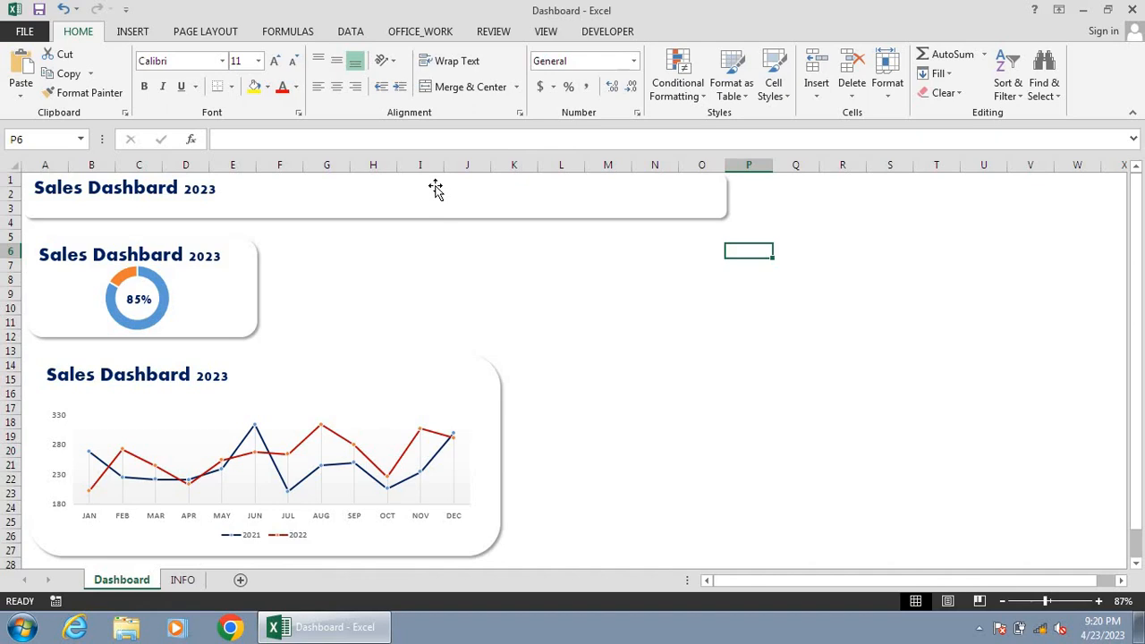
{"action": "left_click", "coordinate": [184, 580]}
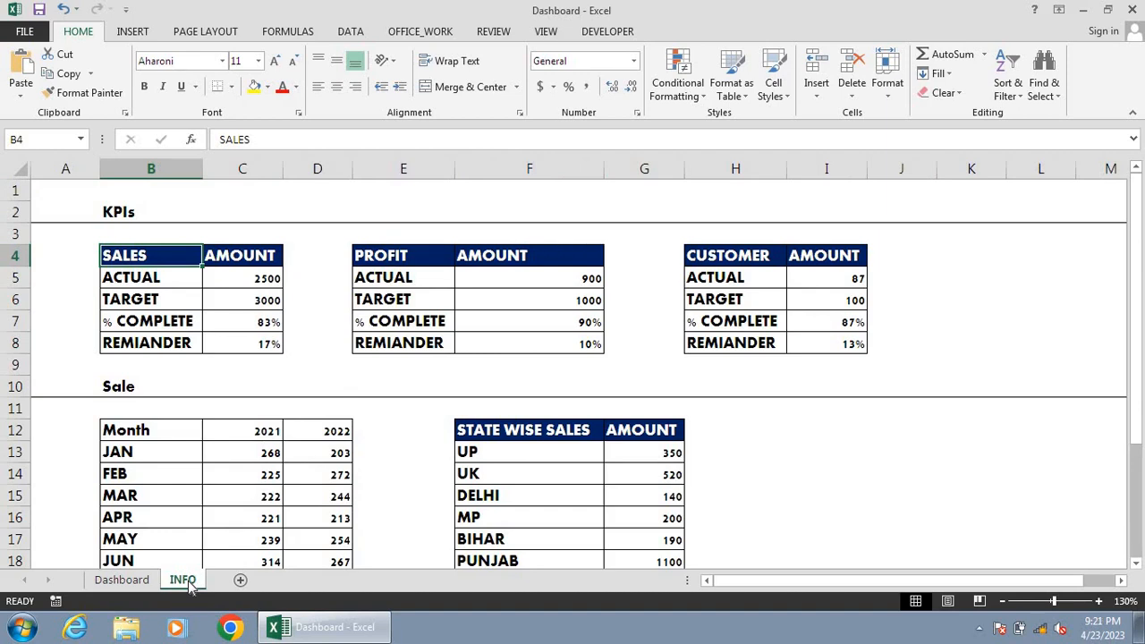
Step: Examine the monthly 2021 and 2022 sales table and the KPI tables on the INFO sheet
{"action": "left_click", "coordinate": [165, 428]}
{"action": "key", "text": "Right"}
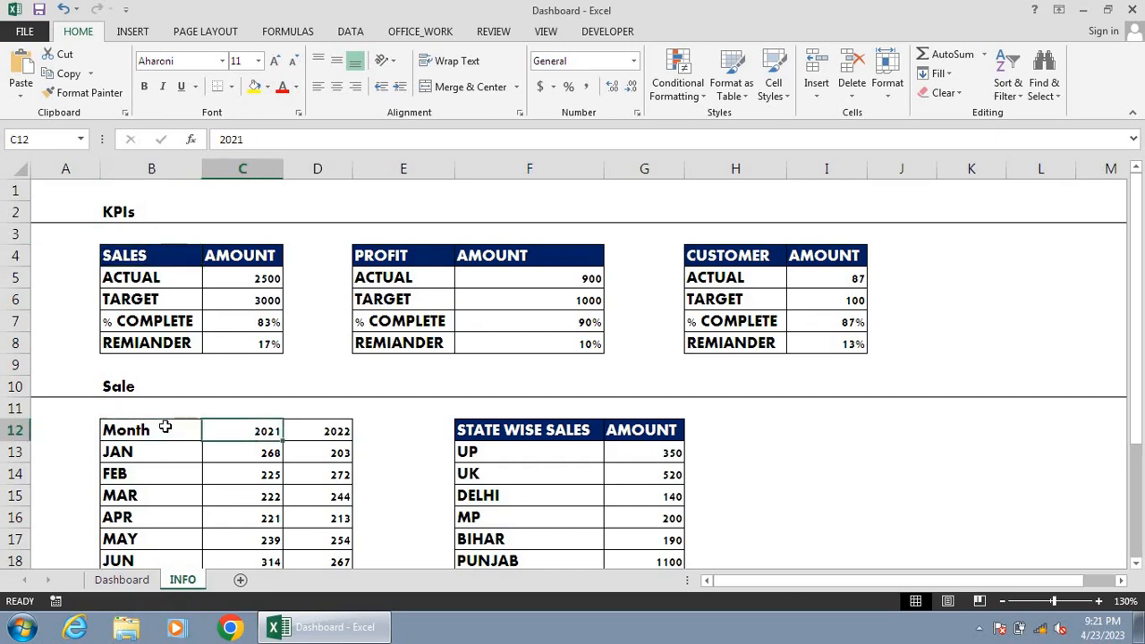
{"action": "key", "text": "Right"}
{"action": "key", "text": "Down"}
{"action": "key", "text": "Down"}
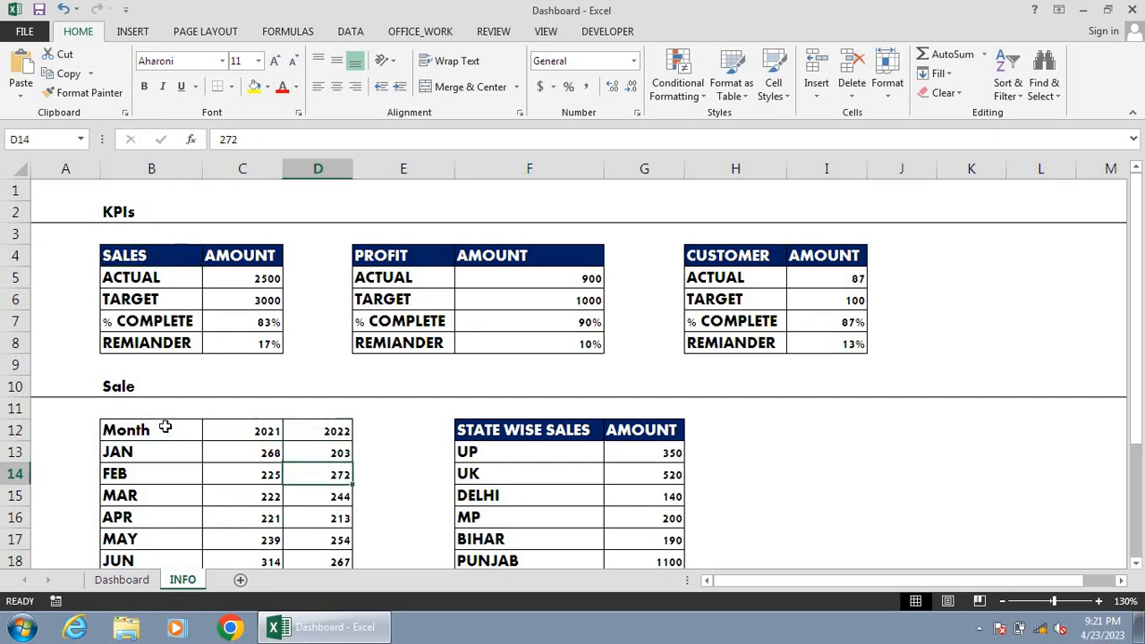
{"action": "key", "text": "Left"}
{"action": "key", "text": "Left"}
{"action": "key", "text": "Down"}
{"action": "key", "text": "Down"}
{"action": "key", "text": "Down"}
{"action": "key", "text": "Down"}
{"action": "key", "text": "Down"}
{"action": "key", "text": "Down"}
{"action": "key", "text": "Down"}
{"action": "key", "text": "Down"}
{"action": "key", "text": "Down"}
{"action": "key", "text": "Down"}
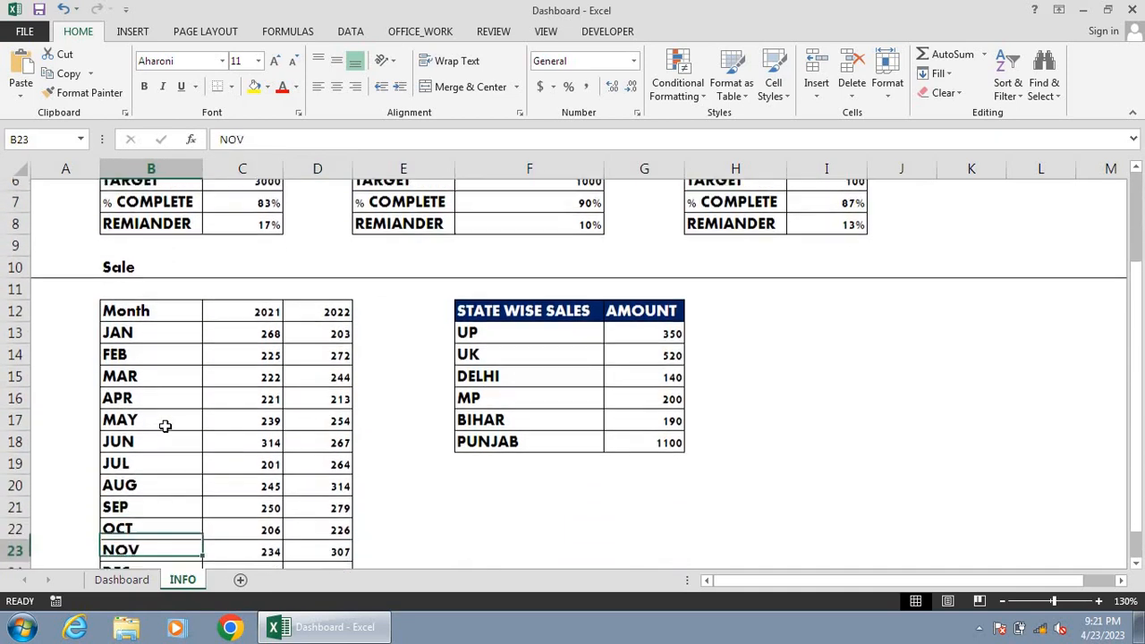
{"action": "key", "text": "Up"}
{"action": "key", "text": "Up"}
{"action": "key", "text": "Up"}
{"action": "key", "text": "Up"}
{"action": "key", "text": "Up"}
{"action": "key", "text": "Up"}
{"action": "key", "text": "Up"}
{"action": "key", "text": "Up"}
{"action": "key", "text": "Up"}
{"action": "key", "text": "Up"}
{"action": "key", "text": "Up"}
{"action": "key", "text": "Up"}
{"action": "key", "text": "Up"}
{"action": "key", "text": "Up"}
{"action": "key", "text": "Up"}
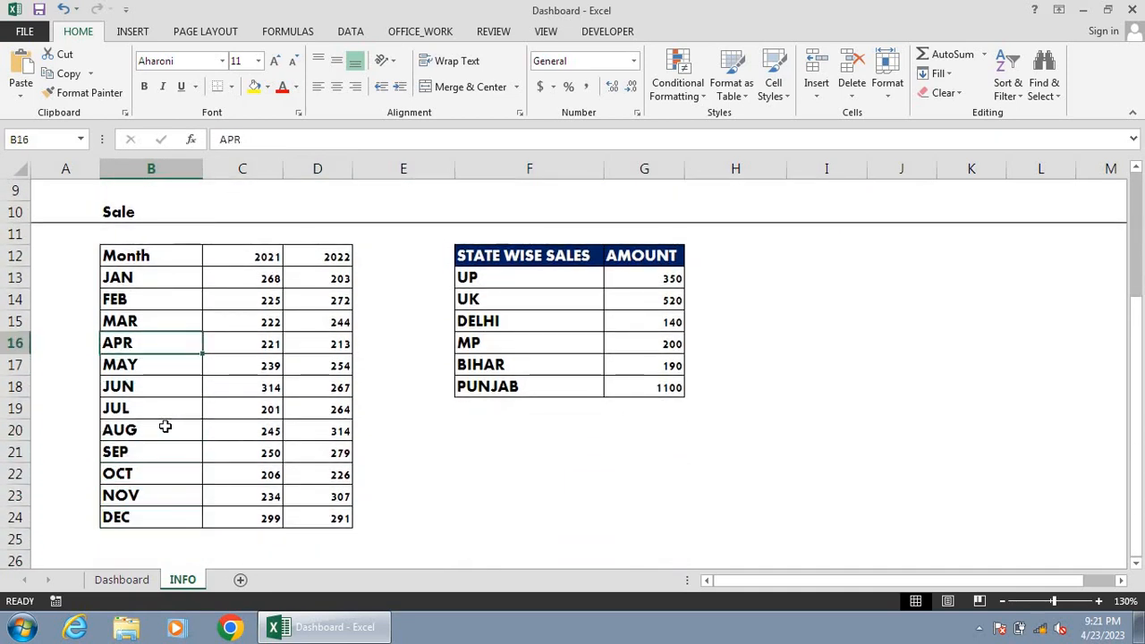
{"action": "key", "text": "Up"}
{"action": "key", "text": "Up"}
{"action": "key", "text": "Up"}
{"action": "key", "text": "Up"}
{"action": "key", "text": "Up"}
{"action": "key", "text": "Up"}
{"action": "key", "text": "Up"}
{"action": "key", "text": "Up"}
{"action": "key", "text": "Up"}
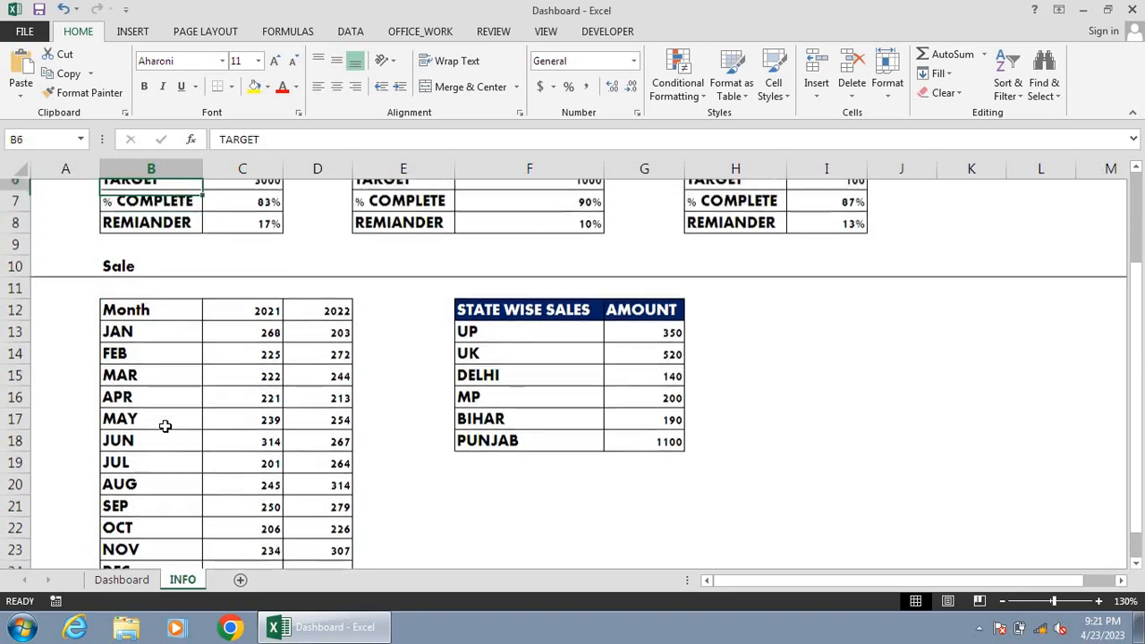
{"action": "key", "text": "Down"}
{"action": "key", "text": "Down"}
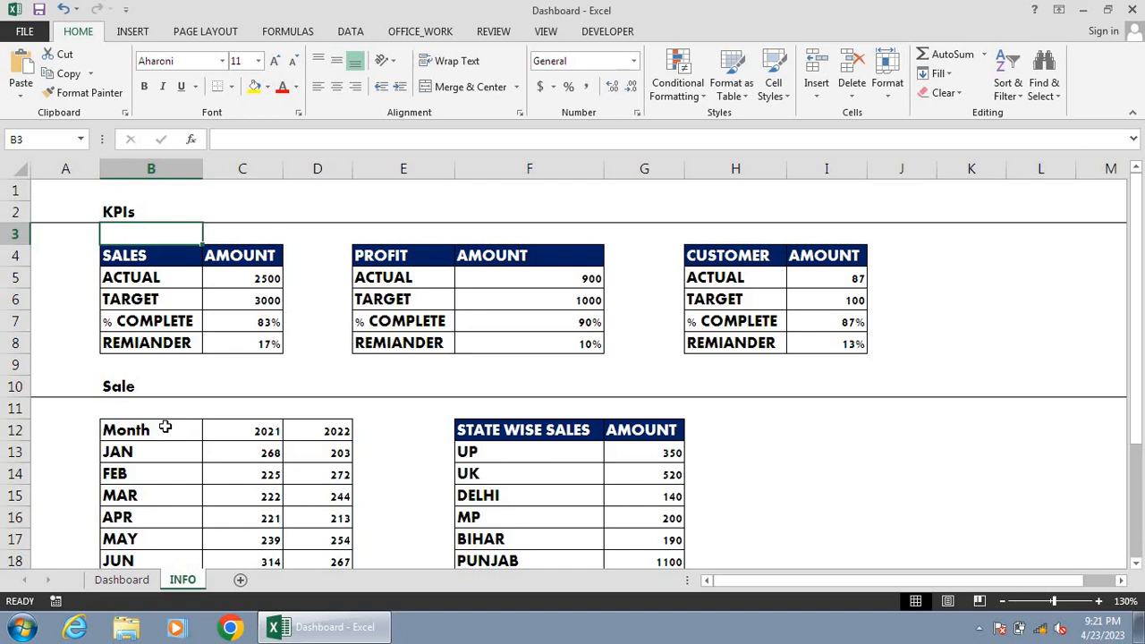
Step: Review the KPIs heading layout on the INFO sheet and compare it with the finished charts on the Dashboard sheet
{"action": "left_click", "coordinate": [544, 34]}
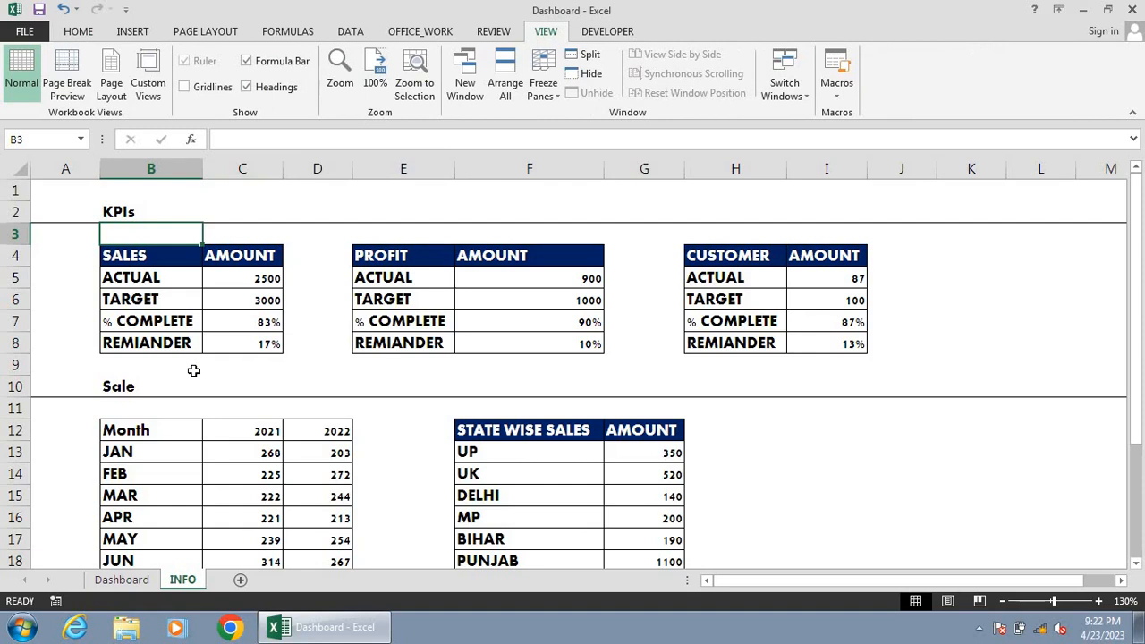
{"action": "left_click", "coordinate": [66, 212]}
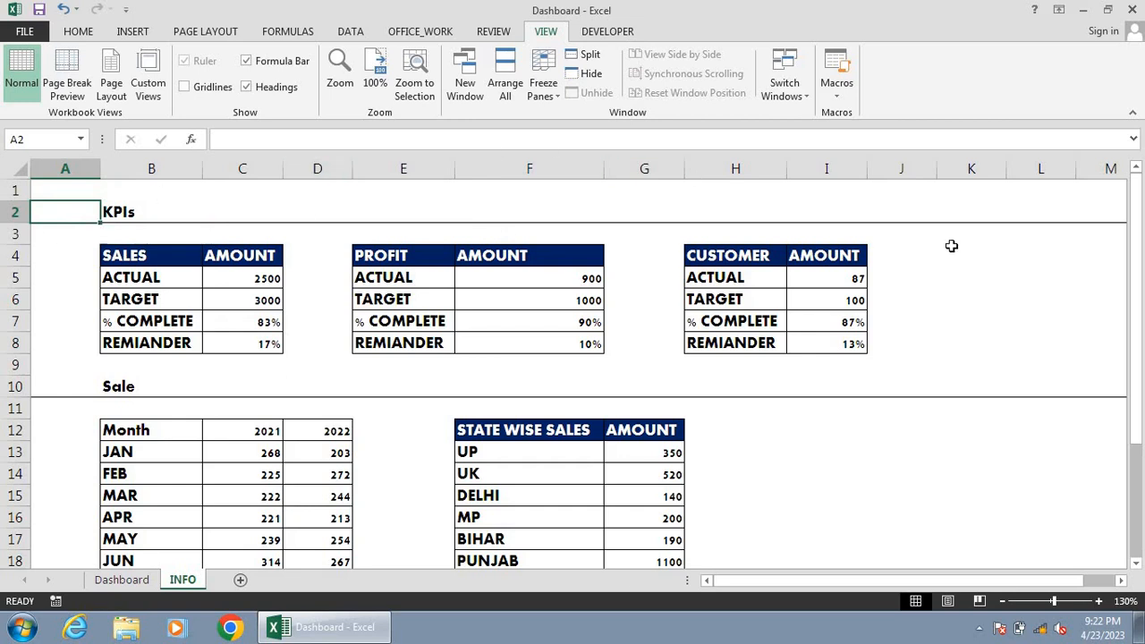
{"action": "left_click", "coordinate": [136, 206]}
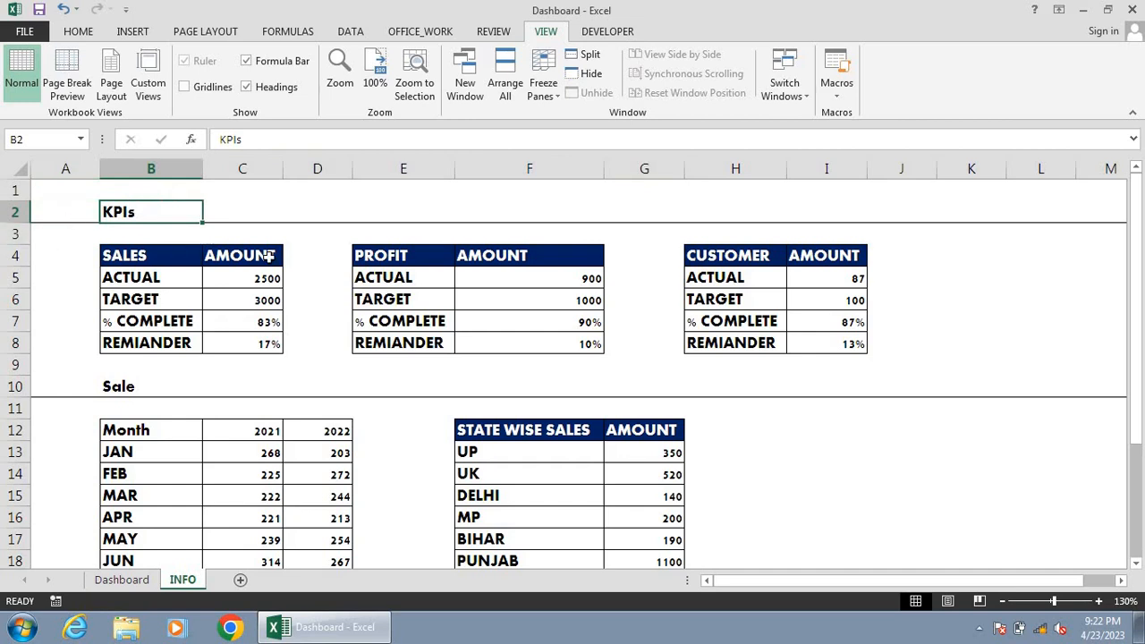
{"action": "left_click", "coordinate": [122, 579]}
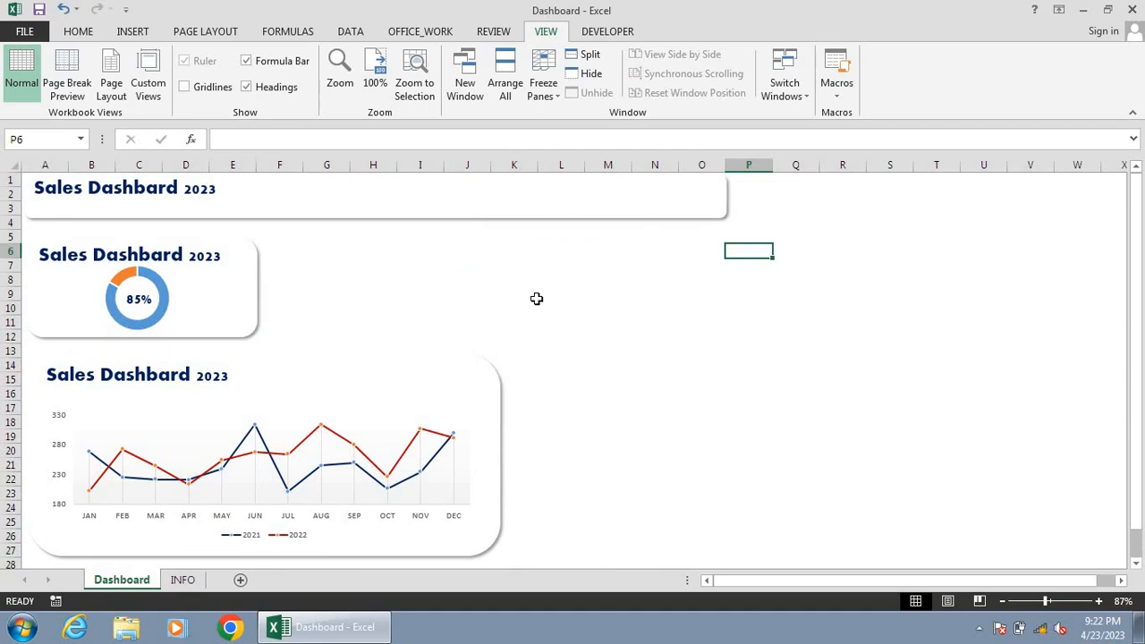
{"action": "left_click", "coordinate": [182, 579]}
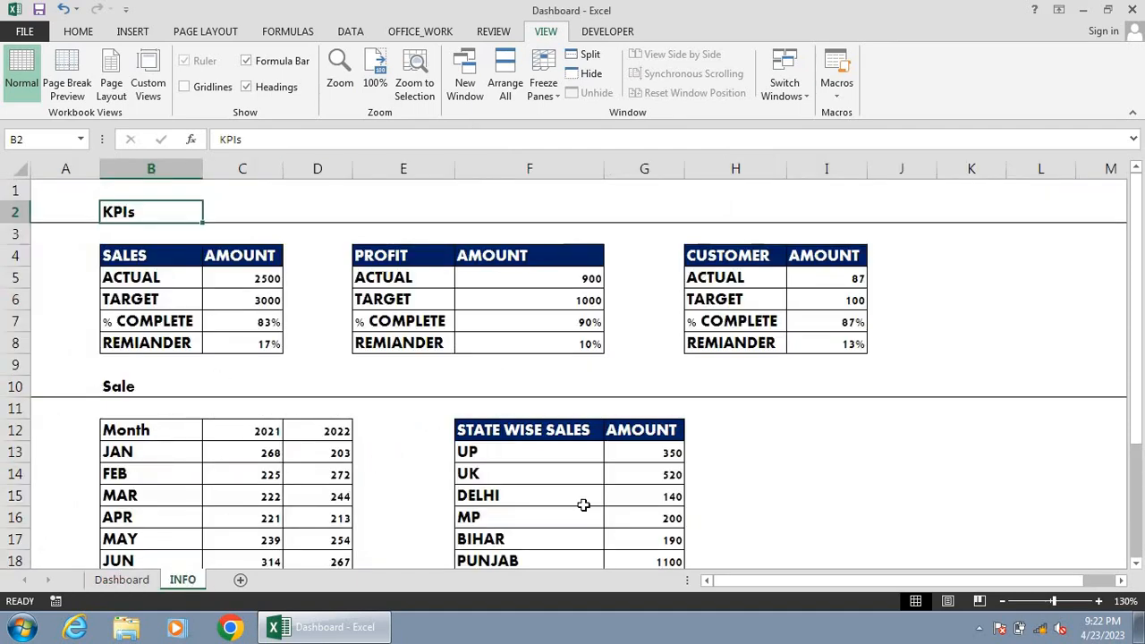
Step: Add a new worksheet to the workbook and hide its gridlines
{"action": "left_click", "coordinate": [239, 584]}
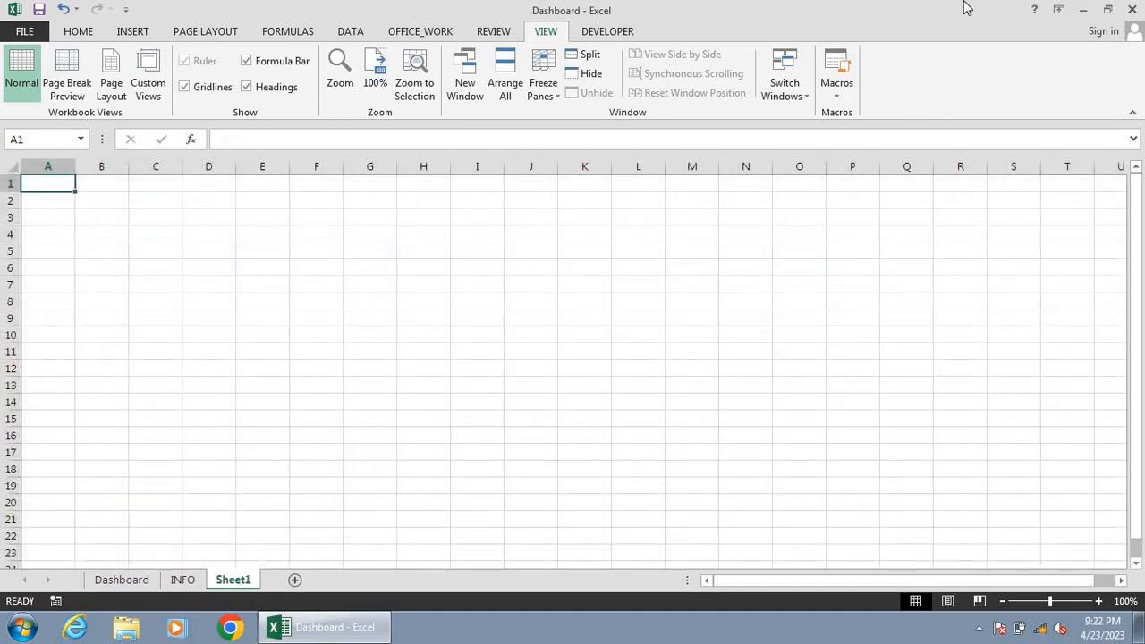
{"action": "left_click", "coordinate": [608, 31]}
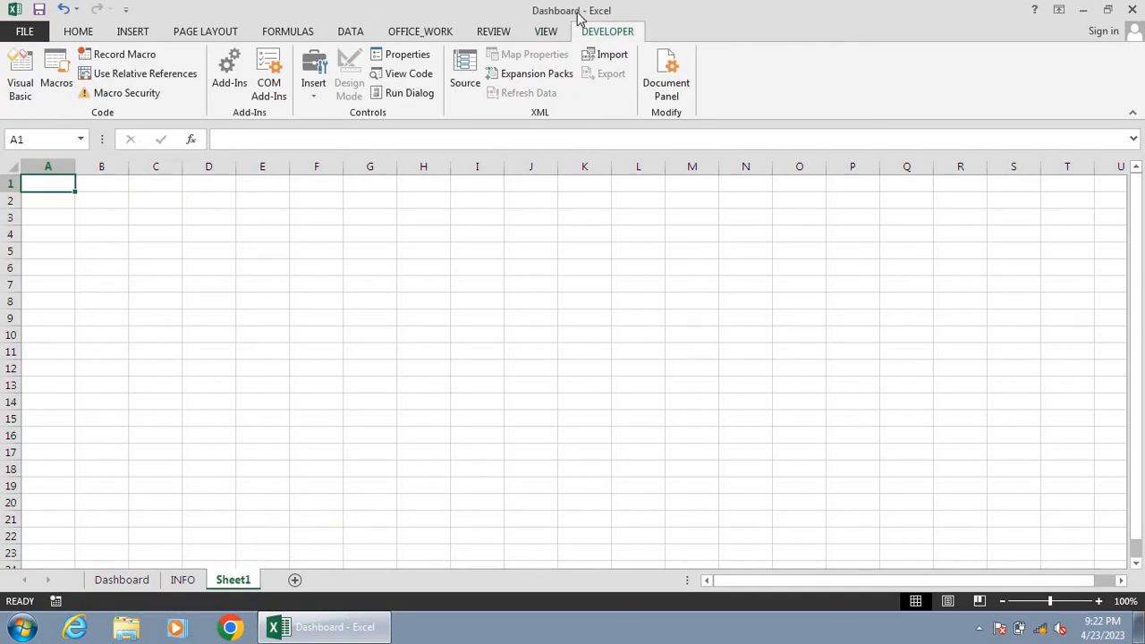
{"action": "left_click", "coordinate": [546, 31]}
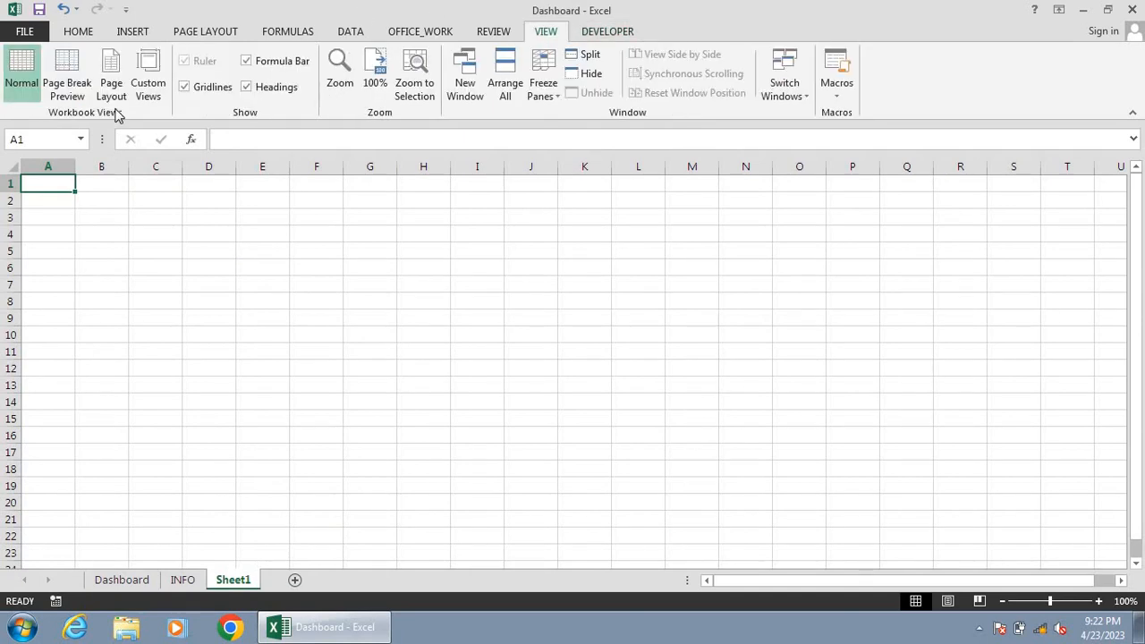
{"action": "left_click", "coordinate": [220, 90]}
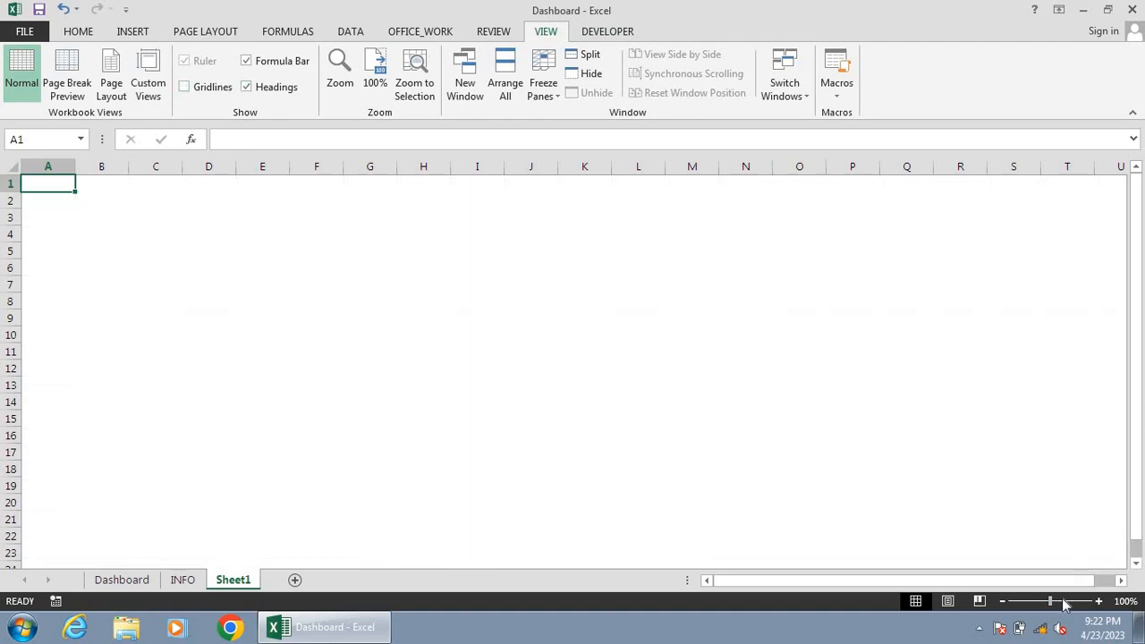
Step: Draw a rounded rectangle about 6.87" wide and 0.66" high across columns B to L near the top of Sheet1
{"action": "left_click_drag", "start_coordinate": [1051, 602], "coordinate": [1057, 601]}
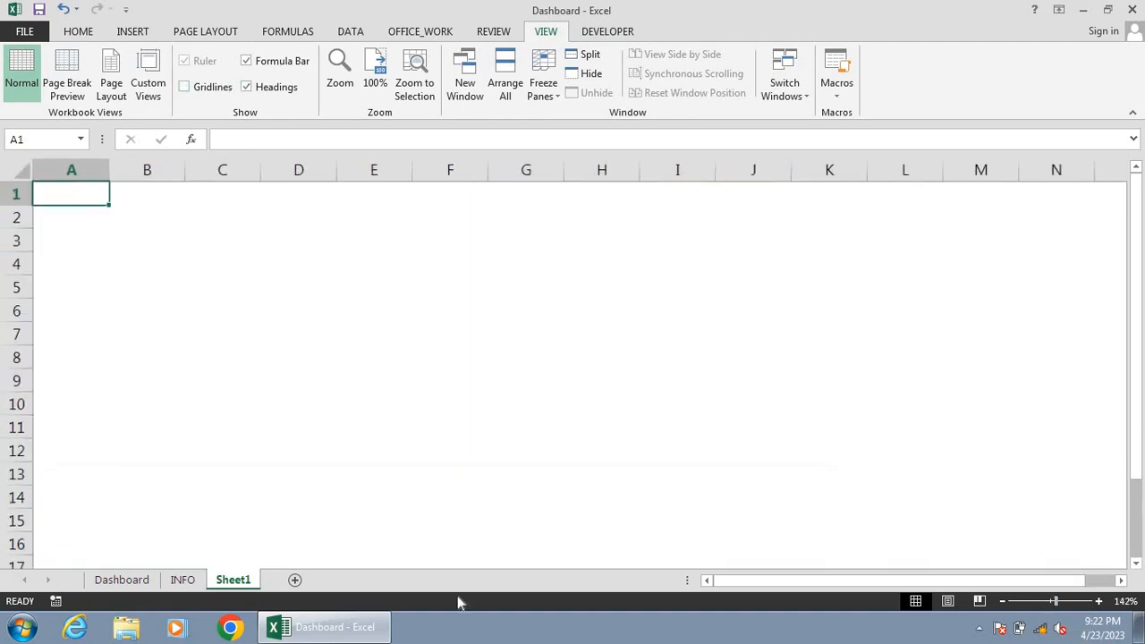
{"action": "left_click", "coordinate": [147, 581]}
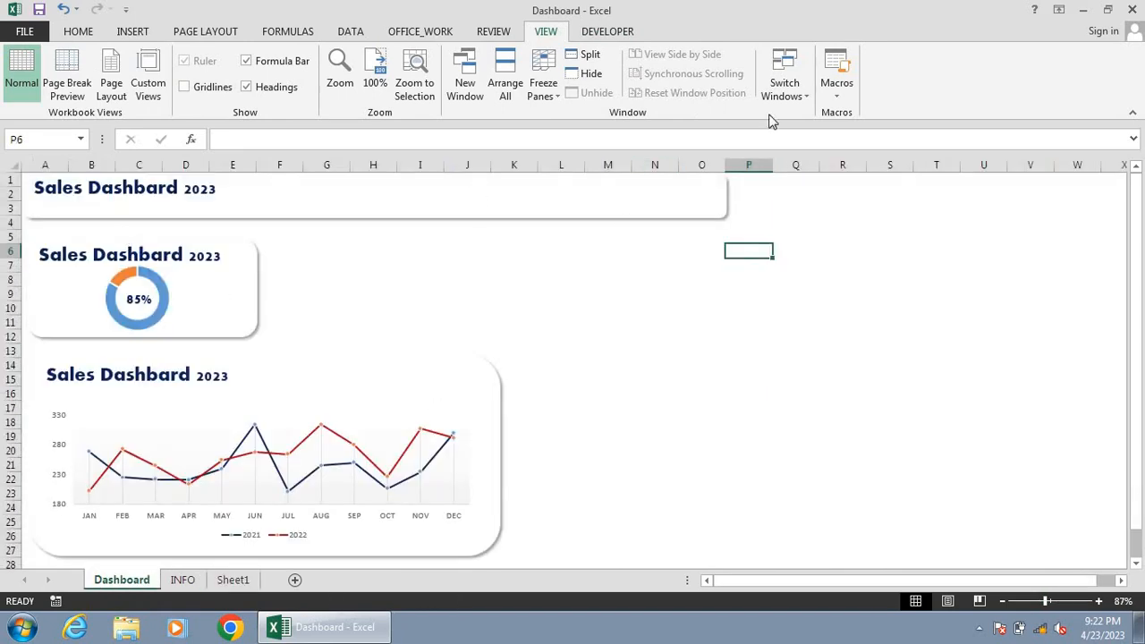
{"action": "left_click", "coordinate": [232, 580]}
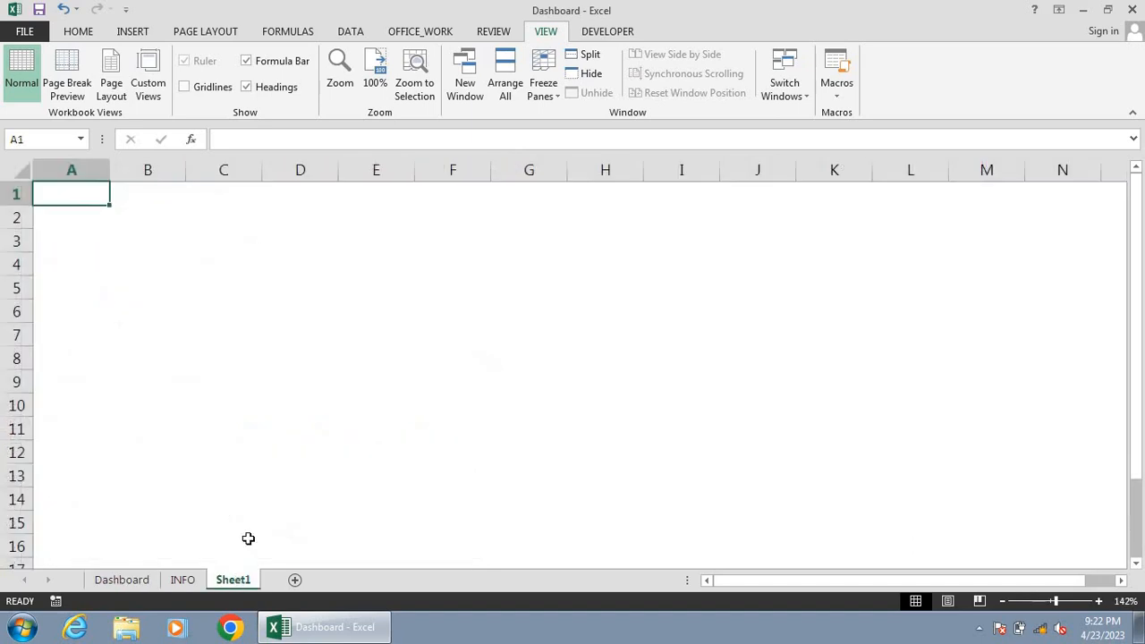
{"action": "left_click", "coordinate": [134, 37]}
{"action": "left_click", "coordinate": [285, 54]}
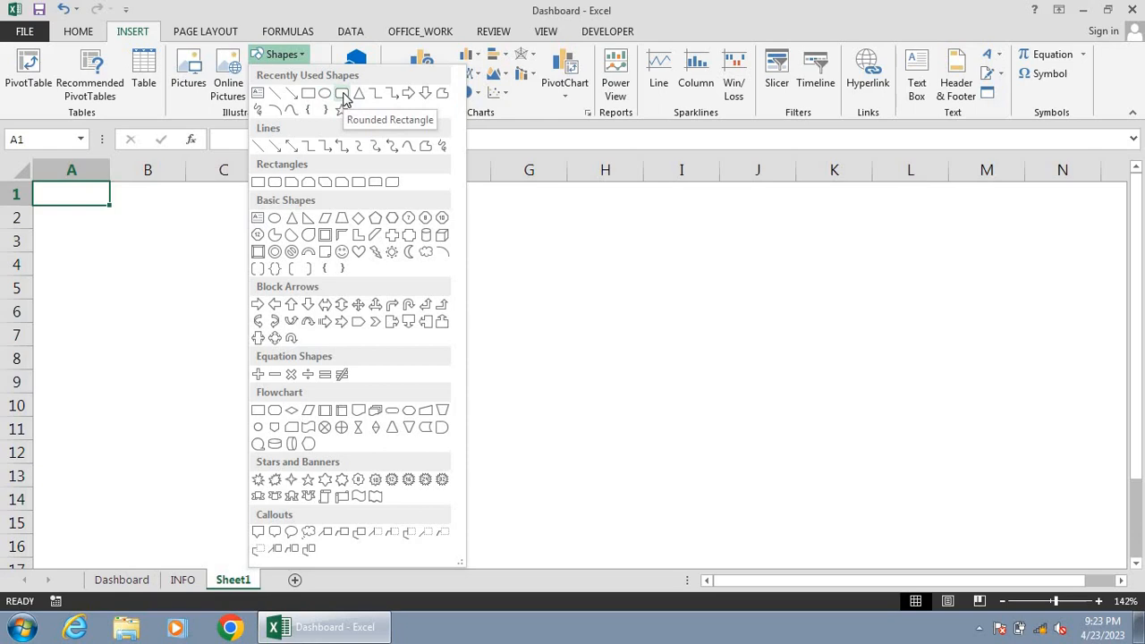
{"action": "left_click", "coordinate": [342, 94]}
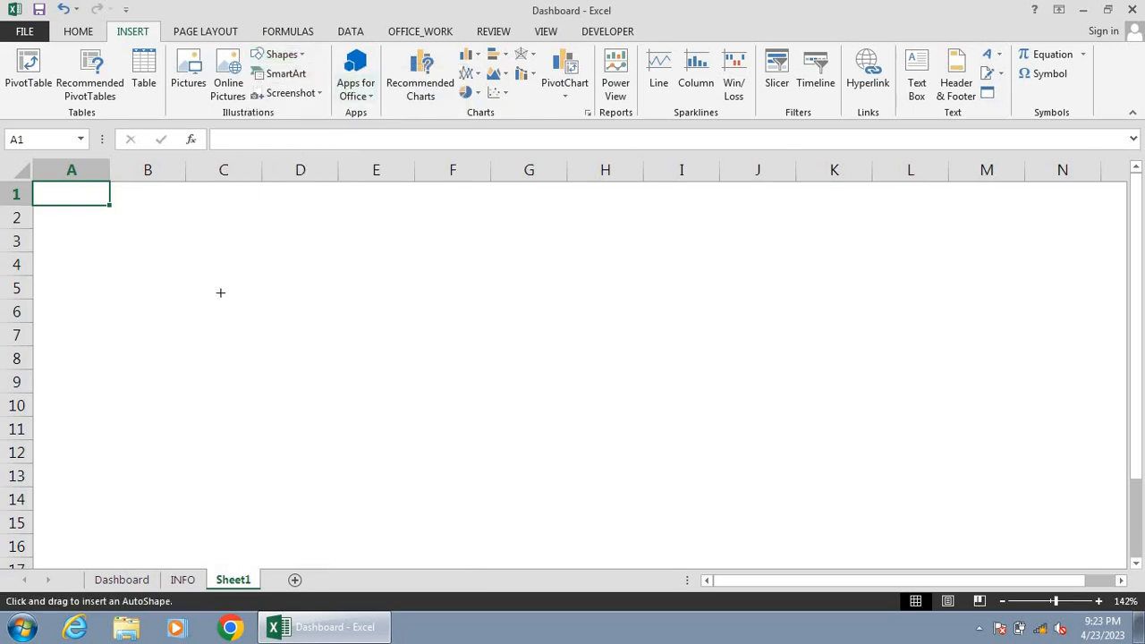
{"action": "mouse_move", "coordinate": [111, 201]}
{"action": "left_mouse_down"}
{"action": "mouse_move", "coordinate": [289, 241]}
{"action": "mouse_move", "coordinate": [539, 271]}
{"action": "mouse_move", "coordinate": [798, 239]}
{"action": "mouse_move", "coordinate": [897, 272]}
{"action": "left_mouse_up"}
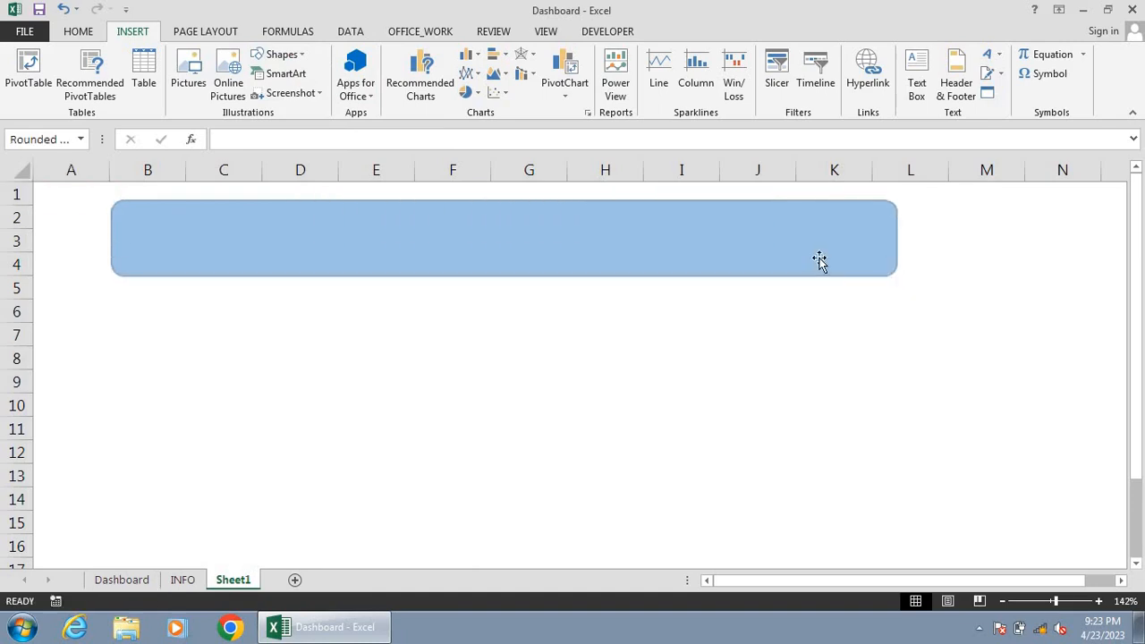
Step: Move the rounded rectangle up to row 1 and reduce the rounding of its corners
{"action": "left_click_drag", "start_coordinate": [819, 253], "coordinate": [821, 245]}
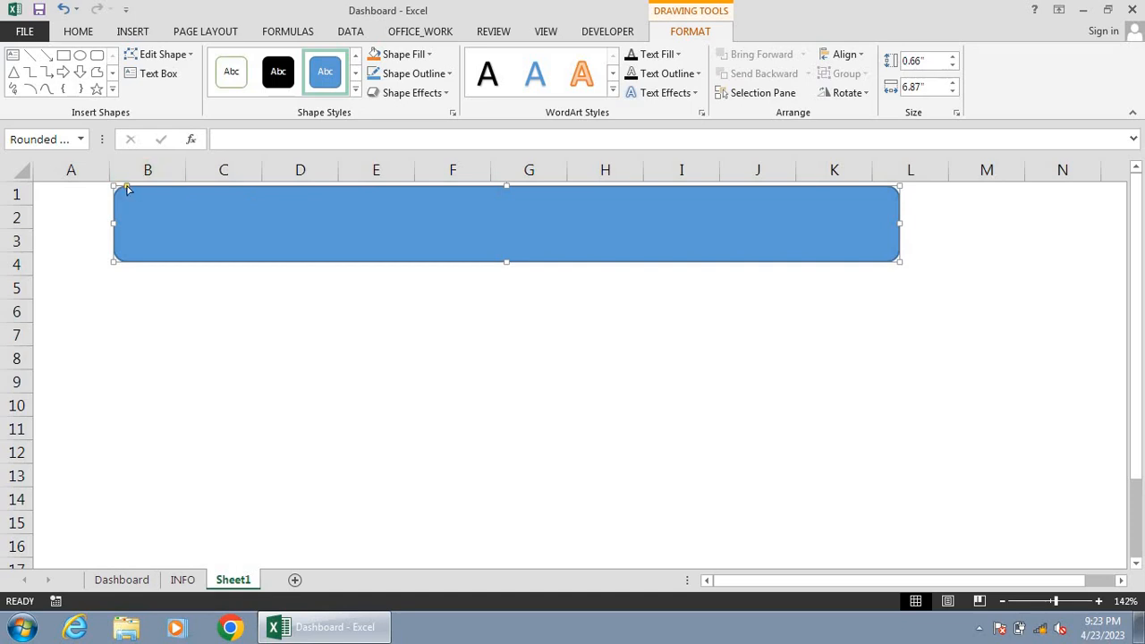
{"action": "left_click_drag", "start_coordinate": [127, 189], "coordinate": [121, 195]}
Step: Fill the rounded rectangle with white and remove its outline
{"action": "left_click", "coordinate": [408, 56]}
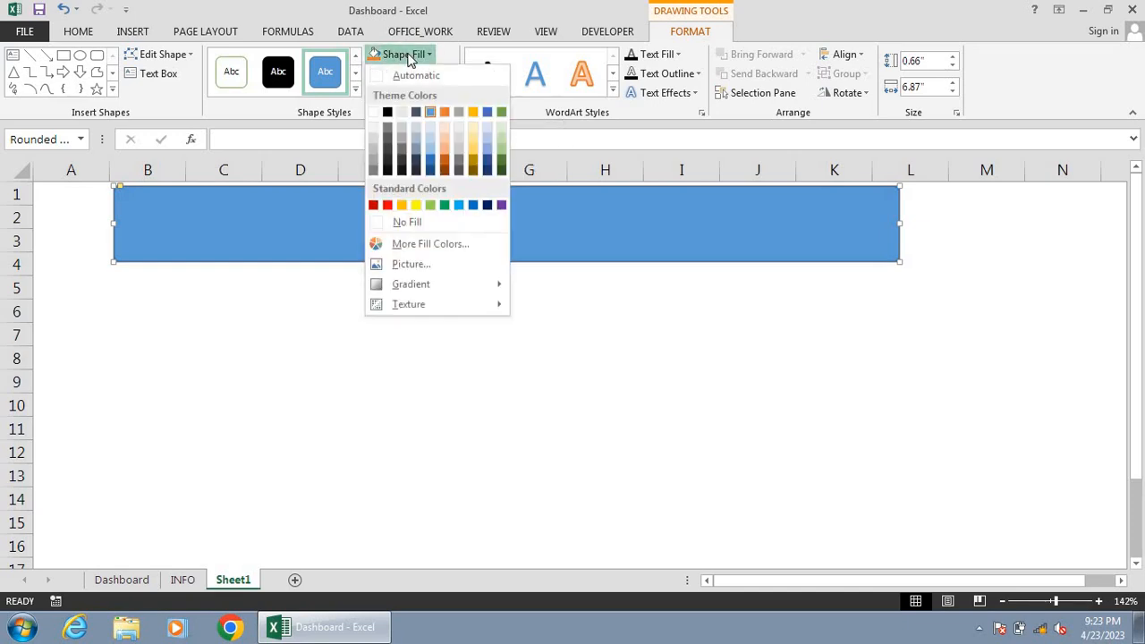
{"action": "left_click", "coordinate": [377, 114]}
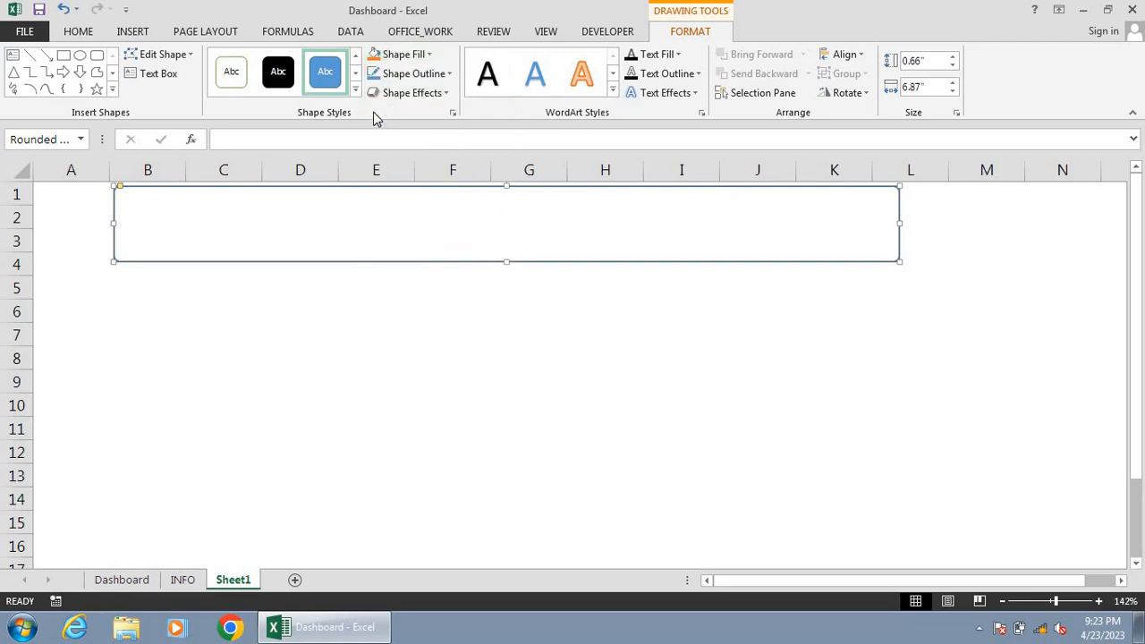
{"action": "left_click", "coordinate": [416, 75]}
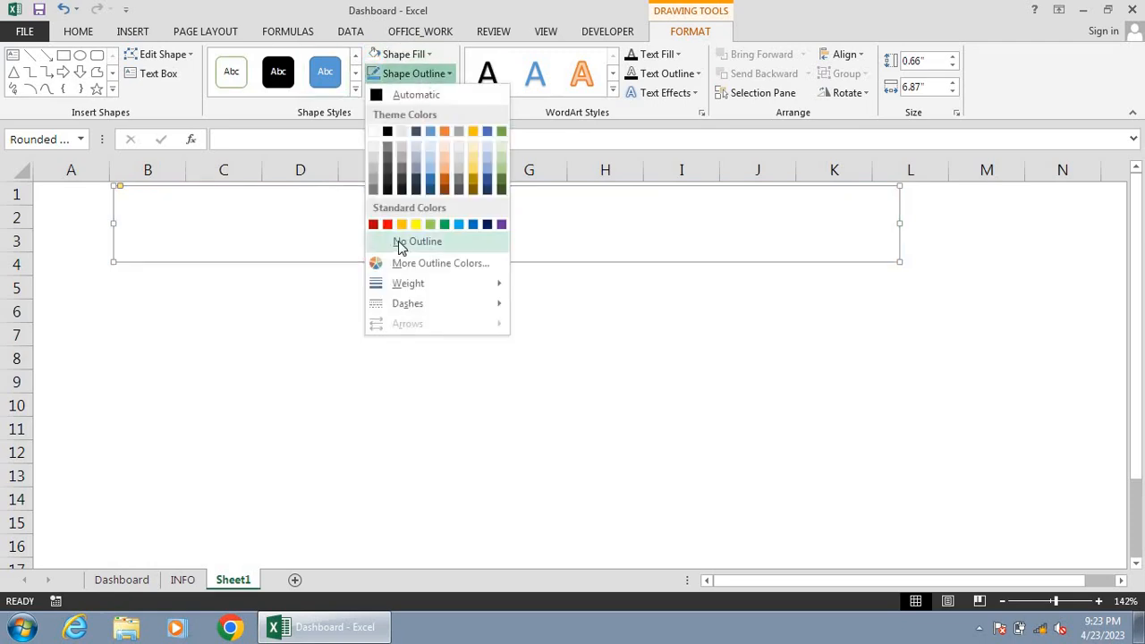
{"action": "left_click", "coordinate": [428, 242]}
Step: Apply an outer shadow falling to the lower right of the rounded rectangle
{"action": "left_click", "coordinate": [428, 95]}
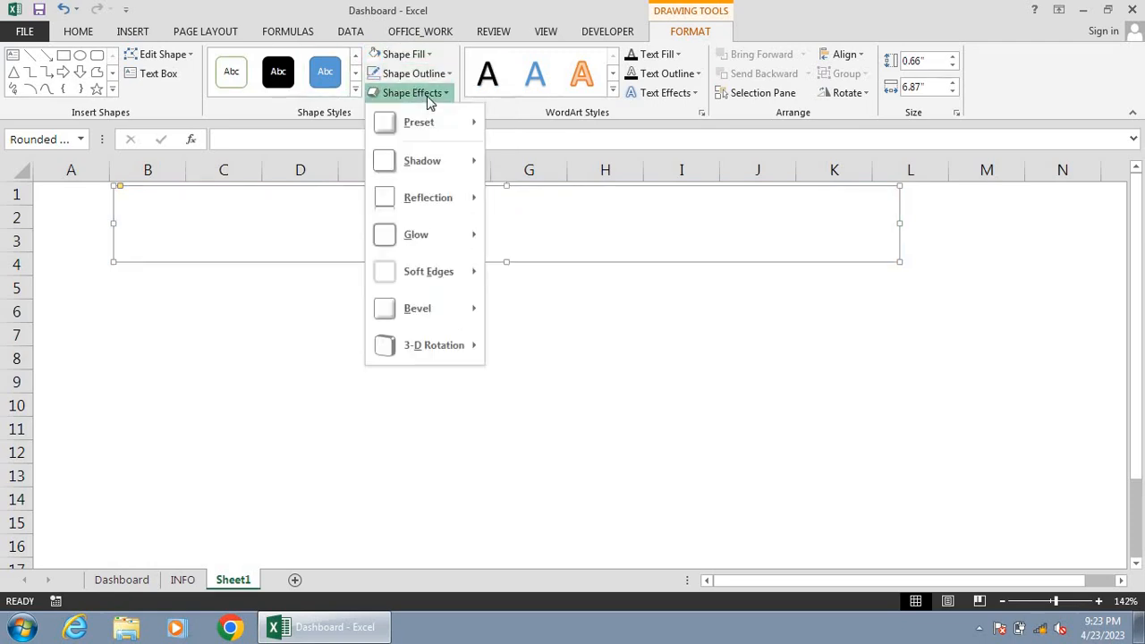
{"action": "mouse_move", "coordinate": [430, 158]}
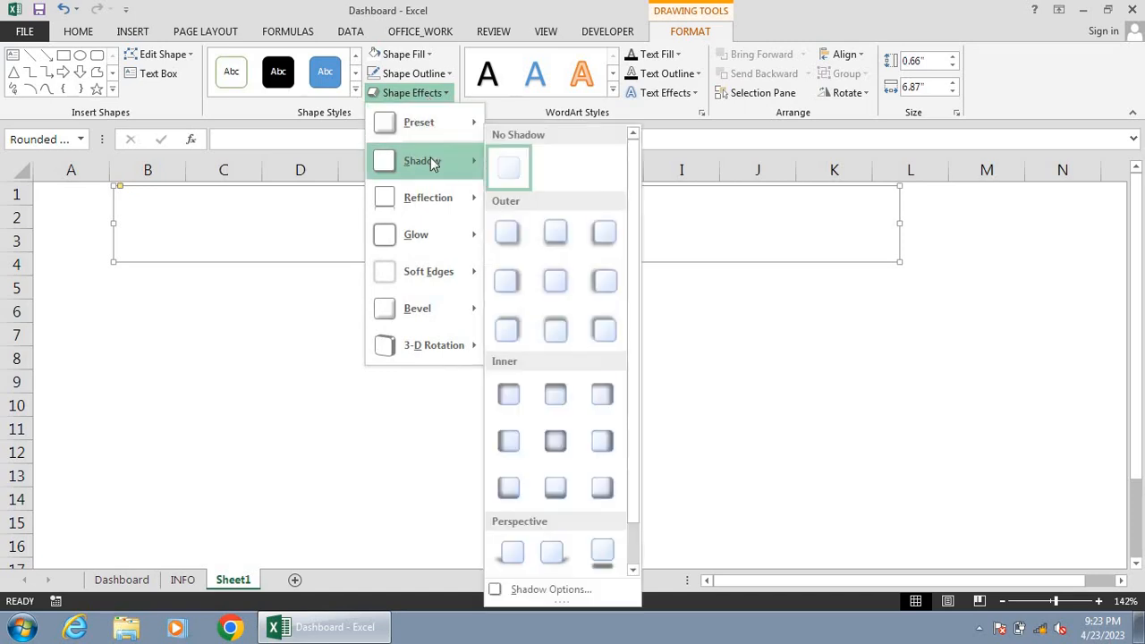
{"action": "left_click", "coordinate": [510, 243]}
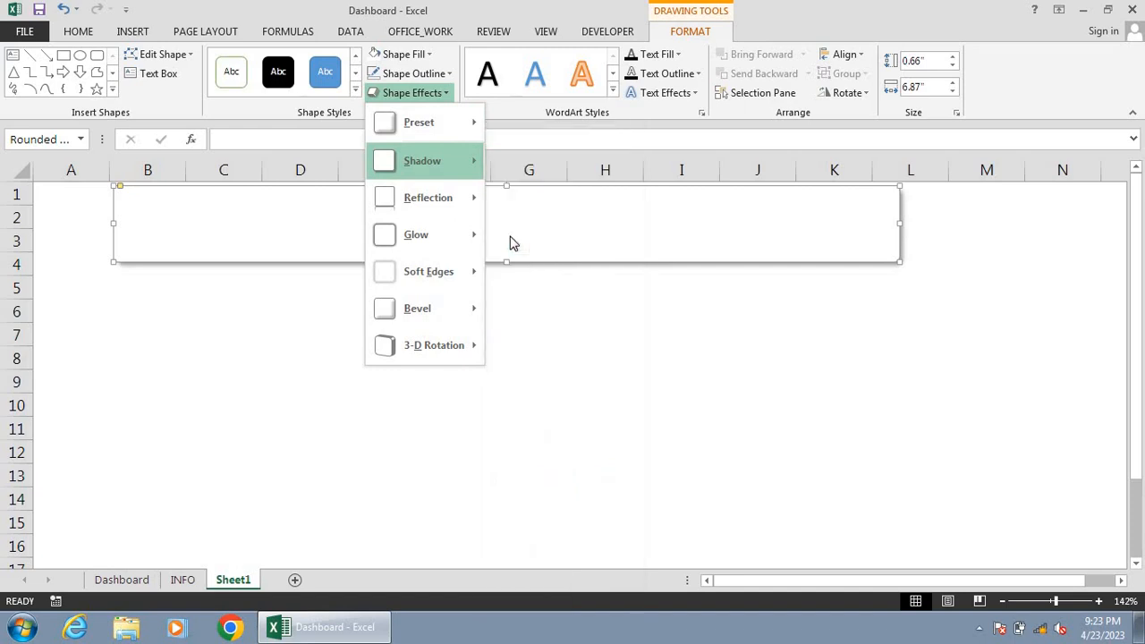
{"action": "left_click", "coordinate": [493, 334]}
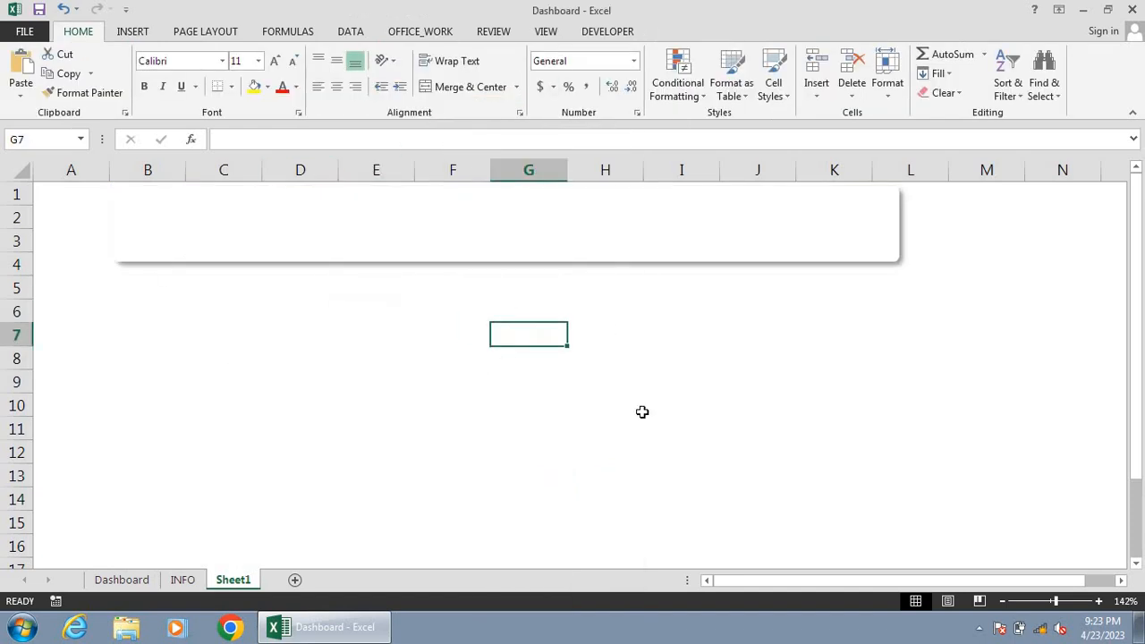
Step: Check the title style on the Dashboard sheet and set the font colour of Sheet1's rounded rectangle to dark blue
{"action": "left_click", "coordinate": [122, 579]}
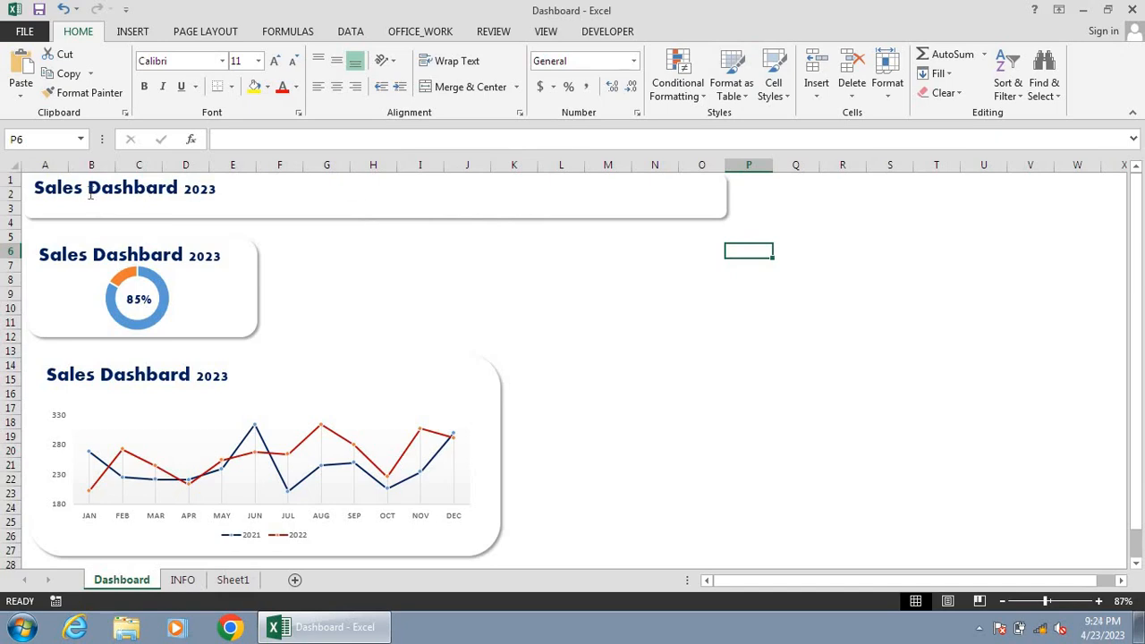
{"action": "left_click", "coordinate": [234, 581]}
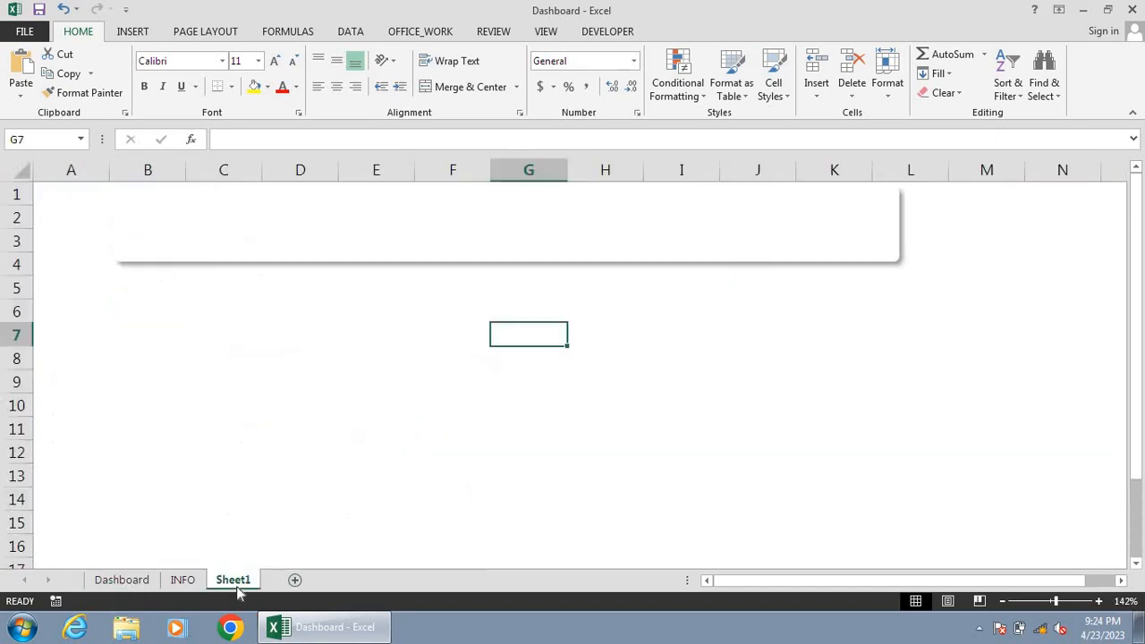
{"action": "left_click", "coordinate": [427, 245]}
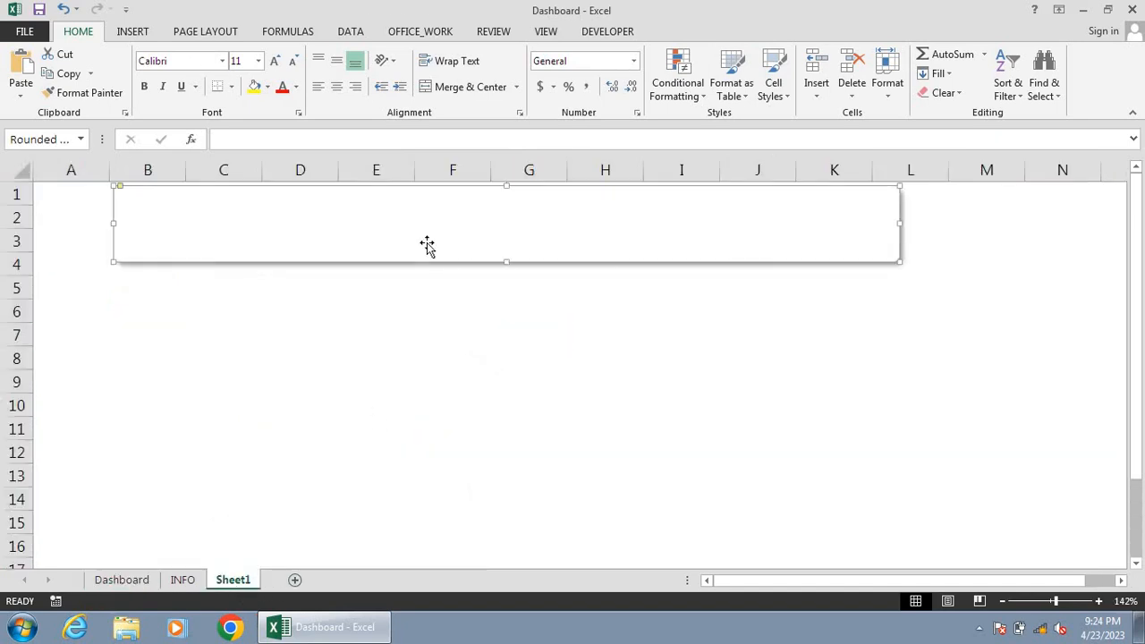
{"action": "left_click", "coordinate": [296, 87]}
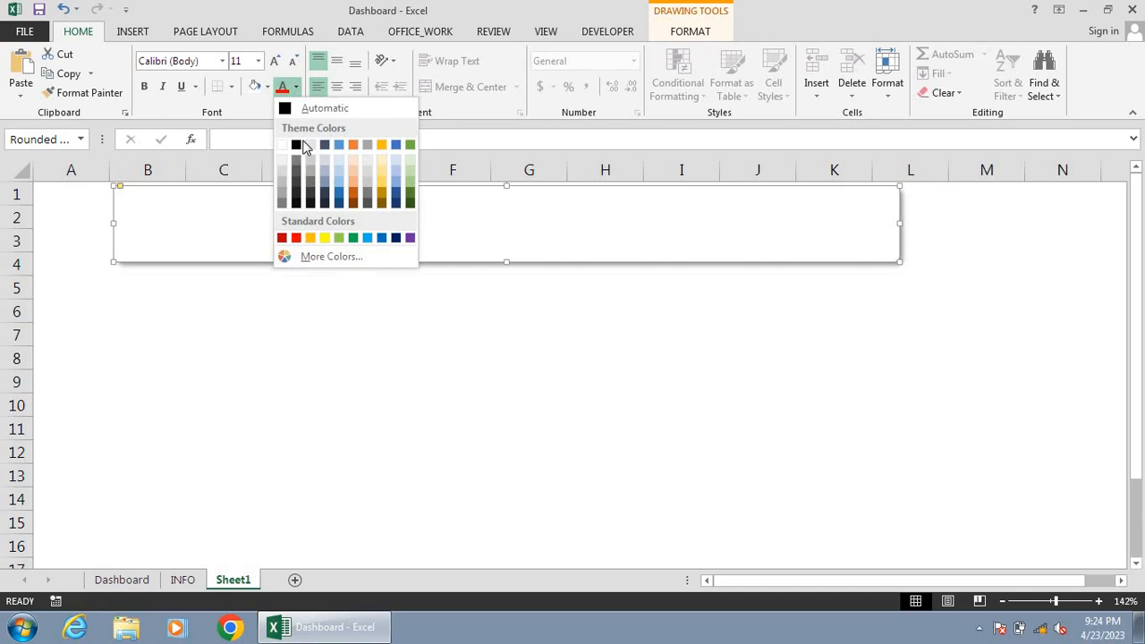
{"action": "left_click", "coordinate": [395, 238]}
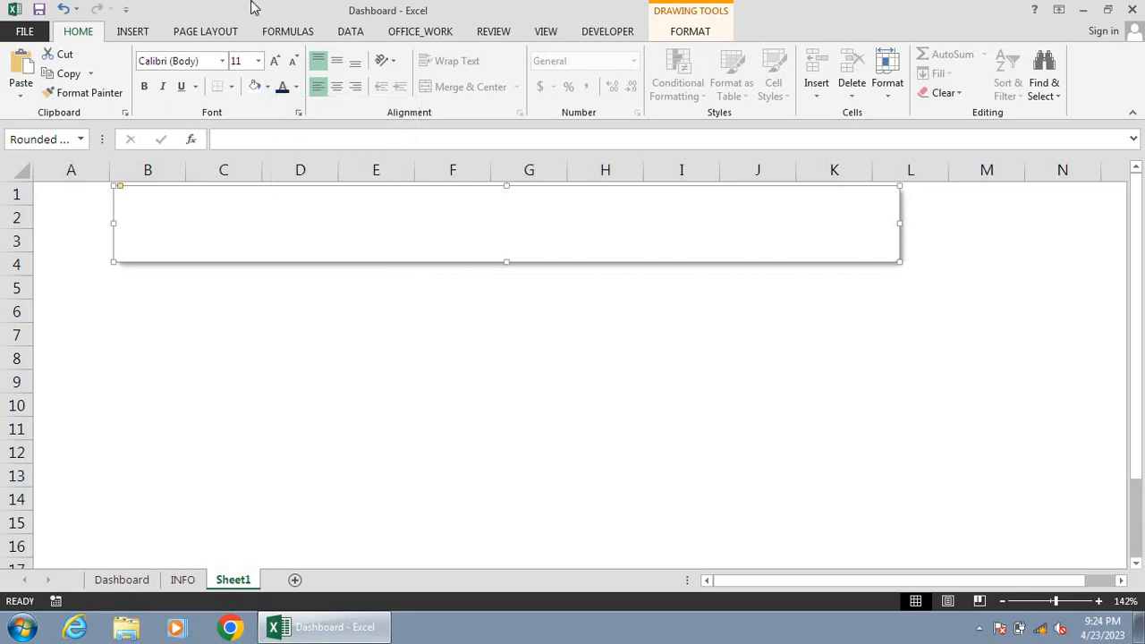
Step: Enter the title "Sales Dashboard 2023" in the rounded rectangle
{"action": "left_click", "coordinate": [128, 35]}
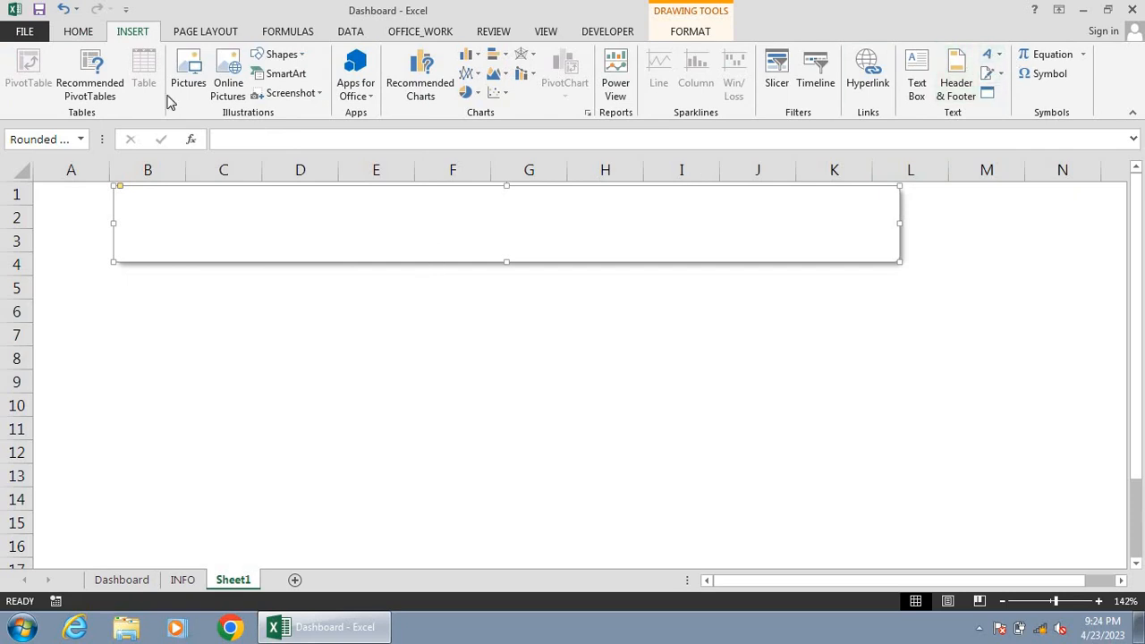
{"action": "left_click", "coordinate": [79, 33]}
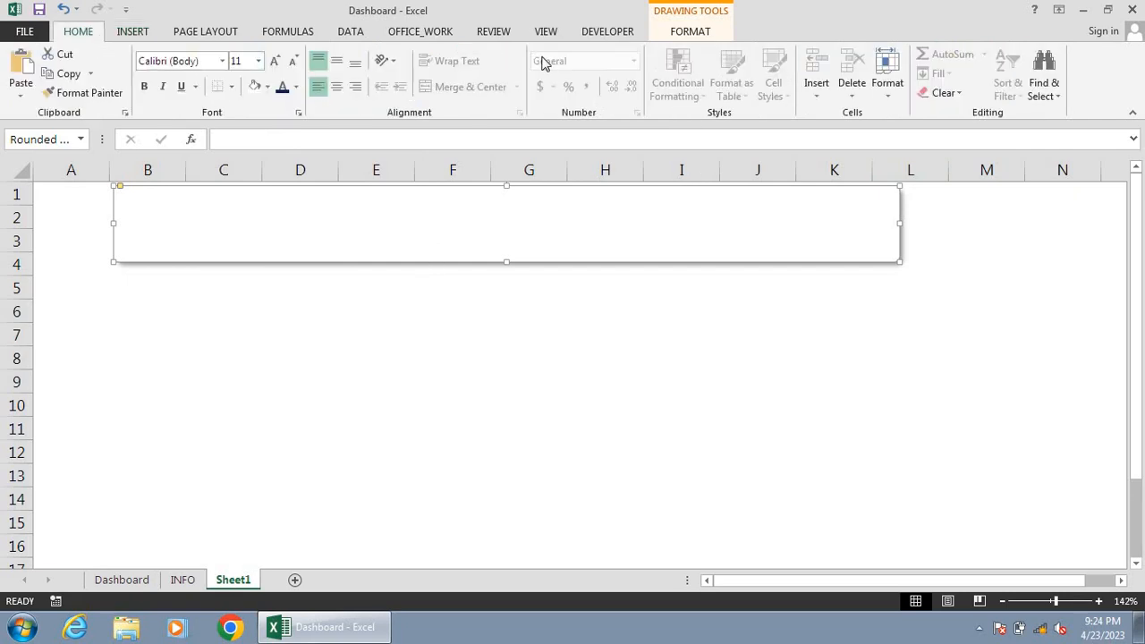
{"action": "type", "text": "Sales Dashbo"}
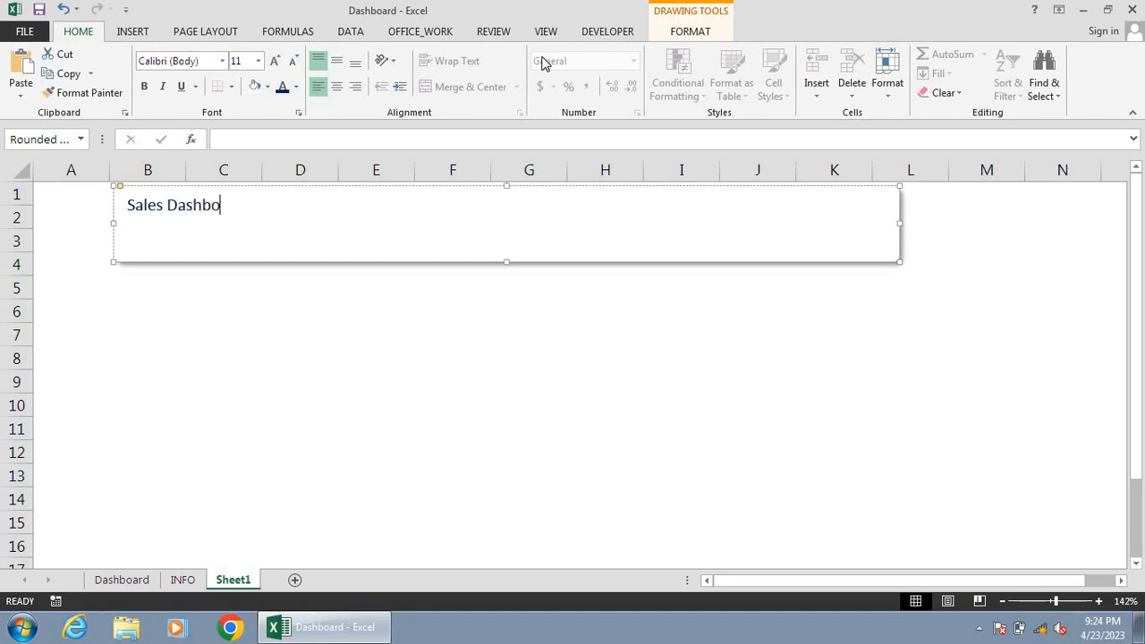
{"action": "type", "text": "ard 2023"}
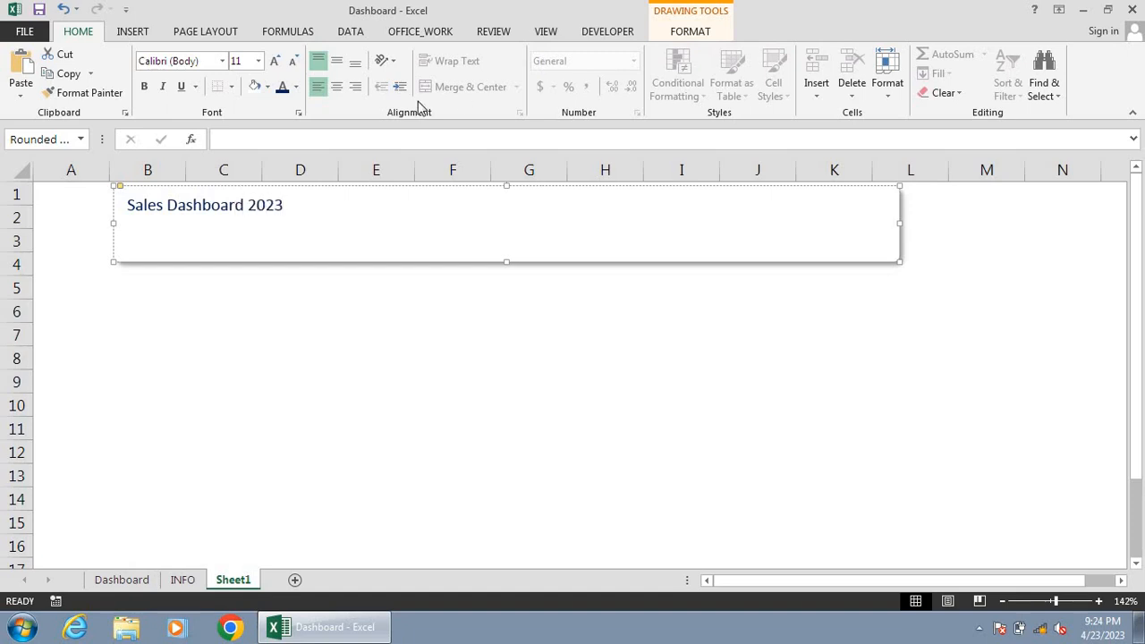
Step: Enlarge the whole banner title to 16 pt and make it bold
{"action": "double_click", "coordinate": [276, 208]}
{"action": "left_click", "coordinate": [277, 207]}
{"action": "left_click", "coordinate": [277, 208]}
{"action": "key", "text": "shift+Left"}
{"action": "key", "text": "shift+Left"}
{"action": "key", "text": "shift+Left"}
{"action": "key", "text": "shift+Left"}
{"action": "key", "text": "shift+Left"}
{"action": "key", "text": "shift+Left"}
{"action": "key", "text": "shift+Left"}
{"action": "key", "text": "shift+Left"}
{"action": "key", "text": "shift+Left"}
{"action": "key", "text": "shift+Left"}
{"action": "key", "text": "shift+Left"}
{"action": "key", "text": "shift+Left"}
{"action": "key", "text": "shift+Left"}
{"action": "key", "text": "shift+Left"}
{"action": "key", "text": "shift+Left"}
{"action": "key", "text": "shift+Left"}
{"action": "key", "text": "shift+Left"}
{"action": "key", "text": "shift+Left"}
{"action": "key", "text": "shift+Left"}
{"action": "key", "text": "shift+Left"}
{"action": "key", "text": "Left"}
{"action": "key", "text": "shift+Right"}
{"action": "key", "text": "shift+Right"}
{"action": "key", "text": "shift+Right"}
{"action": "key", "text": "shift+Right"}
{"action": "key", "text": "shift+Right"}
{"action": "key", "text": "shift+Right"}
{"action": "key", "text": "shift+Right"}
{"action": "key", "text": "shift+Right"}
{"action": "key", "text": "shift+Right"}
{"action": "key", "text": "shift+Right"}
{"action": "key", "text": "shift+Right"}
{"action": "key", "text": "shift+Right"}
{"action": "key", "text": "shift+Right"}
{"action": "key", "text": "shift+Right"}
{"action": "key", "text": "shift+Right"}
{"action": "key", "text": "shift+Right"}
{"action": "key", "text": "shift+Right"}
{"action": "key", "text": "shift+Right"}
{"action": "key", "text": "shift+Right"}
{"action": "key", "text": "shift+Right"}
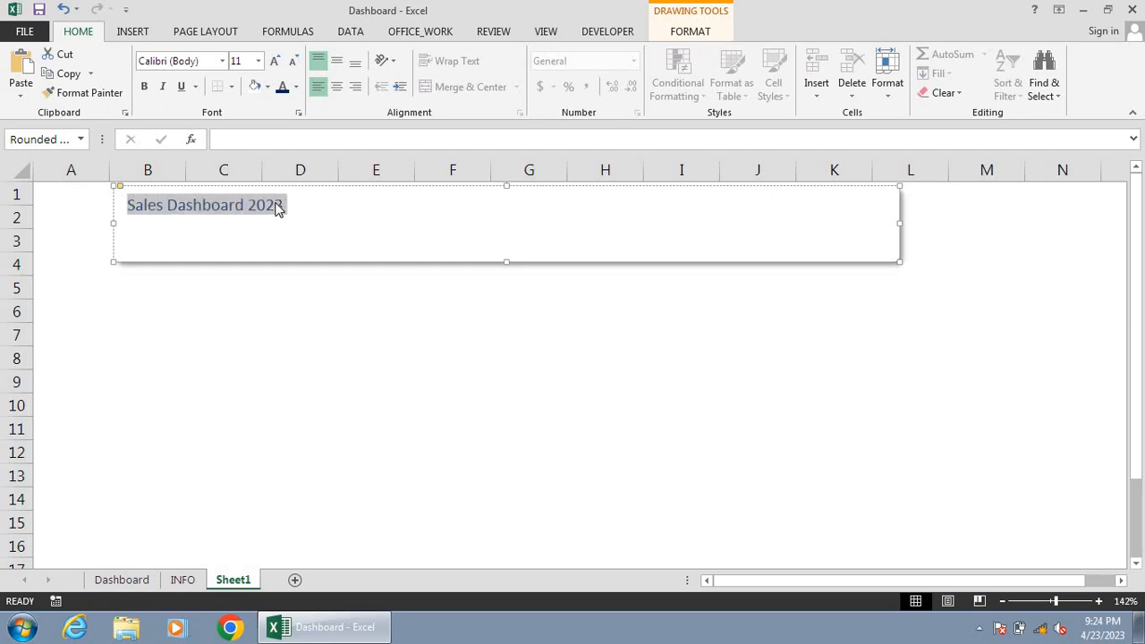
{"action": "left_click", "coordinate": [273, 63]}
{"action": "left_click", "coordinate": [274, 63]}
{"action": "left_click", "coordinate": [274, 62]}
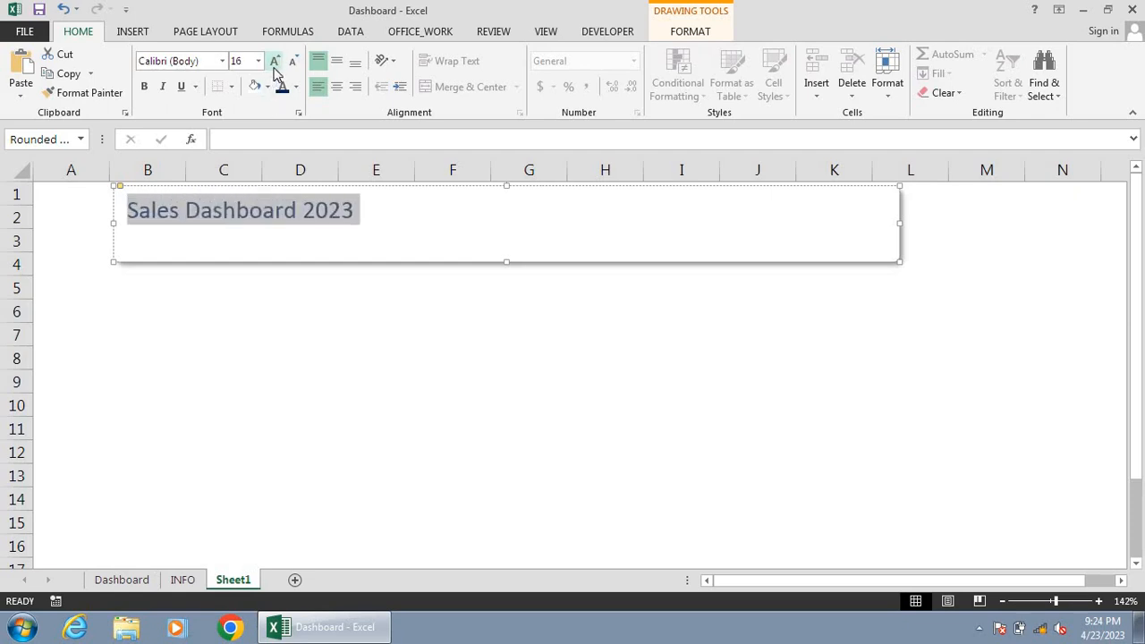
{"action": "left_click", "coordinate": [145, 88]}
{"action": "left_click", "coordinate": [304, 376]}
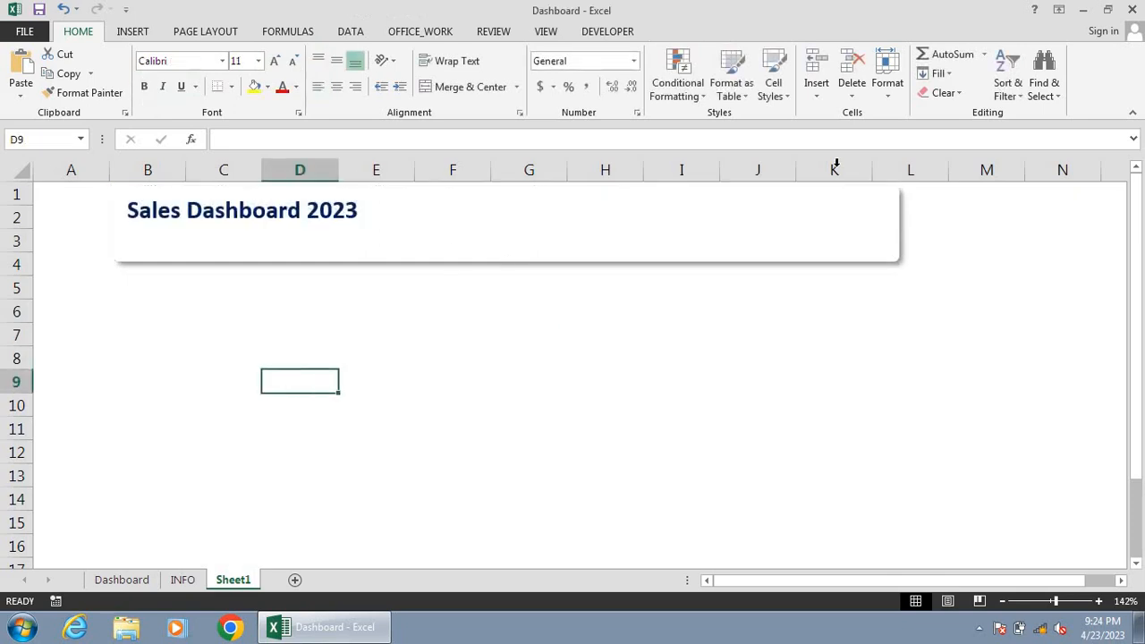
Step: Try making the banner's solid fill partly transparent, and undo the change
{"action": "left_click", "coordinate": [112, 582]}
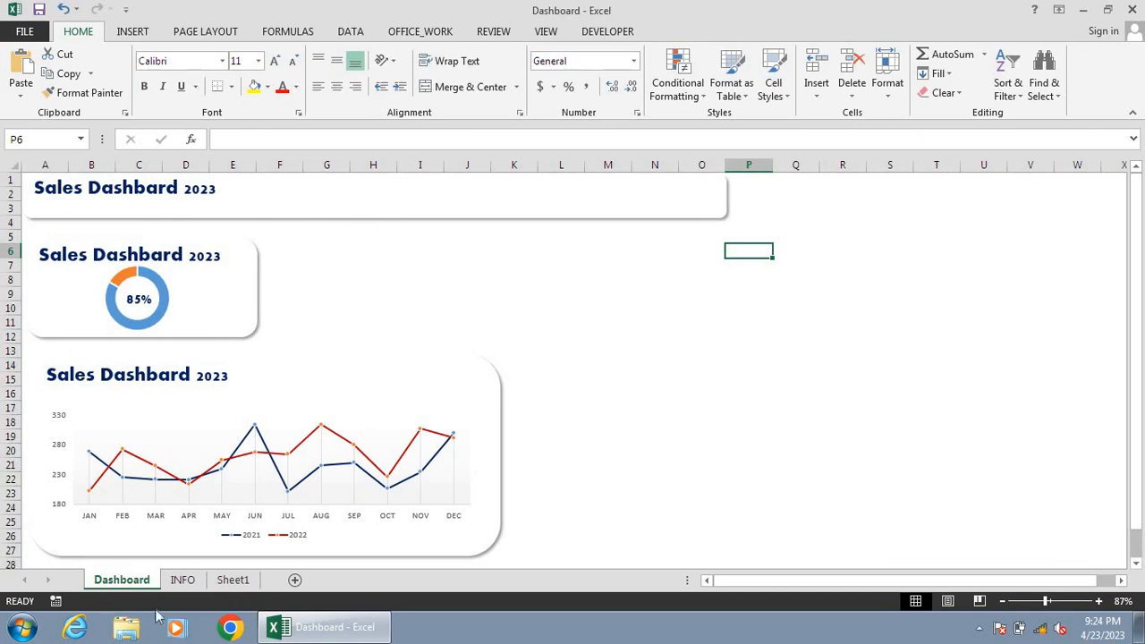
{"action": "left_click", "coordinate": [222, 582]}
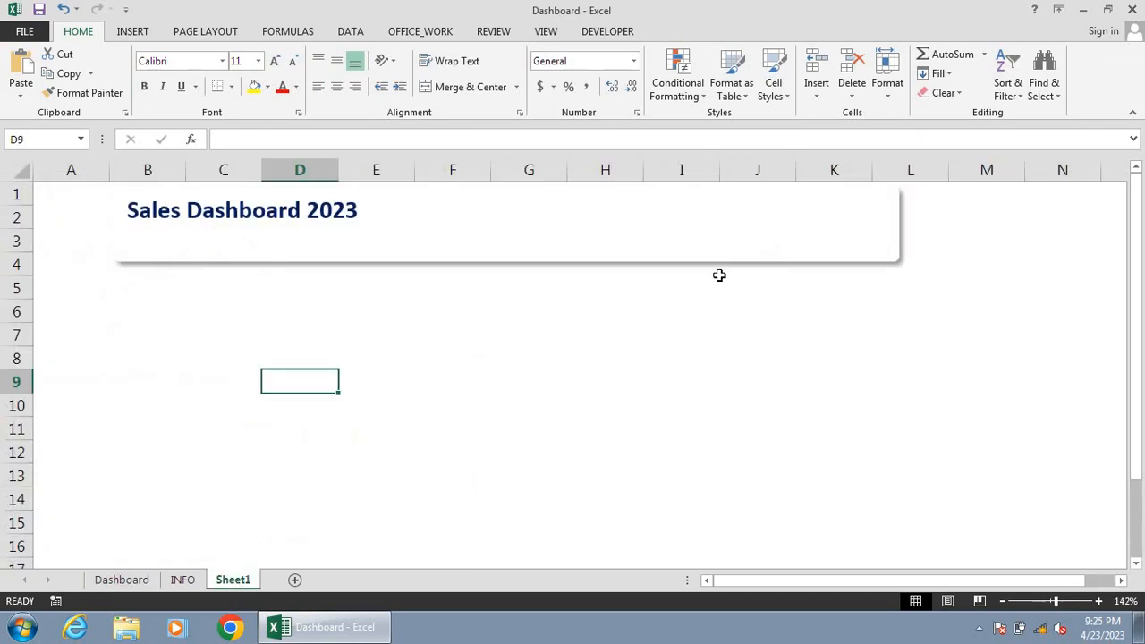
{"action": "left_click", "coordinate": [771, 253]}
{"action": "right_click", "coordinate": [771, 254]}
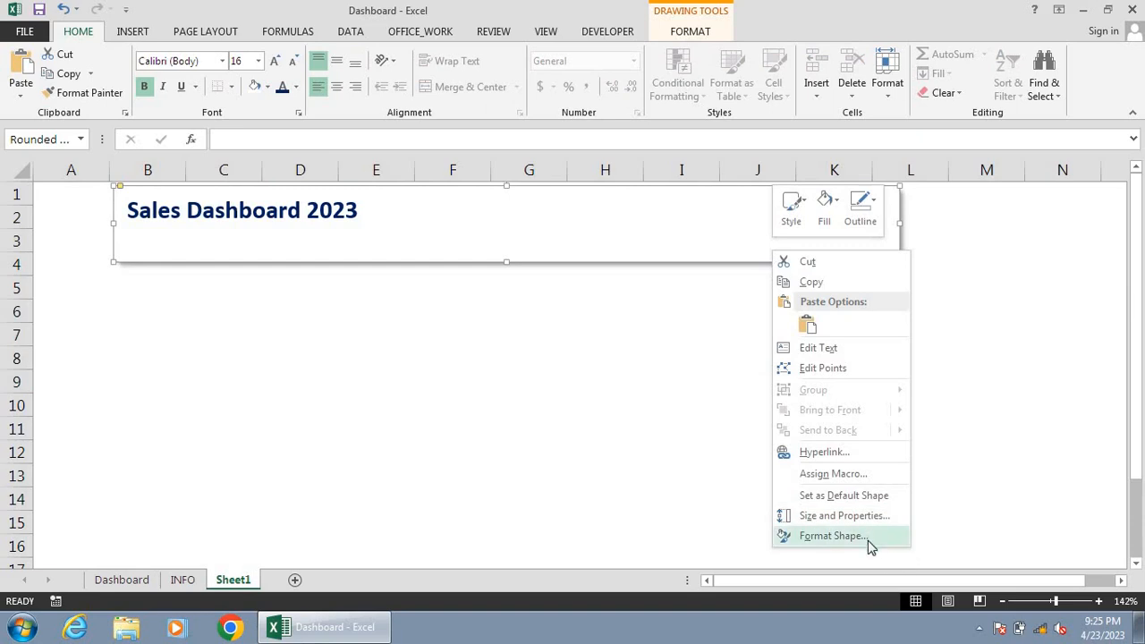
{"action": "left_click", "coordinate": [833, 534]}
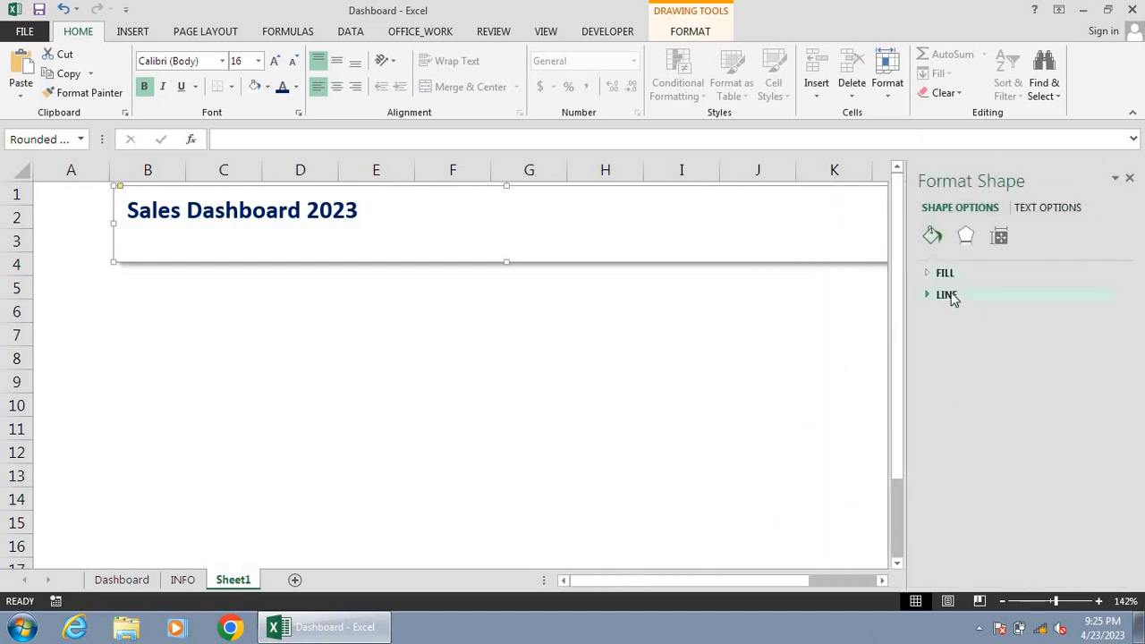
{"action": "left_click", "coordinate": [931, 278]}
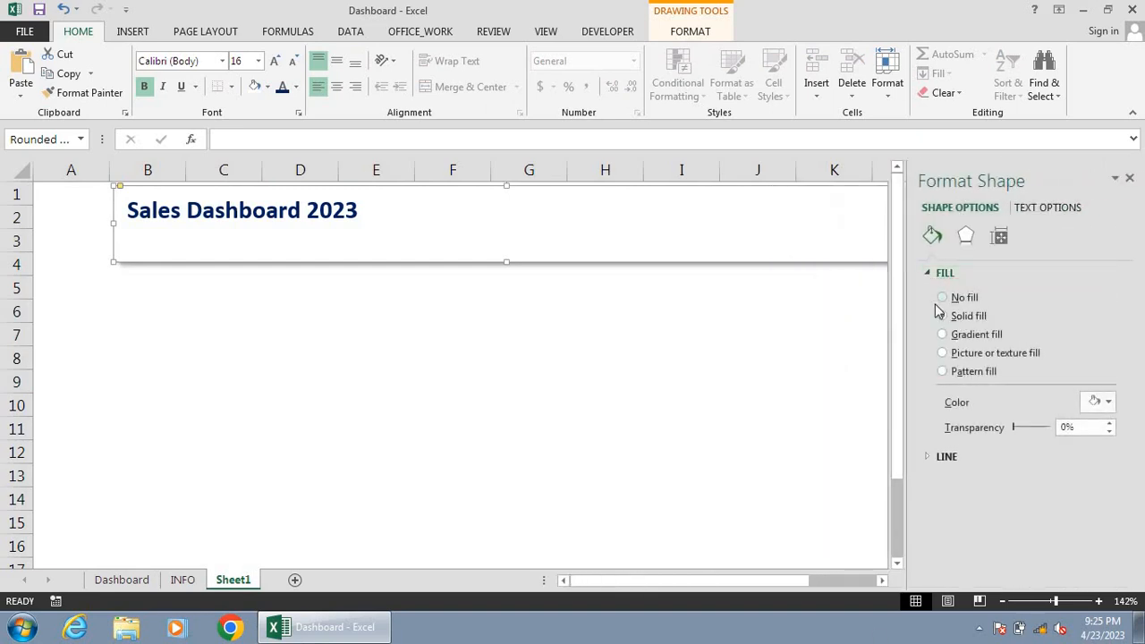
{"action": "left_click", "coordinate": [1024, 426]}
{"action": "left_click", "coordinate": [1024, 426]}
{"action": "left_click", "coordinate": [1032, 427]}
{"action": "left_click", "coordinate": [1033, 429]}
{"action": "left_click", "coordinate": [1033, 429]}
{"action": "left_click", "coordinate": [621, 401]}
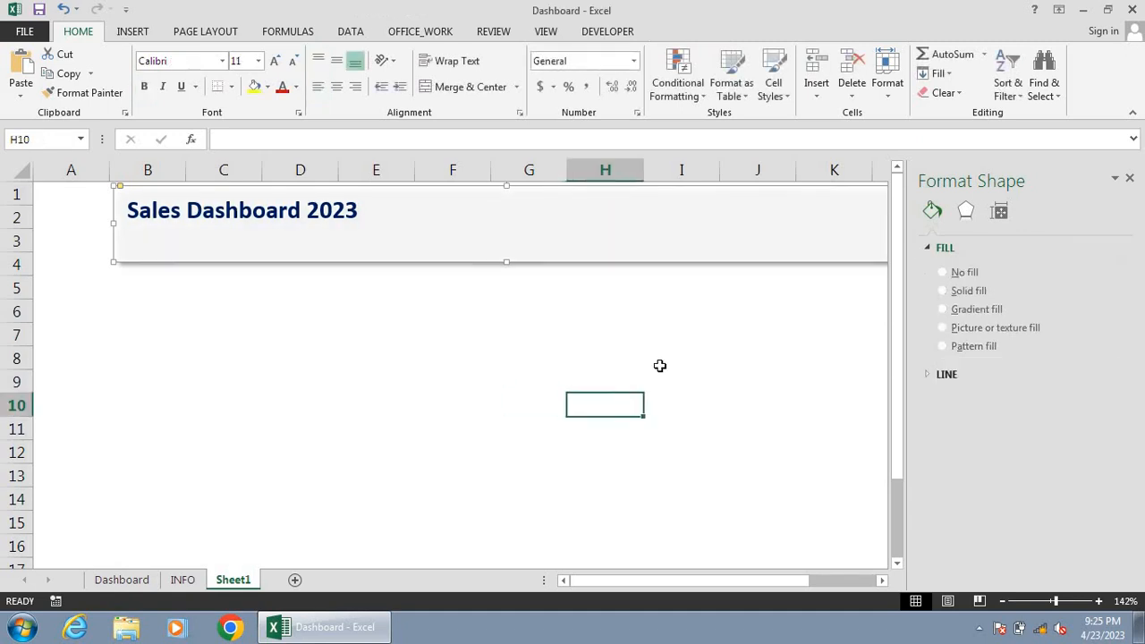
{"action": "left_click", "coordinate": [1129, 178]}
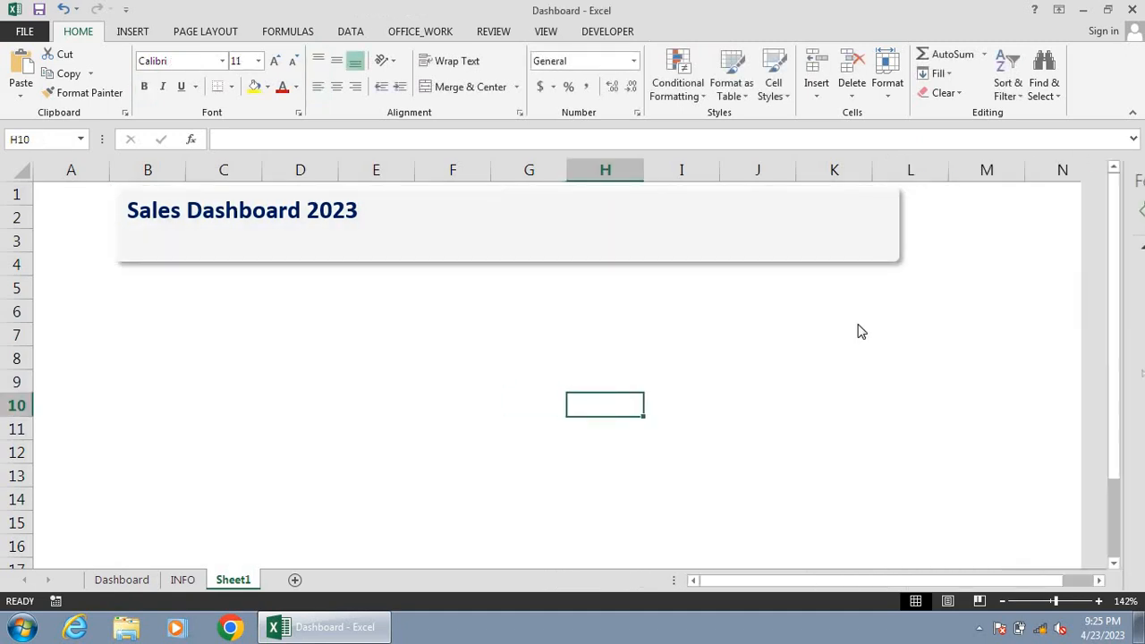
{"action": "left_click", "coordinate": [856, 329]}
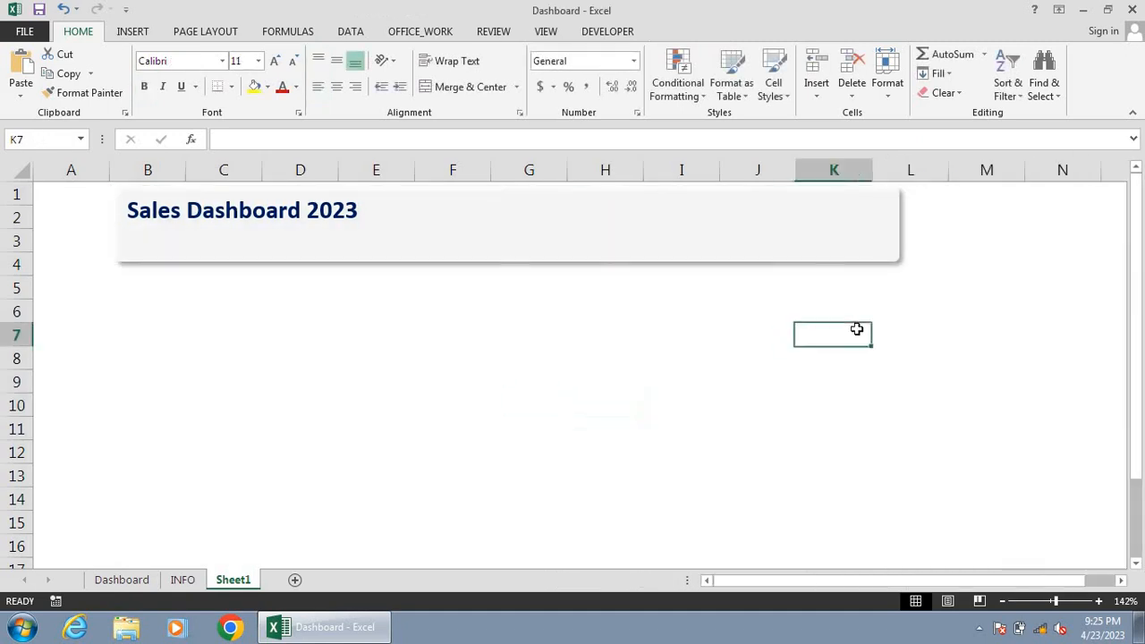
{"action": "left_click", "coordinate": [552, 259]}
{"action": "left_click", "coordinate": [444, 313]}
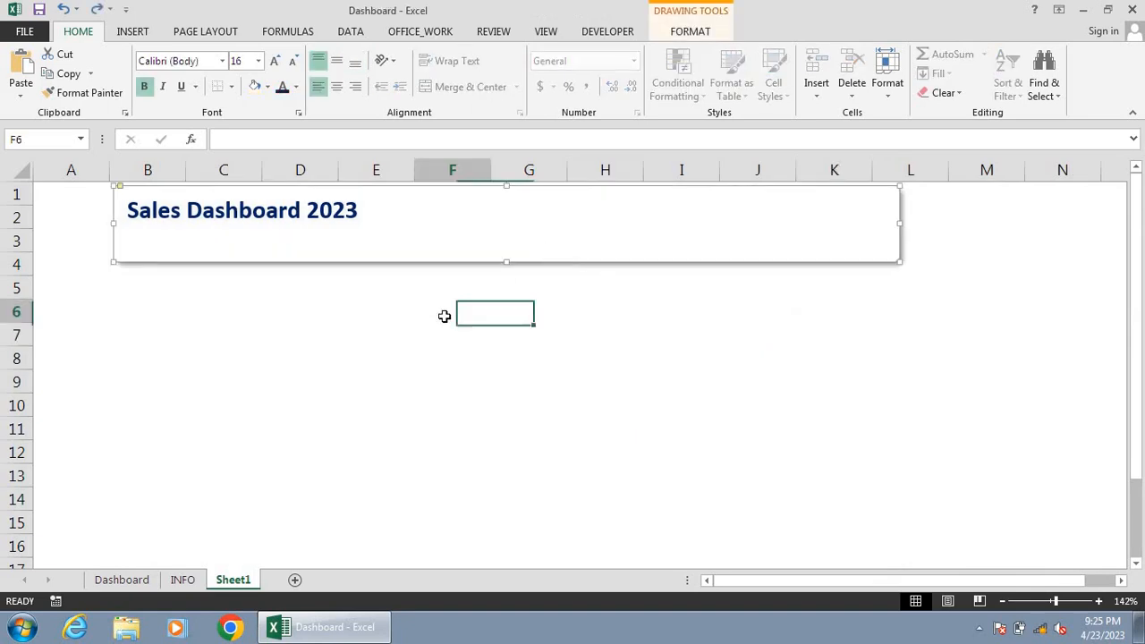
Step: Duplicate the title banner and move the copy just below the original, nearly flush with its left edge
{"action": "left_click", "coordinate": [569, 219]}
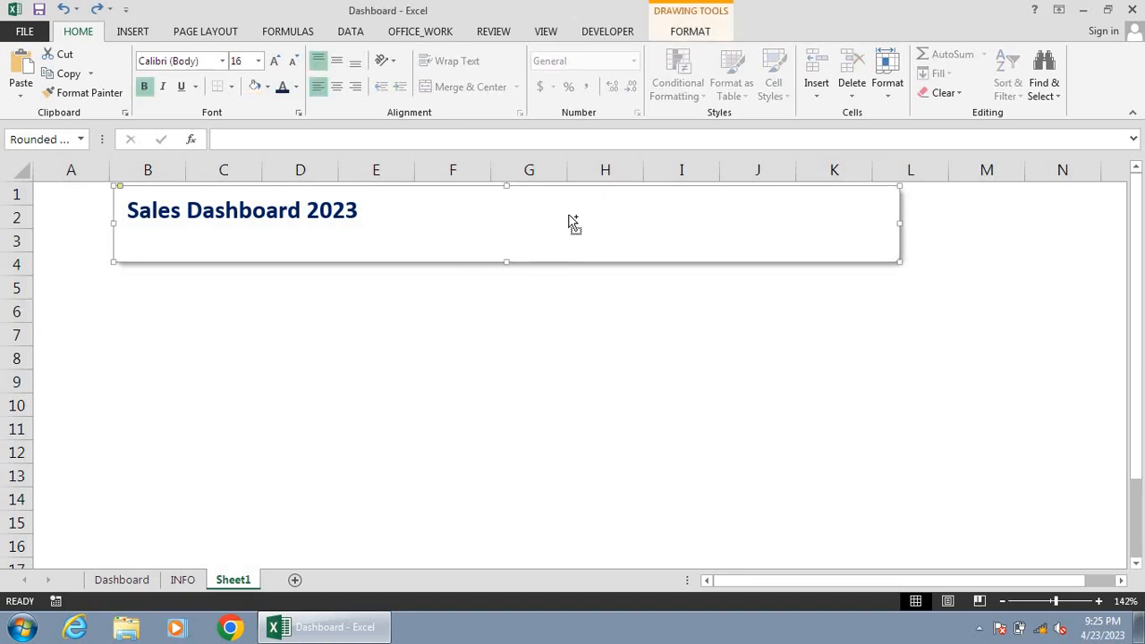
{"action": "key", "text": "ctrl+d"}
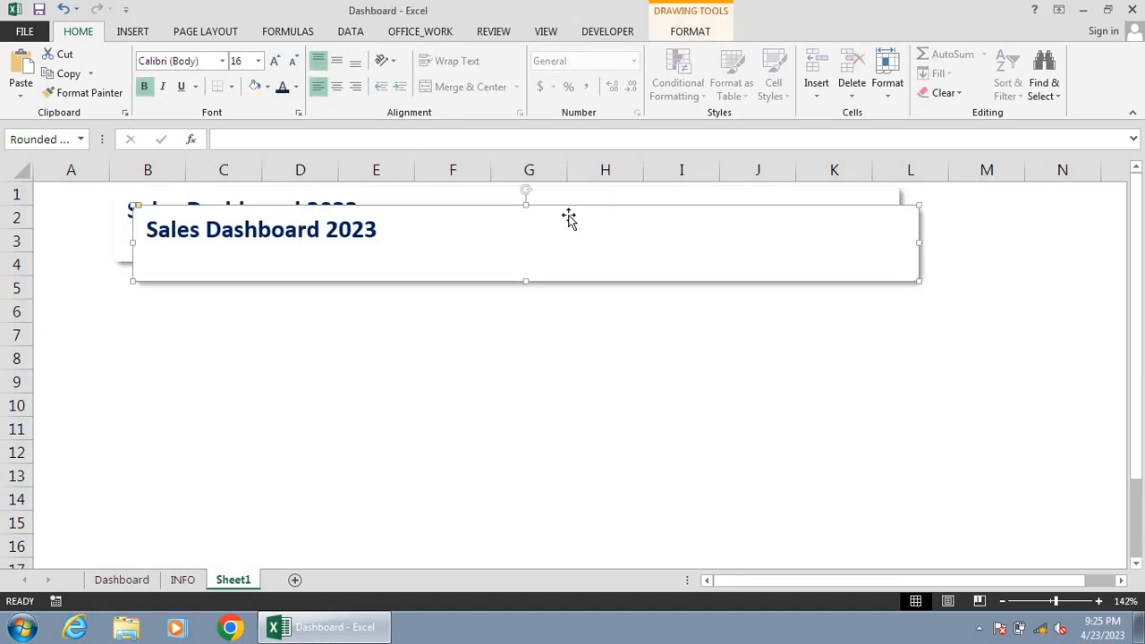
{"action": "key", "text": "Down"}
{"action": "key", "text": "Down"}
{"action": "key", "text": "Down"}
{"action": "key", "text": "Down"}
{"action": "key", "text": "Down"}
{"action": "key", "text": "Down"}
{"action": "key", "text": "Down"}
{"action": "key", "text": "Down"}
{"action": "key", "text": "Down"}
{"action": "key", "text": "Down"}
{"action": "key", "text": "Down"}
{"action": "key", "text": "Down"}
{"action": "key", "text": "Down"}
{"action": "key", "text": "Down"}
{"action": "key", "text": "Down"}
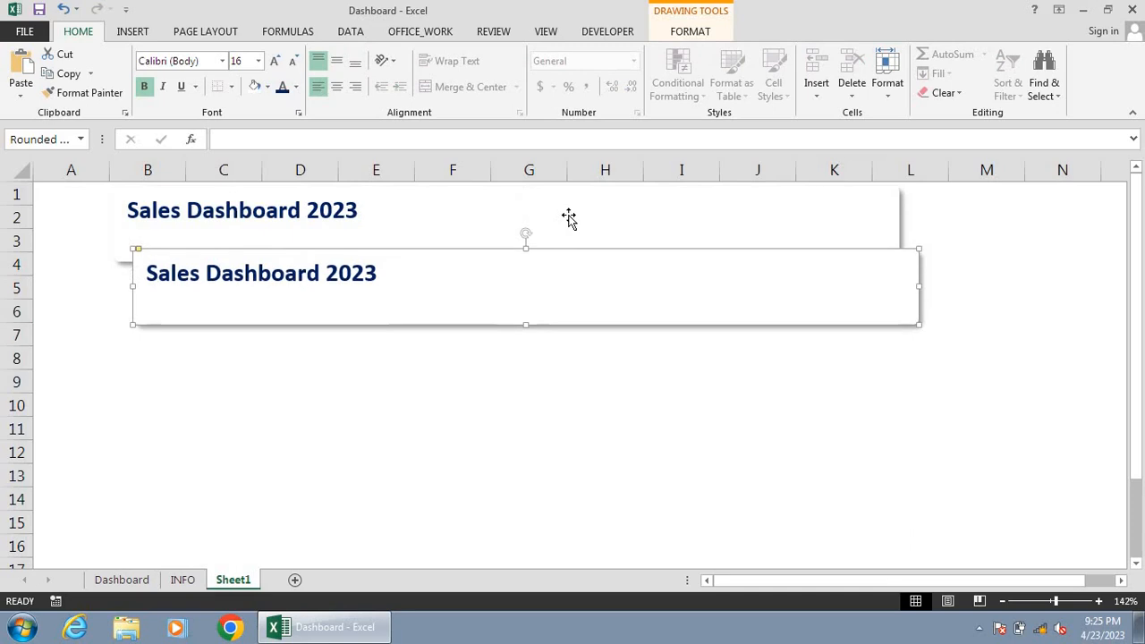
{"action": "key", "text": "Left"}
{"action": "key", "text": "Left"}
{"action": "key", "text": "Left"}
{"action": "key", "text": "Left"}
{"action": "key", "text": "Down"}
{"action": "key", "text": "Down"}
{"action": "key", "text": "Down"}
{"action": "key", "text": "Down"}
{"action": "key", "text": "Down"}
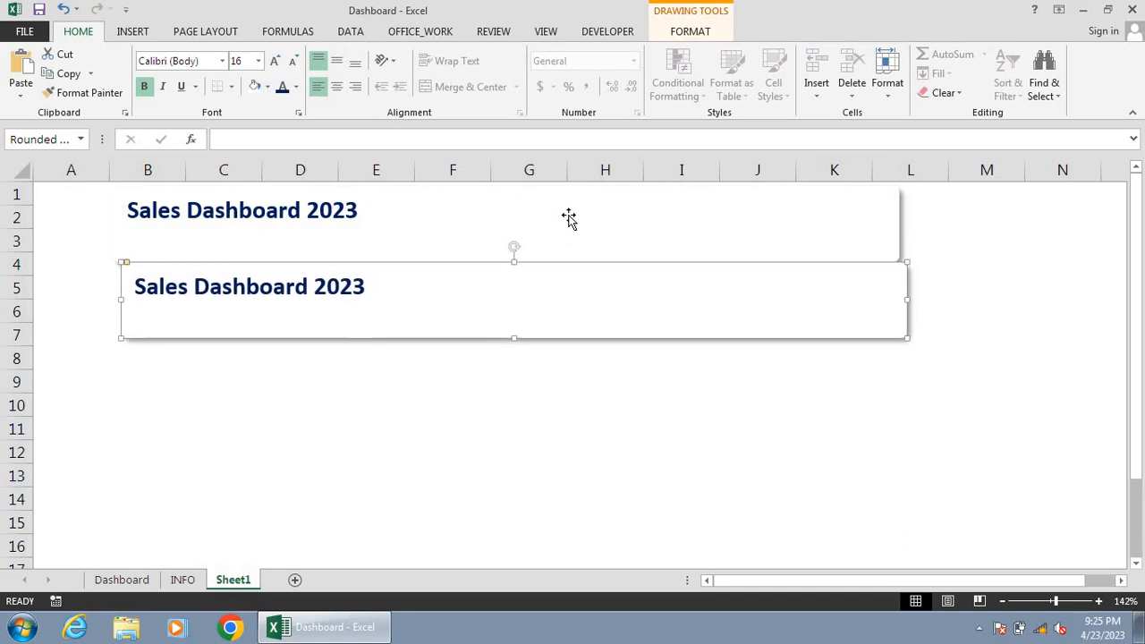
{"action": "key", "text": "Left"}
{"action": "key", "text": "Down"}
{"action": "key", "text": "Down"}
{"action": "key", "text": "Down"}
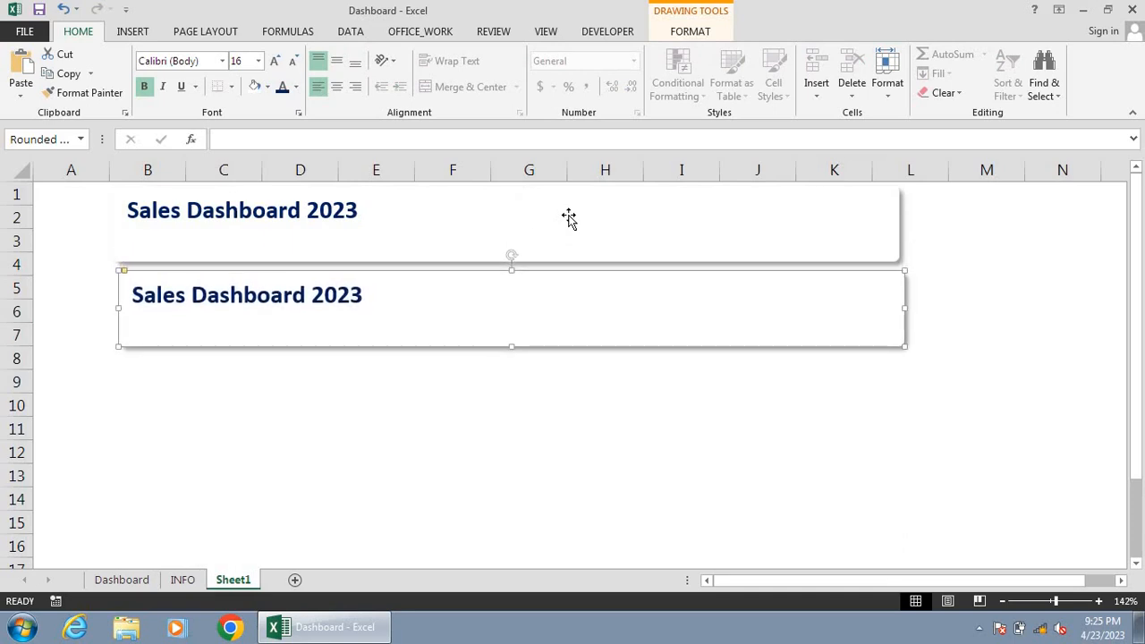
{"action": "key", "text": "Down"}
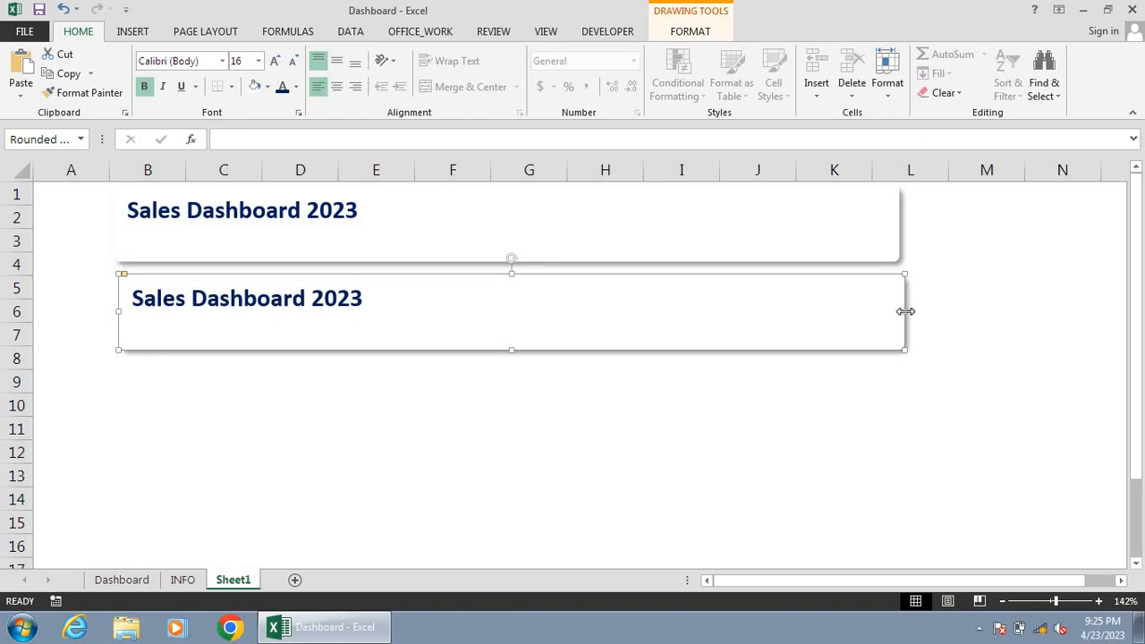
Step: Resize the copied banner into a smaller card spanning columns B to F and rows 5 to 12
{"action": "left_click_drag", "start_coordinate": [906, 310], "coordinate": [440, 365]}
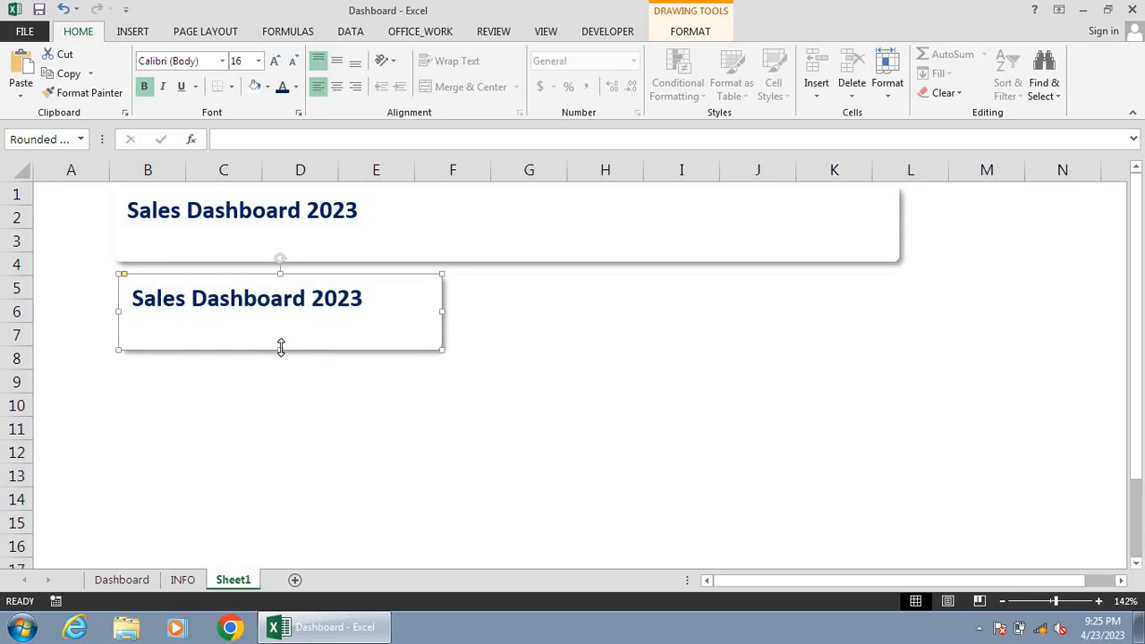
{"action": "left_click_drag", "start_coordinate": [281, 348], "coordinate": [276, 414]}
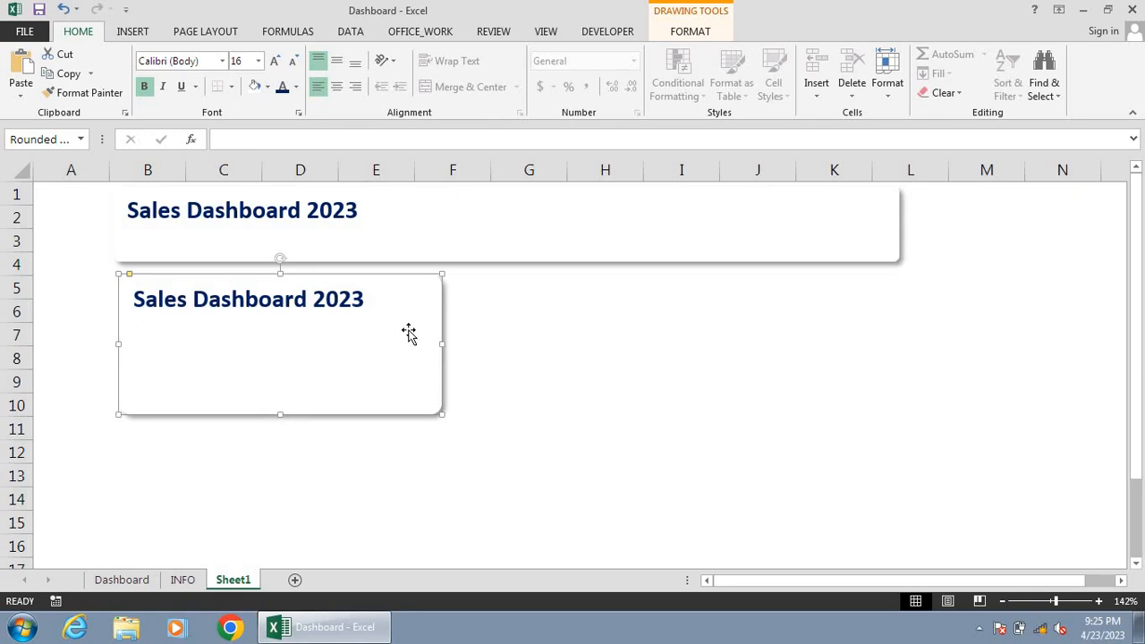
{"action": "left_click", "coordinate": [439, 426]}
{"action": "left_click", "coordinate": [435, 405]}
{"action": "left_click_drag", "start_coordinate": [441, 414], "coordinate": [470, 452]}
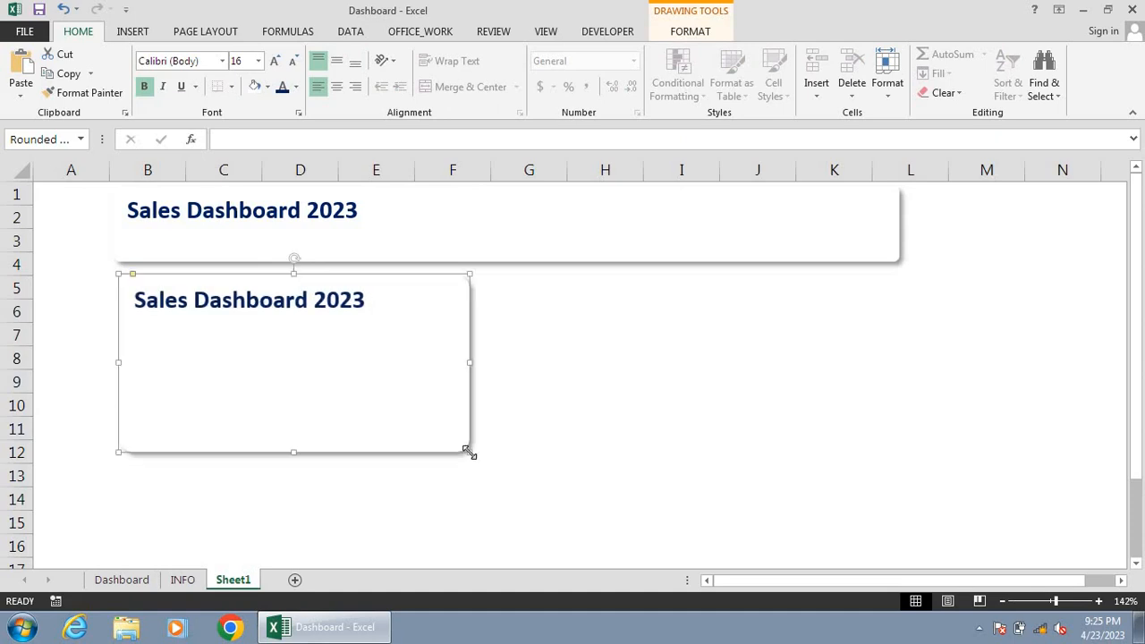
{"action": "left_click", "coordinate": [611, 345]}
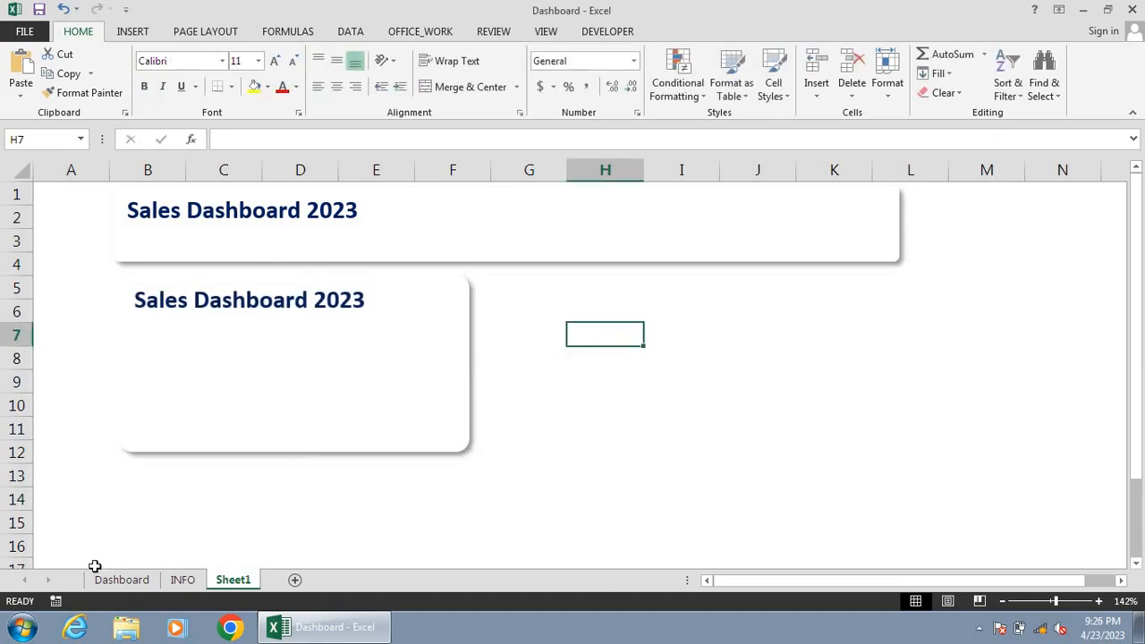
Step: Duplicate the small card on Sheet1 and place the copy beside it, starting at column G just below the banner
{"action": "left_click", "coordinate": [122, 579]}
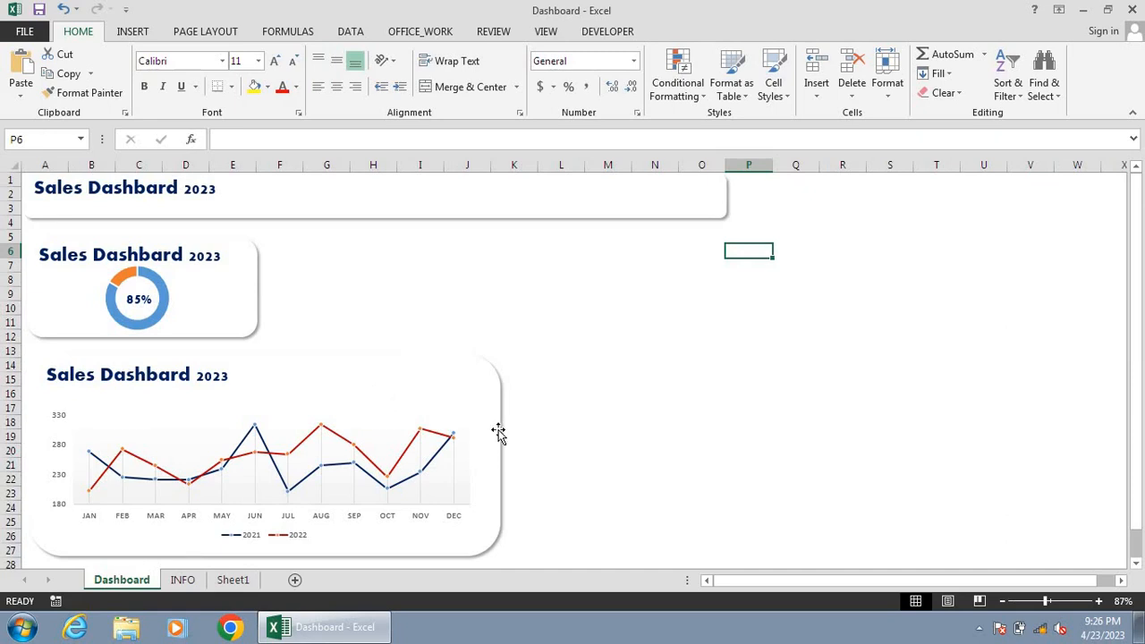
{"action": "left_click", "coordinate": [234, 580]}
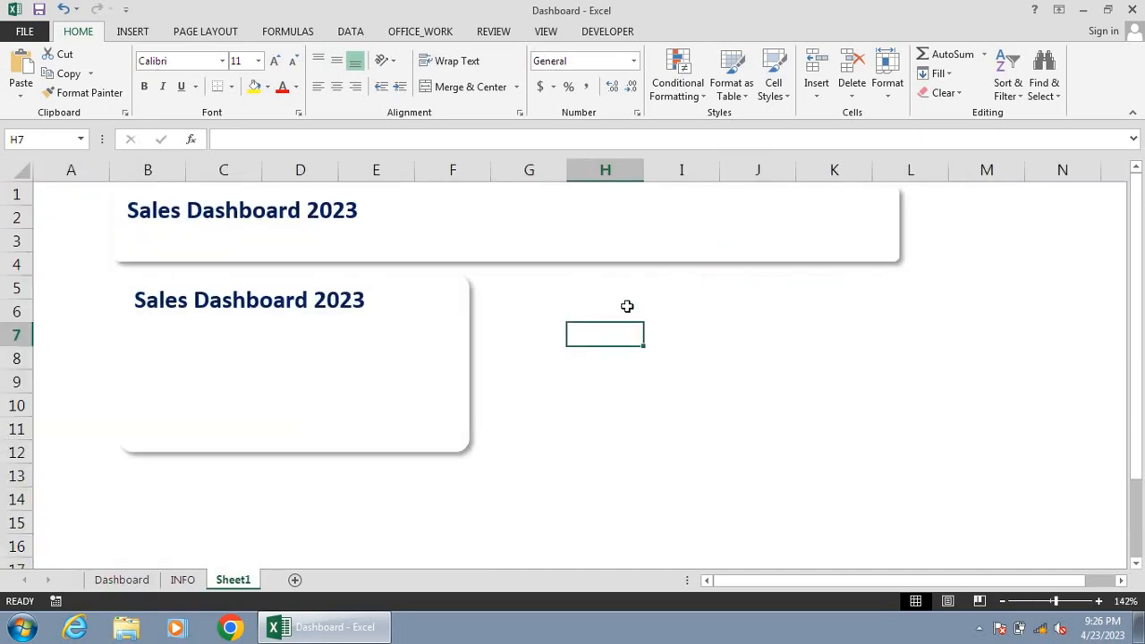
{"action": "left_click", "coordinate": [456, 286]}
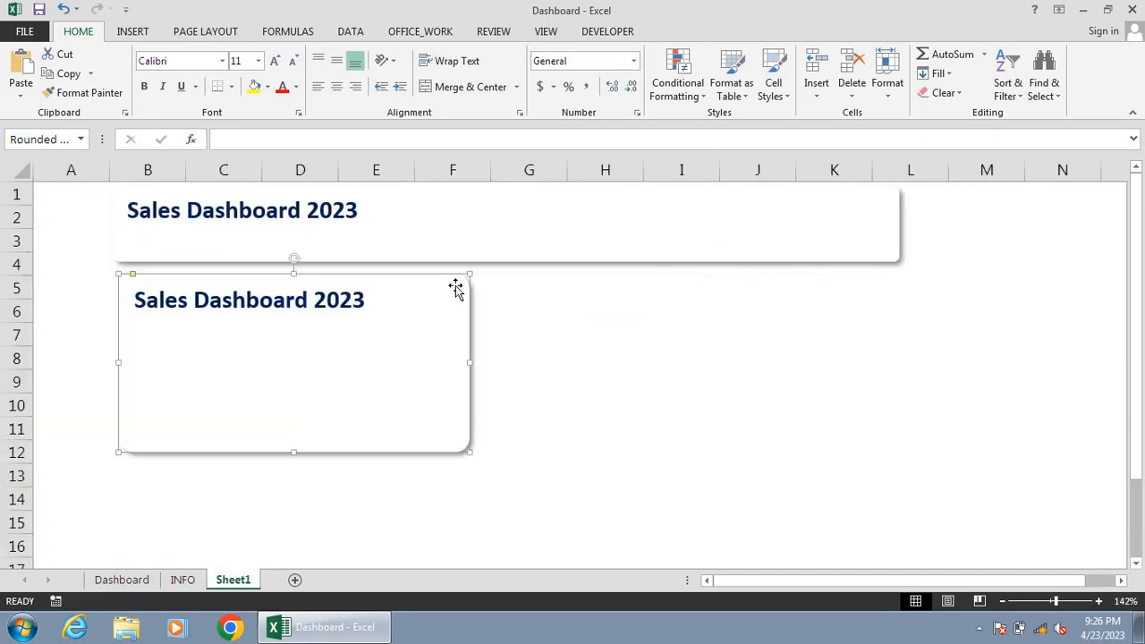
{"action": "key", "text": "ctrl+d"}
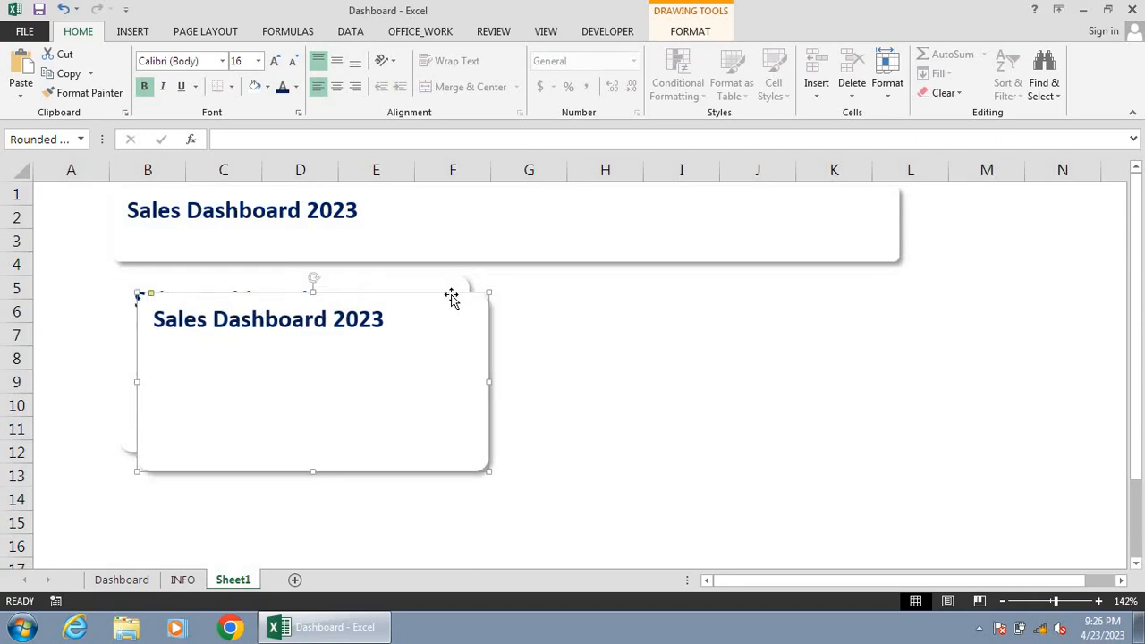
{"action": "left_click_drag", "start_coordinate": [451, 294], "coordinate": [824, 292]}
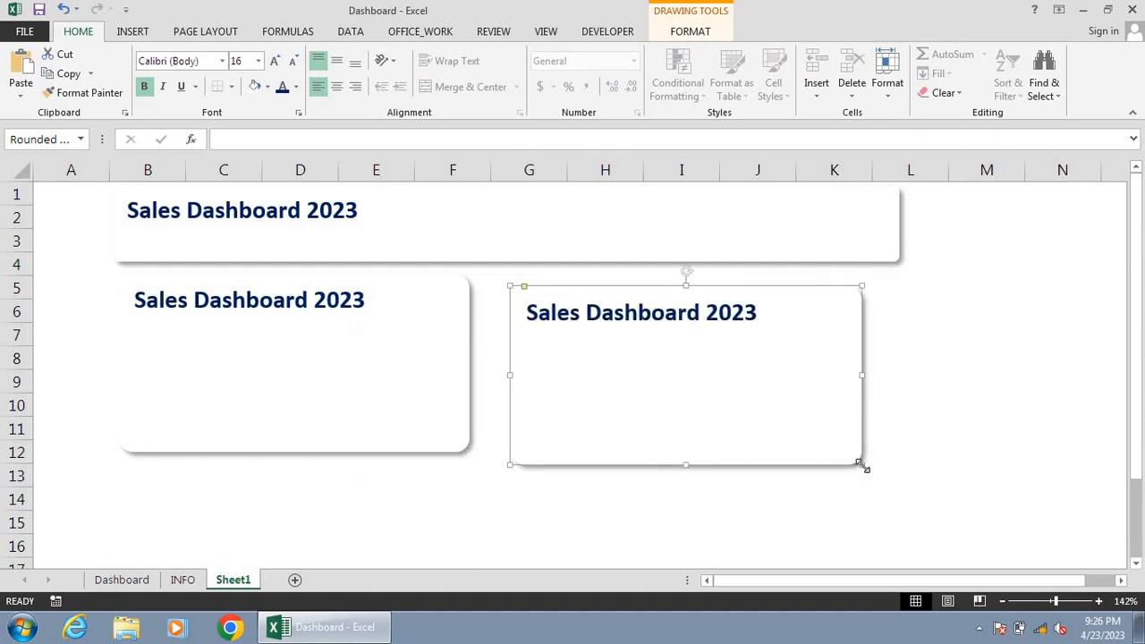
Step: Enlarge the copied card so it spans columns G to N and rows 5 to 16
{"action": "left_click_drag", "start_coordinate": [862, 464], "coordinate": [1042, 537]}
{"action": "left_click_drag", "start_coordinate": [1043, 413], "coordinate": [1109, 412]}
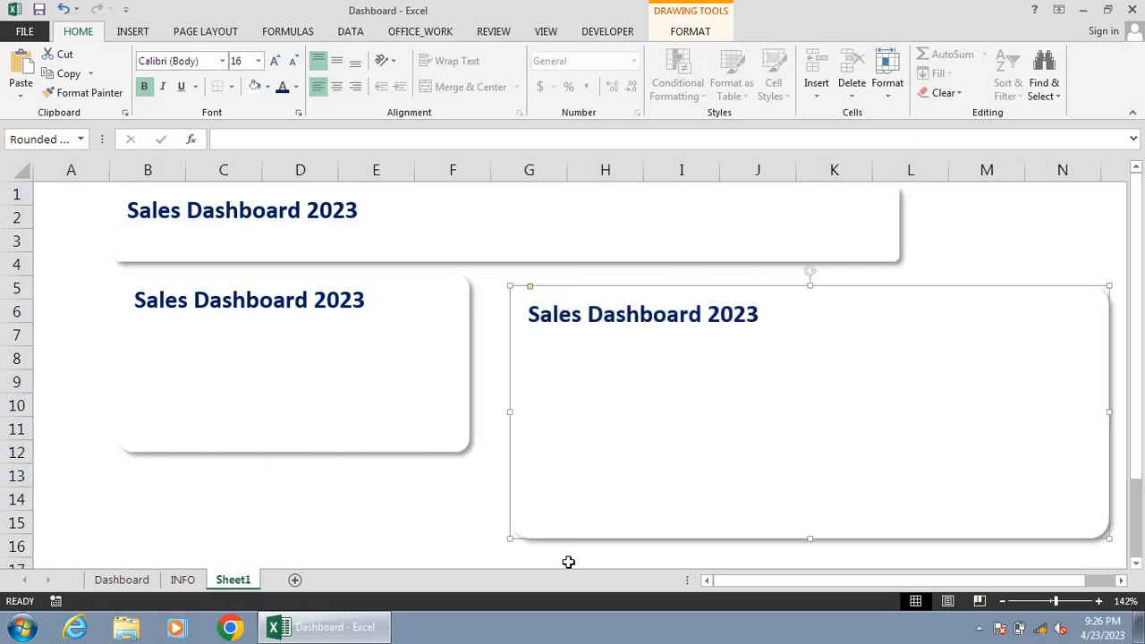
{"action": "left_click_drag", "start_coordinate": [510, 539], "coordinate": [489, 563]}
{"action": "key", "text": "ctrl+z"}
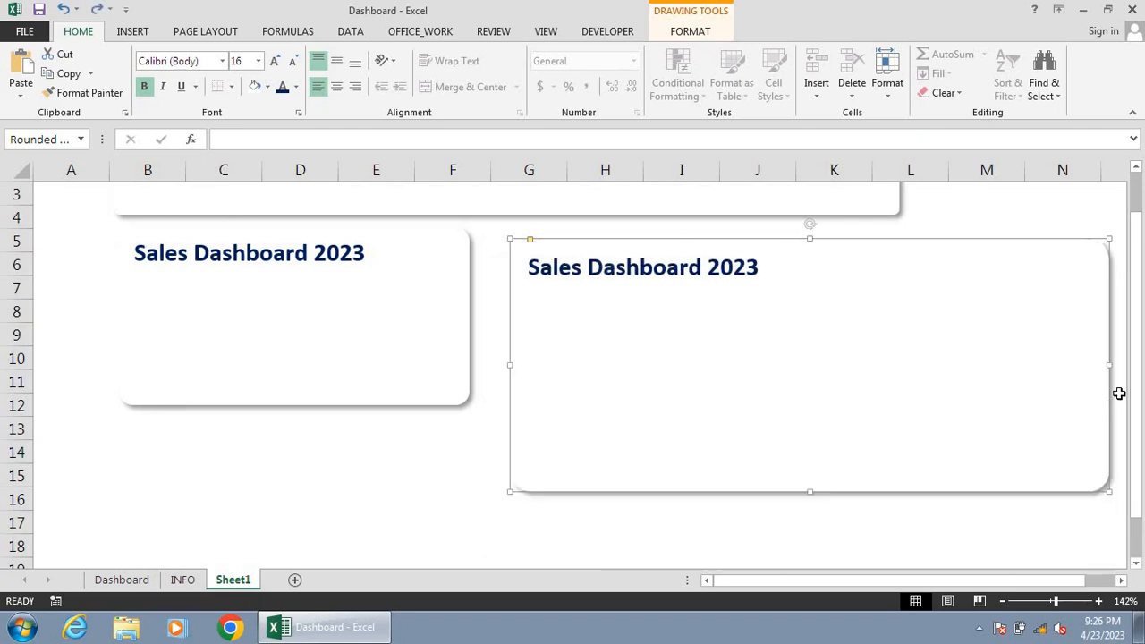
{"action": "left_click_drag", "start_coordinate": [510, 494], "coordinate": [498, 504]}
{"action": "left_click_drag", "start_coordinate": [1140, 371], "coordinate": [1139, 322]}
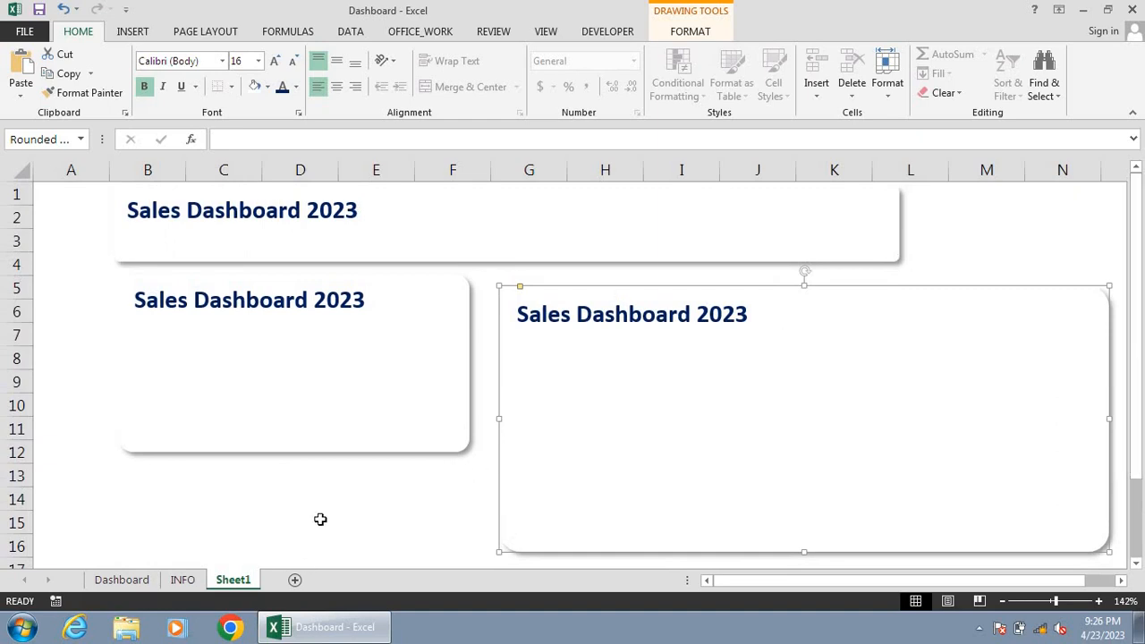
{"action": "left_click", "coordinate": [342, 483]}
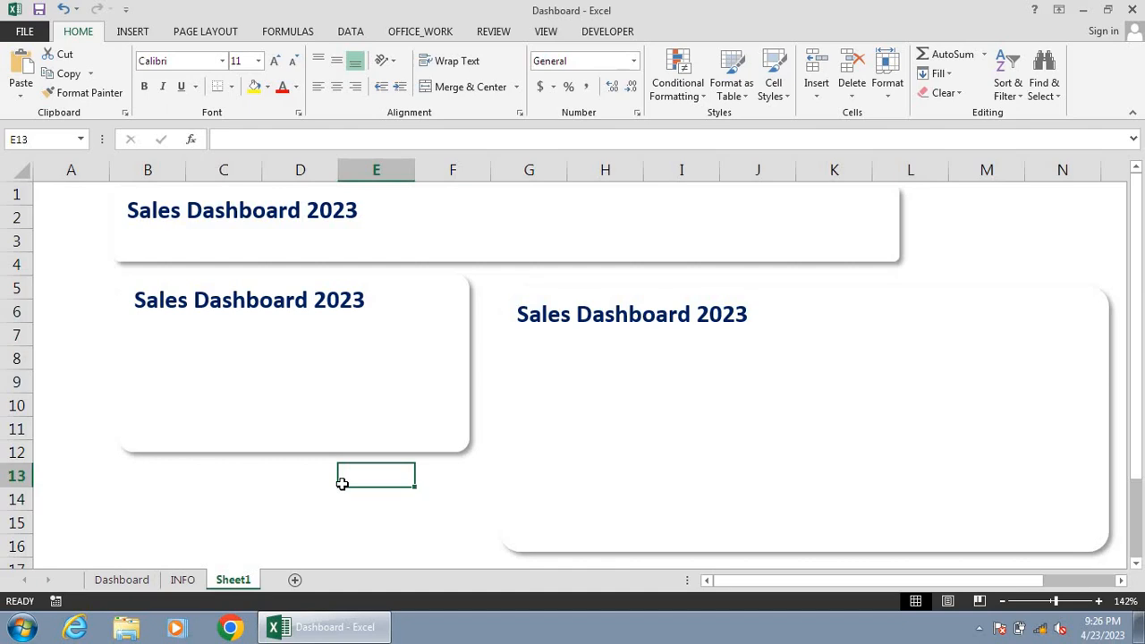
Step: Insert the recommended line chart from the monthly sales table B12:D24 on the INFO sheet and delete its chart title
{"action": "left_click", "coordinate": [122, 580]}
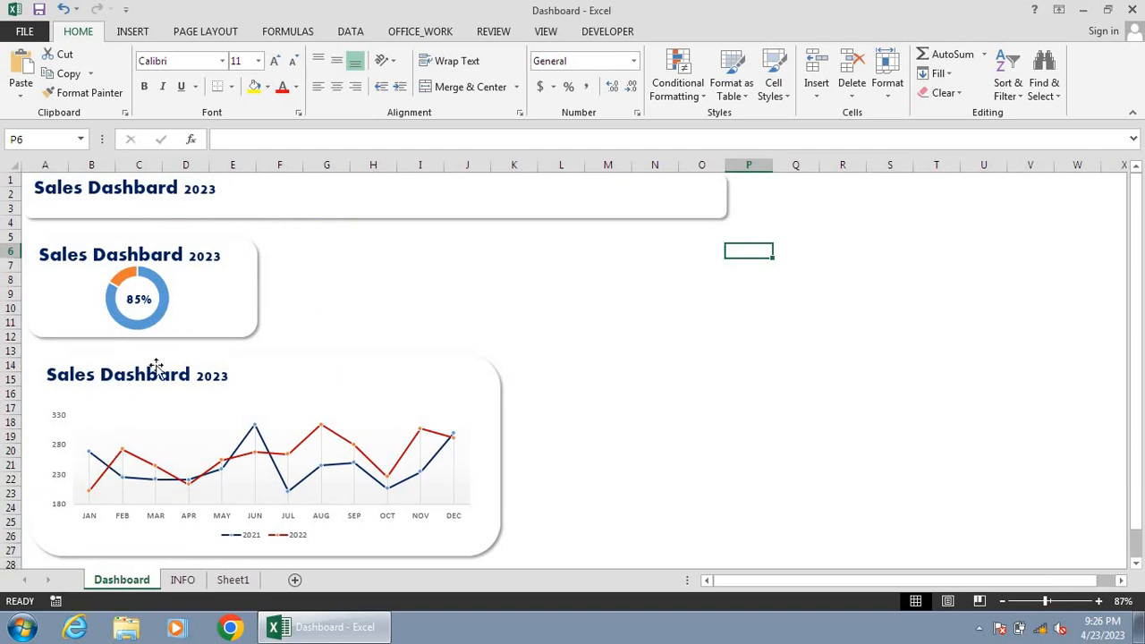
{"action": "left_click", "coordinate": [183, 580]}
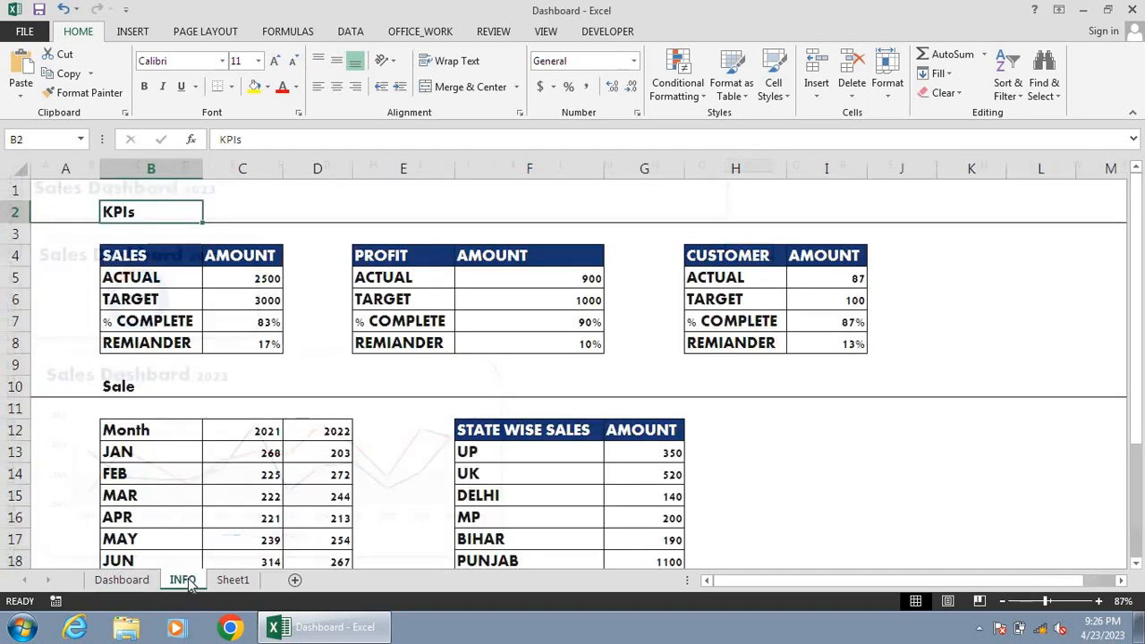
{"action": "left_click", "coordinate": [165, 428]}
{"action": "key", "text": "shift+Right"}
{"action": "key", "text": "shift+Right"}
{"action": "key", "text": "shift+Down"}
{"action": "key", "text": "shift+Down"}
{"action": "key", "text": "shift+Down"}
{"action": "key", "text": "shift+Down"}
{"action": "key", "text": "shift+Down"}
{"action": "key", "text": "shift+Down"}
{"action": "key", "text": "shift+Down"}
{"action": "key", "text": "shift+Down"}
{"action": "key", "text": "shift+Down"}
{"action": "key", "text": "shift+Down"}
{"action": "key", "text": "shift+Down"}
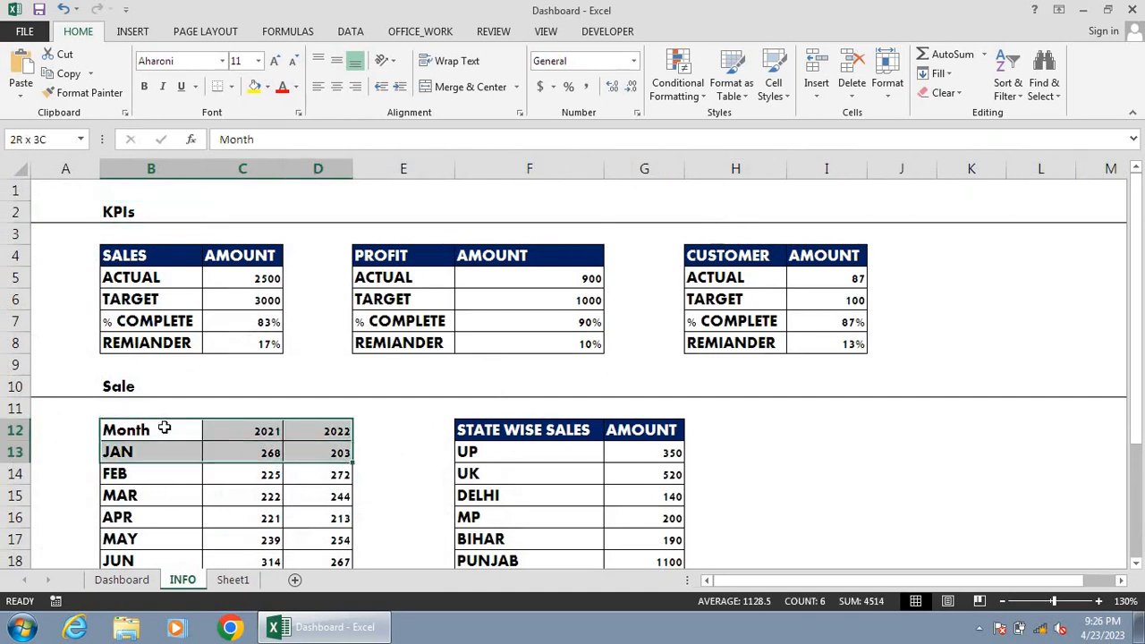
{"action": "key", "text": "shift+Down"}
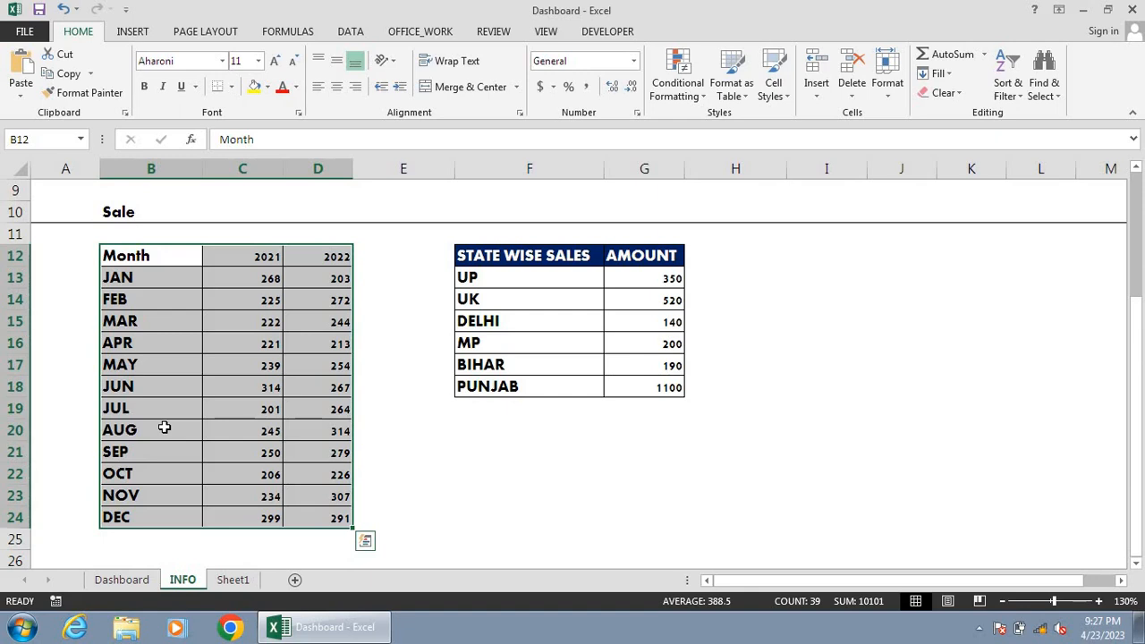
{"action": "left_click", "coordinate": [136, 34]}
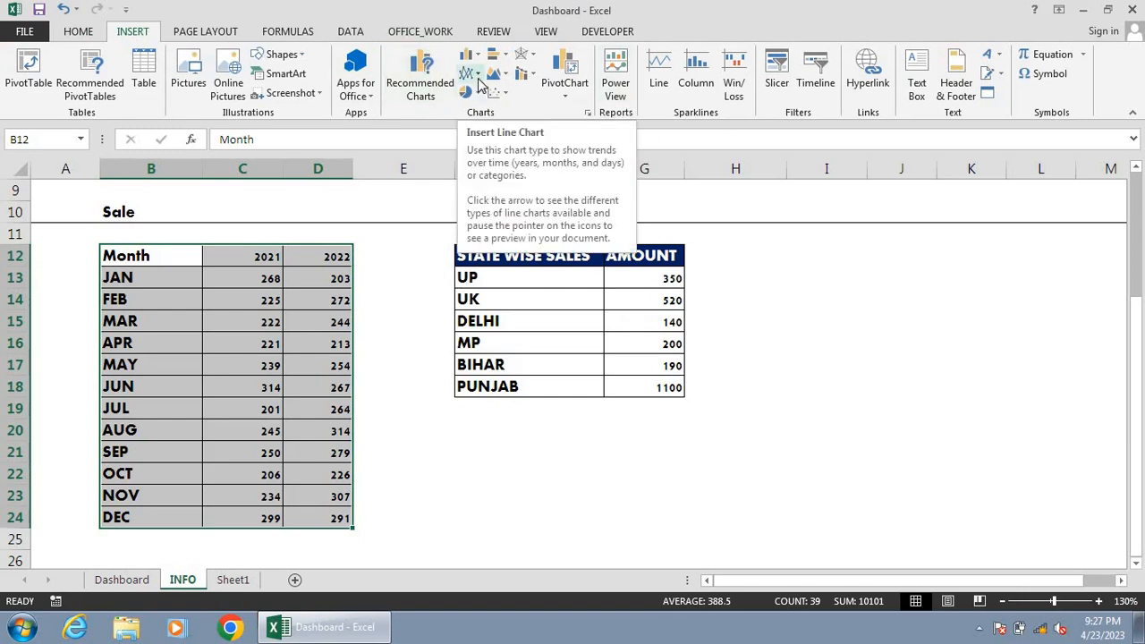
{"action": "left_click", "coordinate": [429, 72]}
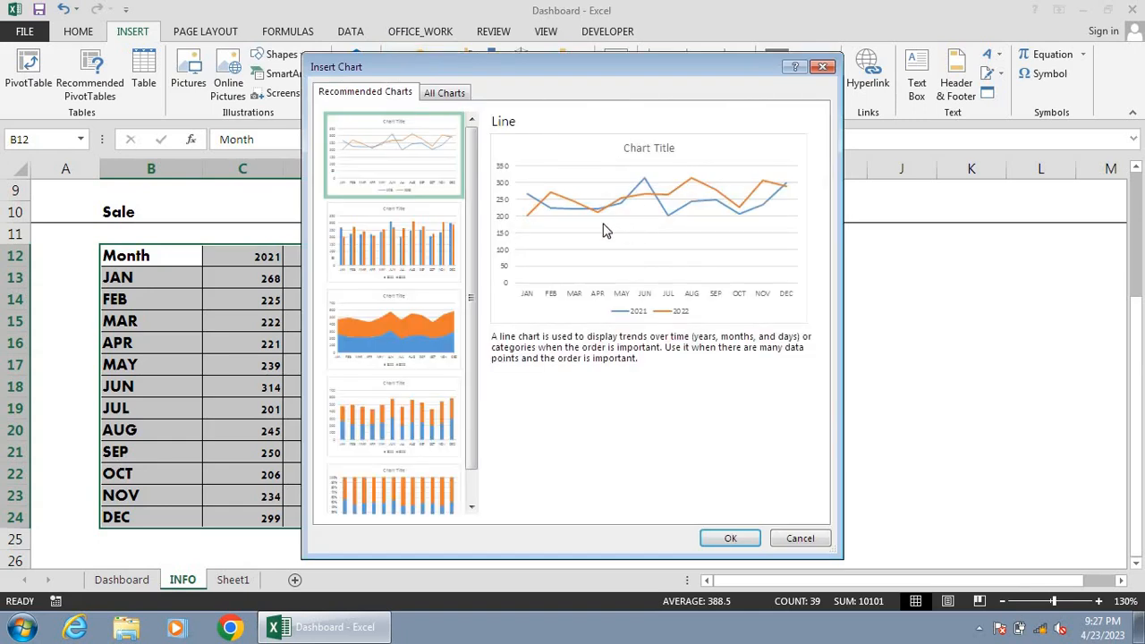
{"action": "left_click", "coordinate": [725, 538]}
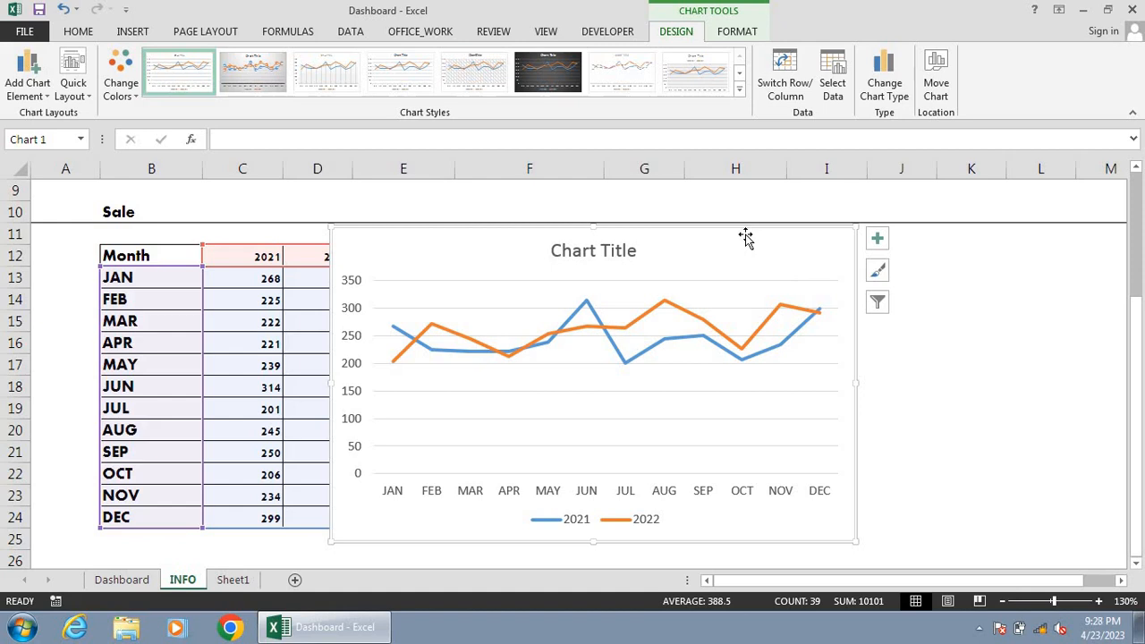
{"action": "left_click", "coordinate": [620, 251]}
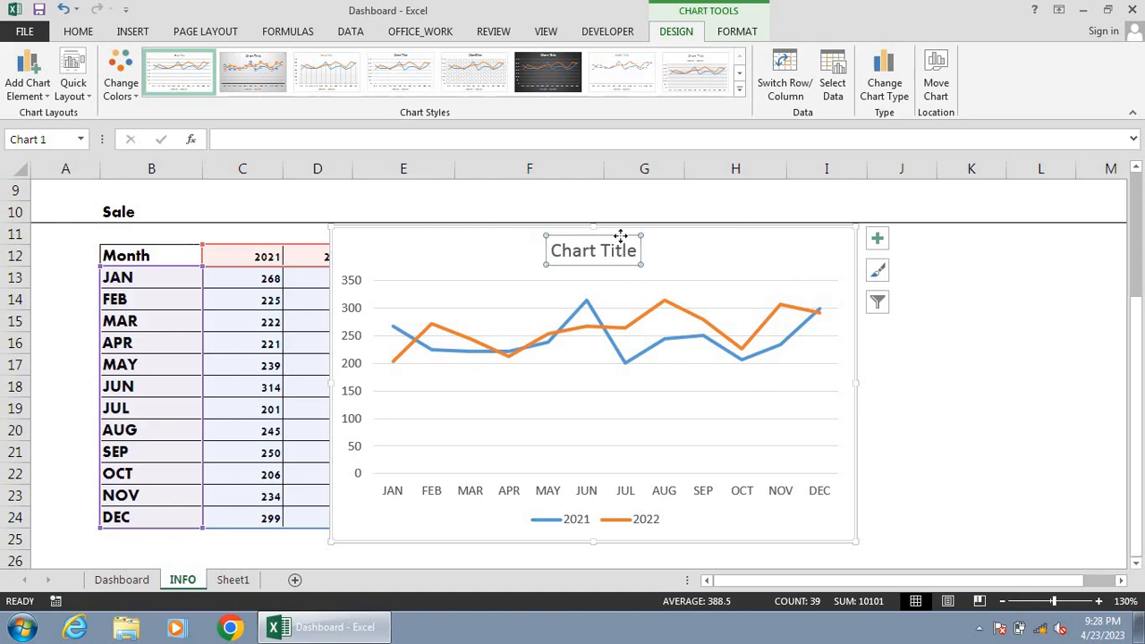
{"action": "key", "text": "Delete"}
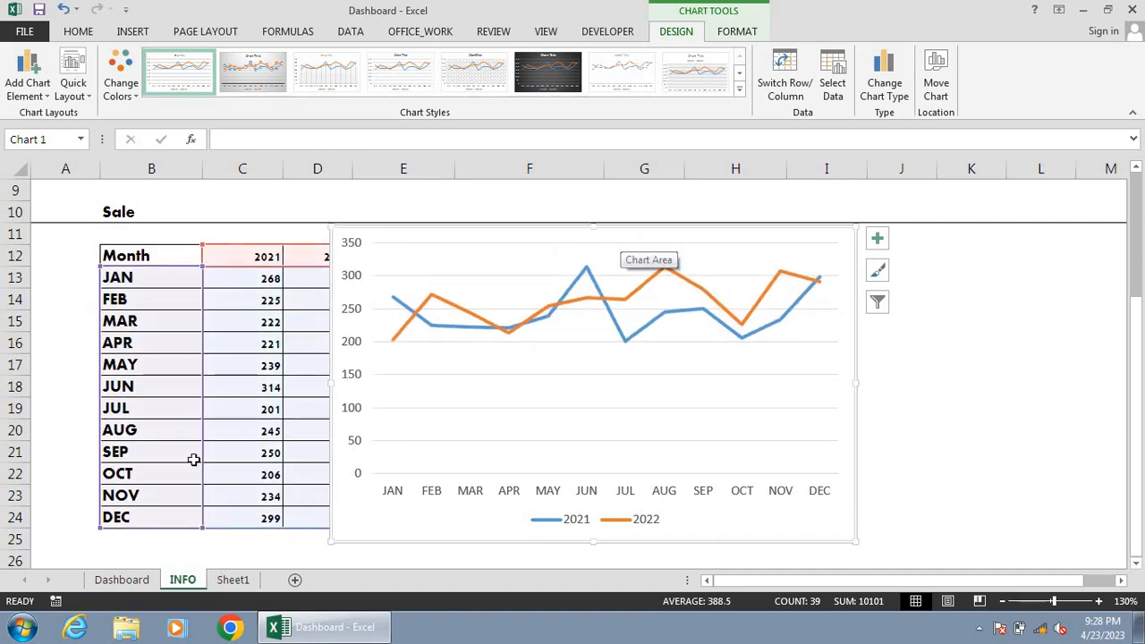
Step: Examine the vertical axis bounds and units of the existing line chart on the Dashboard sheet
{"action": "left_click", "coordinate": [121, 580]}
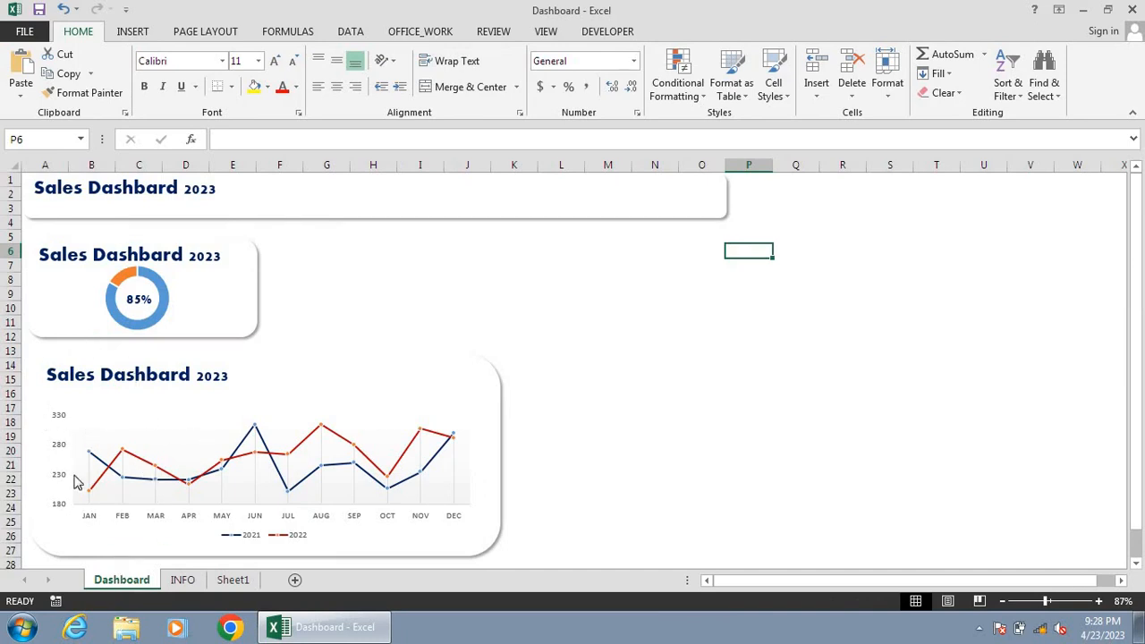
{"action": "left_click", "coordinate": [61, 423]}
{"action": "right_click", "coordinate": [61, 422]}
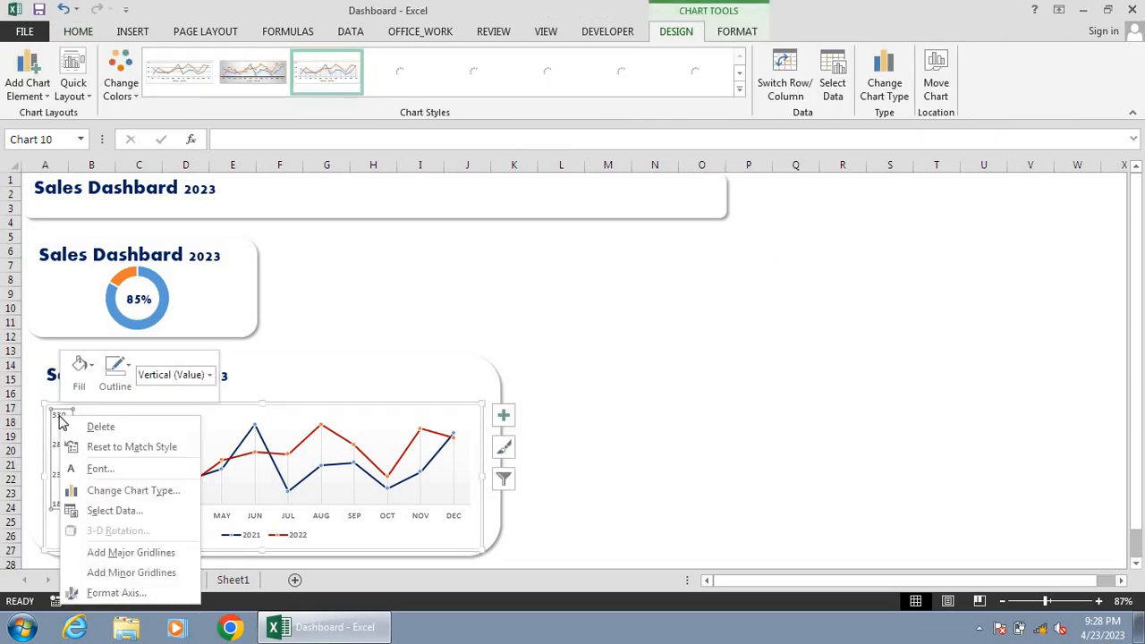
{"action": "left_click", "coordinate": [137, 590]}
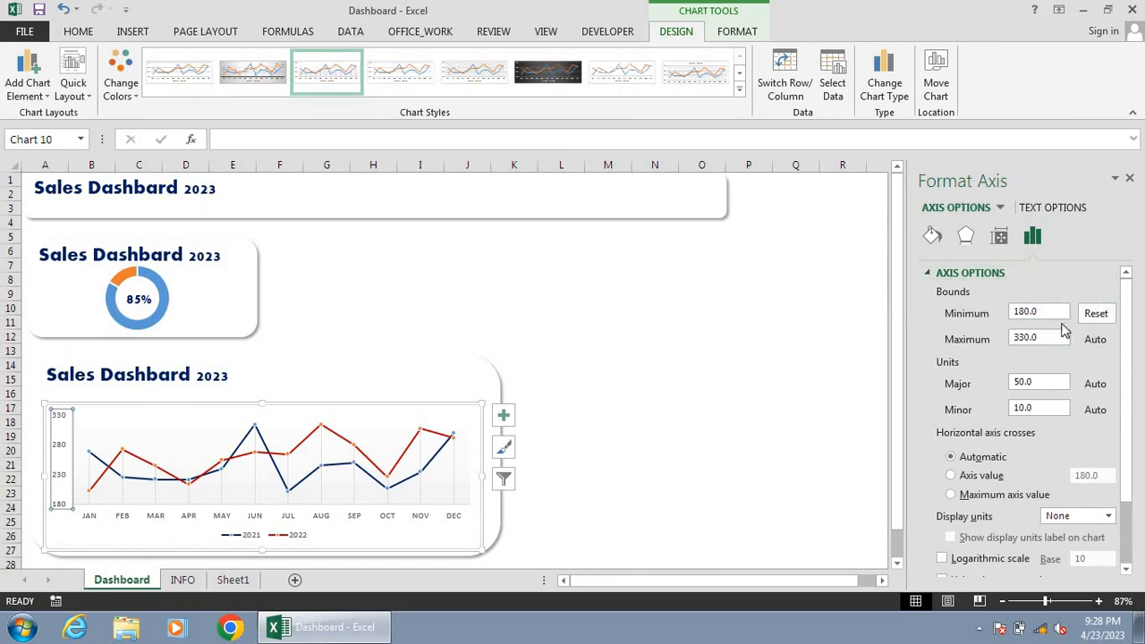
{"action": "left_click", "coordinate": [1129, 181]}
{"action": "left_click", "coordinate": [228, 580]}
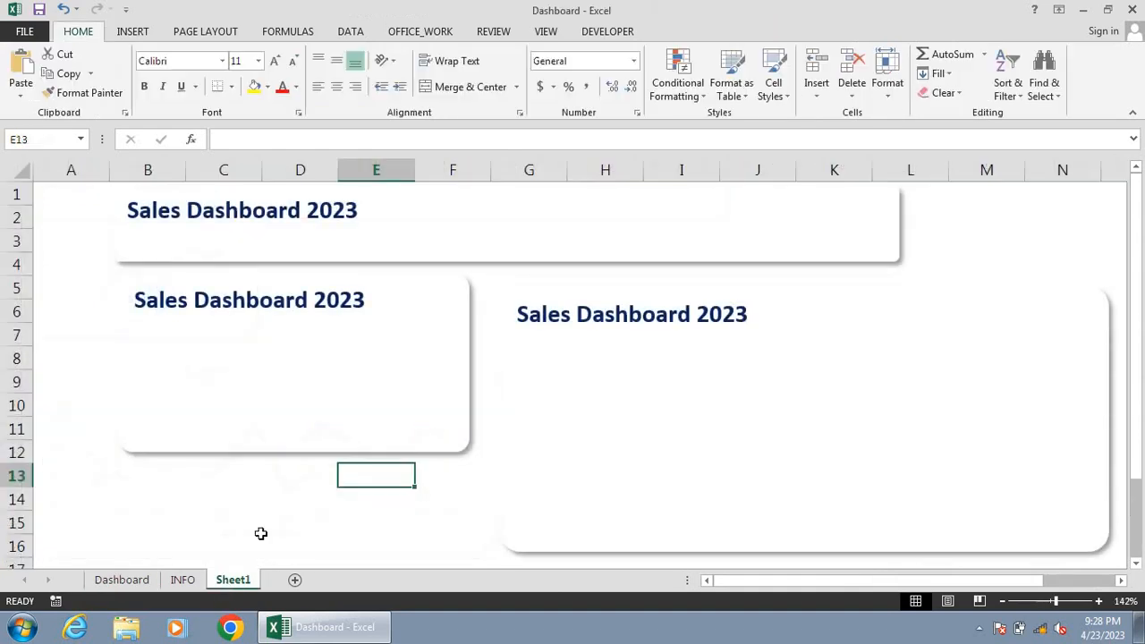
Step: Set the INFO line chart's vertical axis minimum to 180 and maximum to 330, matching the Dashboard sheet's chart
{"action": "left_click", "coordinate": [182, 579]}
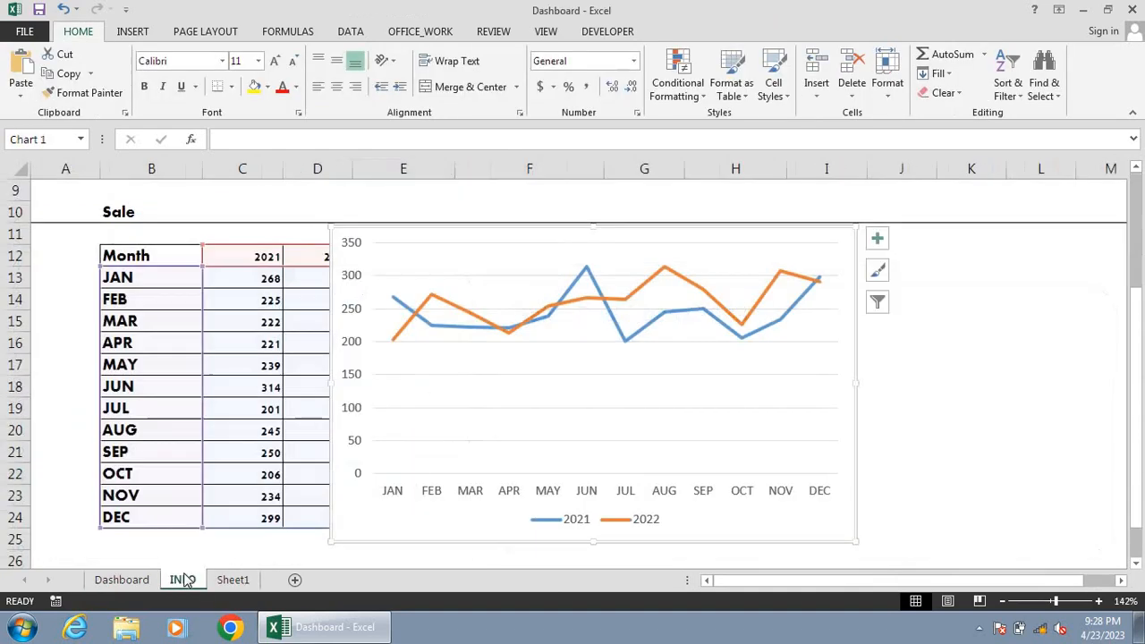
{"action": "left_click", "coordinate": [357, 246]}
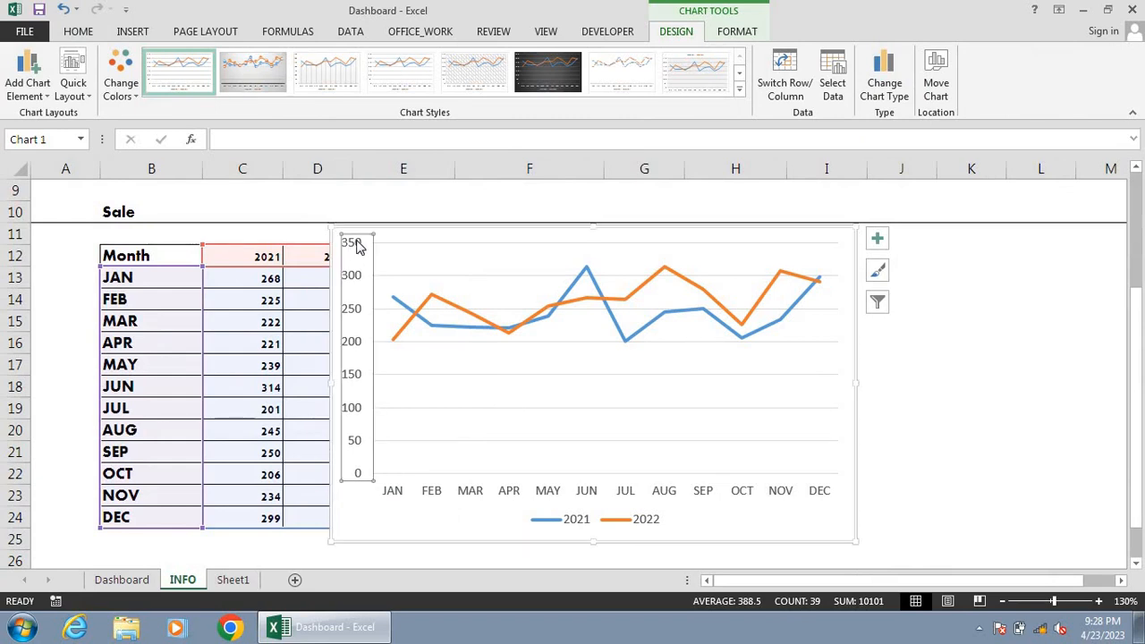
{"action": "right_click", "coordinate": [357, 247]}
{"action": "left_click", "coordinate": [427, 417]}
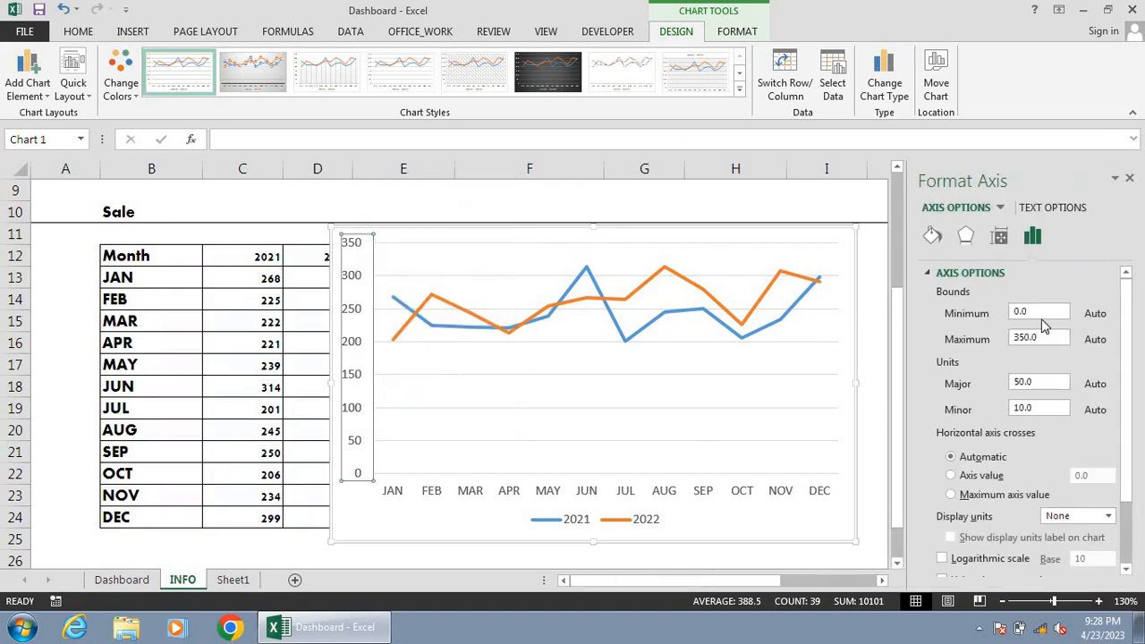
{"action": "left_click", "coordinate": [1042, 311]}
{"action": "type", "text": "180"}
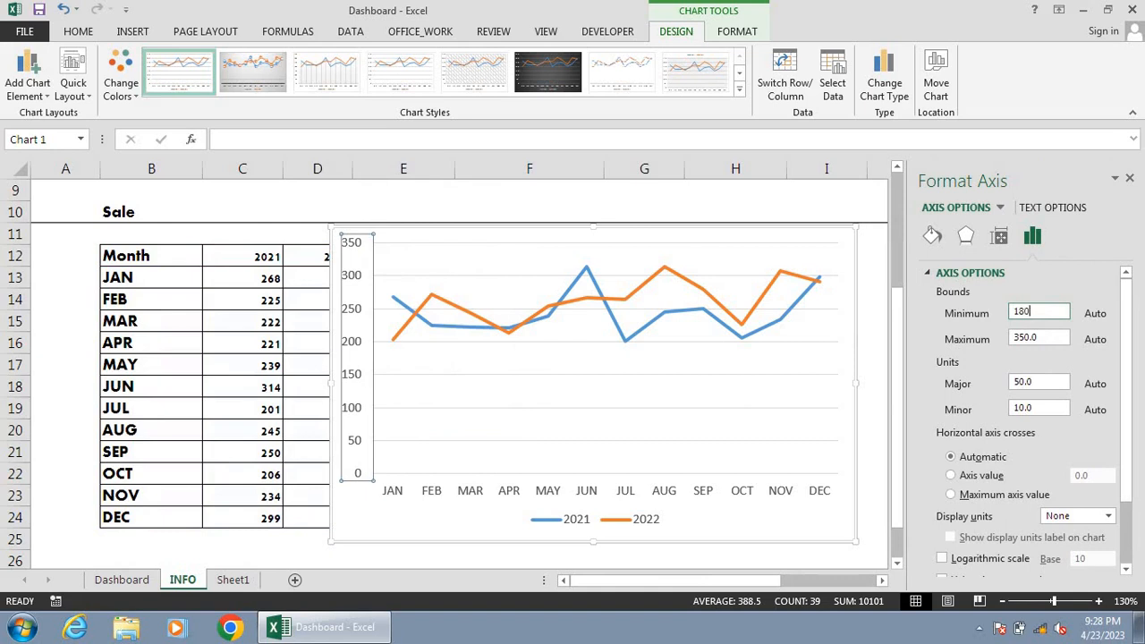
{"action": "left_click", "coordinate": [1063, 338]}
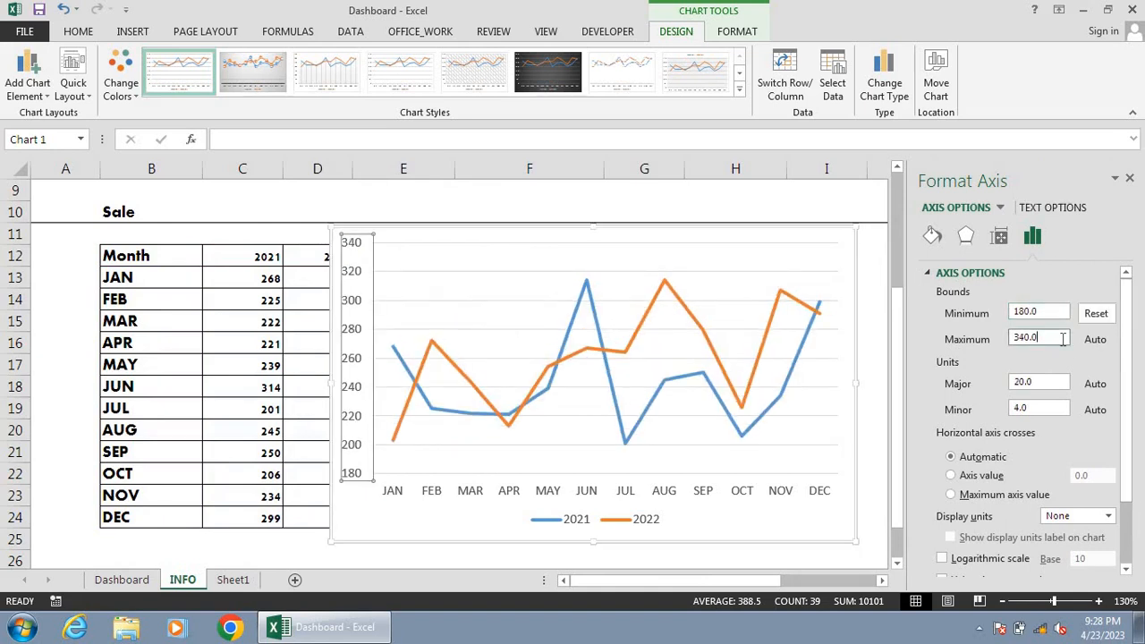
{"action": "key", "text": "BackSpace"}
{"action": "key", "text": "BackSpace"}
{"action": "key", "text": "BackSpace"}
{"action": "left_click", "coordinate": [873, 257]}
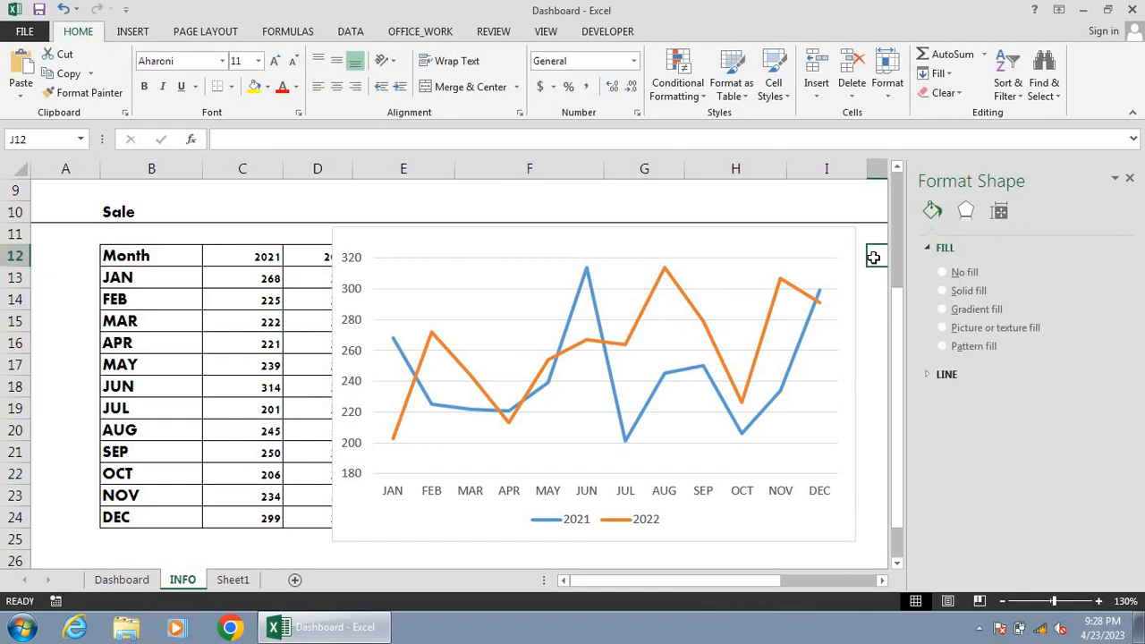
Step: Apply the third chart style, with vertical lines and a shaded plot area, and move the line chart onto Sheet1's large card
{"action": "left_click", "coordinate": [799, 234]}
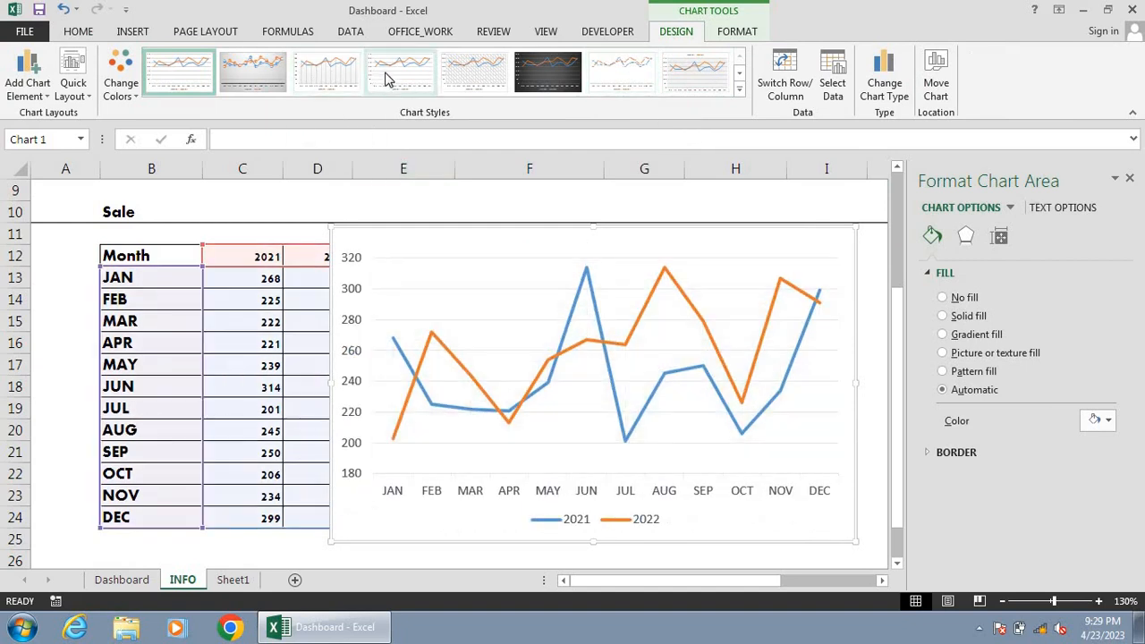
{"action": "left_click", "coordinate": [338, 80]}
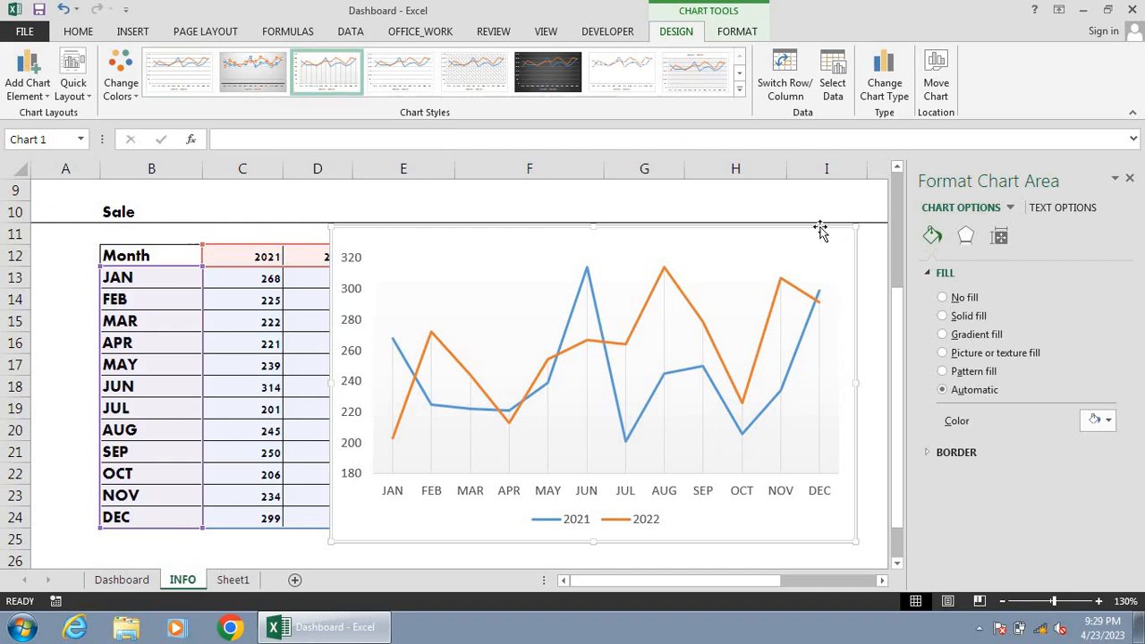
{"action": "key", "text": "Delete"}
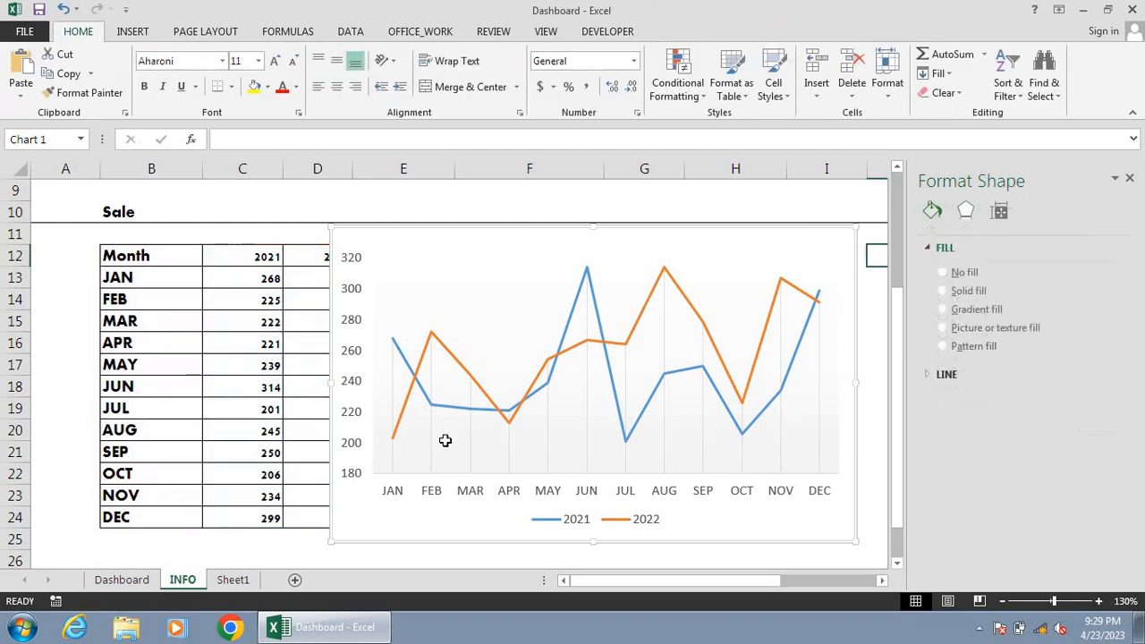
{"action": "left_click", "coordinate": [234, 580]}
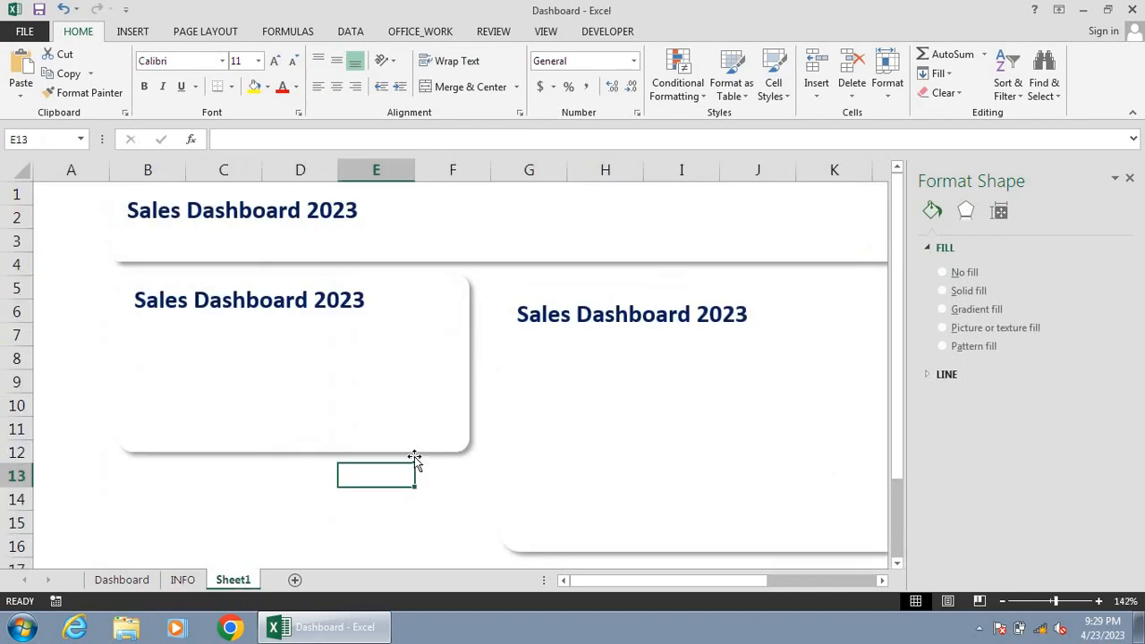
{"action": "left_click", "coordinate": [555, 414]}
{"action": "key", "text": "ctrl+v"}
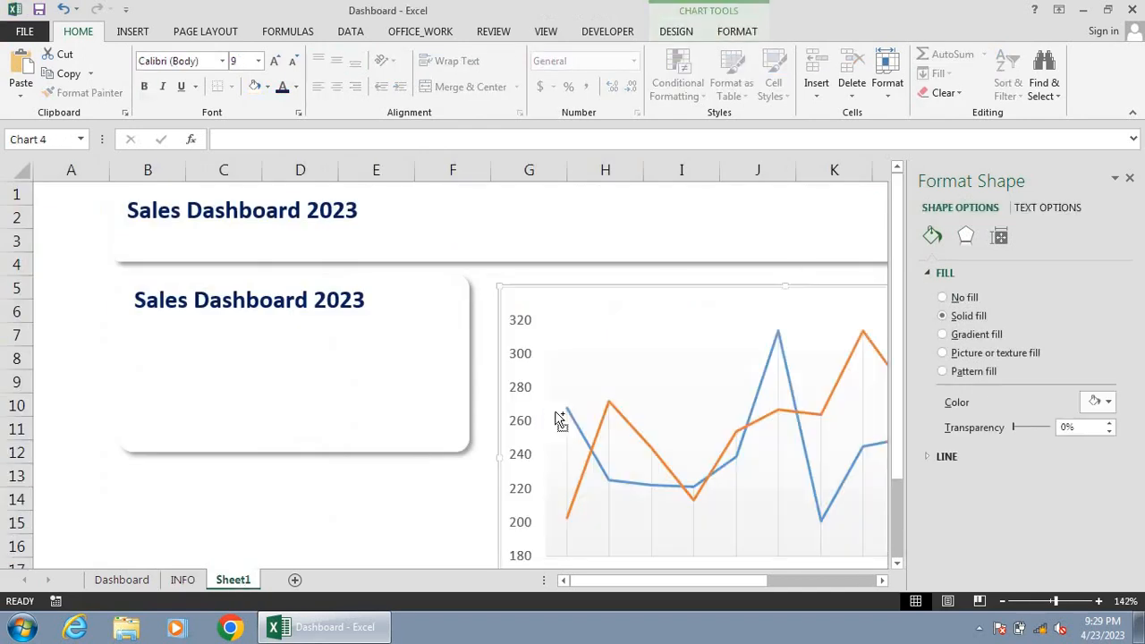
{"action": "left_click", "coordinate": [365, 526]}
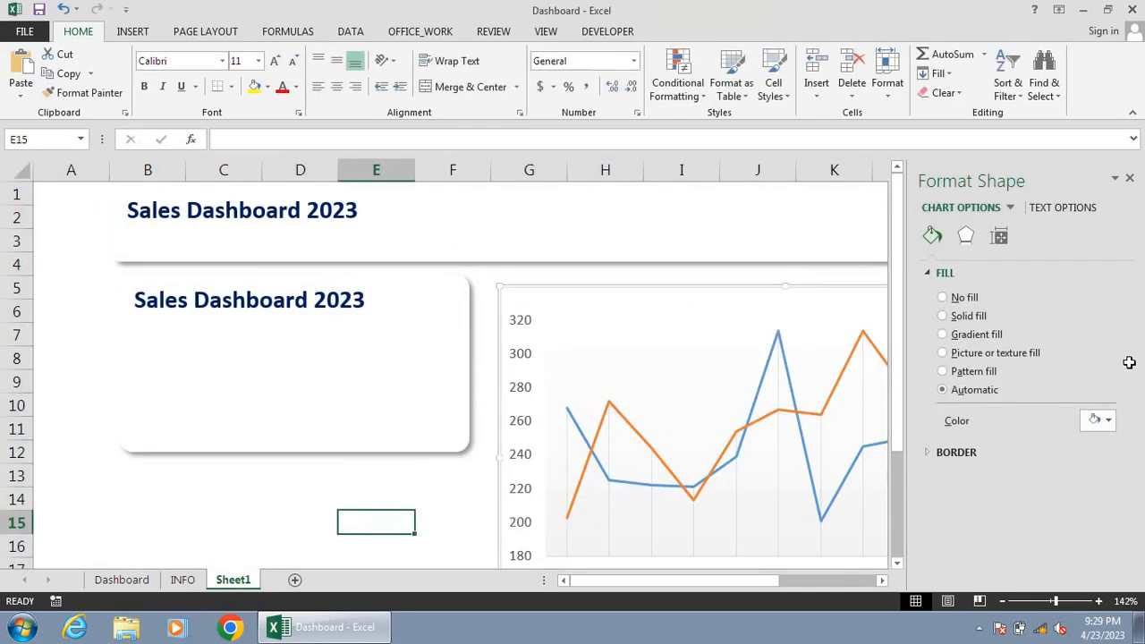
{"action": "left_click", "coordinate": [1129, 178]}
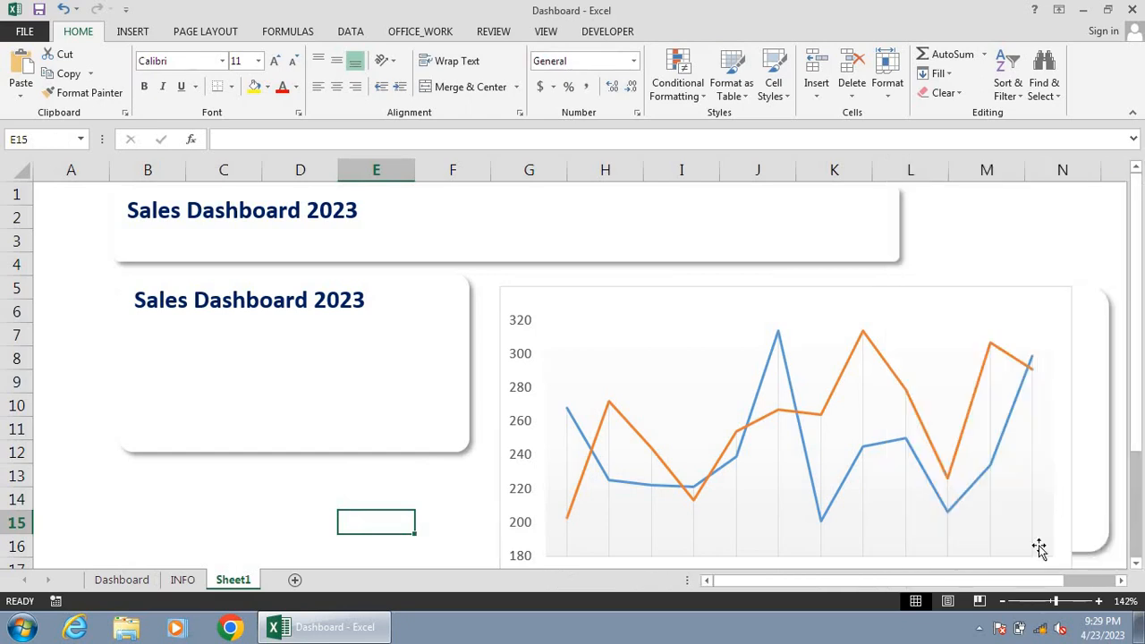
Step: Resize the line chart on Sheet1 so that it fits inside the large card below the card's title
{"action": "left_click_drag", "start_coordinate": [1054, 605], "coordinate": [1050, 604]}
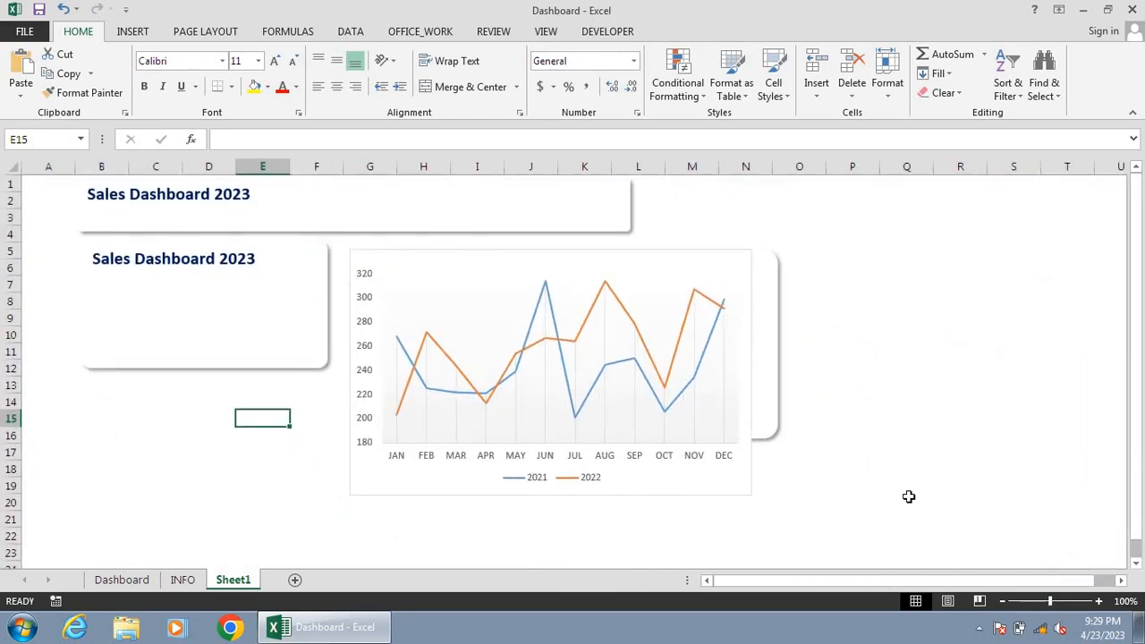
{"action": "left_click", "coordinate": [742, 497]}
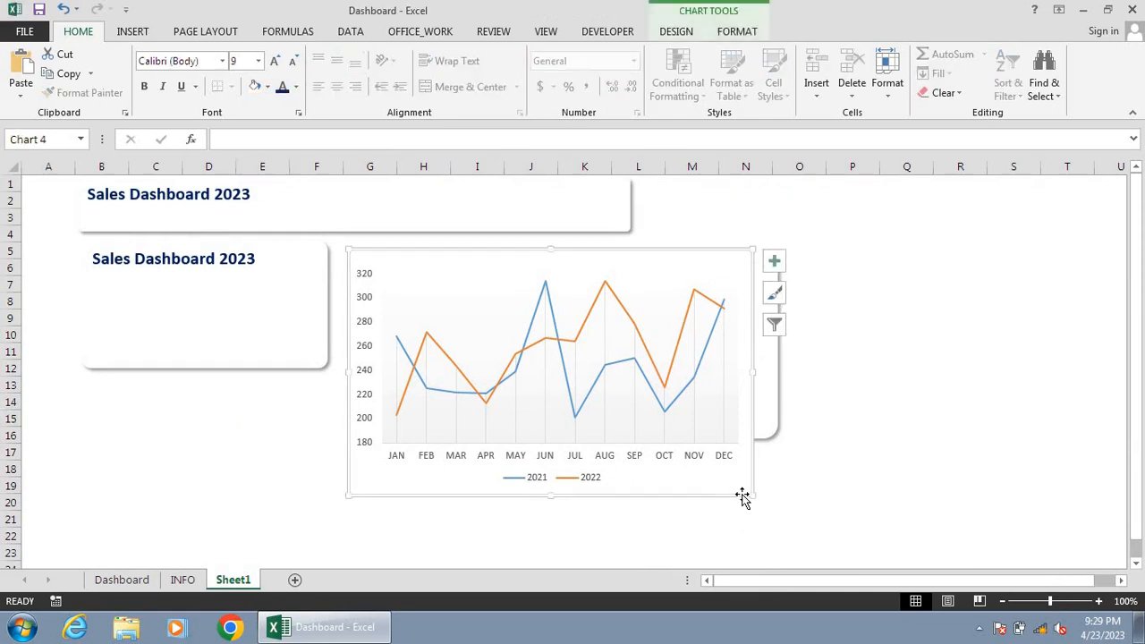
{"action": "left_click_drag", "start_coordinate": [752, 503], "coordinate": [765, 433]}
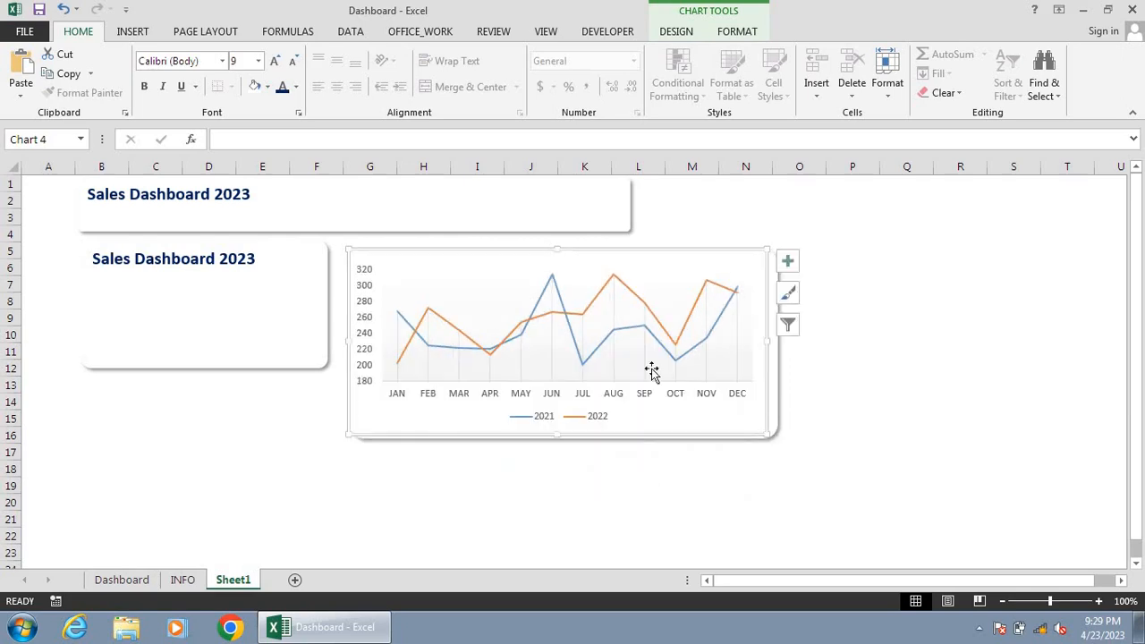
{"action": "left_click_drag", "start_coordinate": [349, 250], "coordinate": [353, 280]}
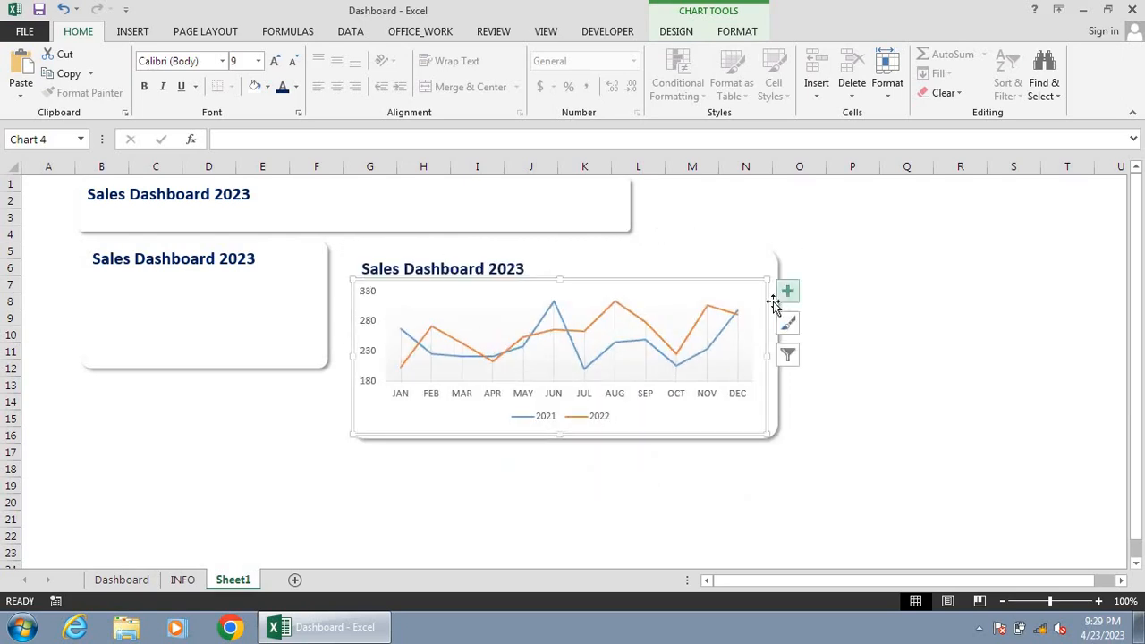
{"action": "left_click_drag", "start_coordinate": [765, 283], "coordinate": [762, 285]}
{"action": "left_click_drag", "start_coordinate": [762, 359], "coordinate": [771, 356]}
{"action": "left_click", "coordinate": [796, 400]}
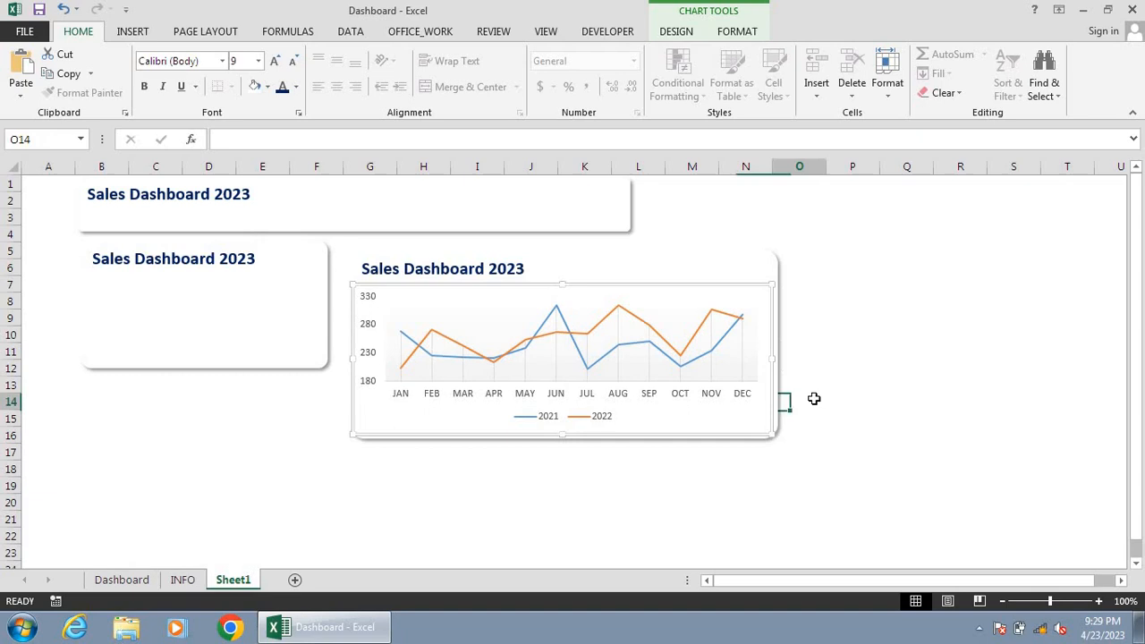
Step: Enlarge the large card behind the line chart, widening it into column P and extending it down to about row 17
{"action": "left_click", "coordinate": [780, 429]}
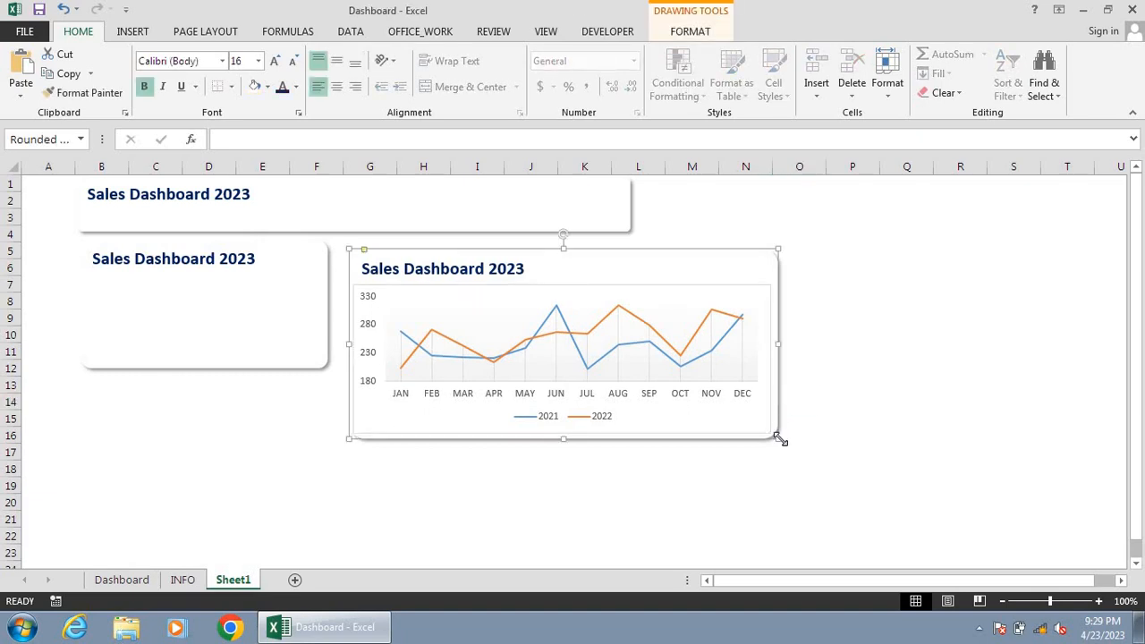
{"action": "left_click_drag", "start_coordinate": [781, 437], "coordinate": [835, 442]}
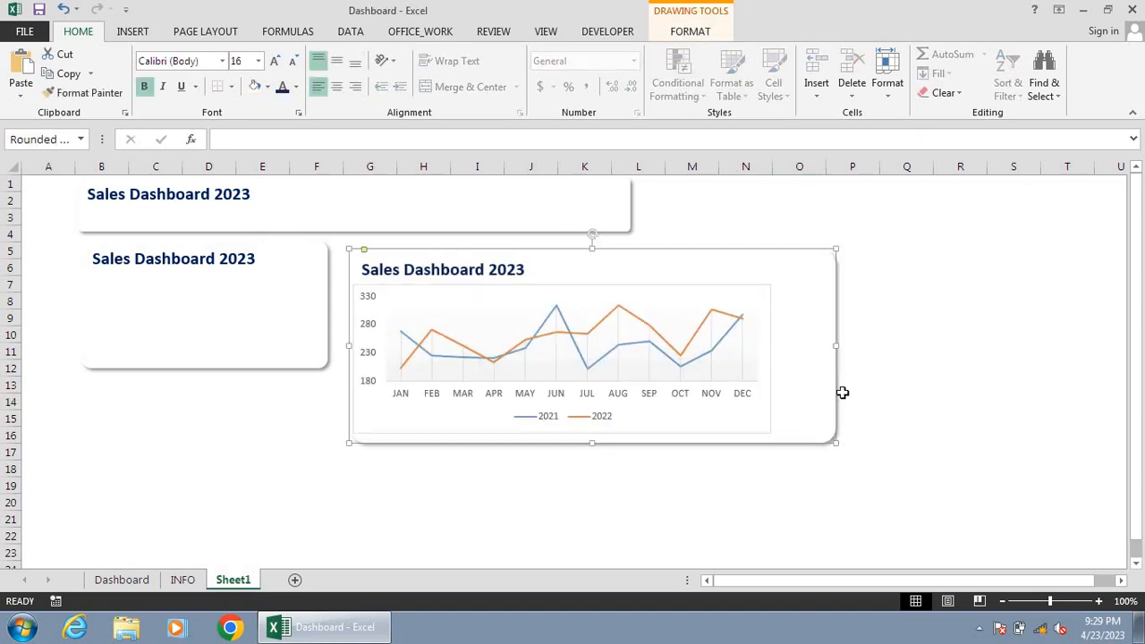
{"action": "left_click_drag", "start_coordinate": [836, 346], "coordinate": [862, 346]}
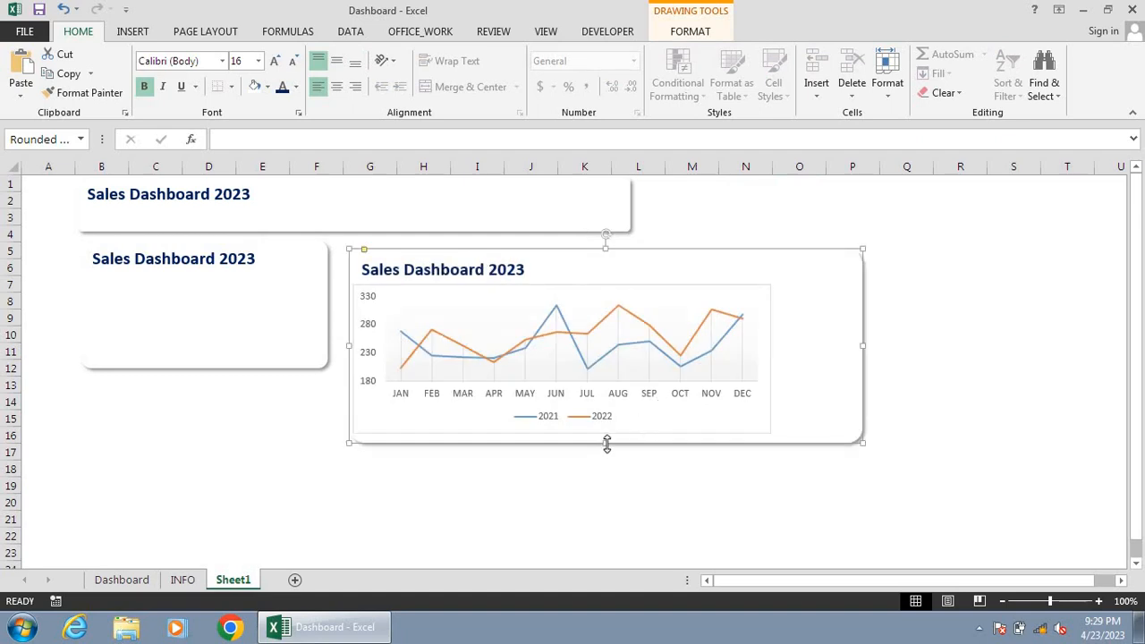
{"action": "left_click_drag", "start_coordinate": [605, 444], "coordinate": [606, 463]}
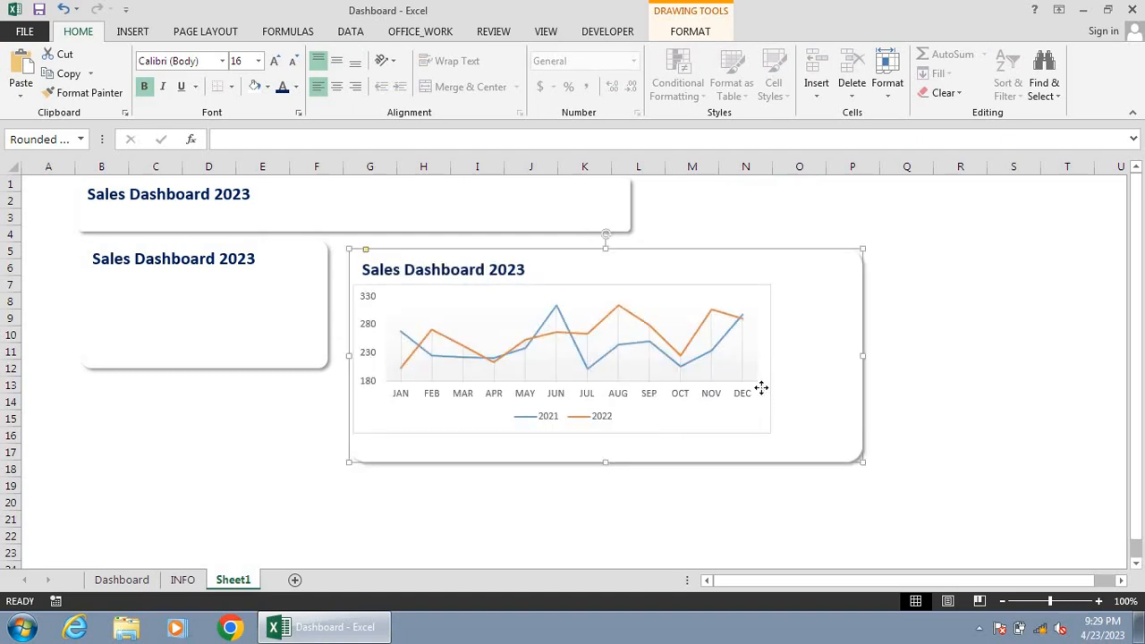
Step: Resize the line chart to about 2.15" high and 6.12" wide so that it fills the enlarged card below the title
{"action": "left_click", "coordinate": [773, 420]}
{"action": "left_click_drag", "start_coordinate": [771, 433], "coordinate": [853, 454]}
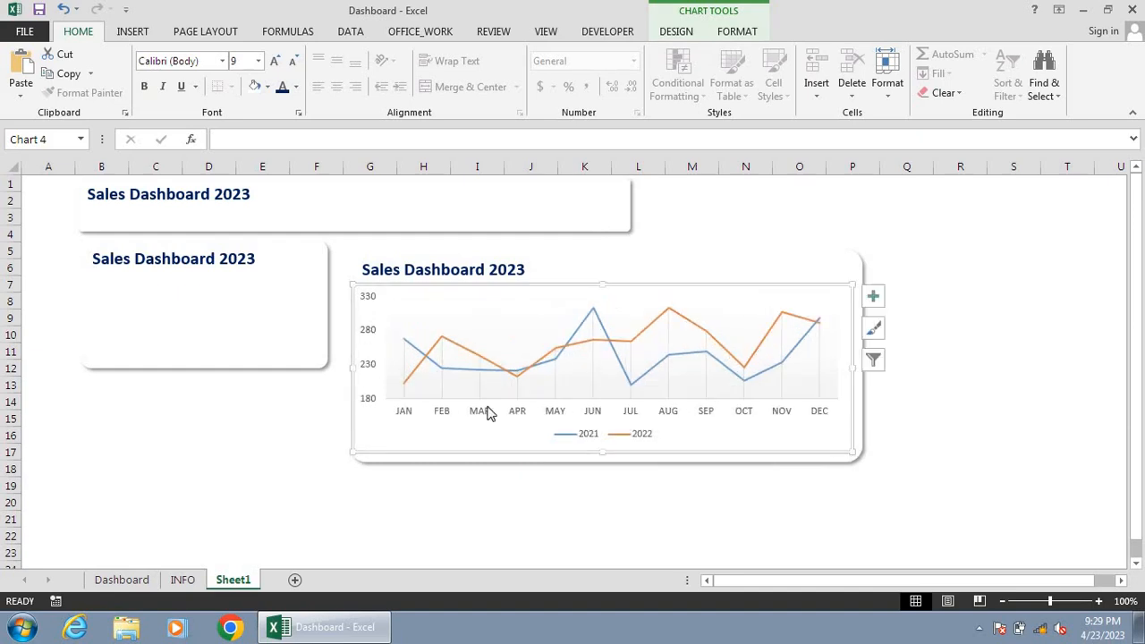
{"action": "left_click_drag", "start_coordinate": [352, 367], "coordinate": [358, 365]}
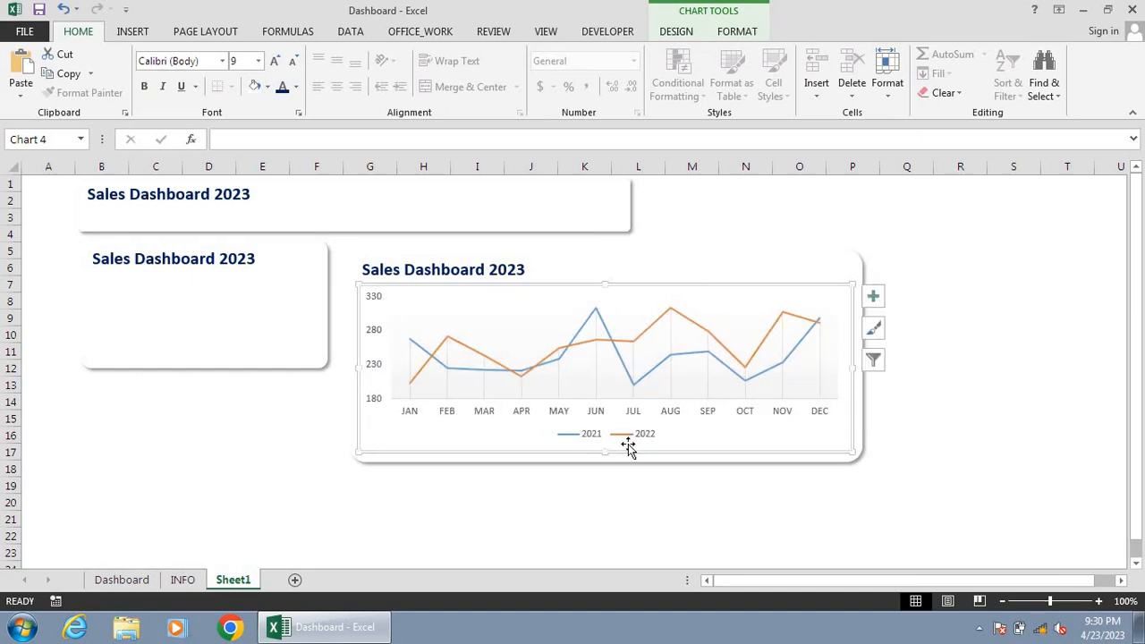
{"action": "left_click_drag", "start_coordinate": [602, 453], "coordinate": [601, 459]}
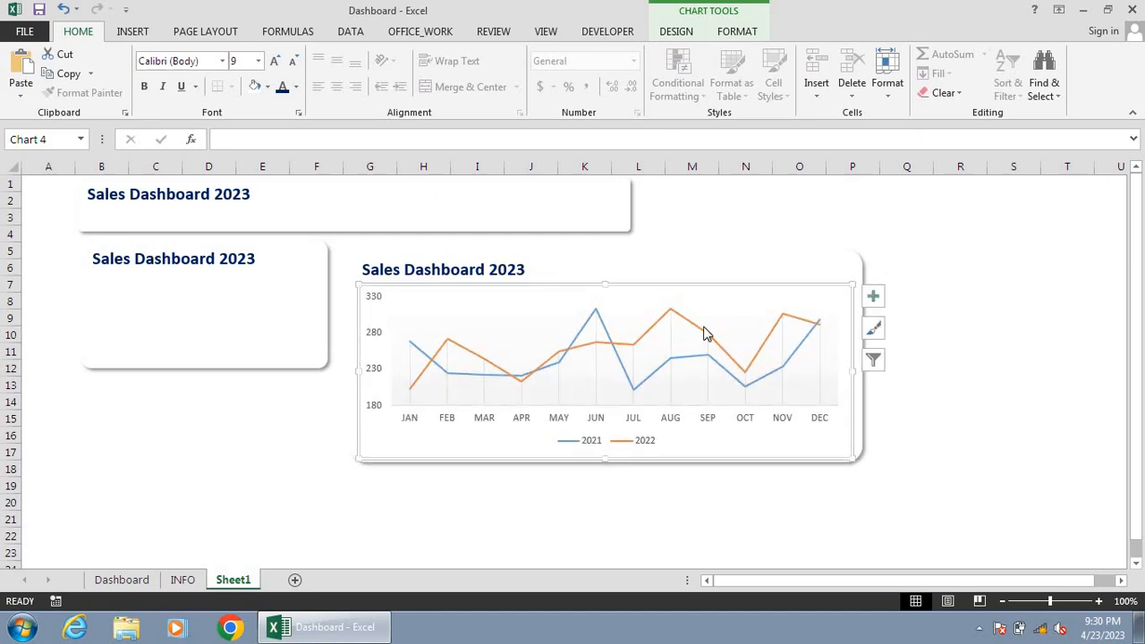
Step: Set the line chart area's shape fill to No Fill
{"action": "left_click", "coordinate": [680, 34]}
{"action": "left_click", "coordinate": [732, 33]}
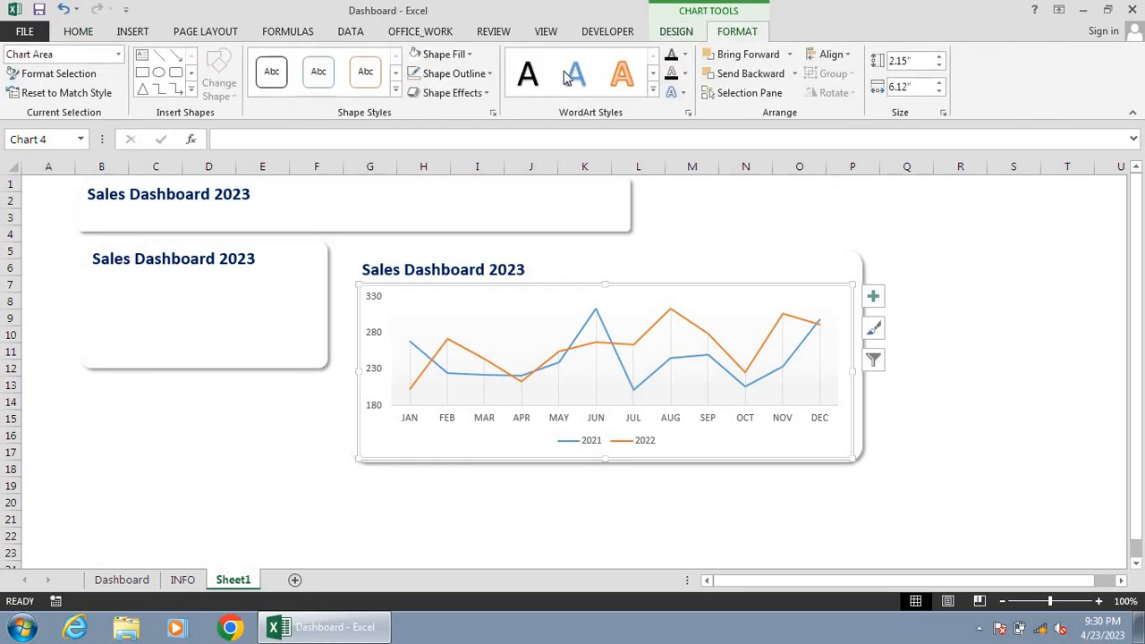
{"action": "left_click", "coordinate": [466, 57]}
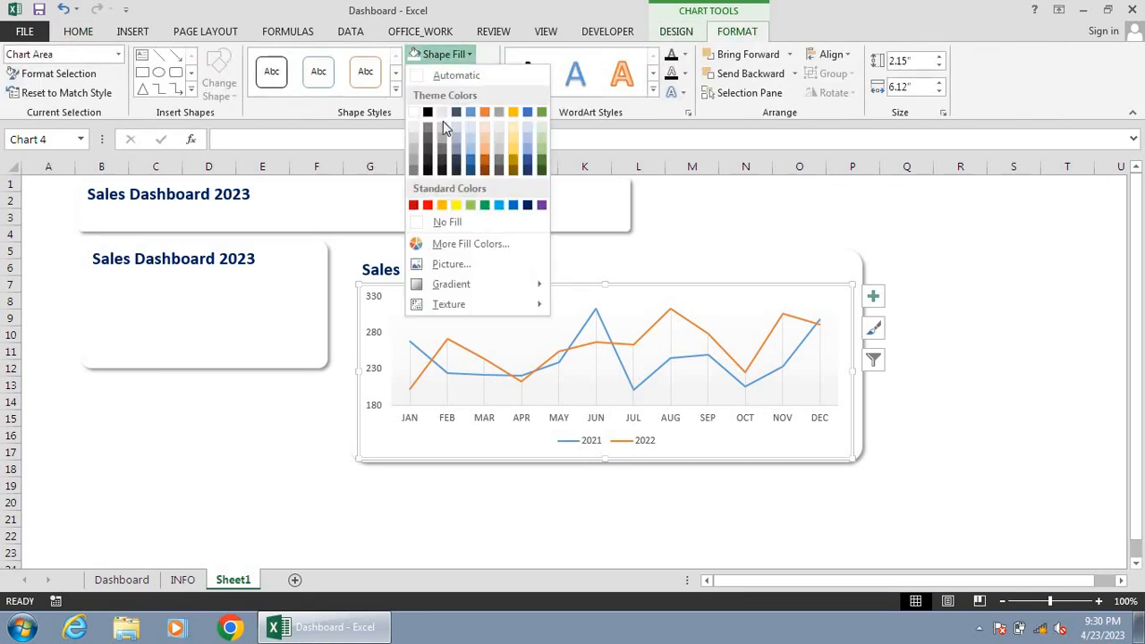
{"action": "left_click", "coordinate": [446, 223]}
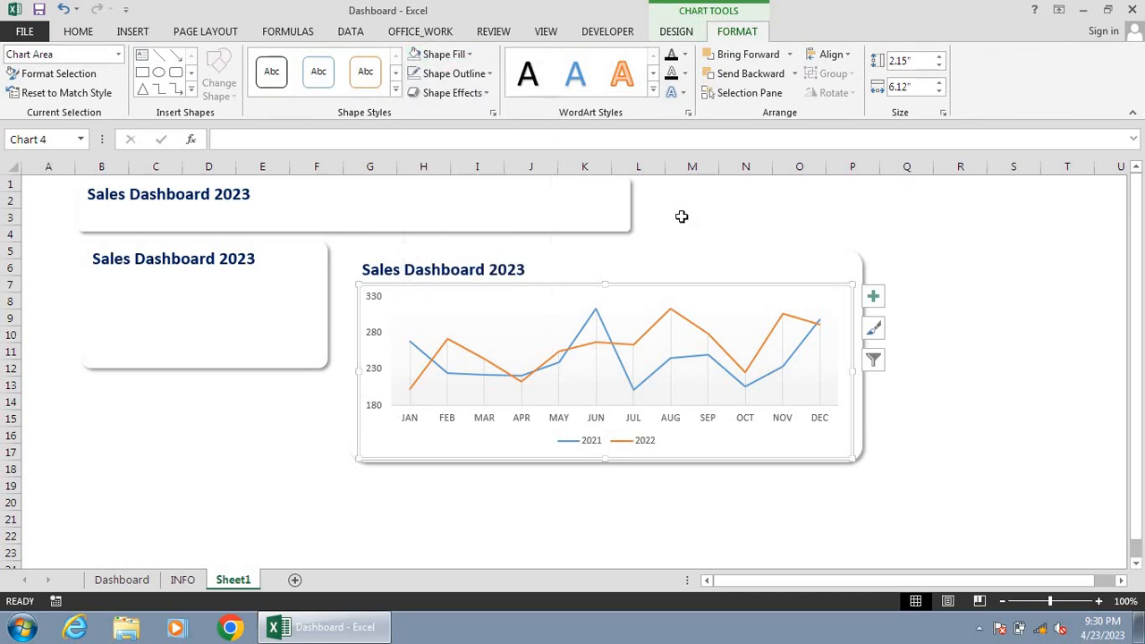
{"action": "left_click", "coordinate": [901, 243]}
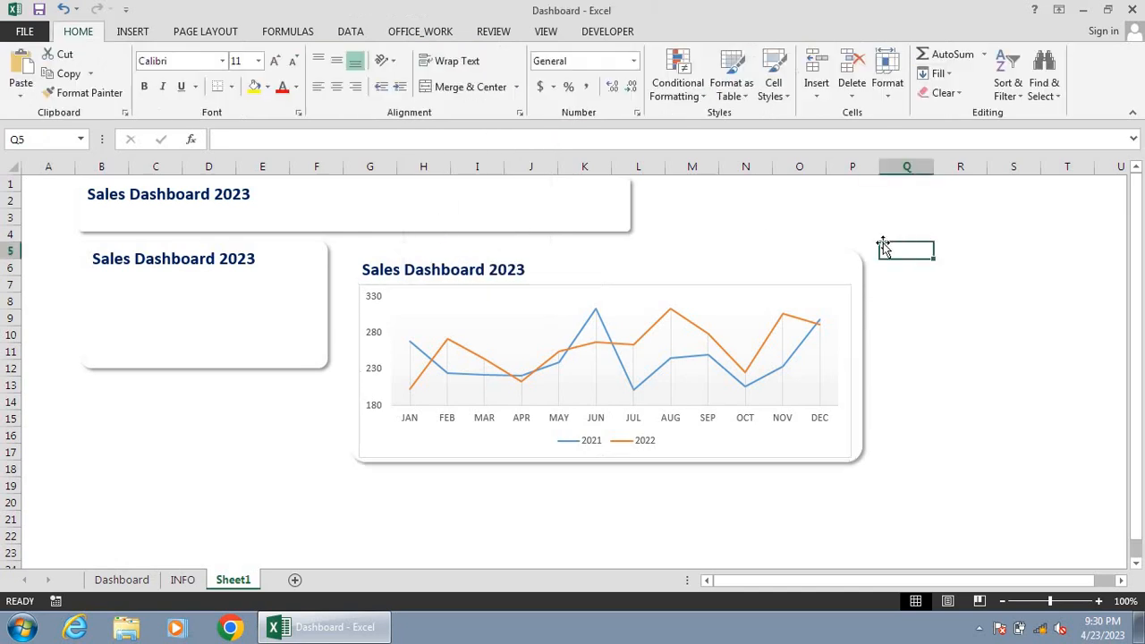
Step: Try the lightest grey theme shade as the line chart area's fill
{"action": "left_click", "coordinate": [842, 289]}
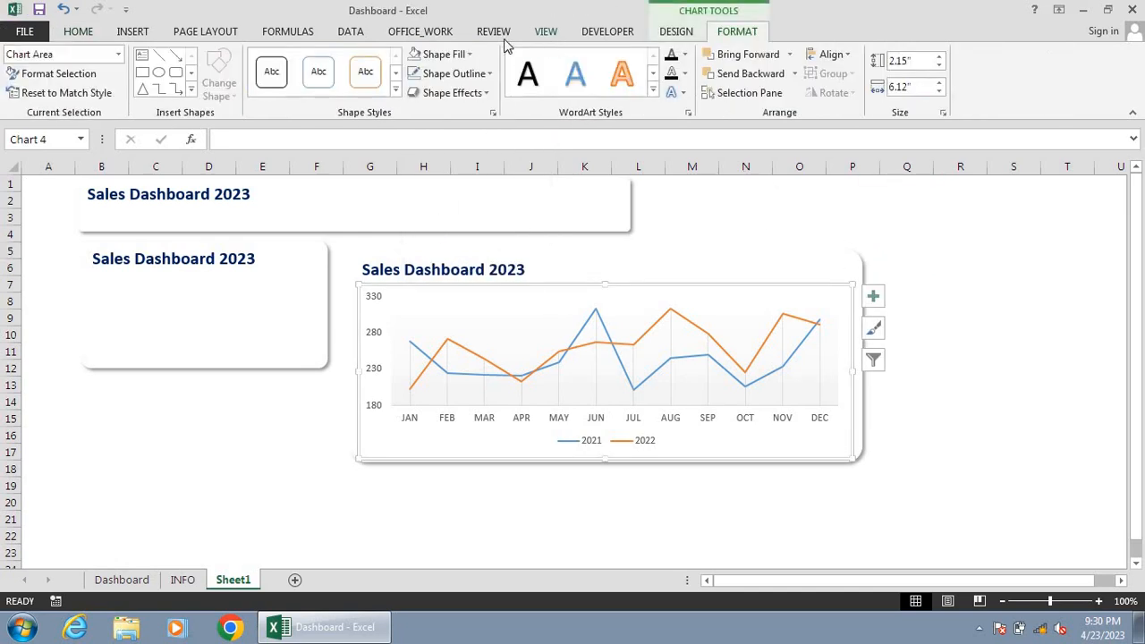
{"action": "left_click", "coordinate": [465, 56]}
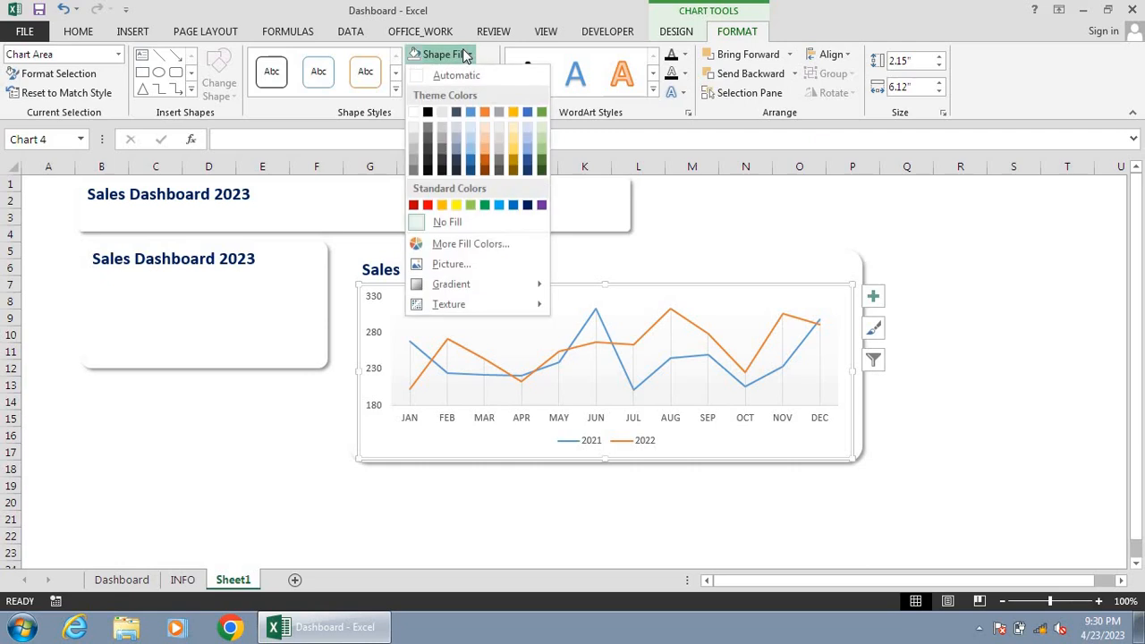
{"action": "left_click", "coordinate": [416, 129]}
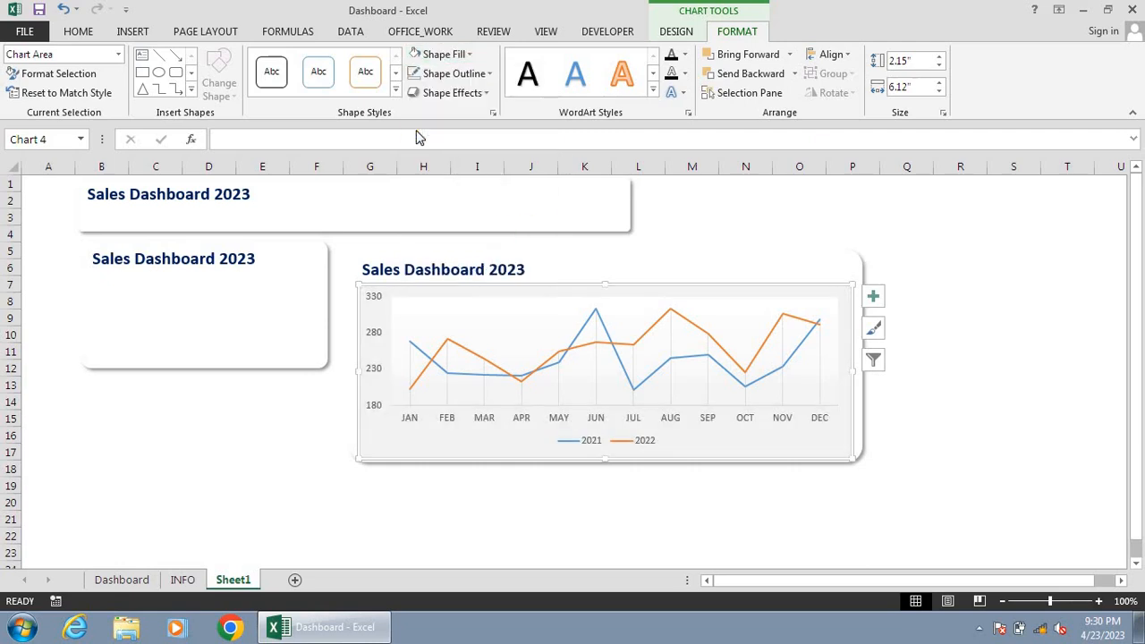
{"action": "left_click", "coordinate": [984, 251]}
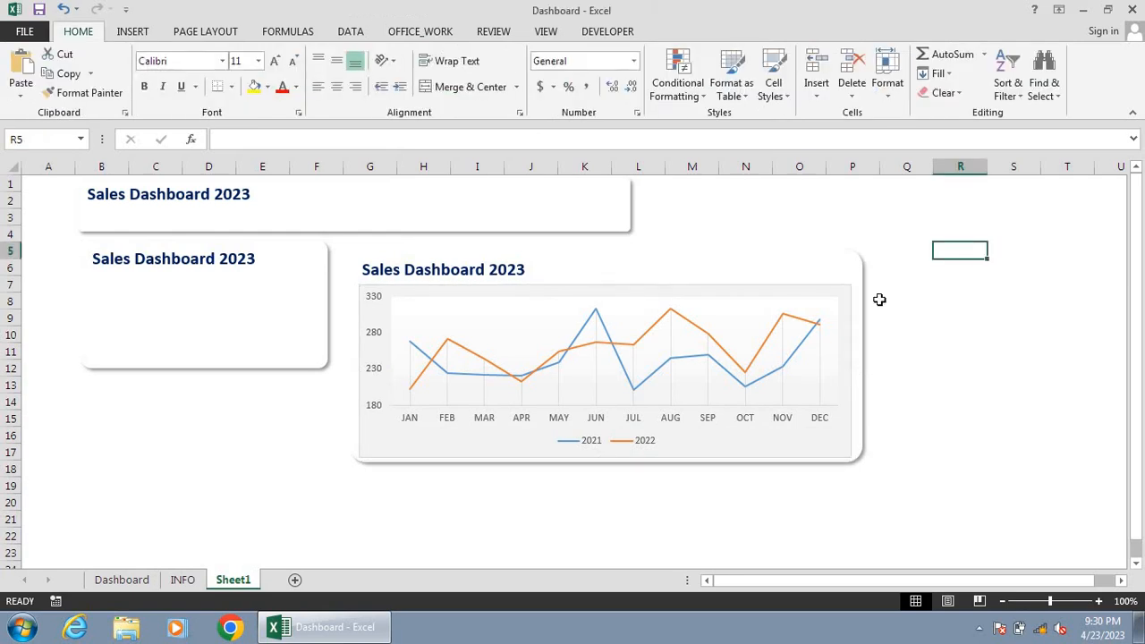
Step: Remove the outline around the line chart area
{"action": "left_click", "coordinate": [778, 287]}
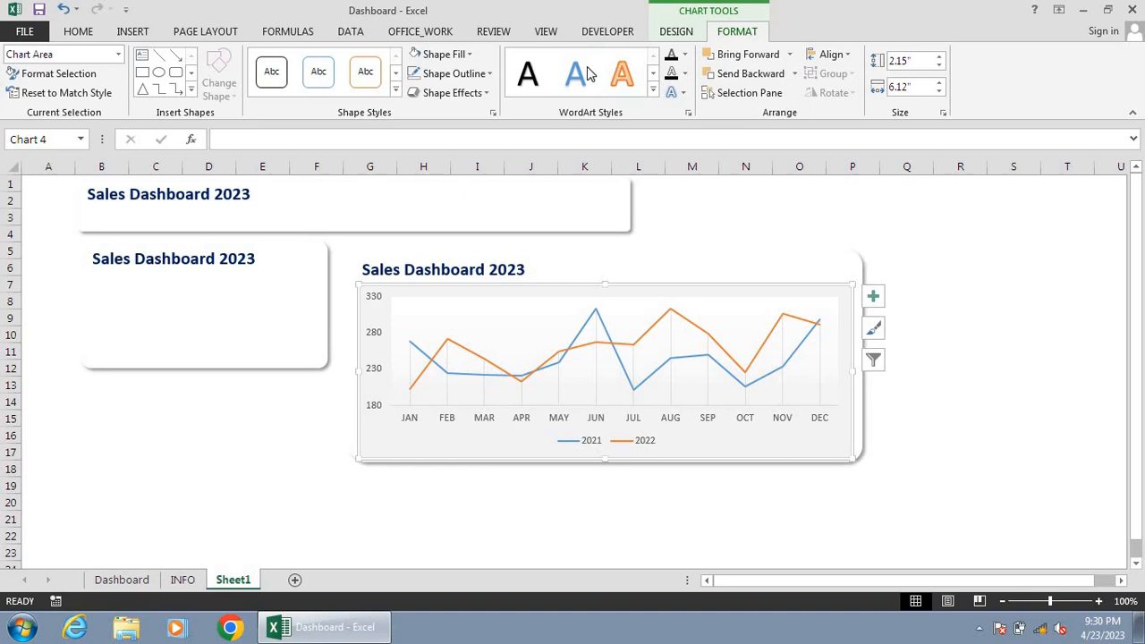
{"action": "left_click", "coordinate": [447, 73]}
{"action": "left_click", "coordinate": [438, 243]}
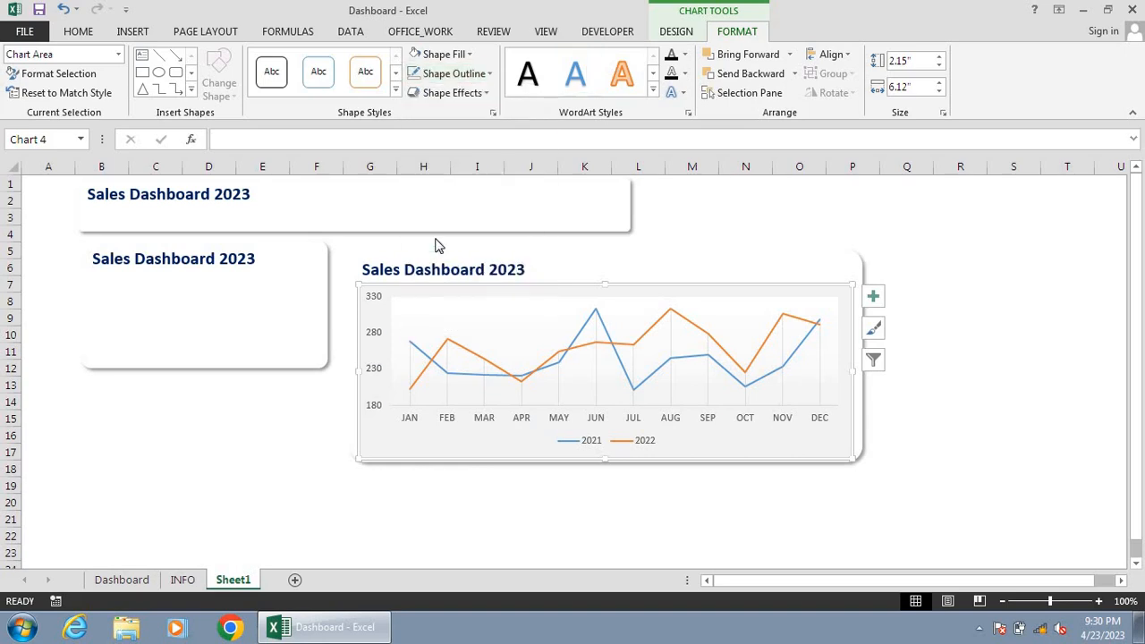
{"action": "left_click", "coordinate": [982, 261]}
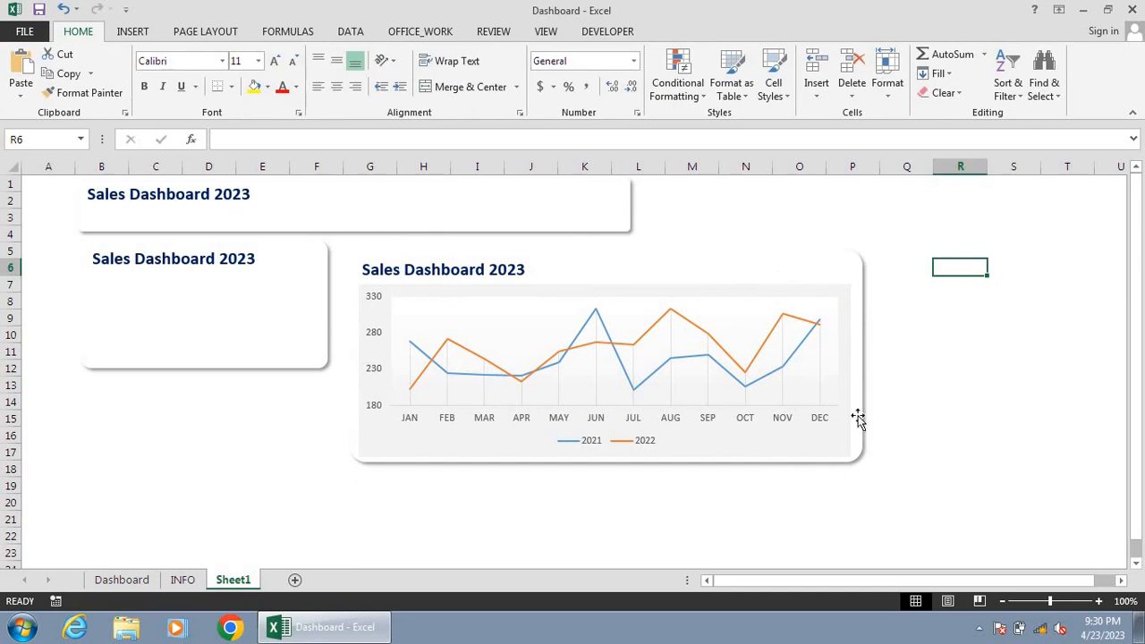
Step: Fill the line chart area with the white theme colour so that it blends into the card
{"action": "left_click", "coordinate": [706, 286]}
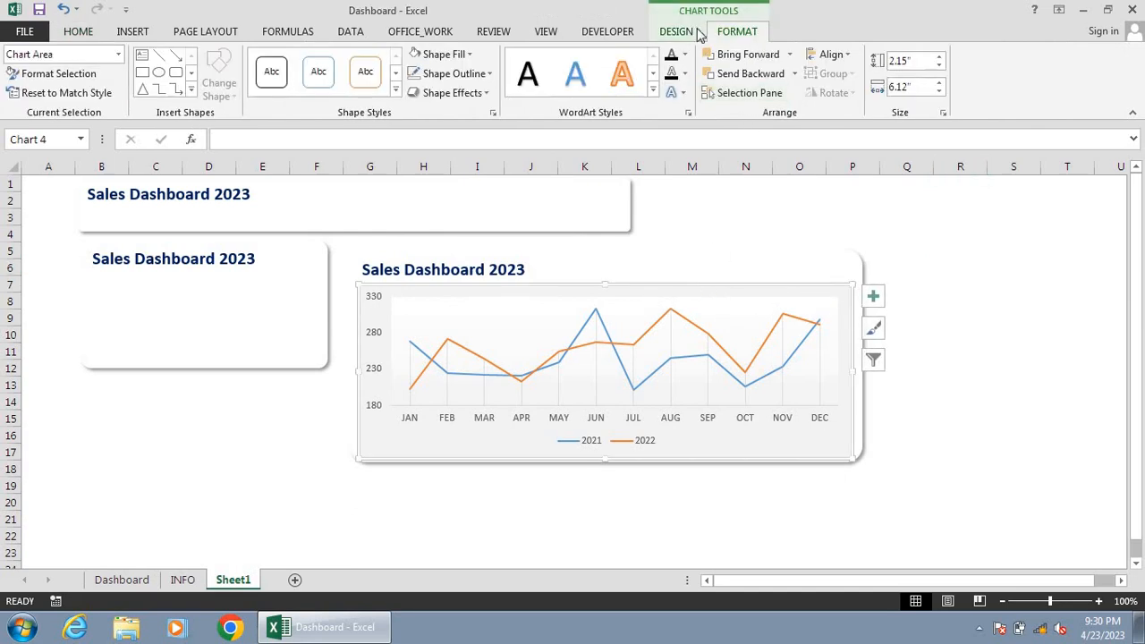
{"action": "left_click", "coordinate": [454, 54]}
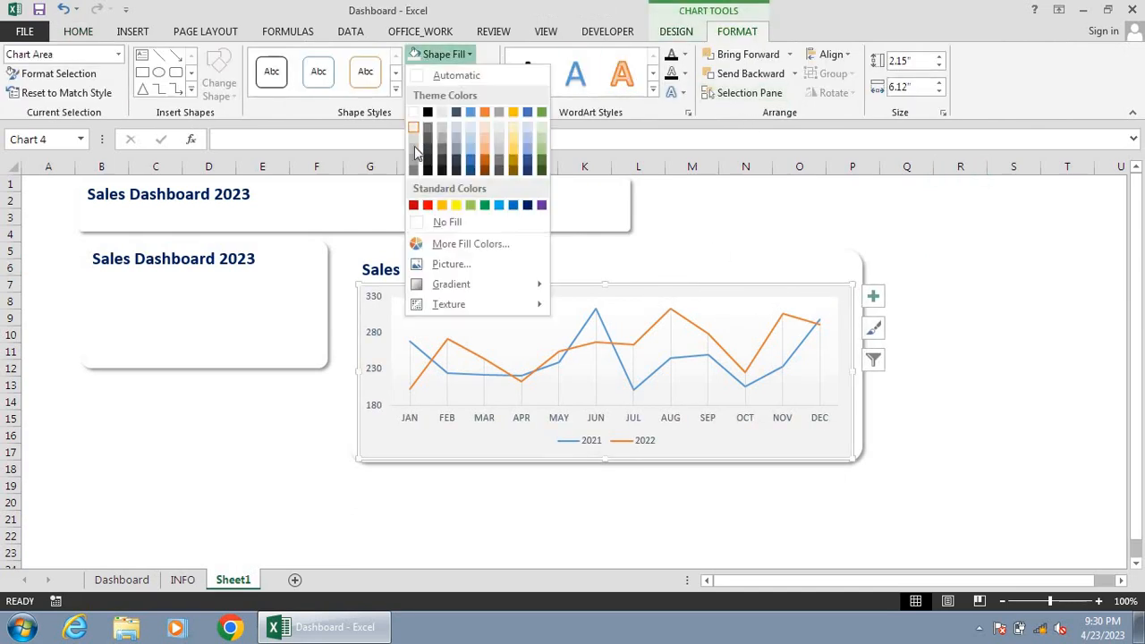
{"action": "left_click", "coordinate": [414, 113]}
{"action": "left_click", "coordinate": [928, 230]}
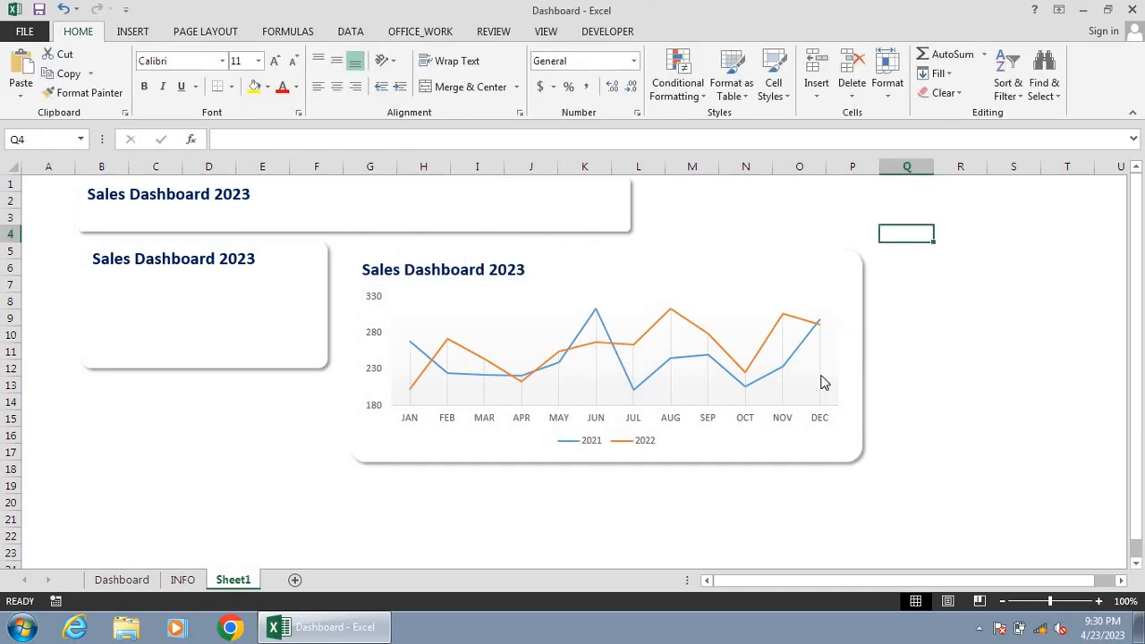
Step: Recolour the 2022 series line in the line chart with the standard dark blue
{"action": "left_click", "coordinate": [120, 581]}
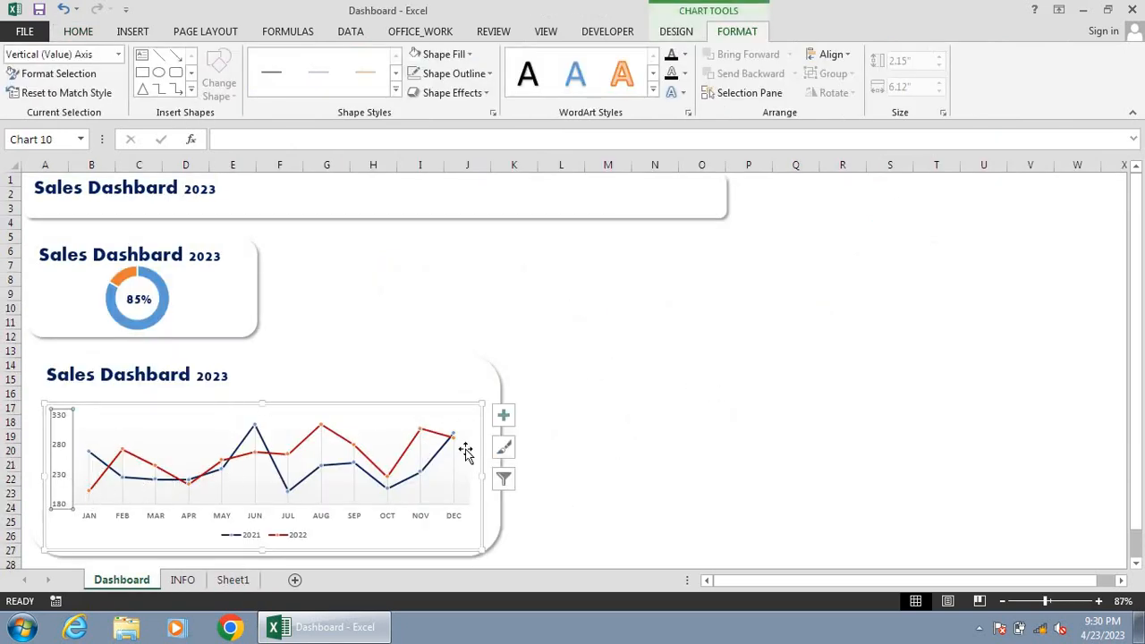
{"action": "left_click", "coordinate": [246, 580]}
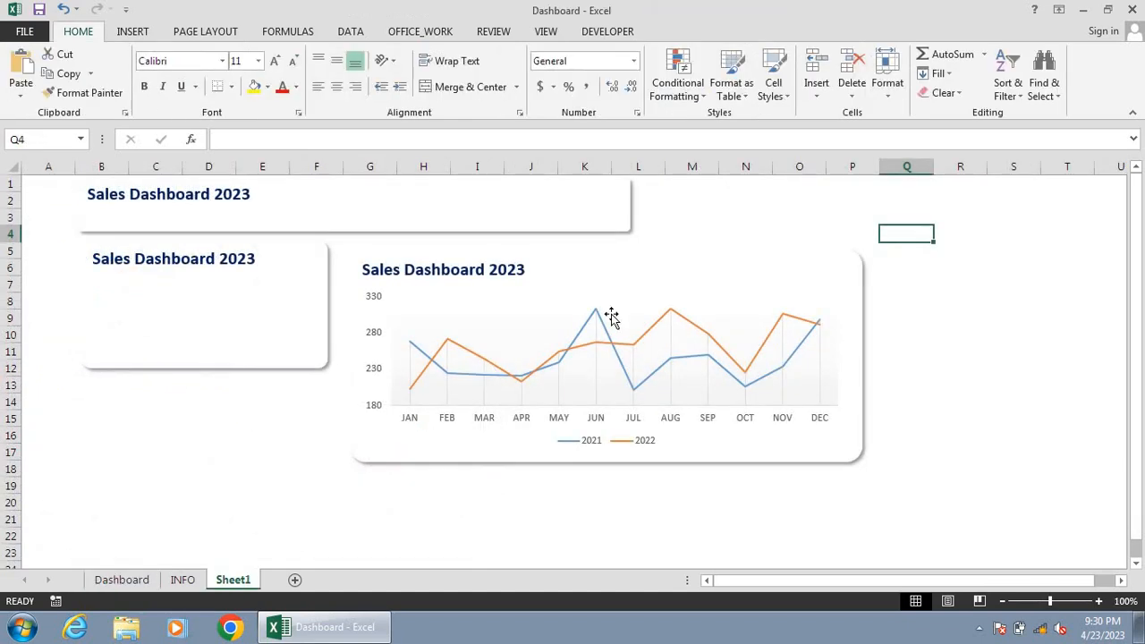
{"action": "left_click", "coordinate": [673, 317]}
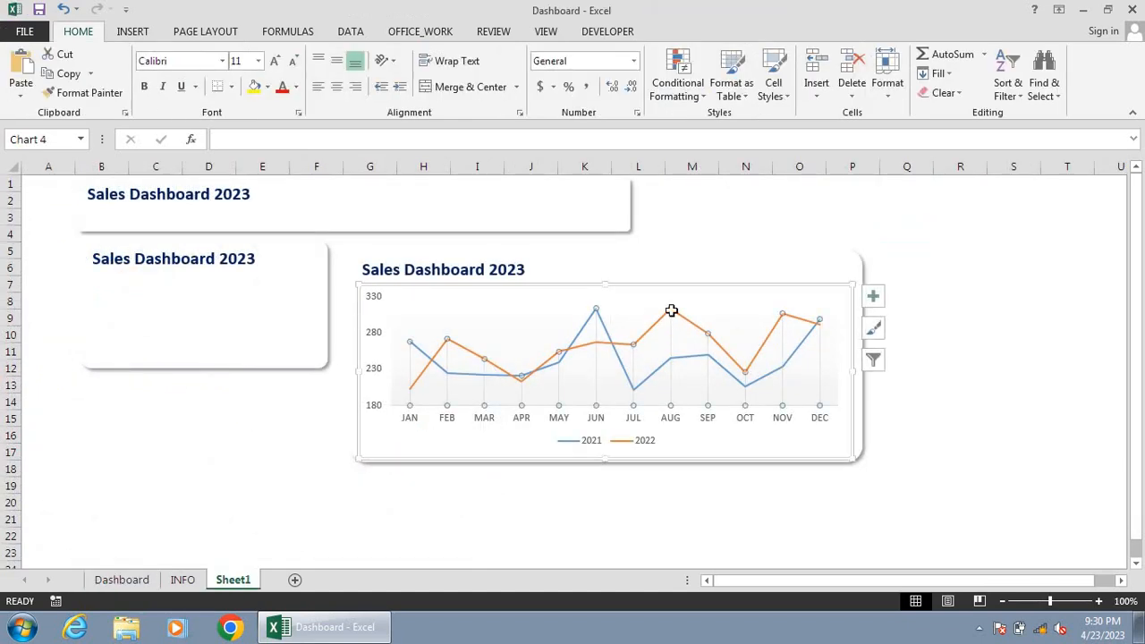
{"action": "left_click", "coordinate": [857, 400]}
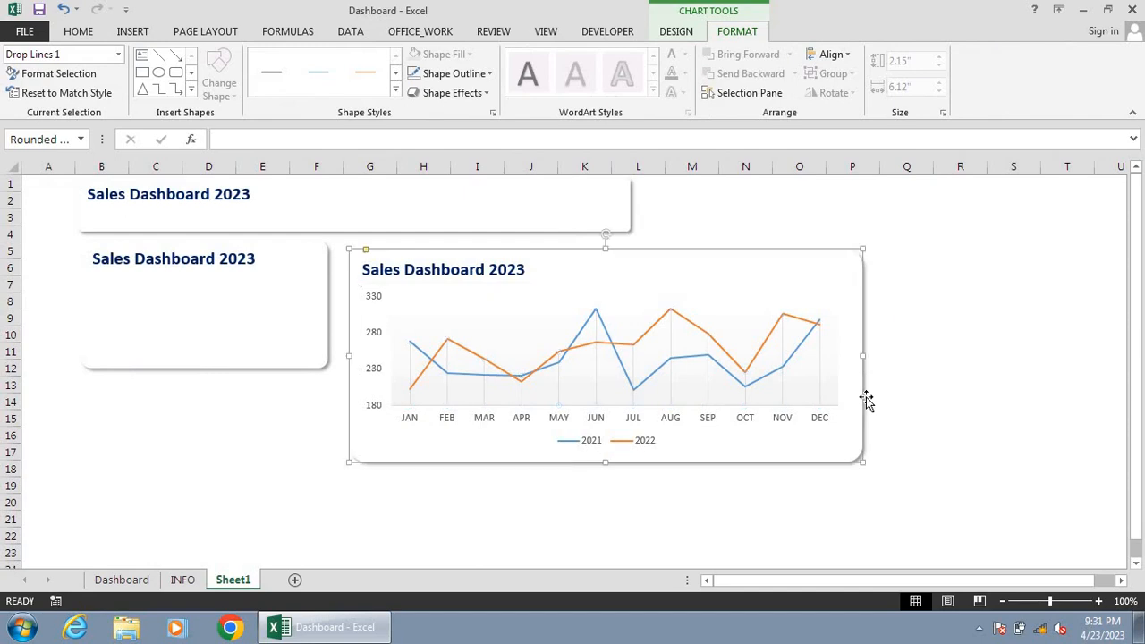
{"action": "left_click", "coordinate": [815, 329]}
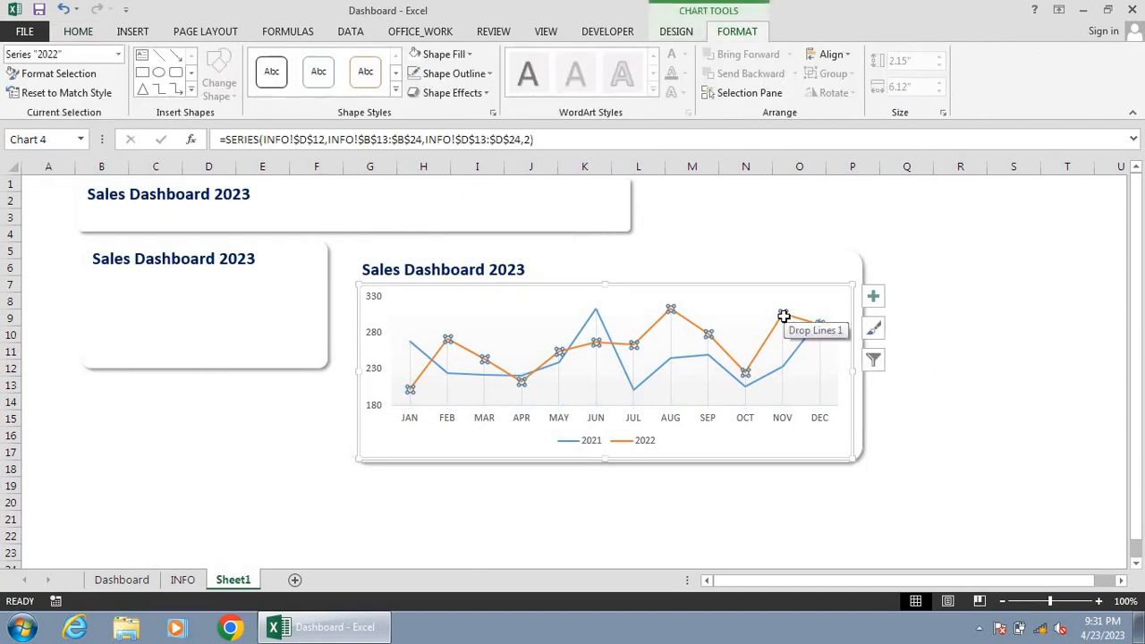
{"action": "right_click", "coordinate": [784, 317]}
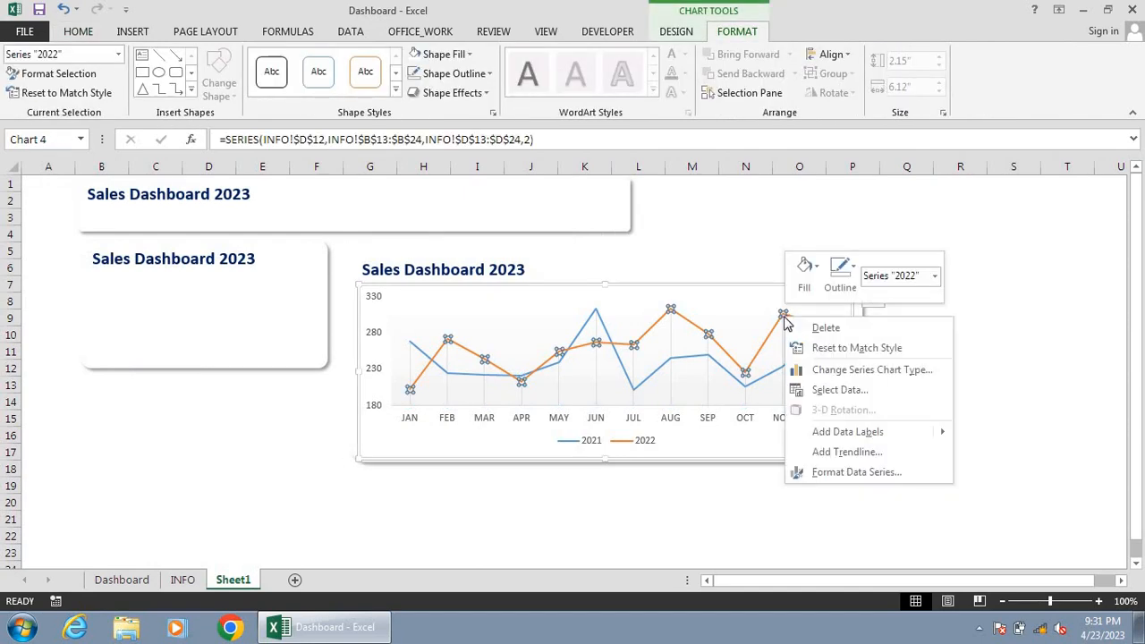
{"action": "left_click", "coordinate": [873, 478]}
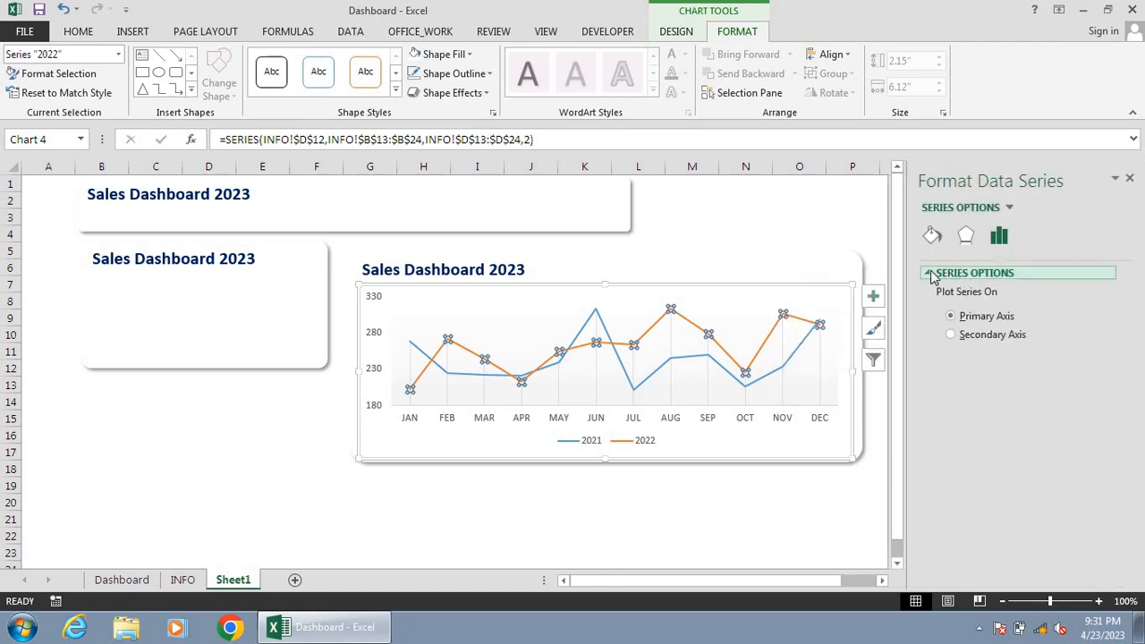
{"action": "left_click", "coordinate": [932, 236]}
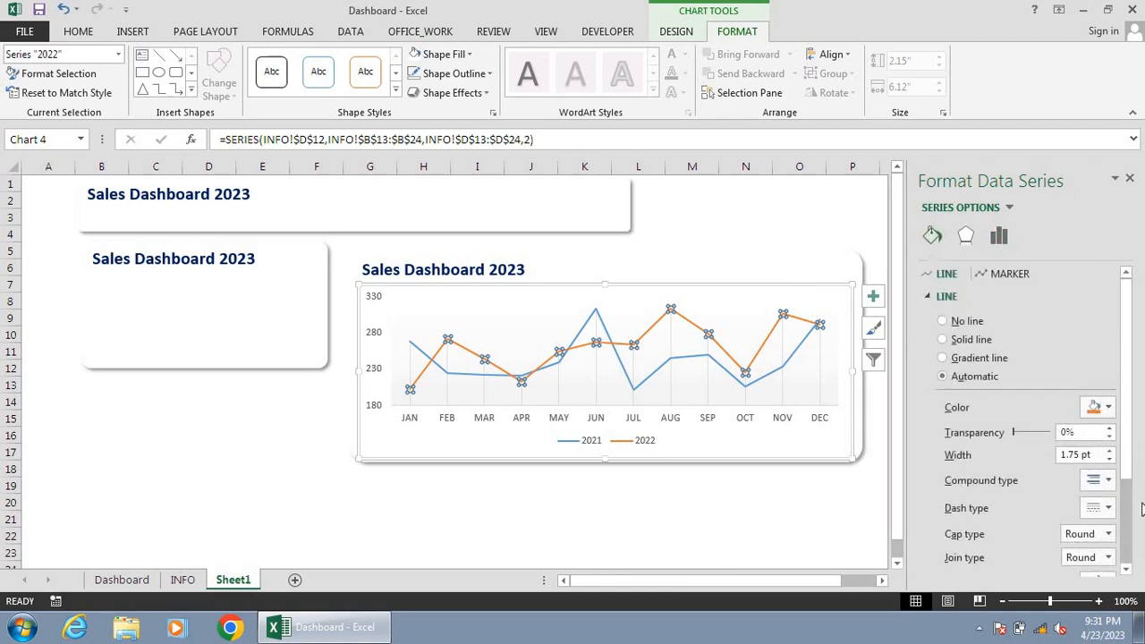
{"action": "left_click", "coordinate": [1129, 570]}
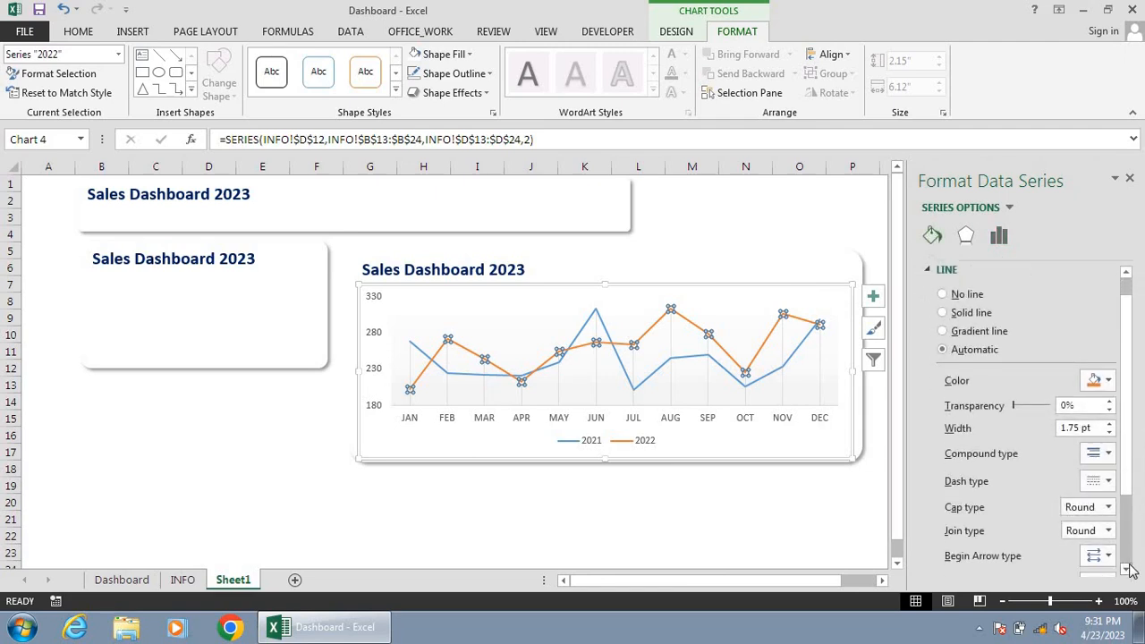
{"action": "left_click", "coordinate": [1108, 380]}
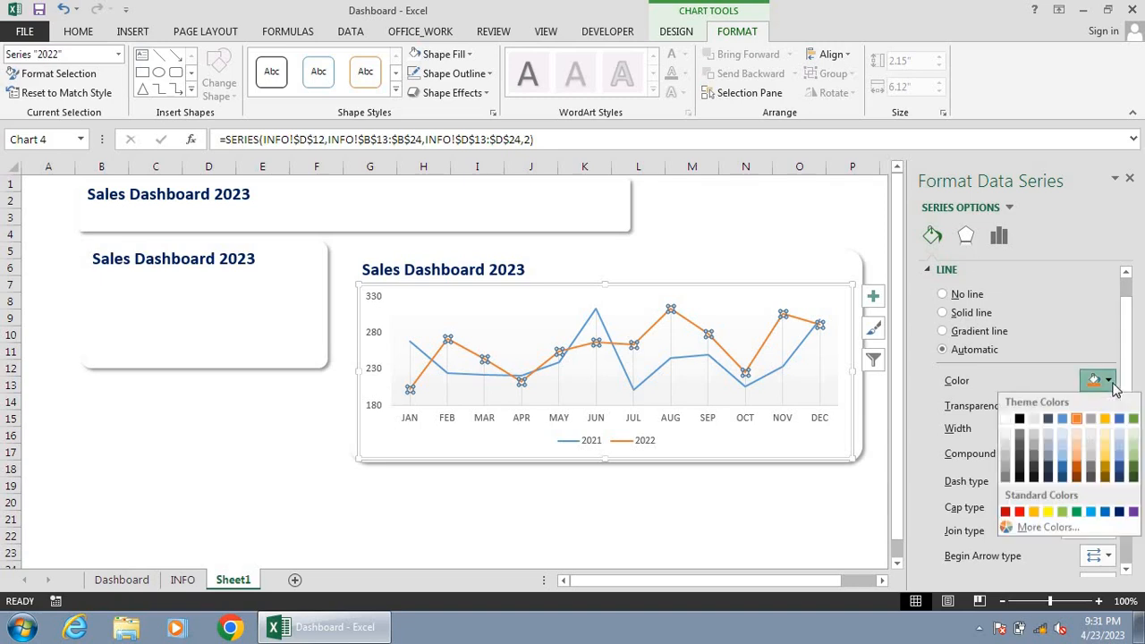
{"action": "left_click", "coordinate": [1125, 513]}
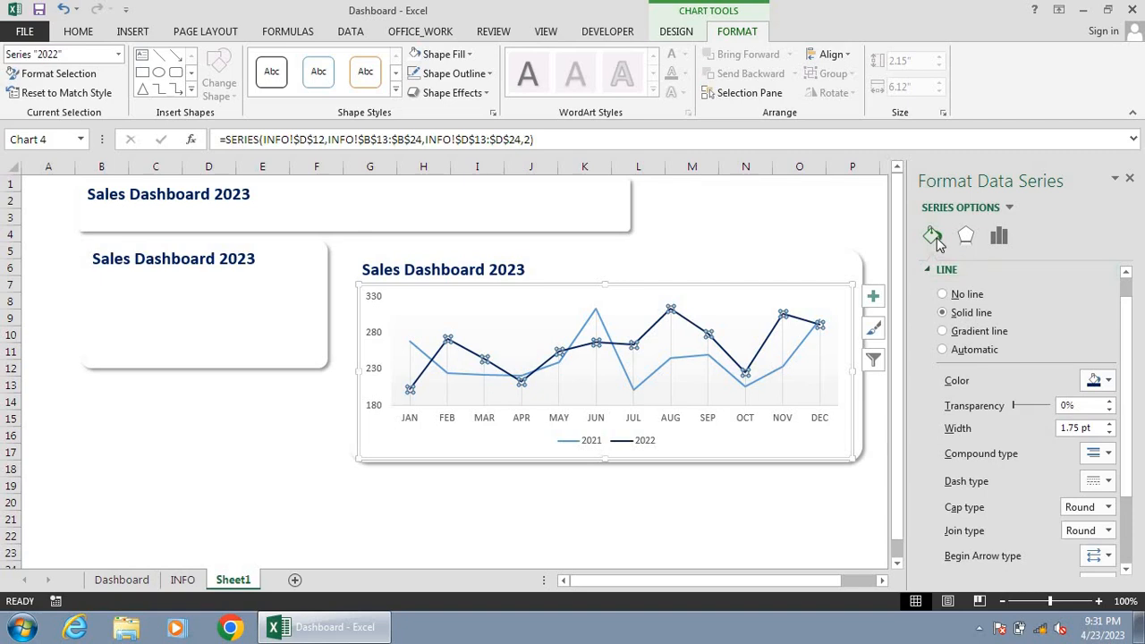
Step: Give the 2022 series built-in circle markers
{"action": "left_click", "coordinate": [928, 271]}
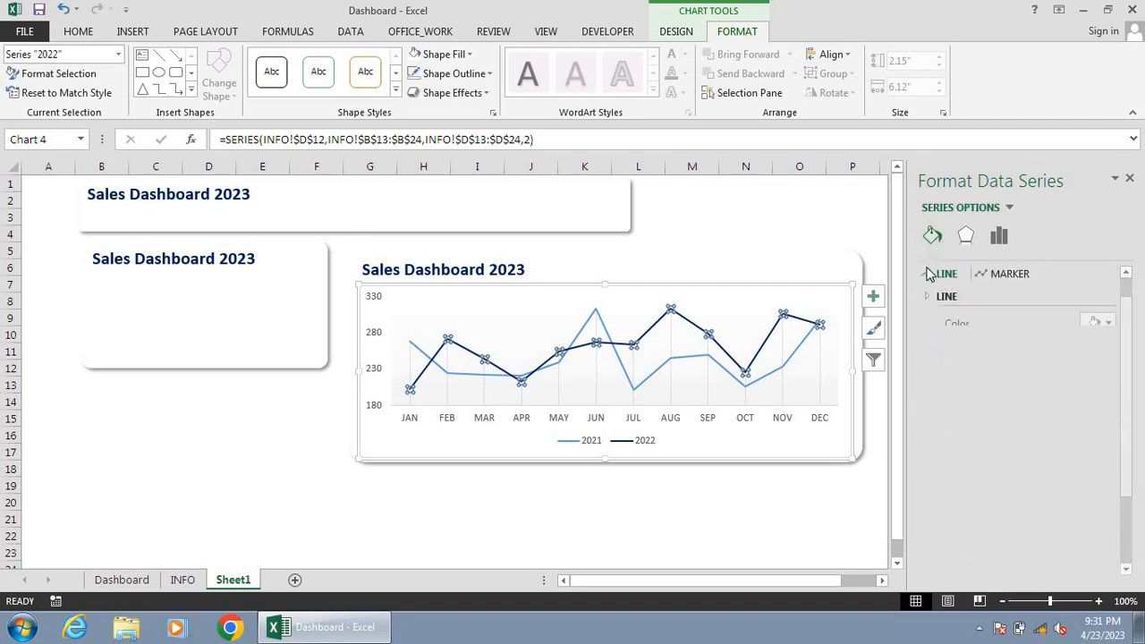
{"action": "left_click", "coordinate": [1006, 274]}
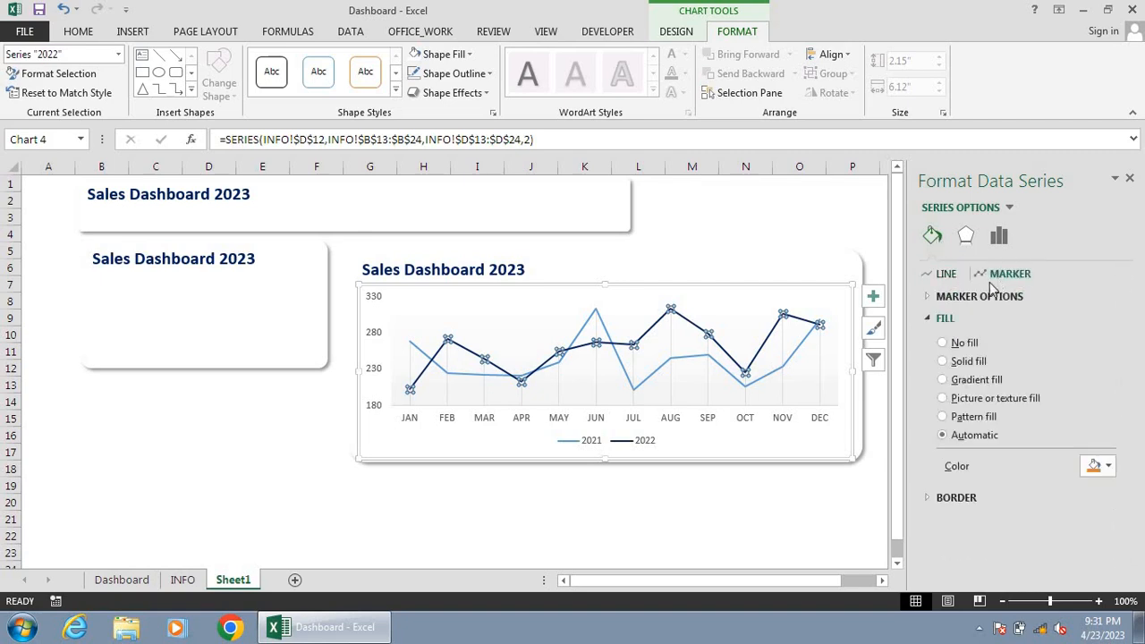
{"action": "left_click", "coordinate": [928, 297]}
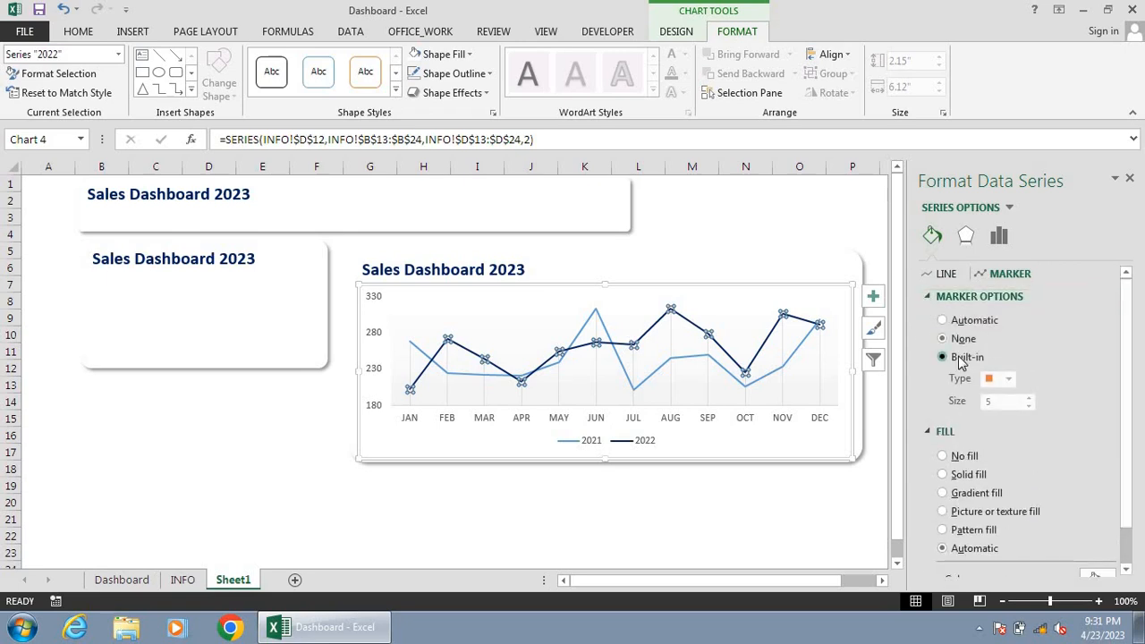
{"action": "left_click", "coordinate": [1010, 380]}
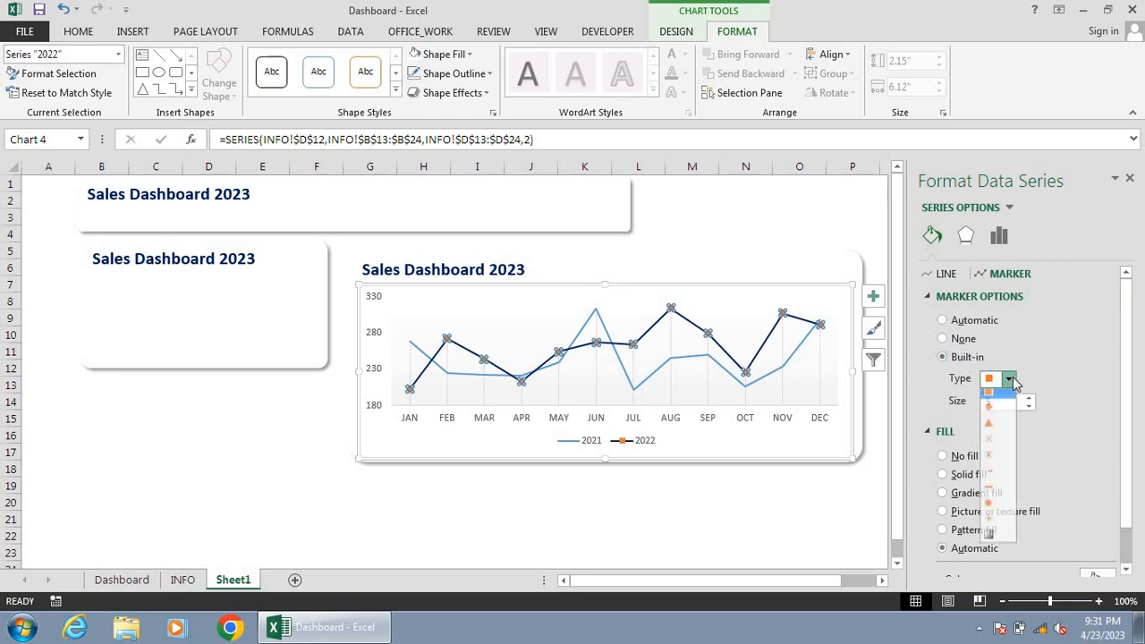
{"action": "left_click", "coordinate": [989, 509]}
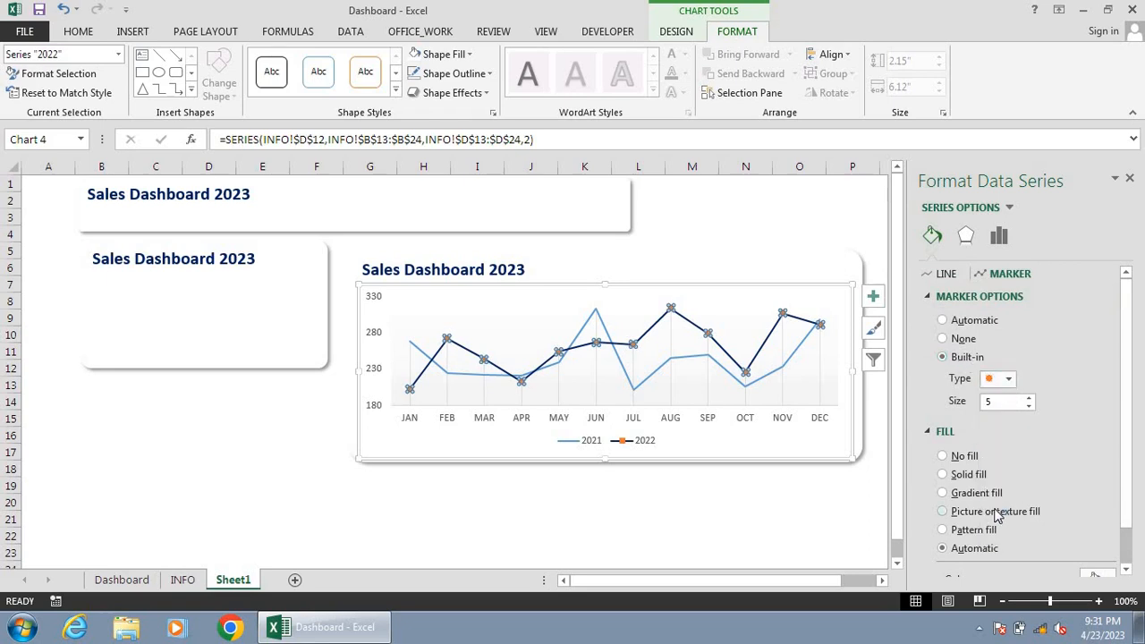
Step: Fill the 2022 series markers with solid white and close the series formatting options
{"action": "left_click", "coordinate": [1128, 573]}
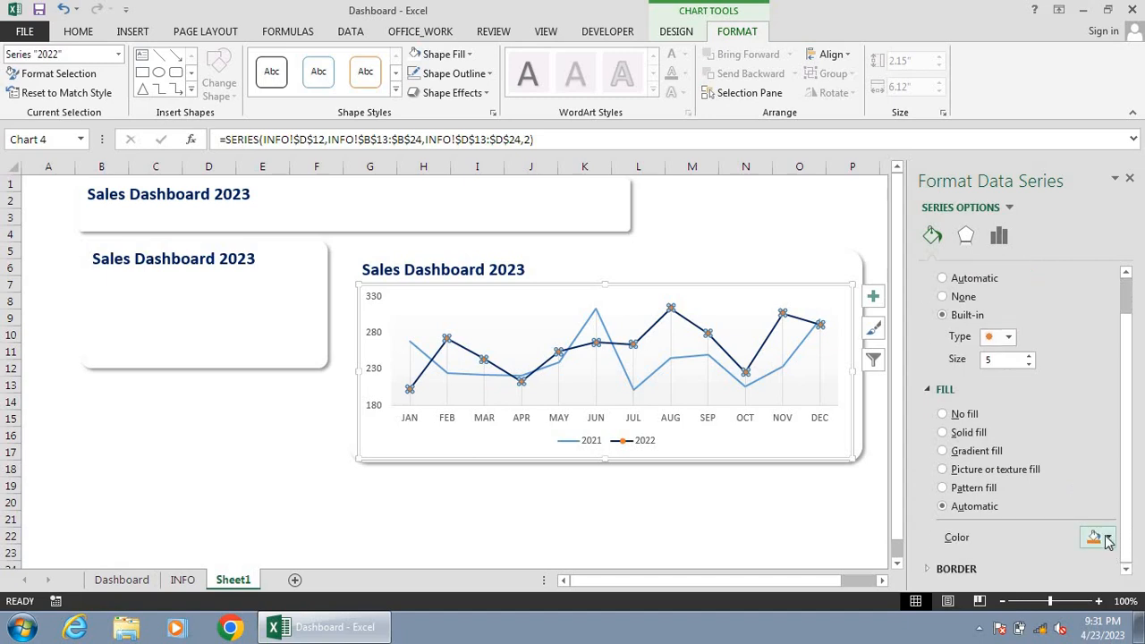
{"action": "left_click", "coordinate": [1107, 537]}
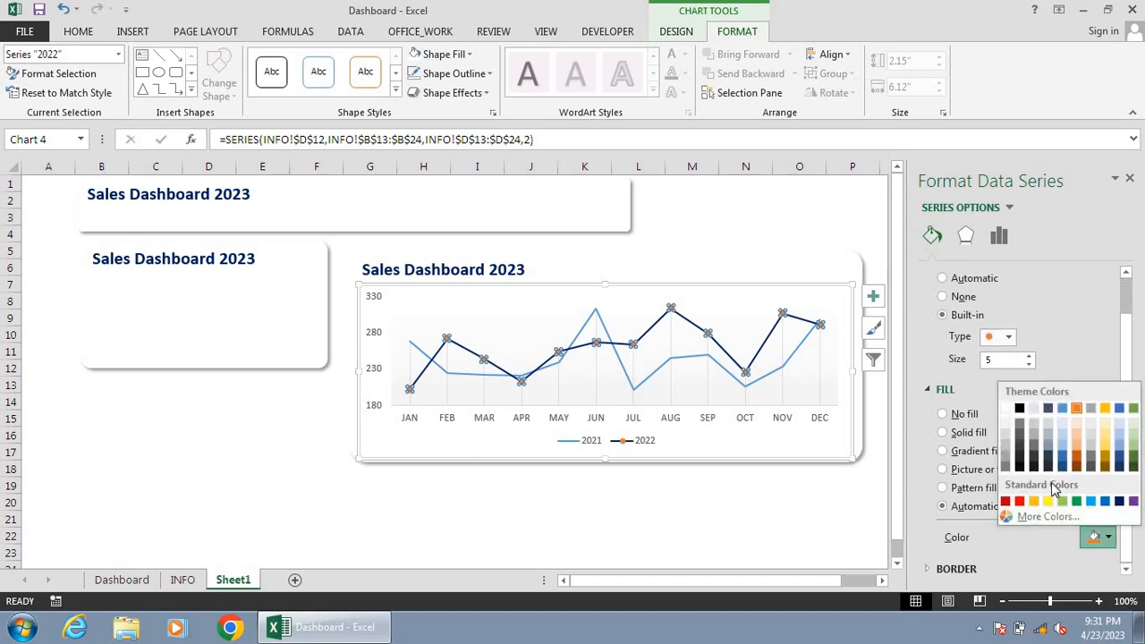
{"action": "left_click", "coordinate": [1005, 409]}
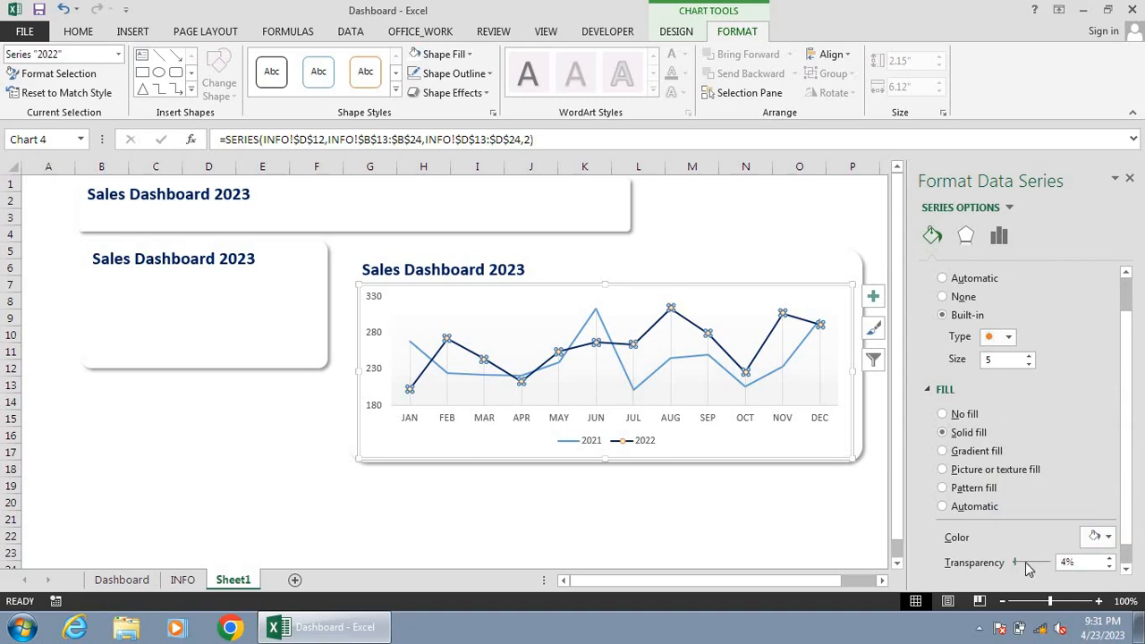
{"action": "left_click", "coordinate": [819, 517]}
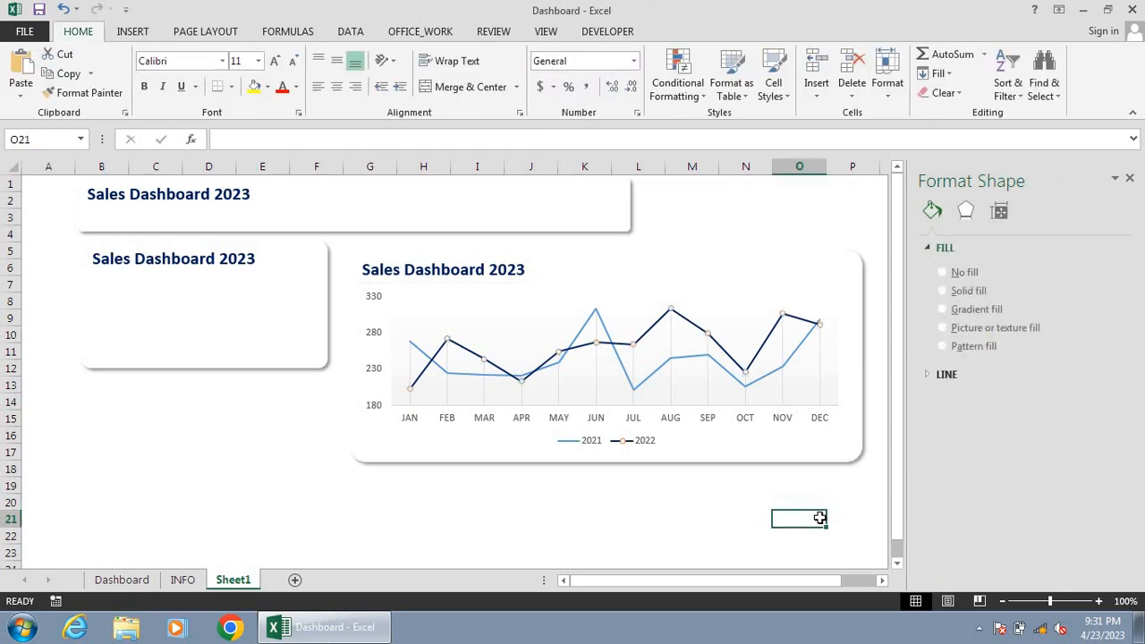
{"action": "left_click", "coordinate": [1130, 182]}
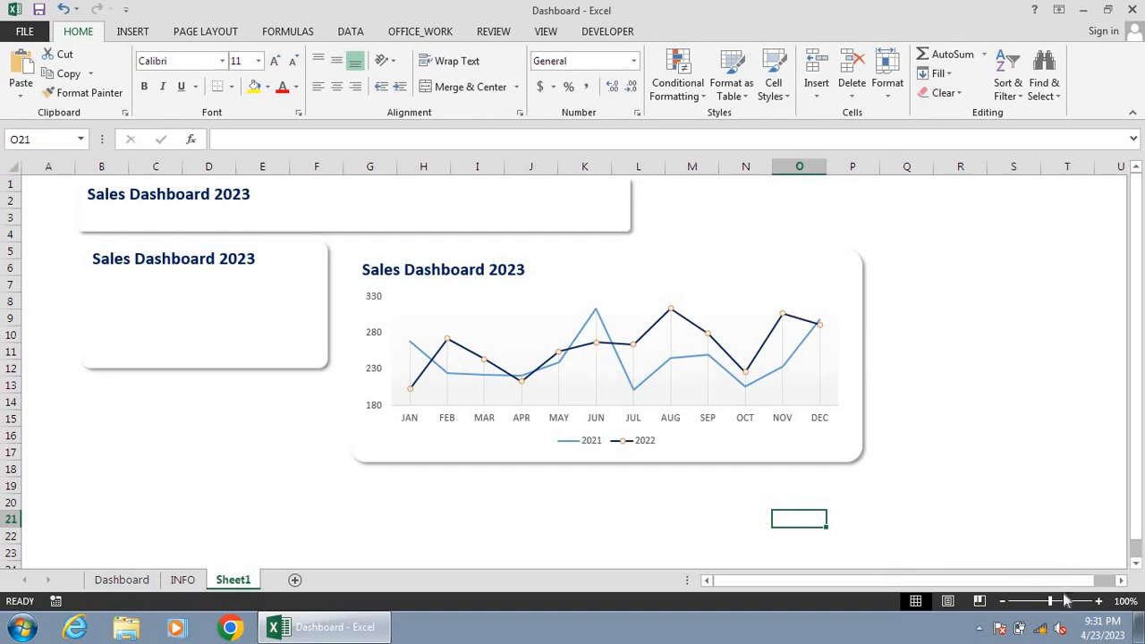
Step: Recolour the 2021 series line in the line chart with the standard dark red
{"action": "left_click_drag", "start_coordinate": [1051, 602], "coordinate": [1055, 606]}
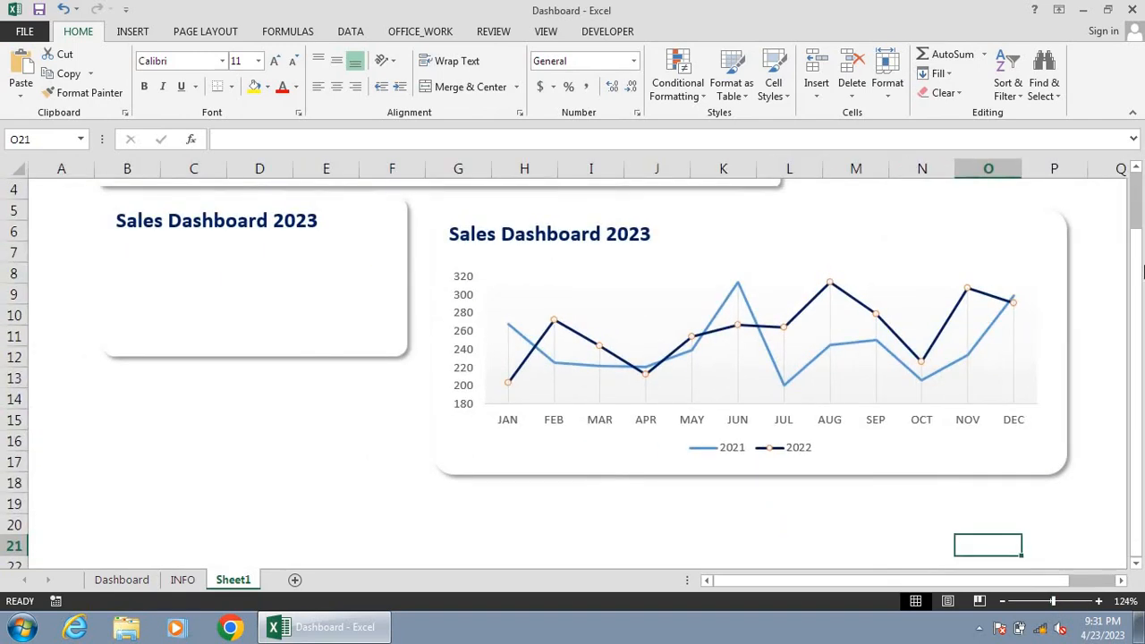
{"action": "scroll", "coordinate": [1139, 205], "scroll_direction": "up", "scroll_amount": 1}
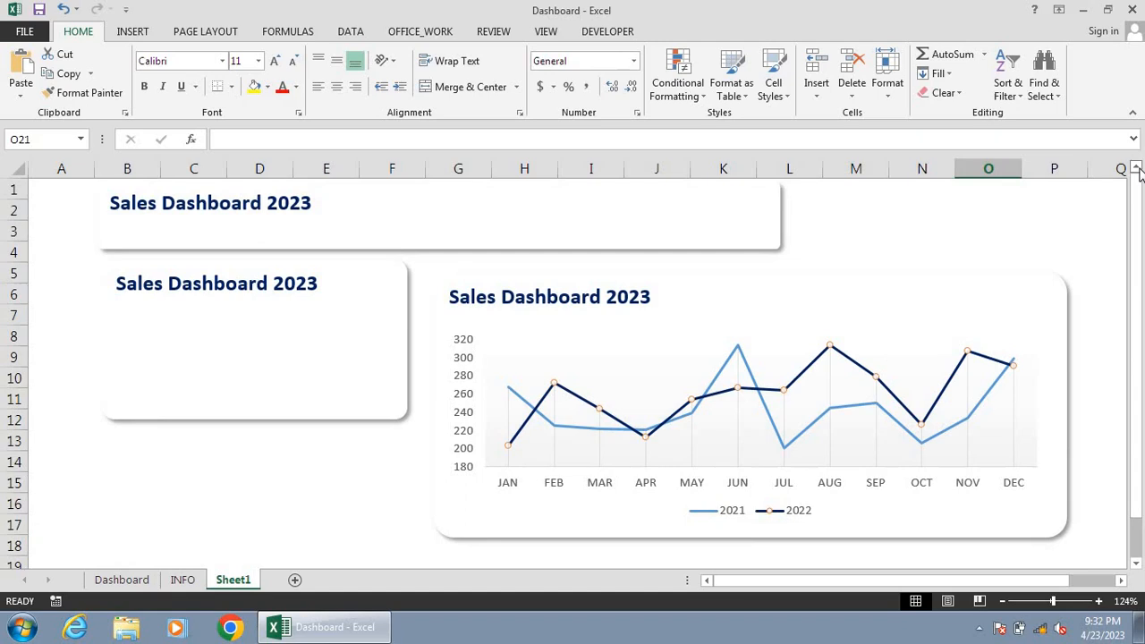
{"action": "left_click", "coordinate": [784, 453]}
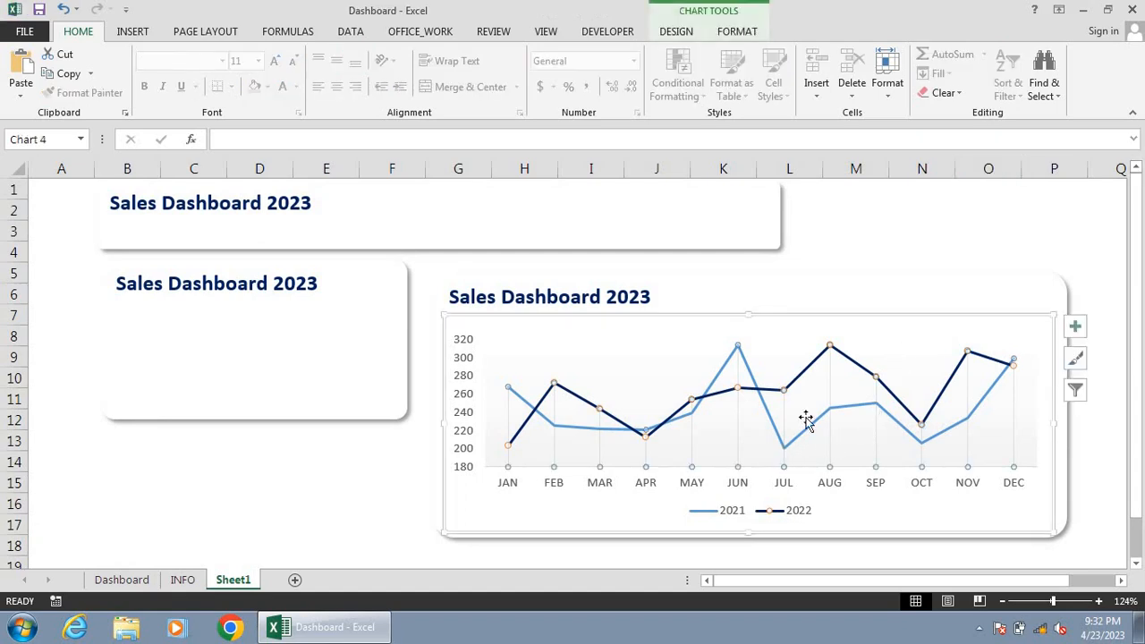
{"action": "left_click", "coordinate": [916, 228]}
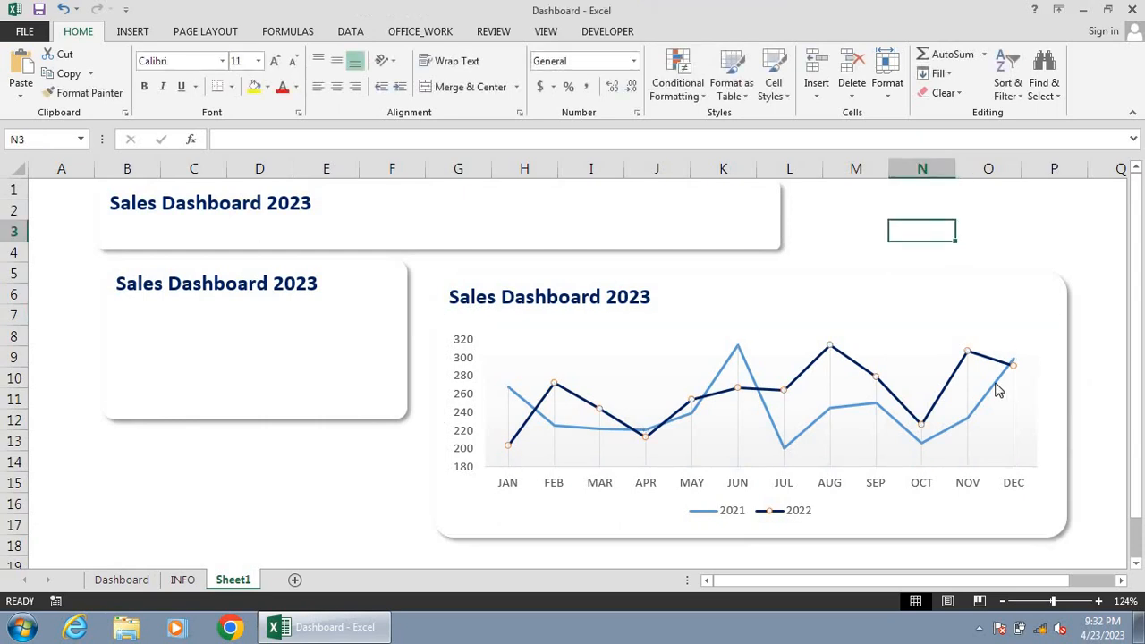
{"action": "left_click", "coordinate": [997, 389]}
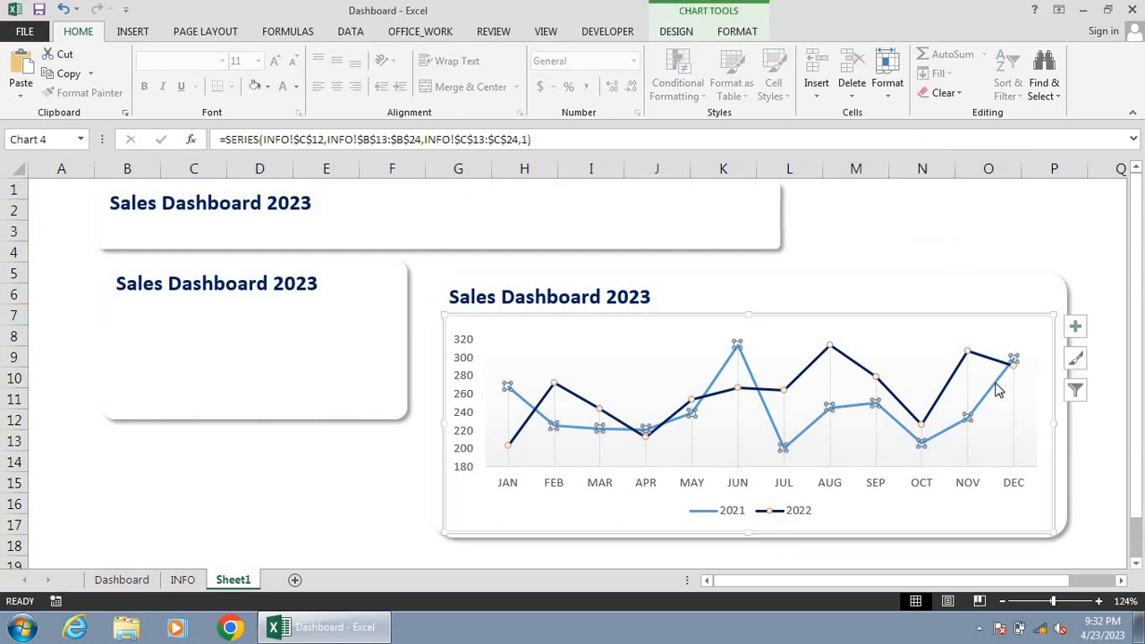
{"action": "right_click", "coordinate": [997, 389]}
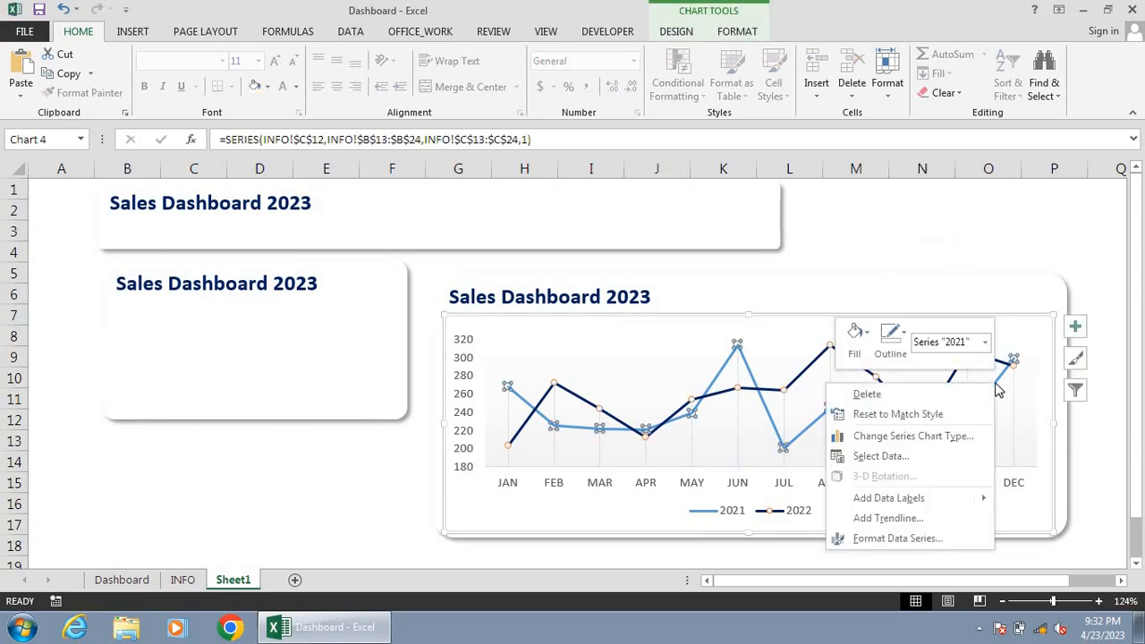
{"action": "left_click", "coordinate": [885, 539]}
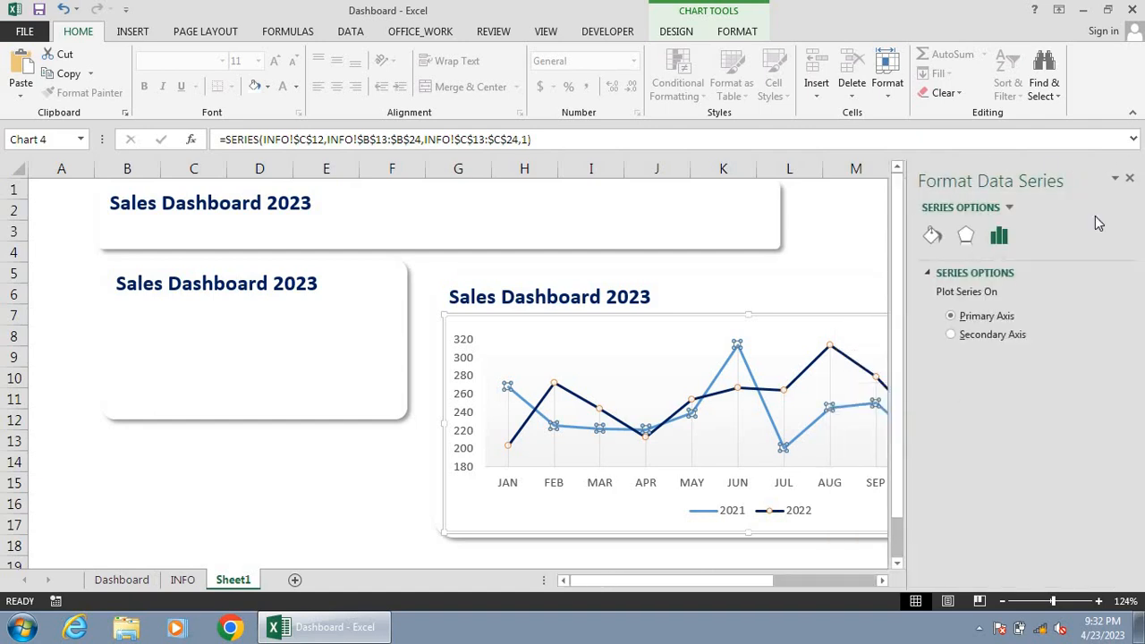
{"action": "left_click", "coordinate": [932, 235]}
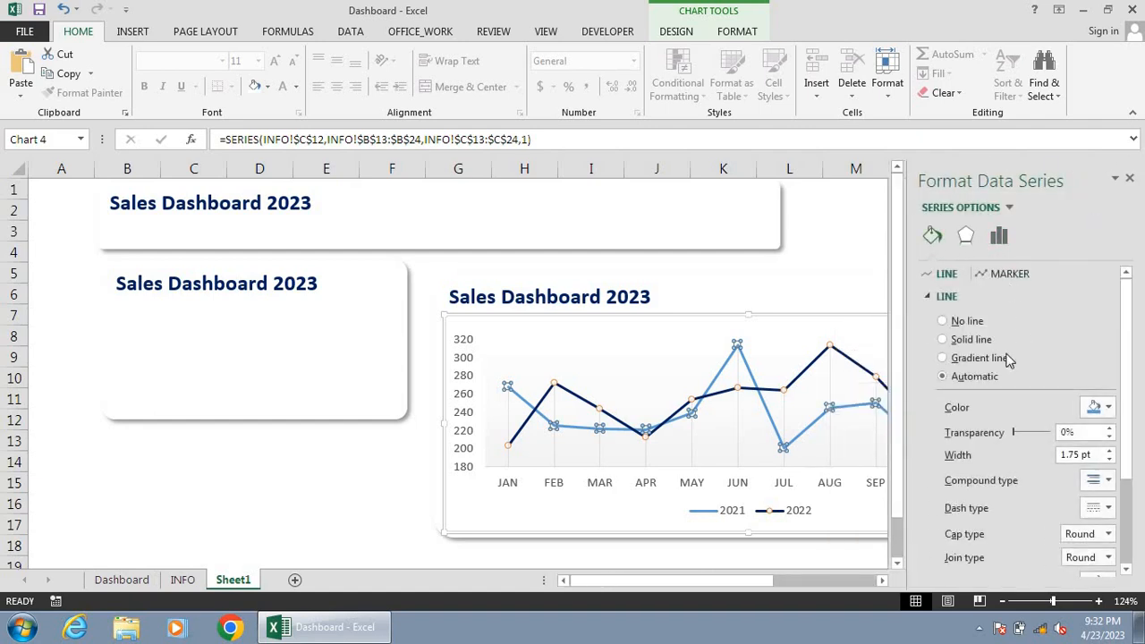
{"action": "left_click", "coordinate": [1099, 408]}
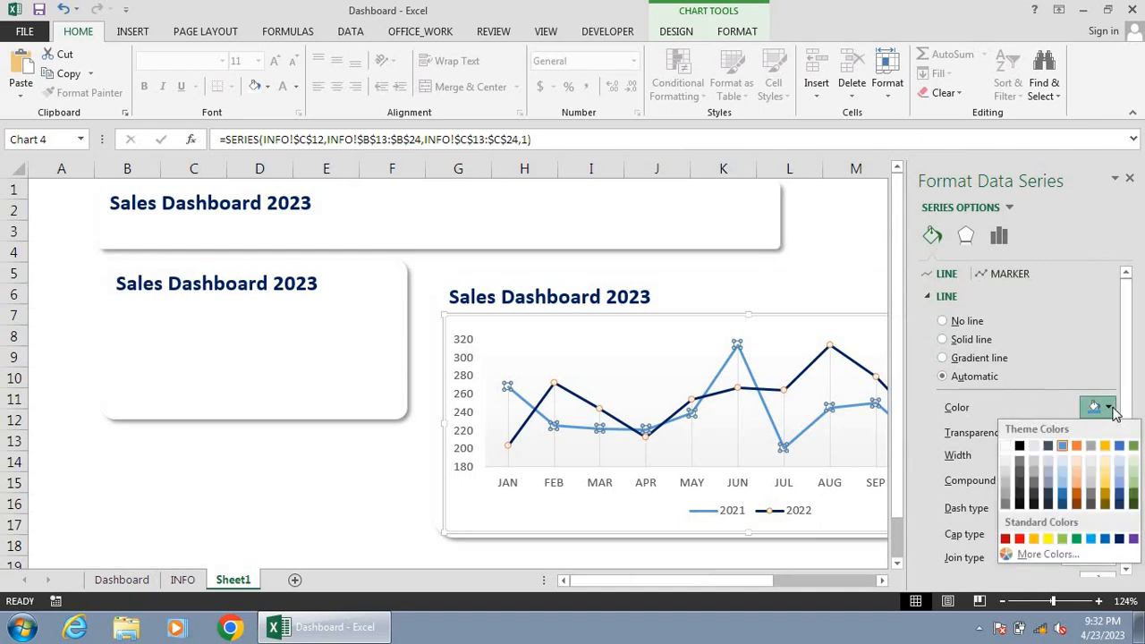
{"action": "left_click", "coordinate": [1007, 541]}
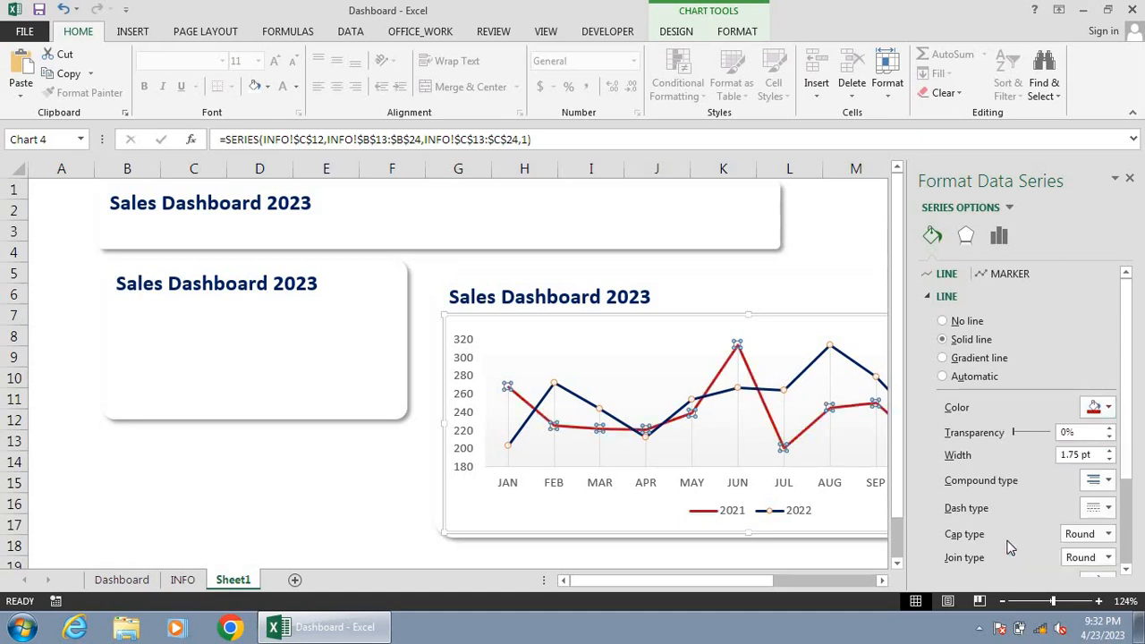
Step: Give the 2021 series built-in circle markers
{"action": "left_click", "coordinate": [1011, 274]}
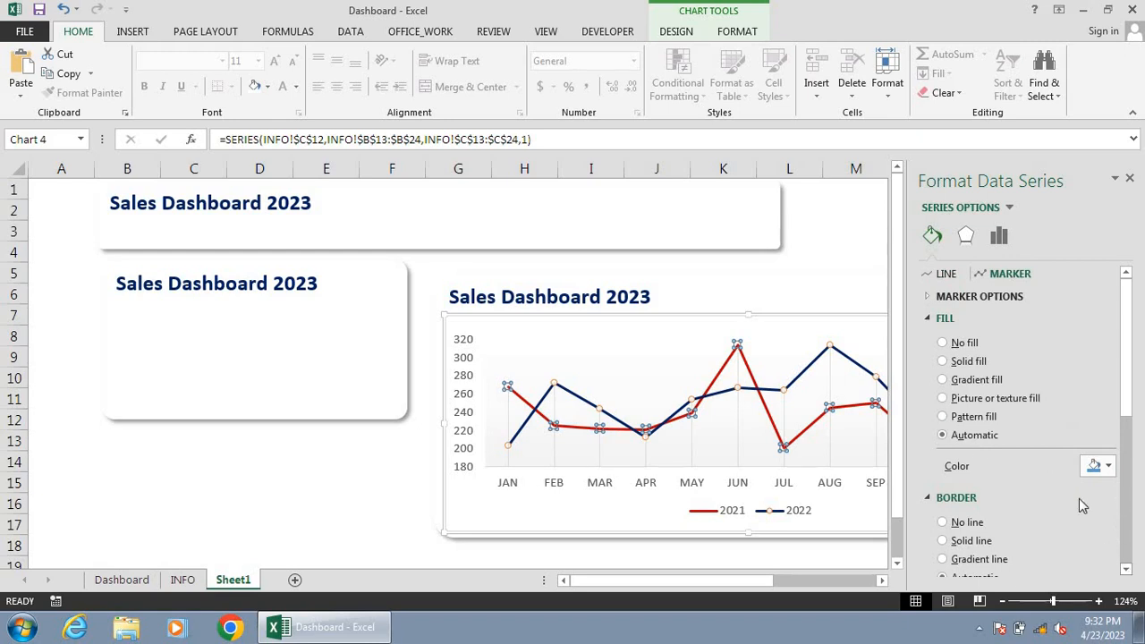
{"action": "left_click", "coordinate": [933, 298]}
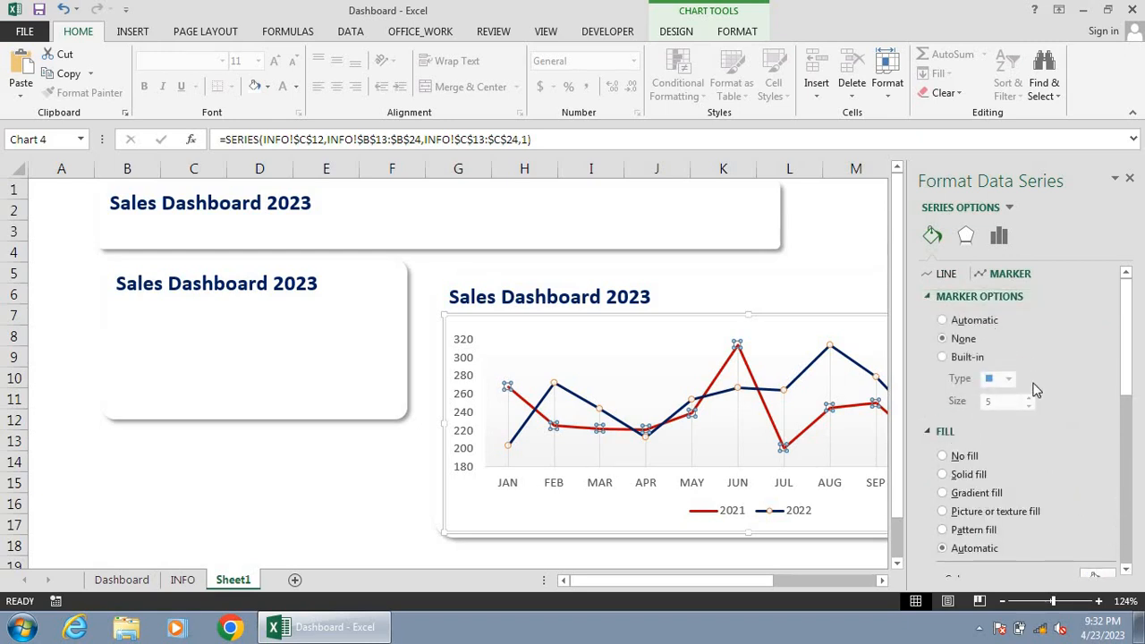
{"action": "left_click", "coordinate": [971, 357]}
{"action": "left_click", "coordinate": [1008, 378]}
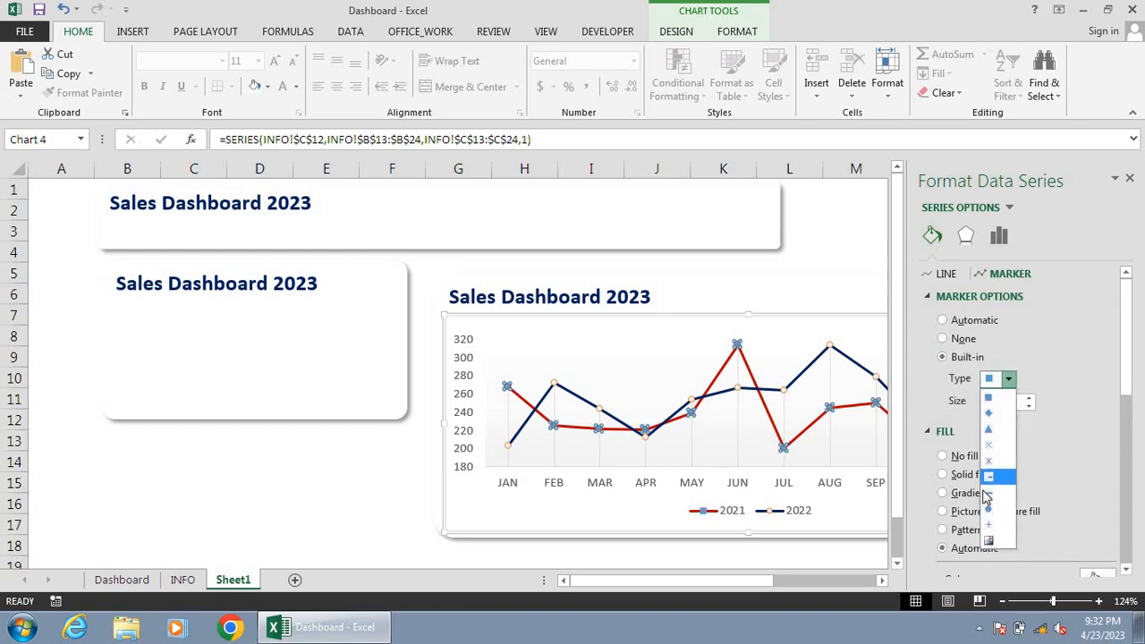
{"action": "left_click", "coordinate": [987, 511]}
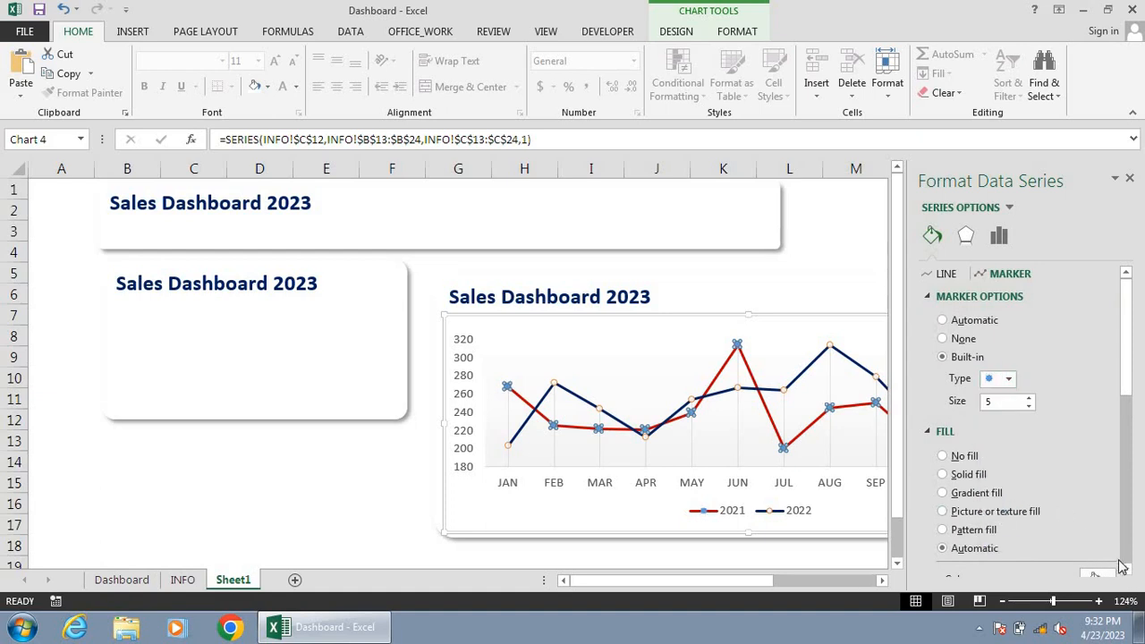
Step: Fill the 2021 series markers with solid white and close the series formatting options
{"action": "scroll", "coordinate": [1122, 567], "scroll_direction": "down", "scroll_amount": 3}
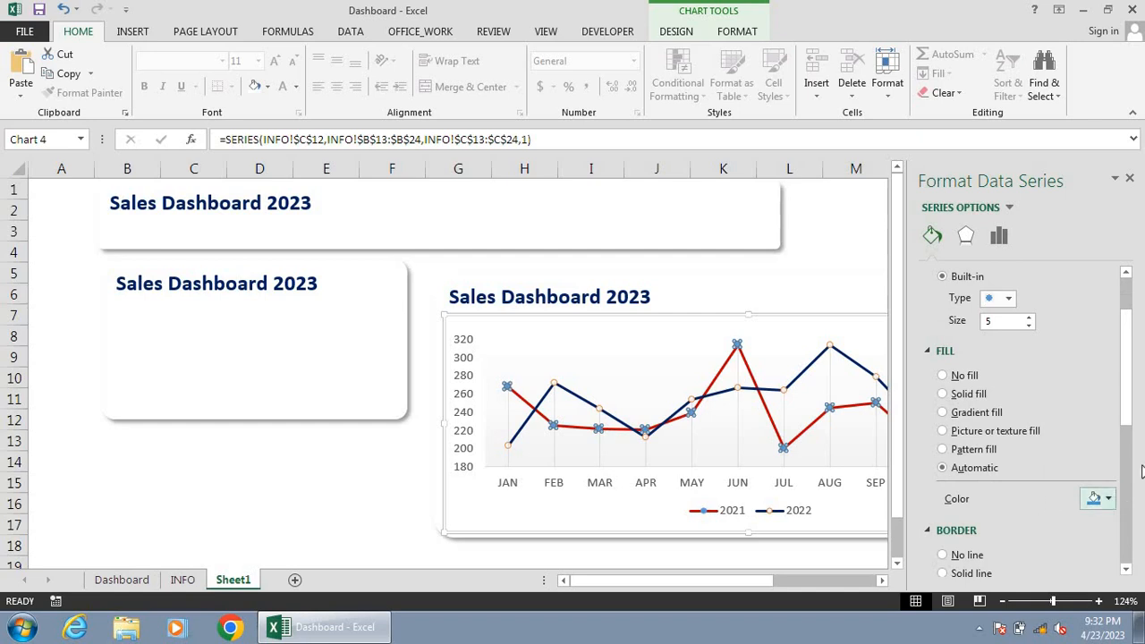
{"action": "left_click", "coordinate": [1126, 569]}
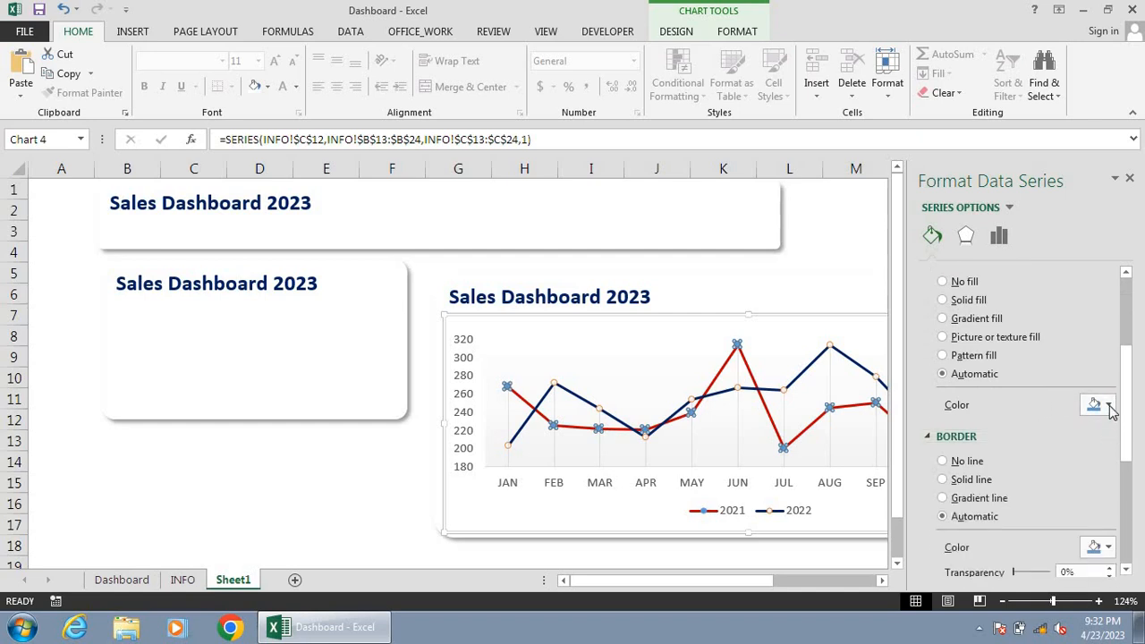
{"action": "left_click", "coordinate": [1109, 407]}
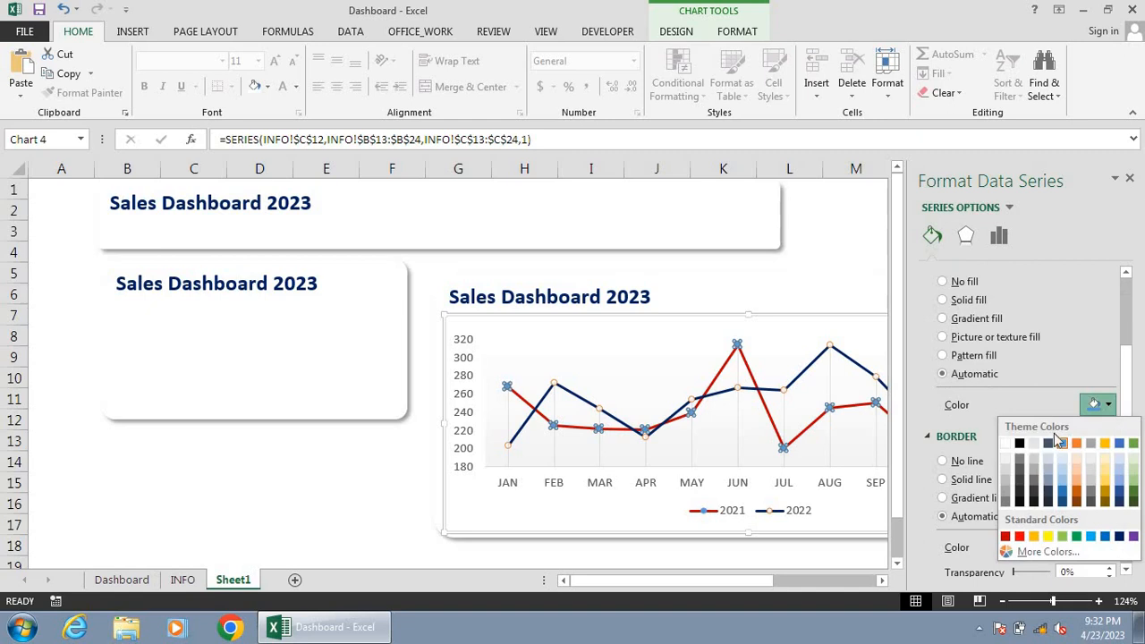
{"action": "left_click", "coordinate": [1010, 444]}
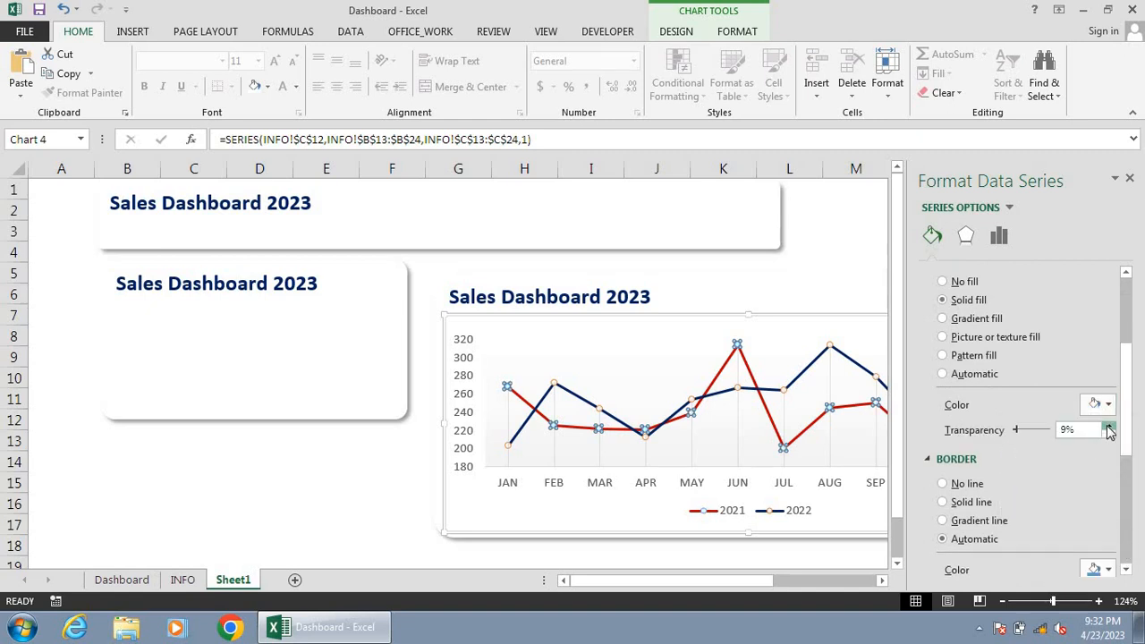
{"action": "left_click", "coordinate": [378, 487]}
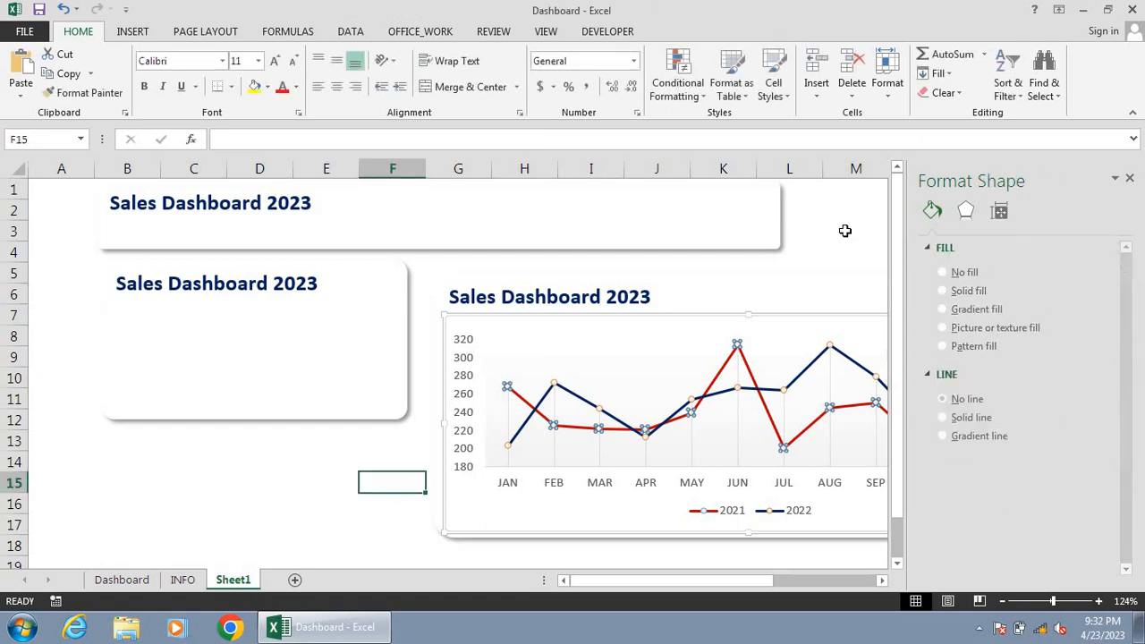
{"action": "left_click", "coordinate": [1129, 180]}
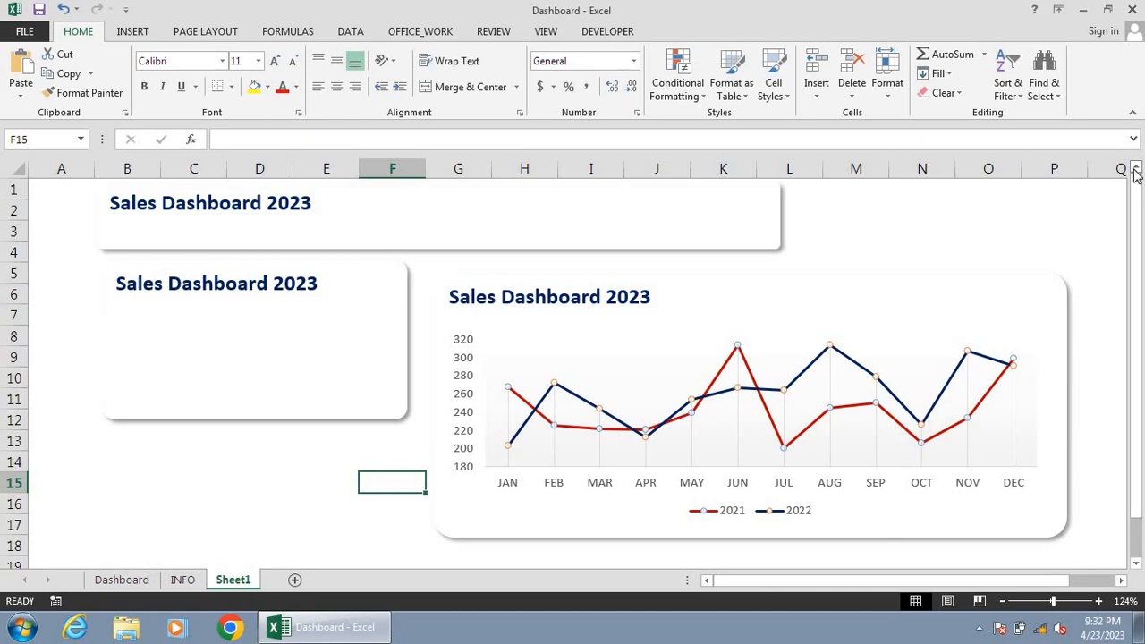
Step: Compare the line chart and cards on Sheet1 with the originals on the Dashboard sheet
{"action": "left_click", "coordinate": [111, 581]}
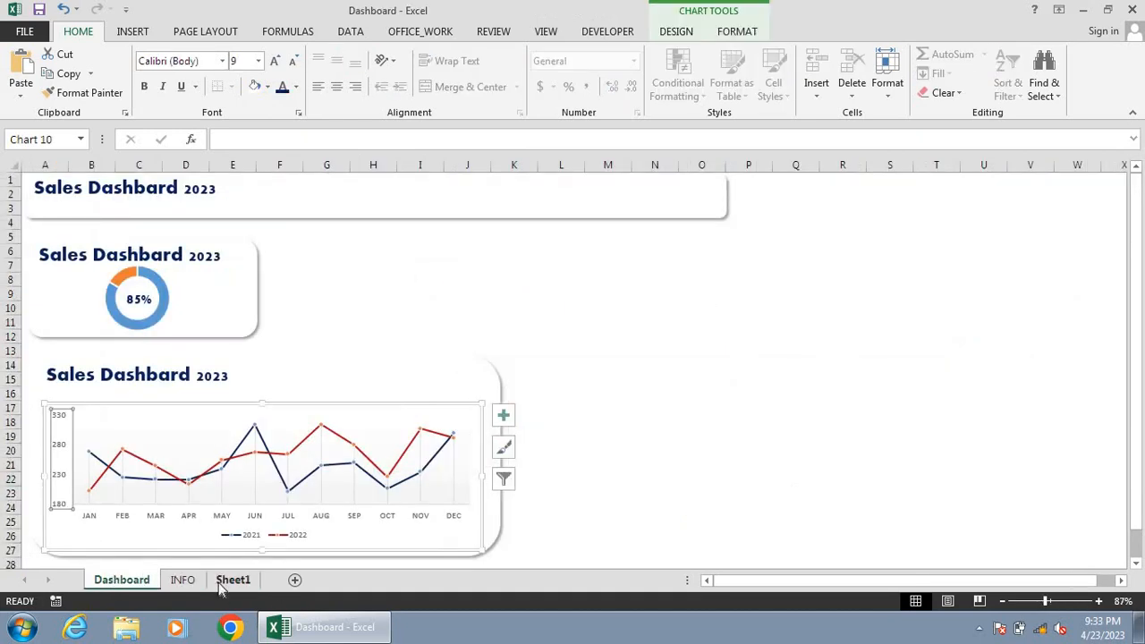
{"action": "left_click", "coordinate": [747, 338]}
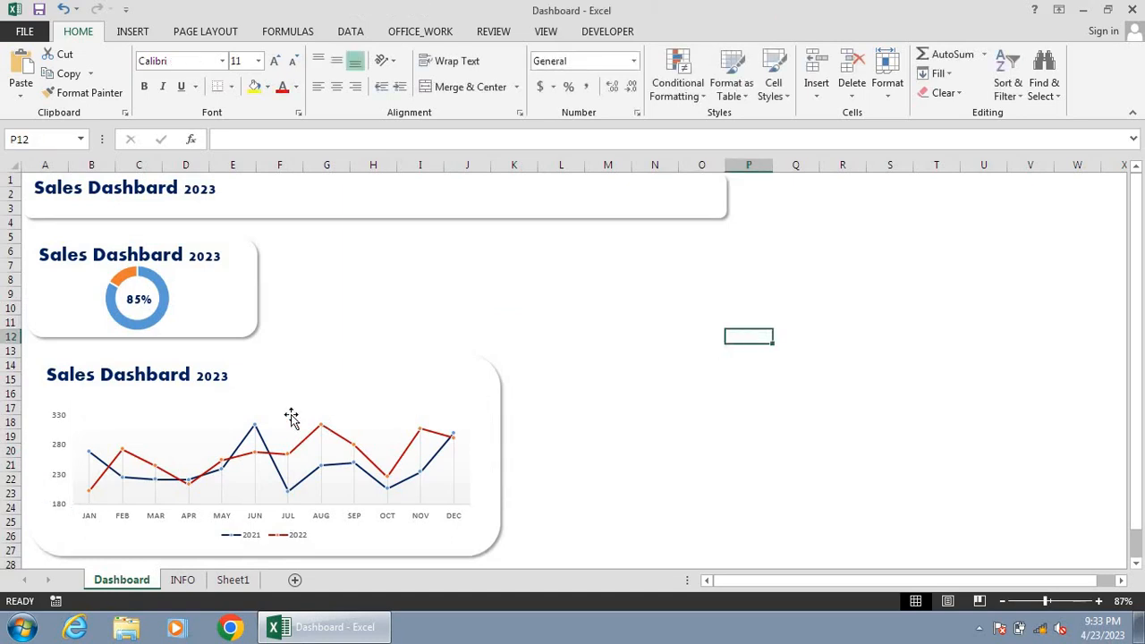
{"action": "left_click", "coordinate": [235, 580]}
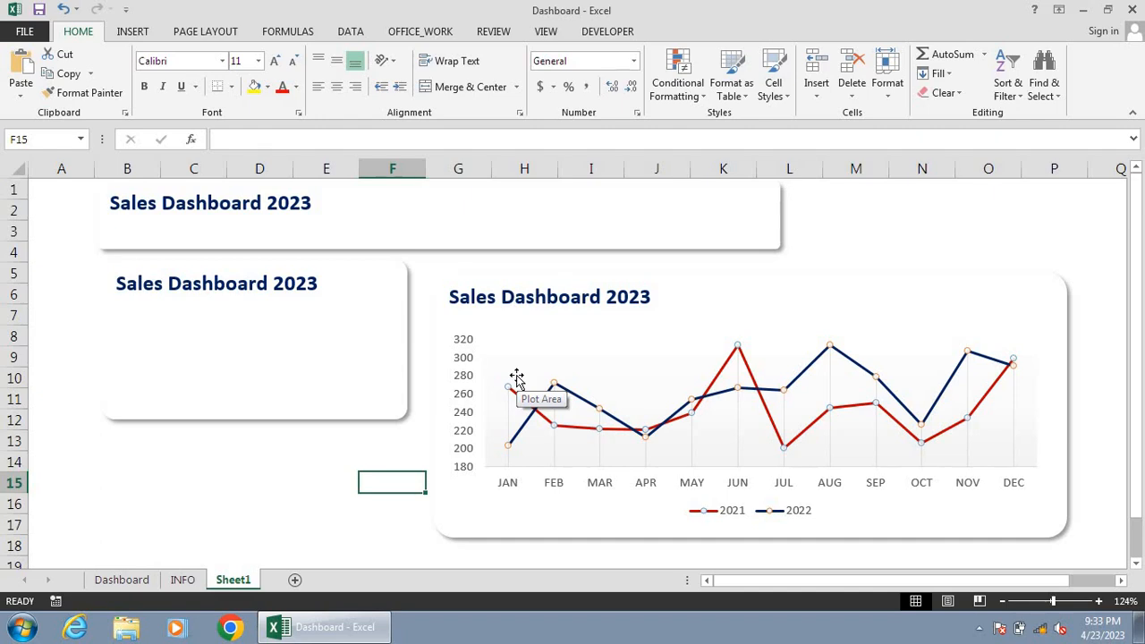
{"action": "left_click", "coordinate": [122, 580]}
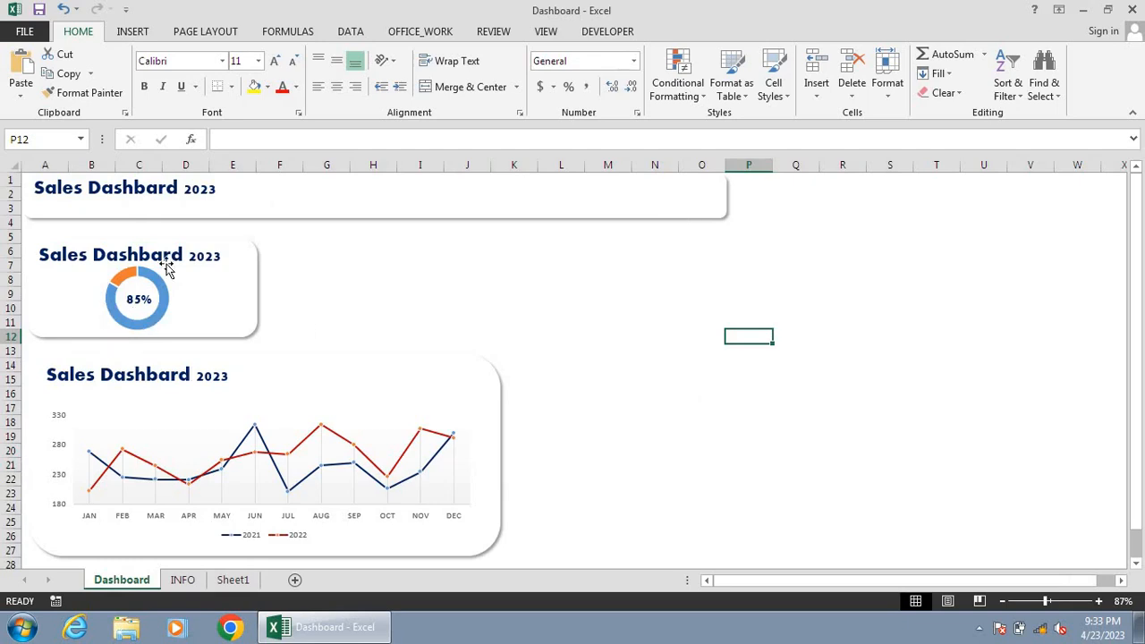
{"action": "left_click", "coordinate": [233, 580]}
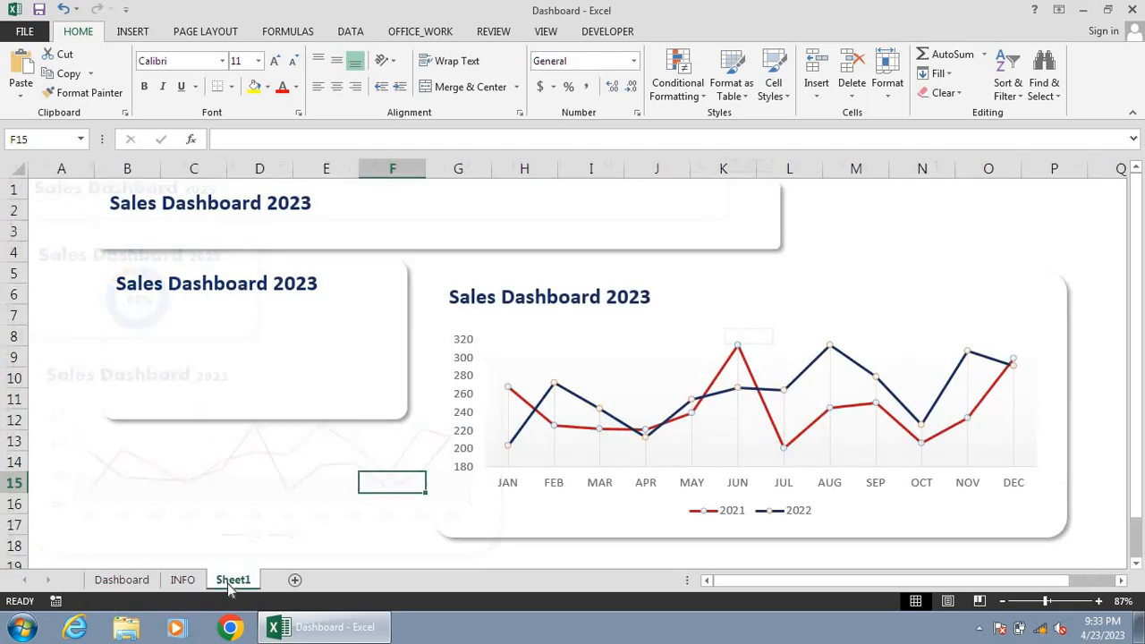
Step: Examine the KPI tables on the INFO sheet, ending on the Sales actual and target amounts
{"action": "left_click", "coordinate": [186, 581]}
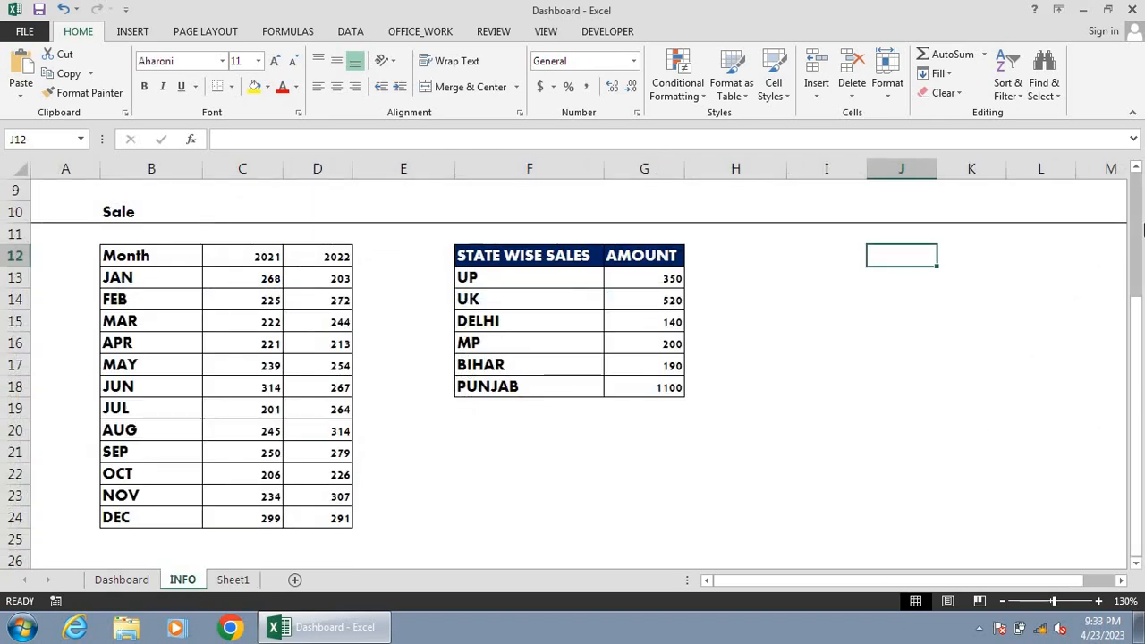
{"action": "scroll", "coordinate": [1139, 206], "scroll_direction": "up", "scroll_amount": 3}
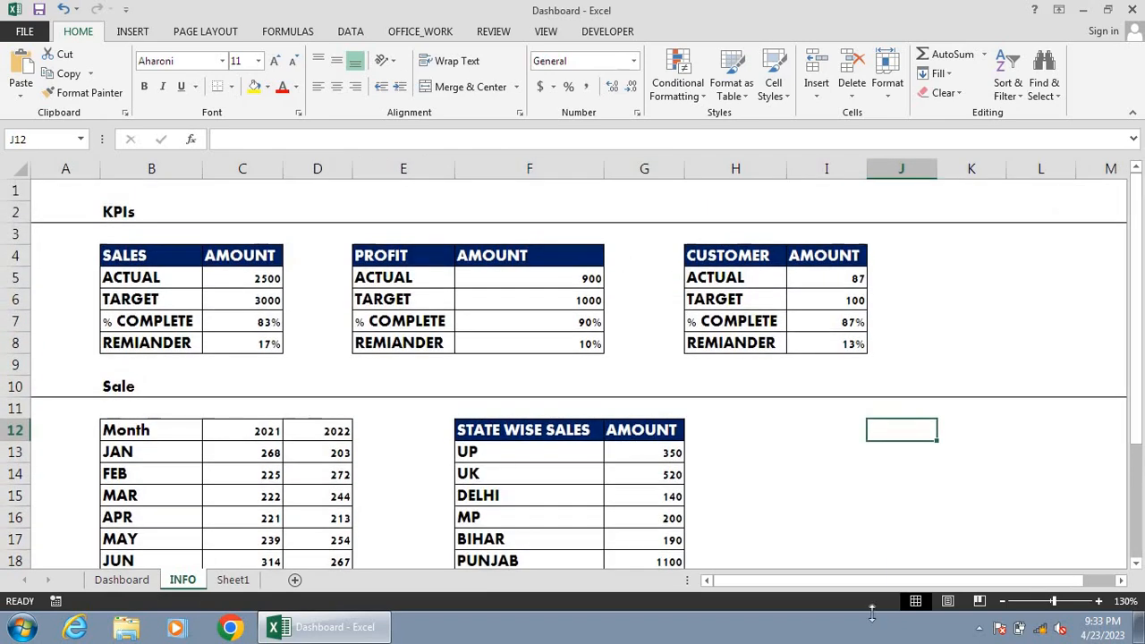
{"action": "left_click", "coordinate": [1060, 602]}
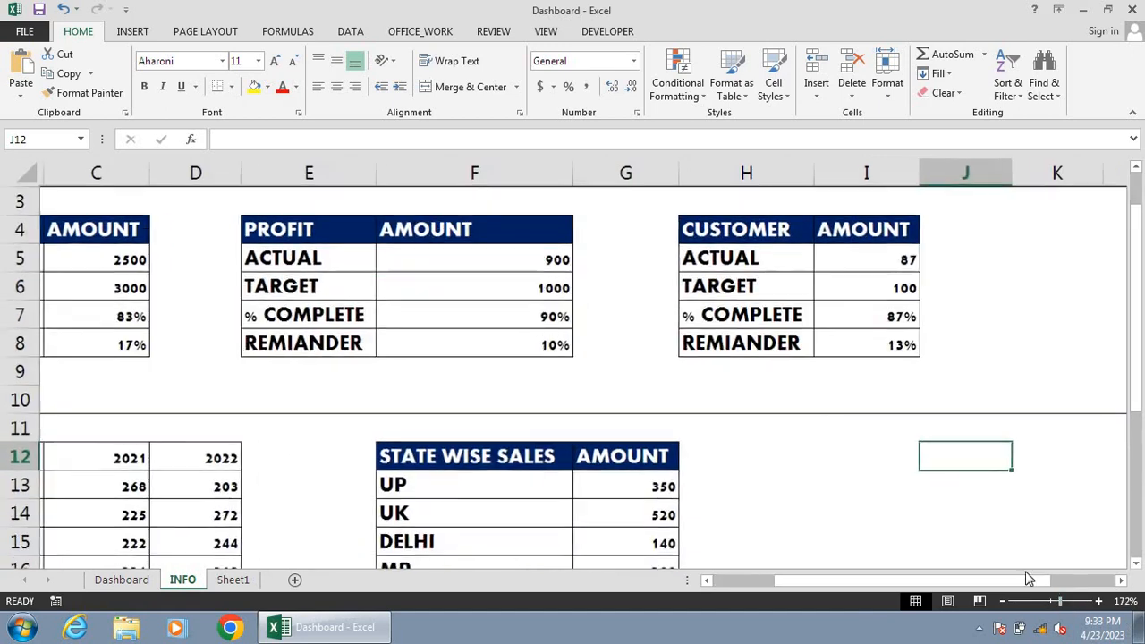
{"action": "left_click", "coordinate": [475, 378]}
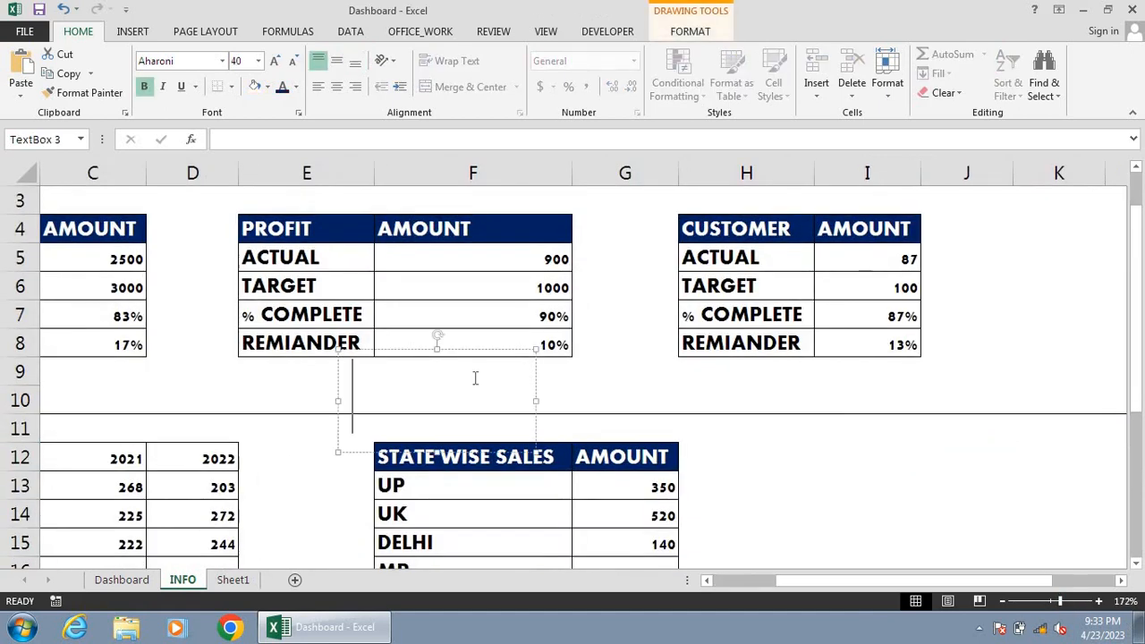
{"action": "left_click", "coordinate": [163, 404]}
{"action": "key", "text": "Left"}
{"action": "key", "text": "Left"}
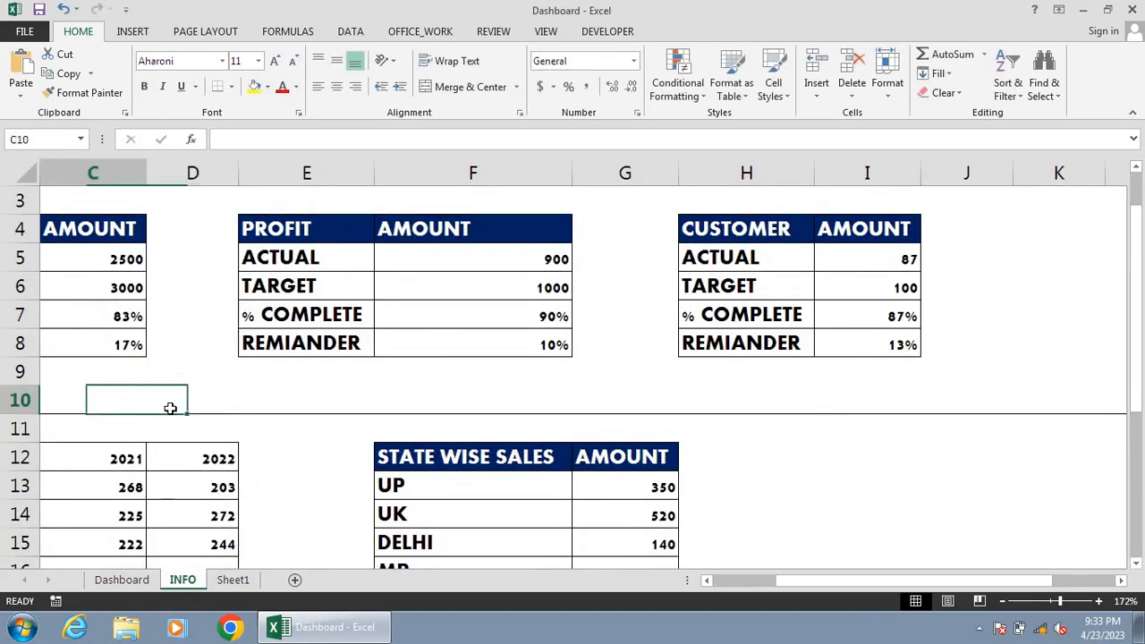
{"action": "key", "text": "Left"}
{"action": "key", "text": "Up"}
{"action": "key", "text": "Up"}
{"action": "key", "text": "Up"}
{"action": "key", "text": "Up"}
{"action": "key", "text": "Up"}
{"action": "key", "text": "Right"}
{"action": "key", "text": "Right"}
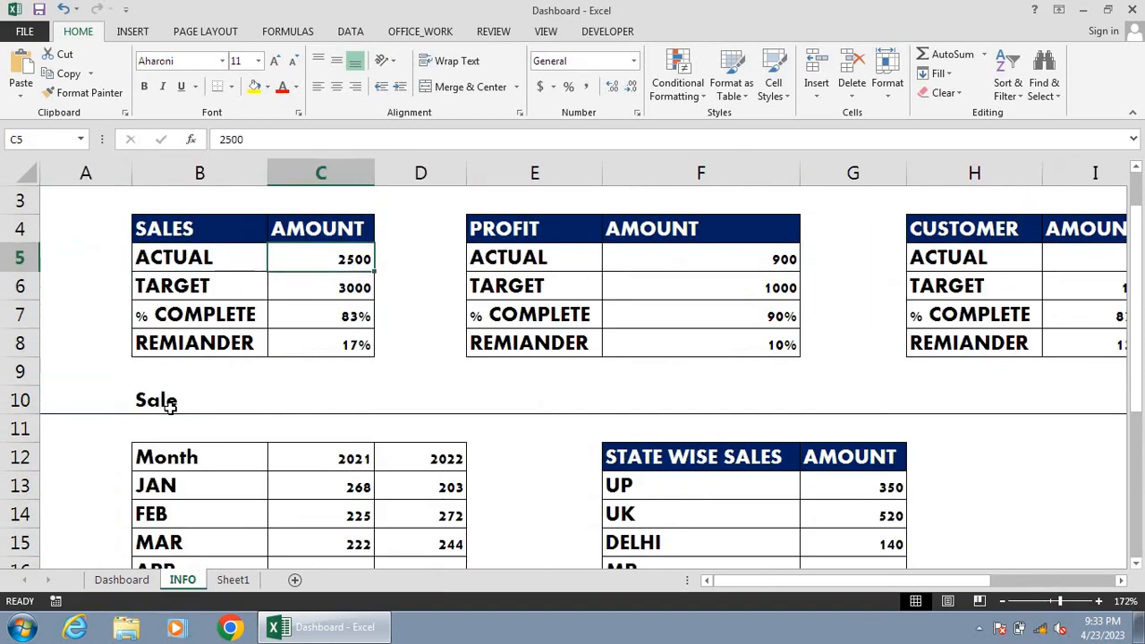
{"action": "key", "text": "Down"}
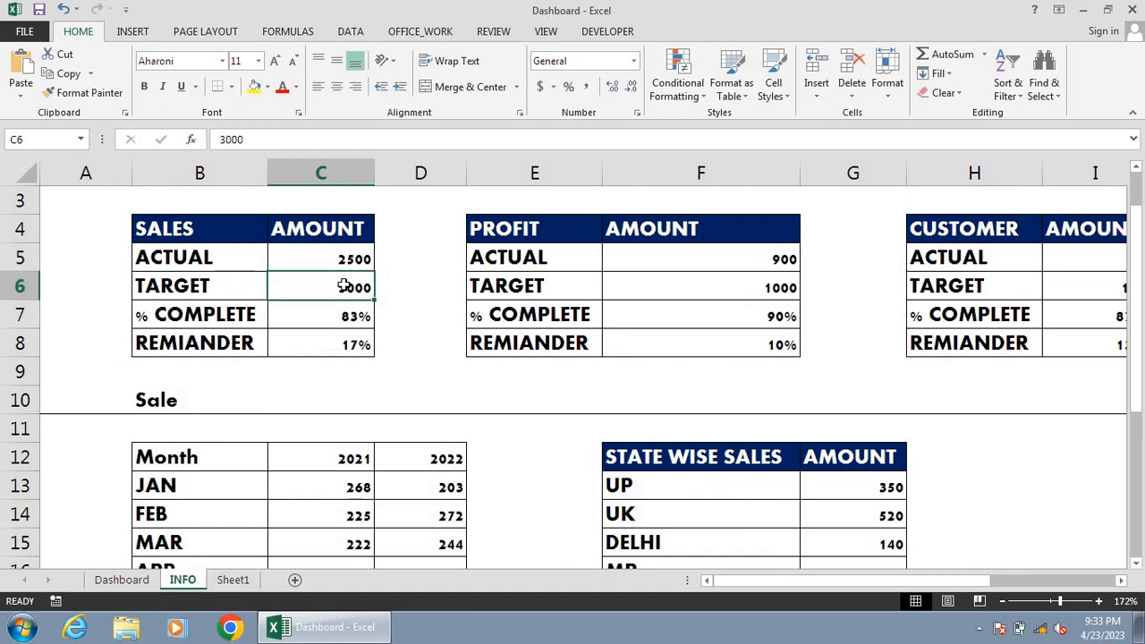
Step: Inspect the formula behind the Sales % COMPLETE amount in cell C7
{"action": "double_click", "coordinate": [343, 316]}
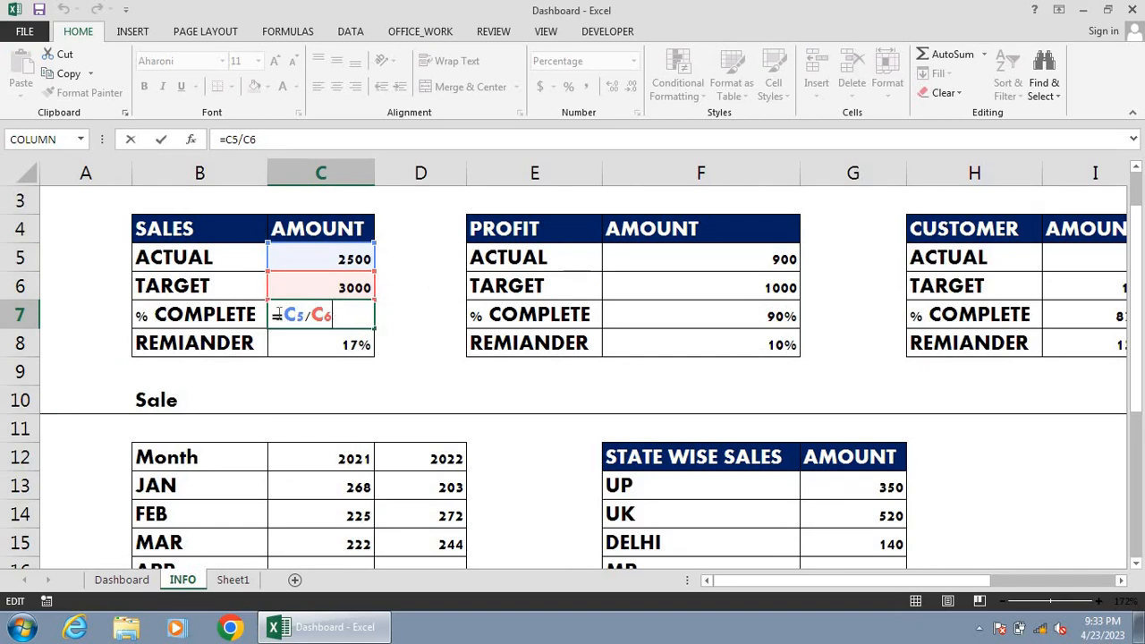
{"action": "double_click", "coordinate": [421, 301]}
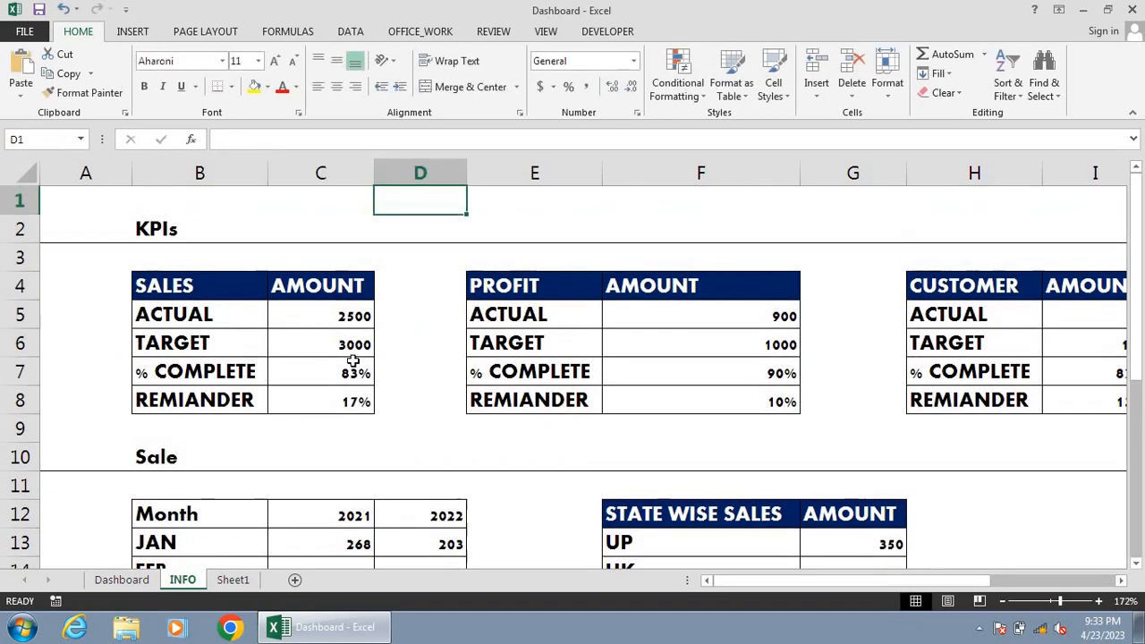
{"action": "left_click", "coordinate": [353, 363]}
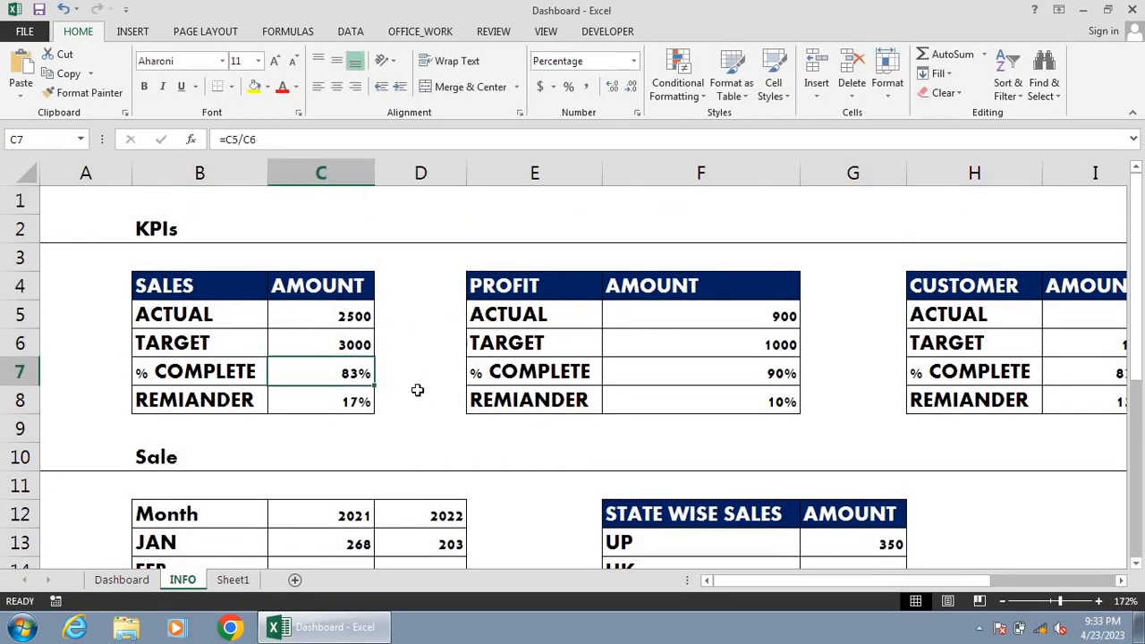
Step: Clear the Sales remainder in C8 and re-enter it as the formula =1-C7
{"action": "left_click", "coordinate": [366, 434]}
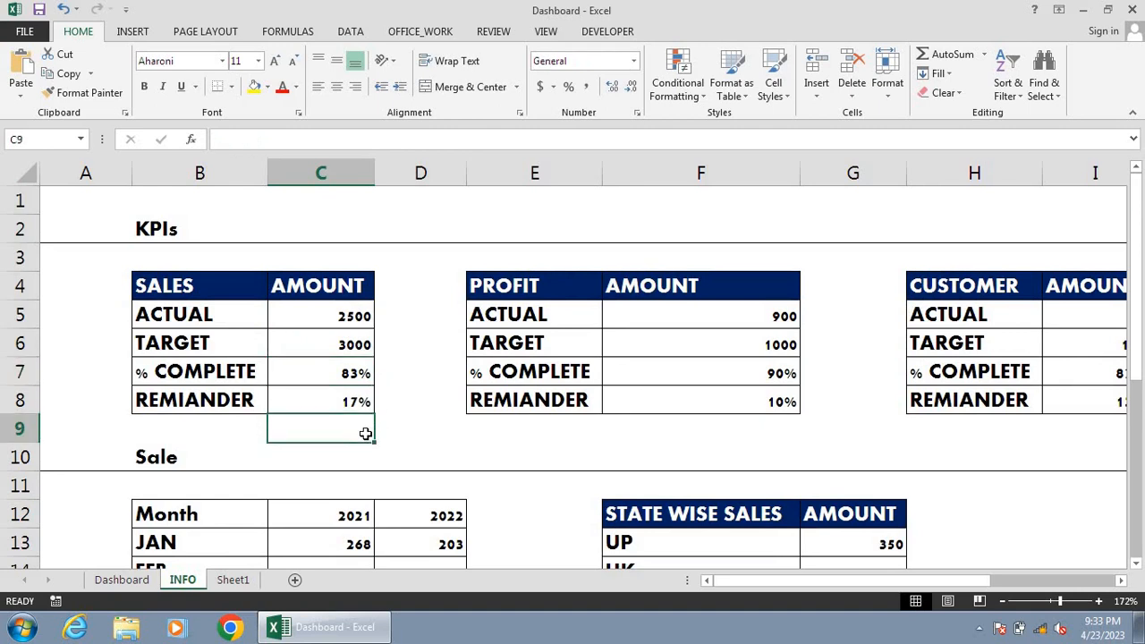
{"action": "key", "text": "Up"}
{"action": "key", "text": "Delete"}
{"action": "key", "text": "Down"}
{"action": "key", "text": "Up"}
{"action": "type", "text": "=1"}
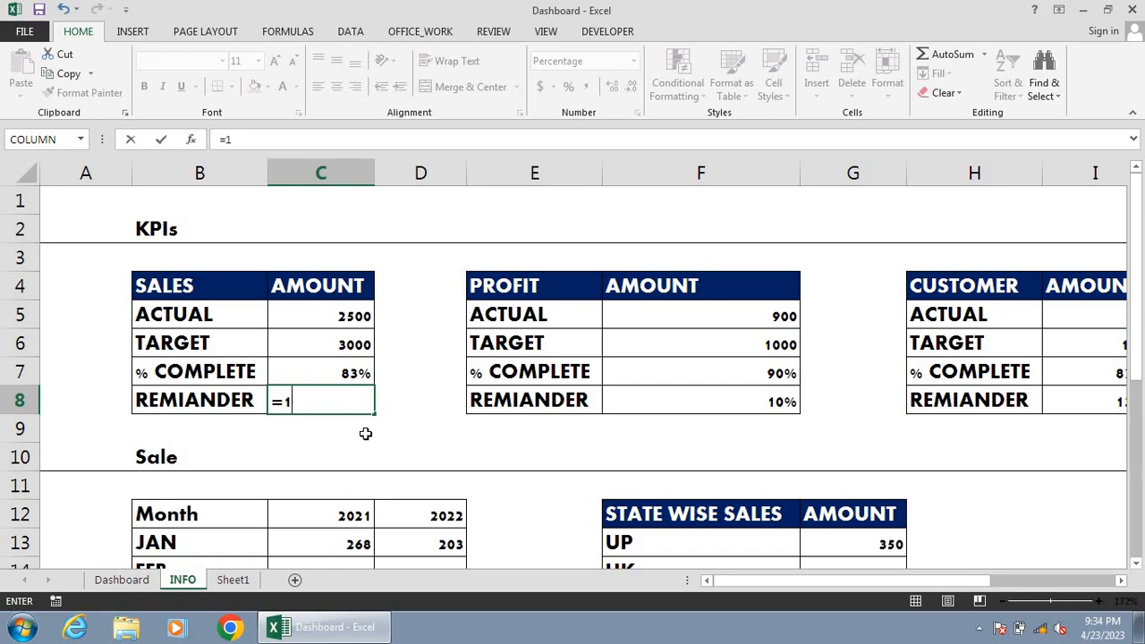
{"action": "type", "text": "-"}
{"action": "left_click", "coordinate": [349, 364]}
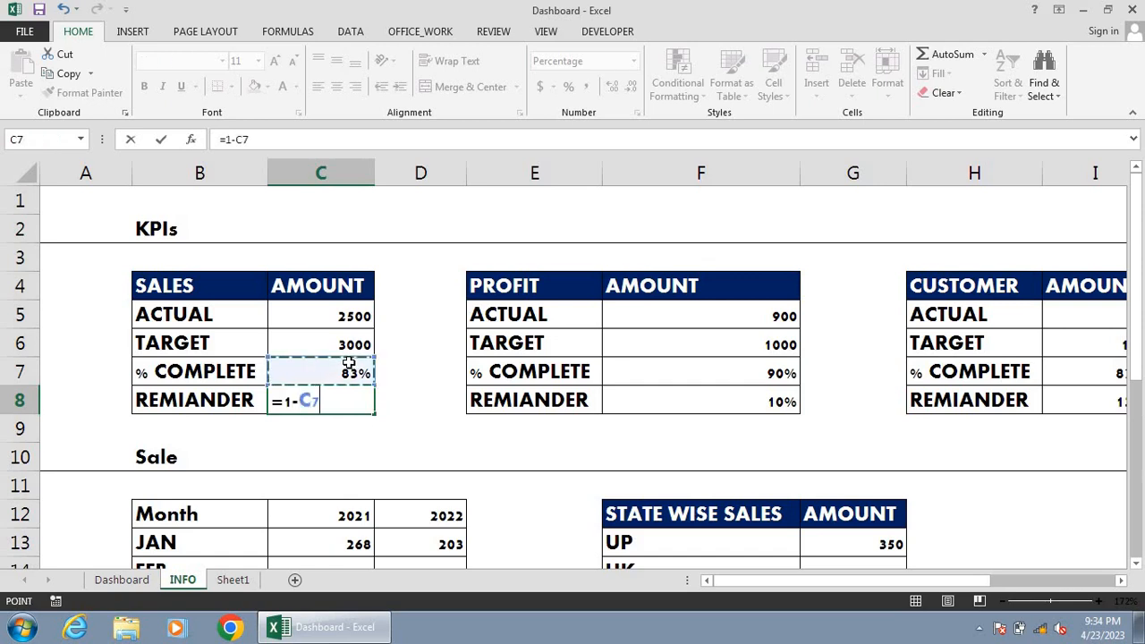
{"action": "key", "text": "Return"}
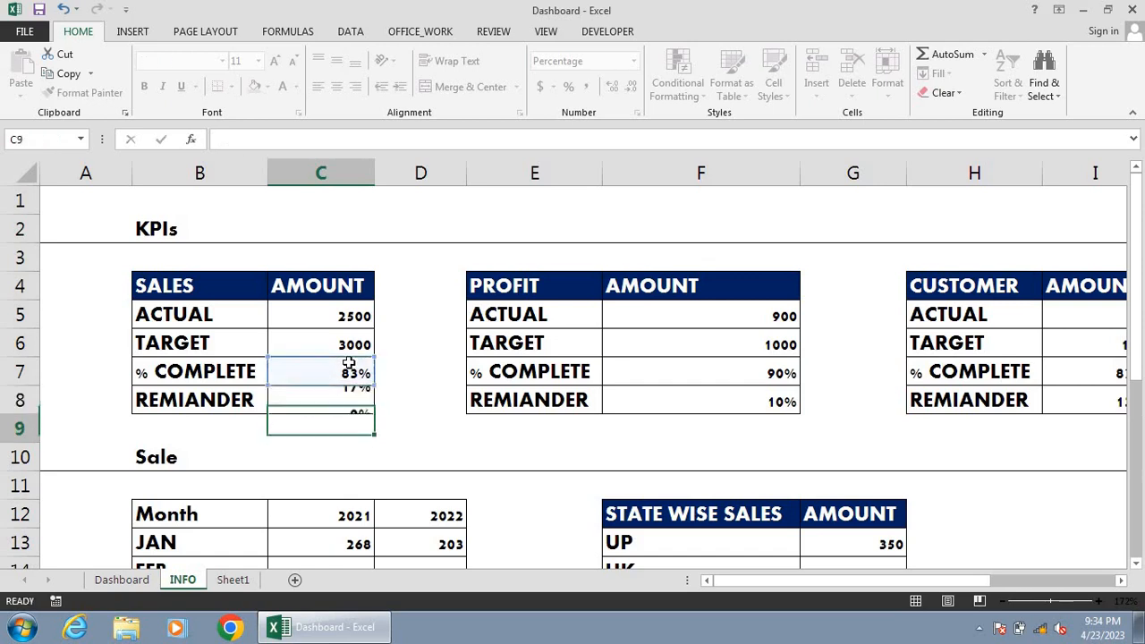
{"action": "key", "text": "Up"}
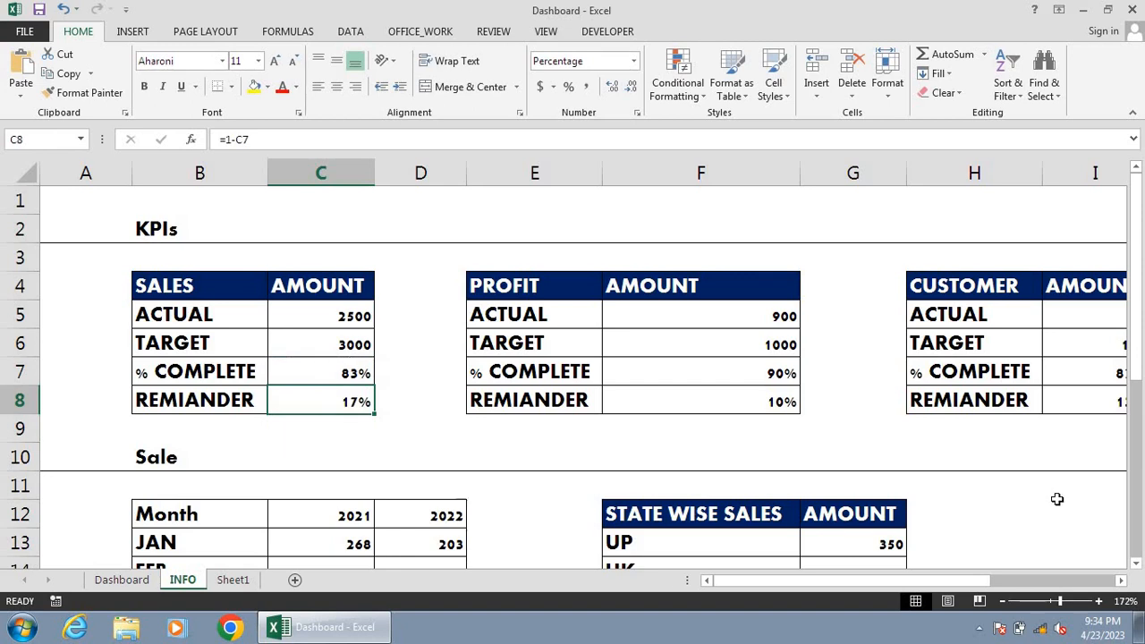
Step: Insert a doughnut chart from the Sales % COMPLETE and REMIANDER rows in B7:C8
{"action": "left_click_drag", "start_coordinate": [1059, 603], "coordinate": [1055, 603]}
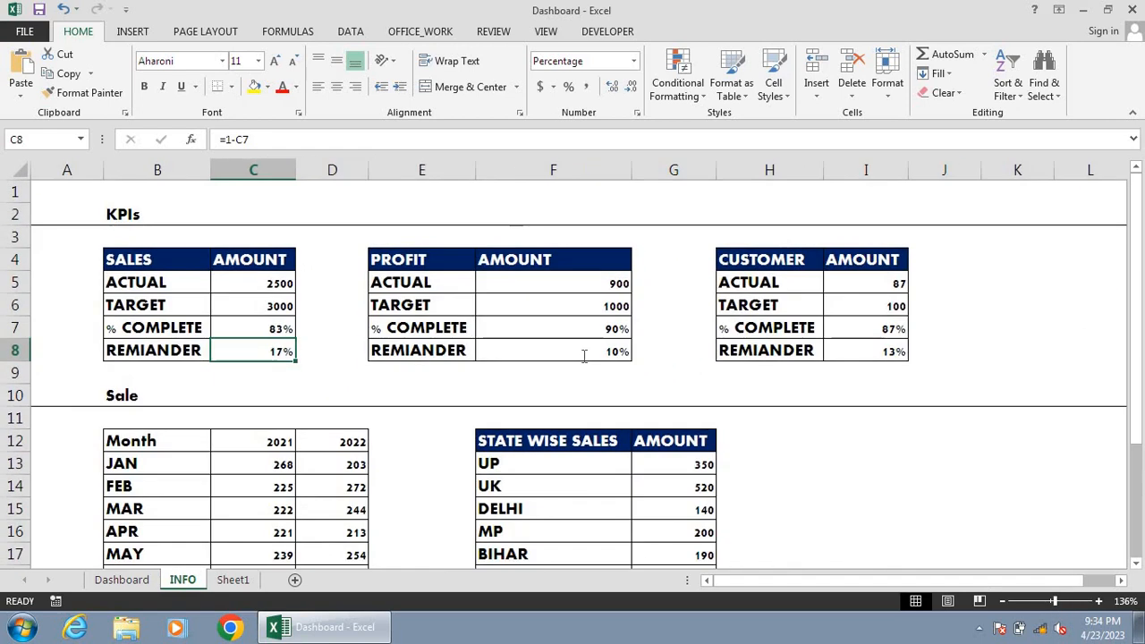
{"action": "key", "text": "Up"}
{"action": "key", "text": "Left"}
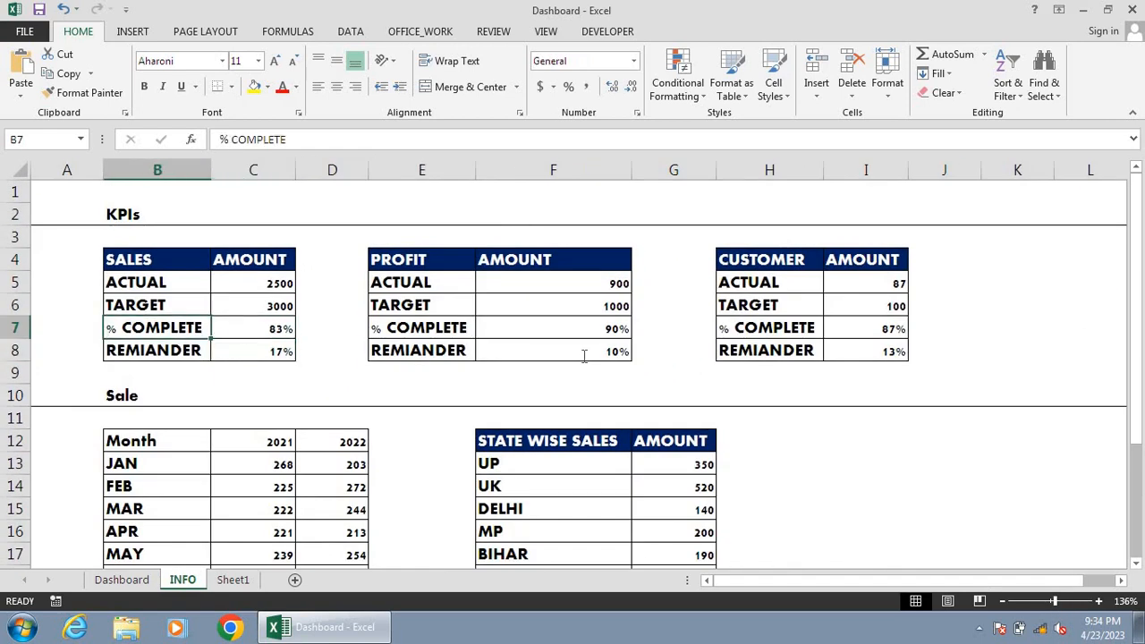
{"action": "key", "text": "shift+Right"}
{"action": "key", "text": "shift+Down"}
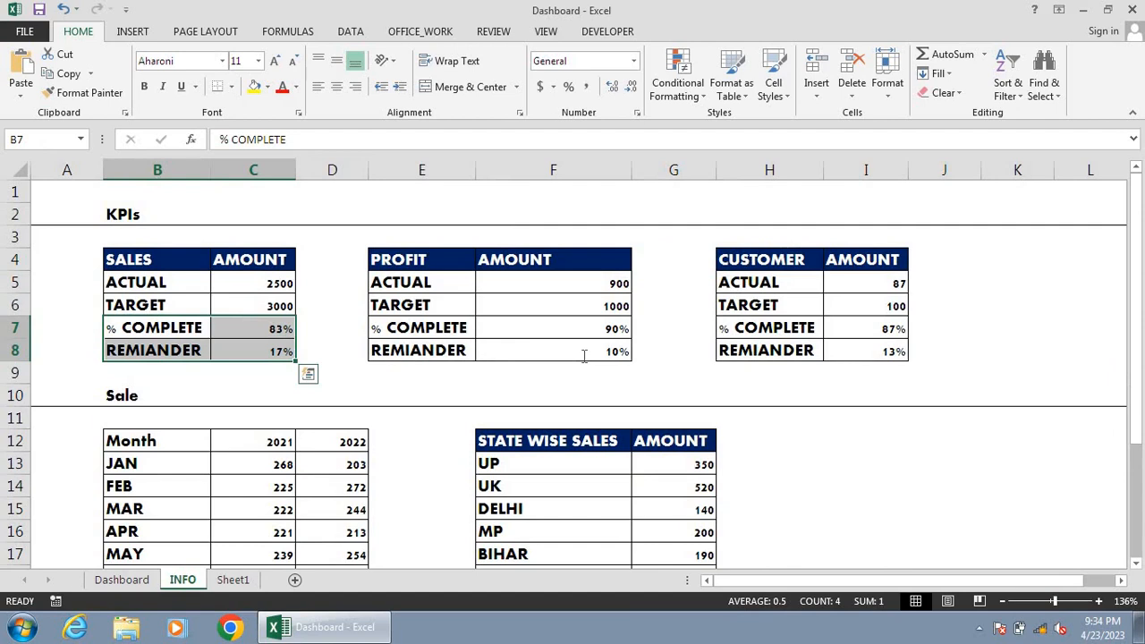
{"action": "left_click", "coordinate": [133, 32]}
{"action": "left_click", "coordinate": [474, 95]}
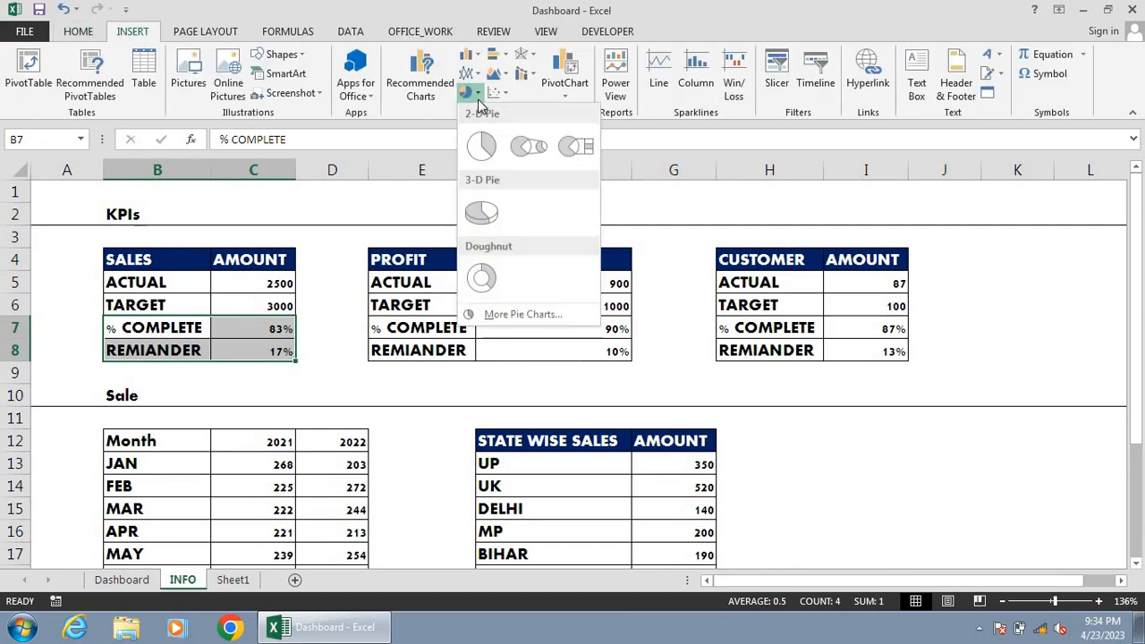
{"action": "left_click", "coordinate": [482, 279]}
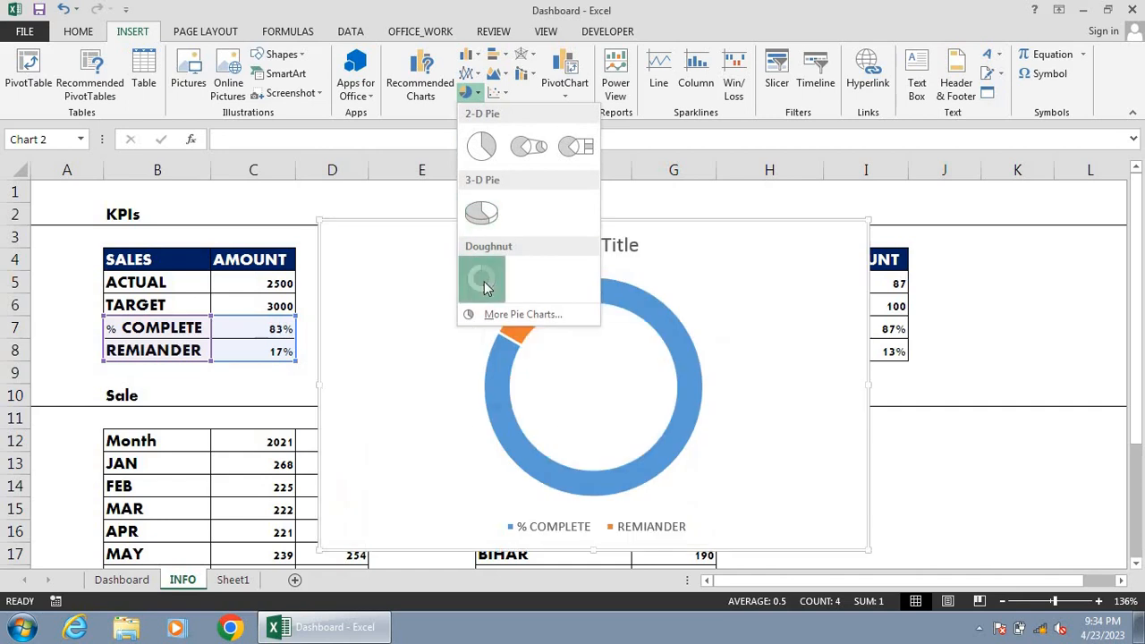
Step: Delete the doughnut chart's legend and title, and remove the chart from the INFO sheet
{"action": "left_click", "coordinate": [654, 535]}
{"action": "key", "text": "Delete"}
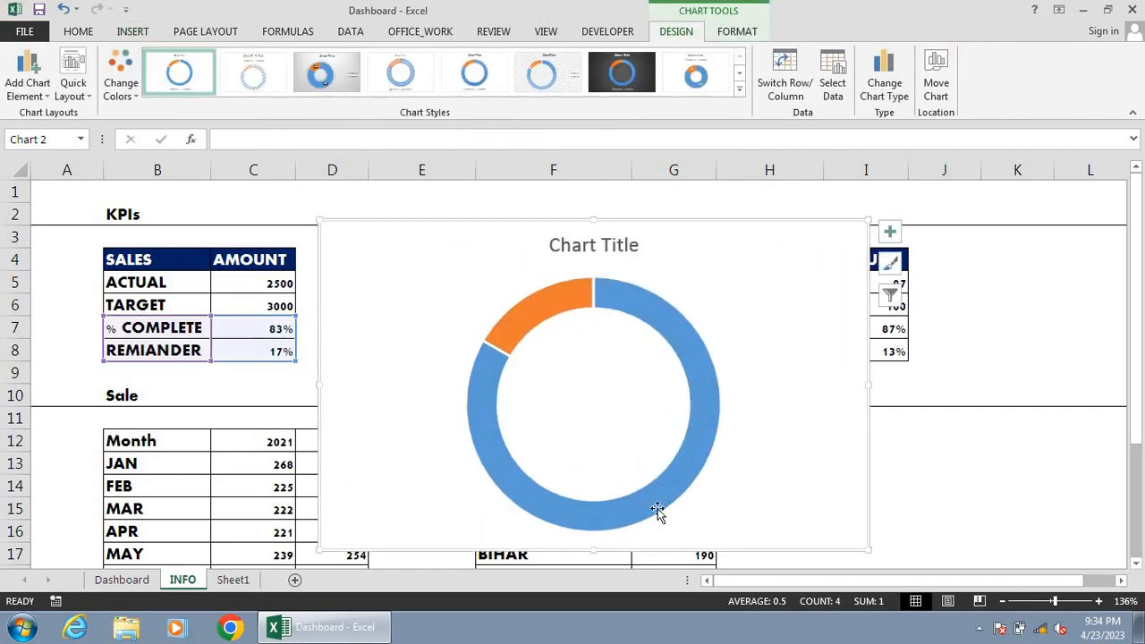
{"action": "left_click", "coordinate": [613, 251]}
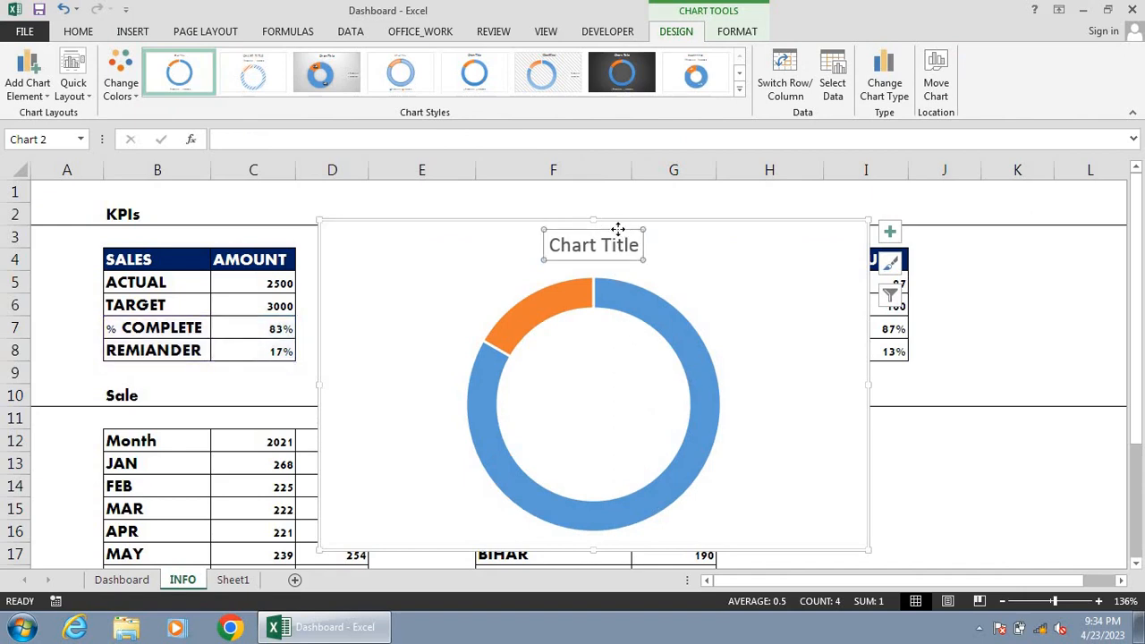
{"action": "key", "text": "Delete"}
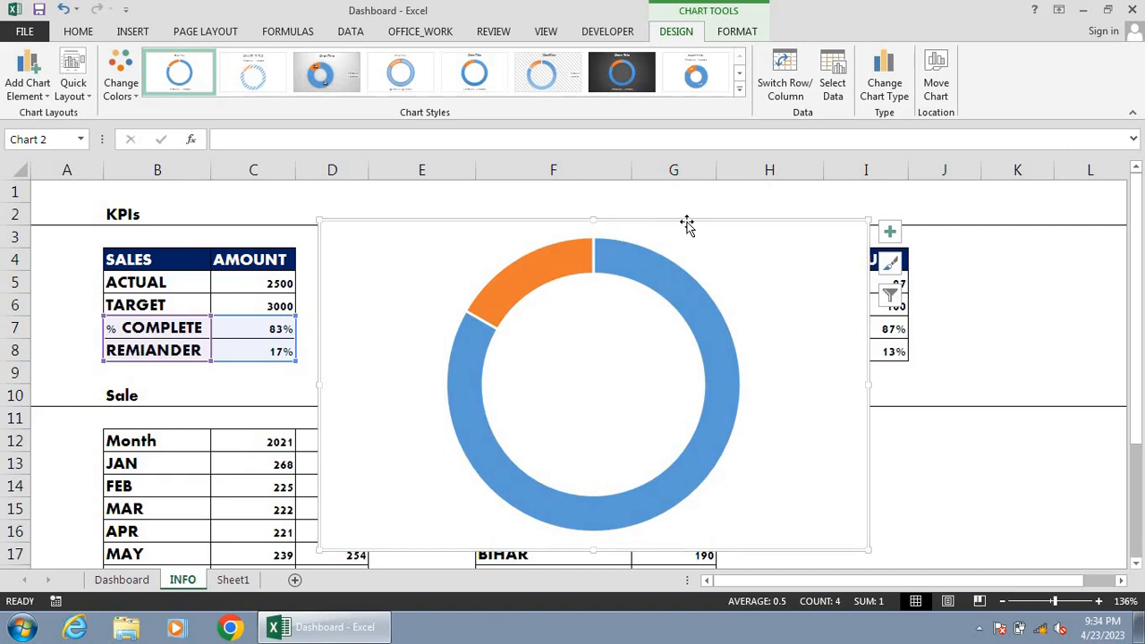
{"action": "key", "text": "Delete"}
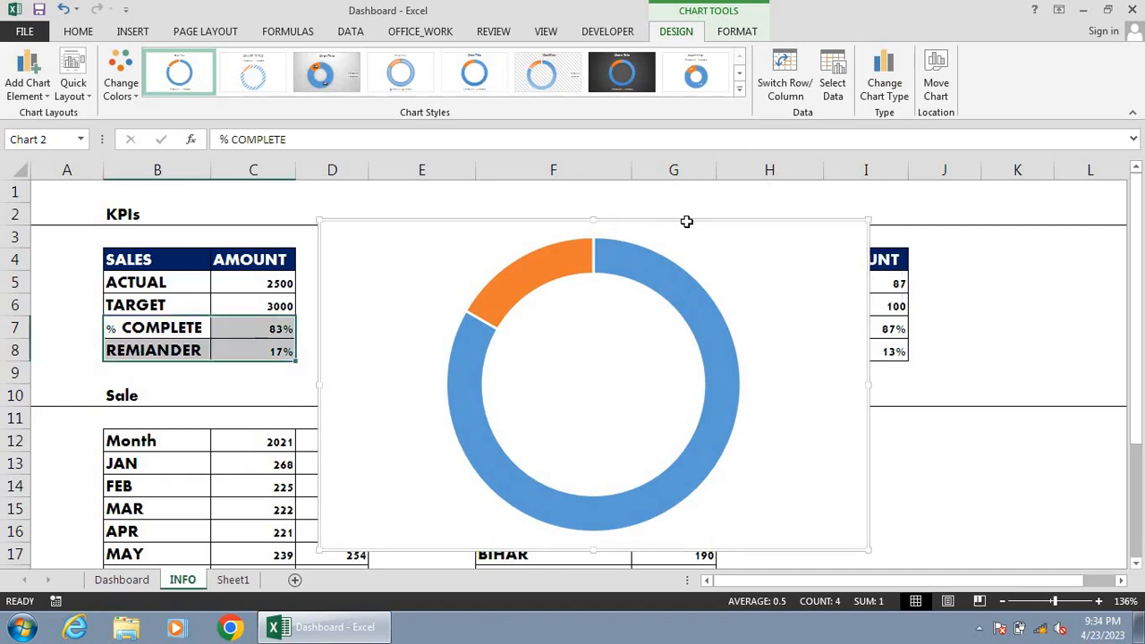
Step: Paste the Sales doughnut chart onto Sheet1, below the small Sales Dashboard 2023 card
{"action": "left_click", "coordinate": [234, 580]}
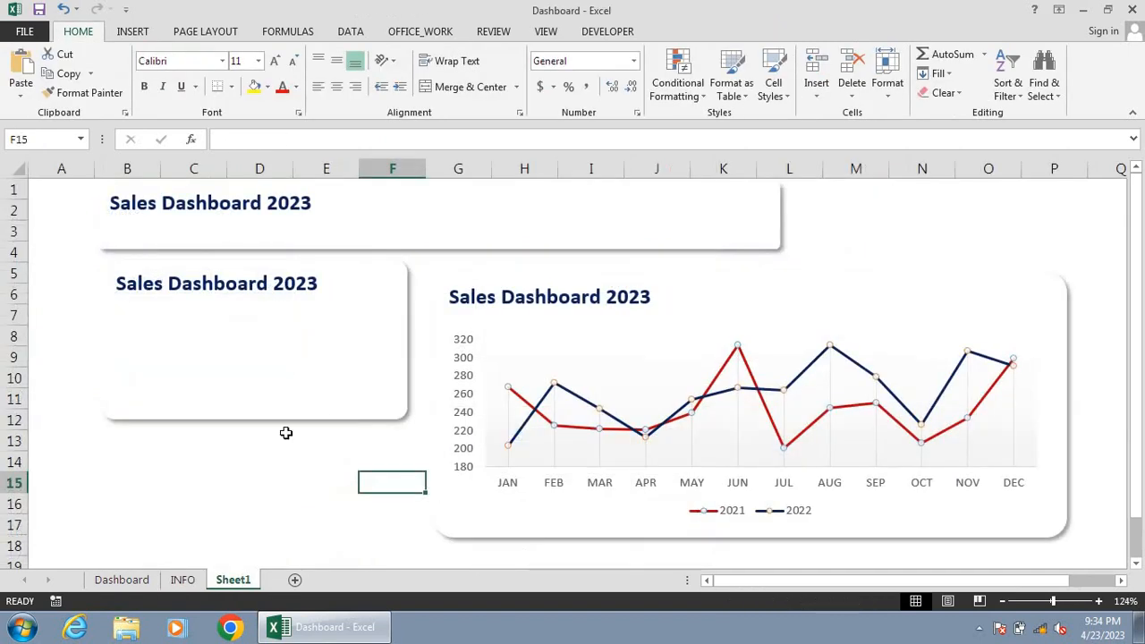
{"action": "left_click", "coordinate": [286, 433]}
{"action": "key", "text": "ctrl+v"}
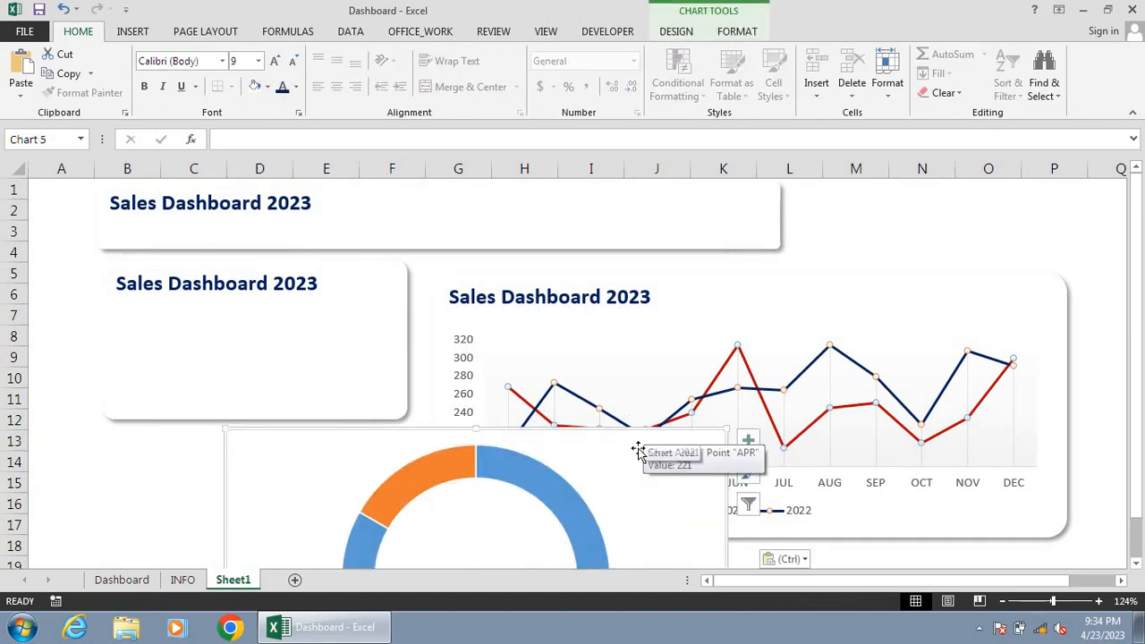
Step: Shrink the doughnut chart to about 1.14" high by 2.13" wide and place it under the small card's title
{"action": "left_click_drag", "start_coordinate": [643, 432], "coordinate": [673, 293]}
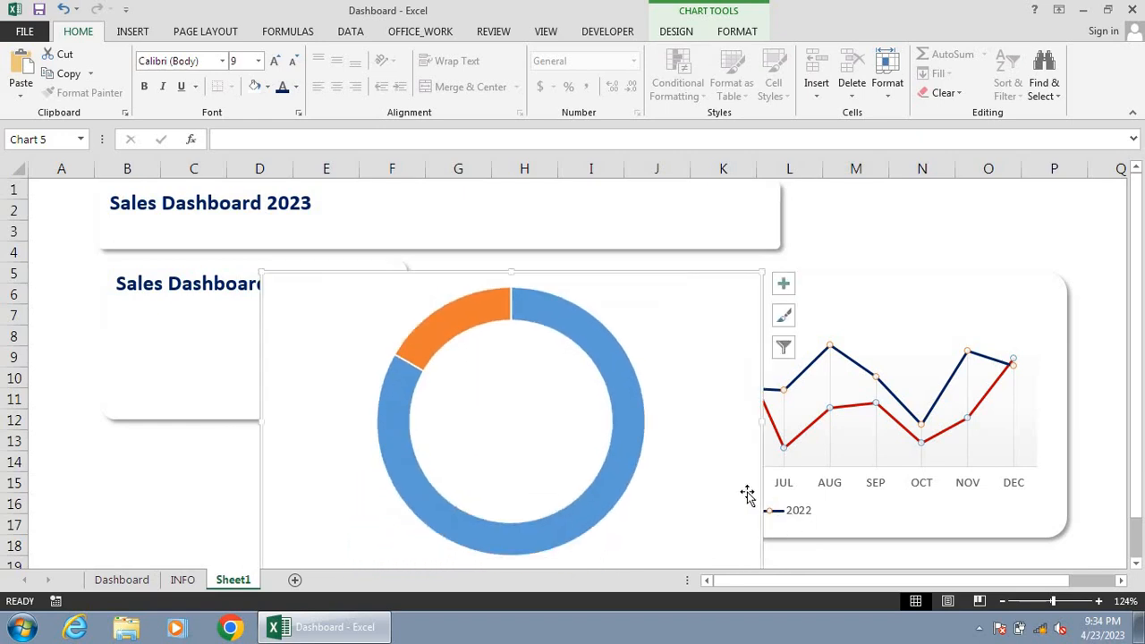
{"action": "left_click_drag", "start_coordinate": [724, 493], "coordinate": [712, 453]}
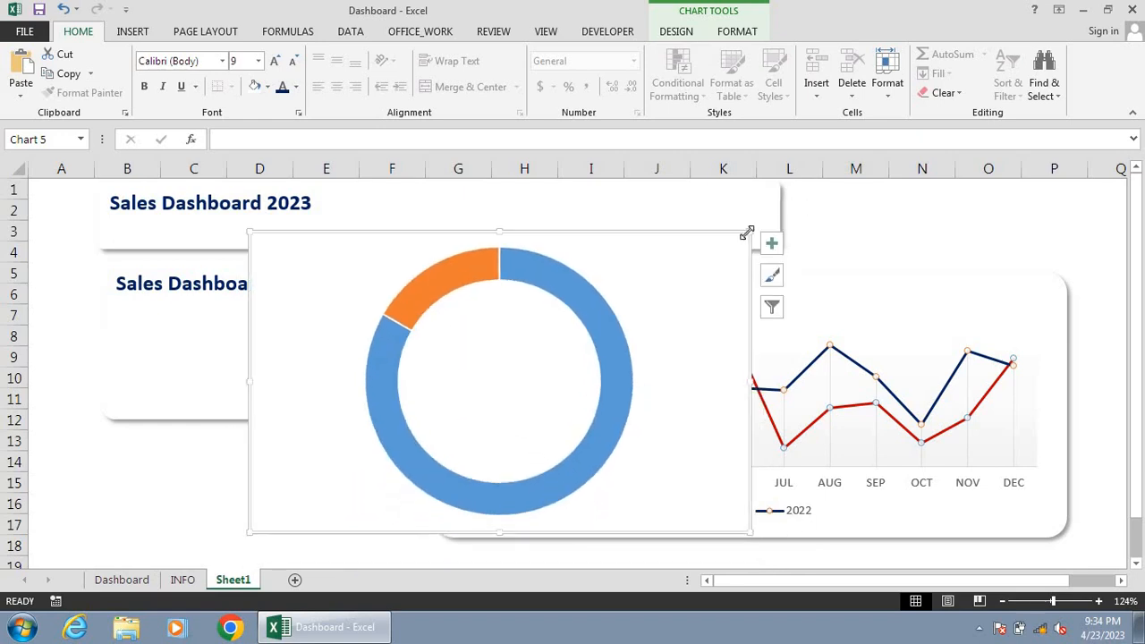
{"action": "left_click_drag", "start_coordinate": [746, 233], "coordinate": [525, 352]}
{"action": "left_click_drag", "start_coordinate": [439, 373], "coordinate": [379, 327]}
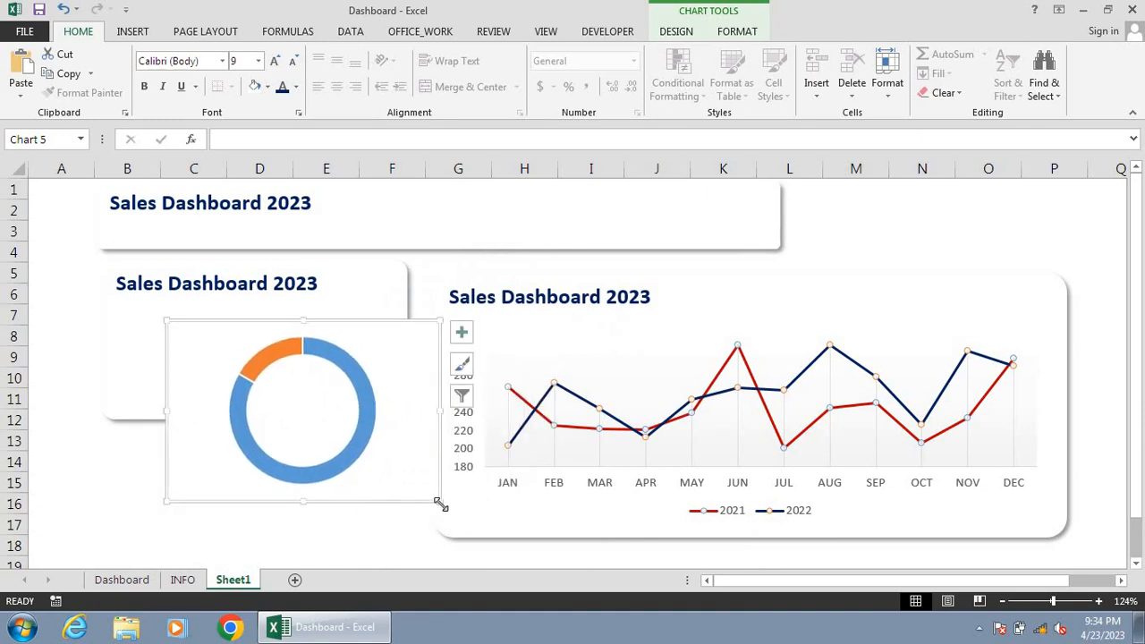
{"action": "left_click_drag", "start_coordinate": [439, 504], "coordinate": [388, 440]}
{"action": "left_click_drag", "start_coordinate": [339, 385], "coordinate": [315, 360]}
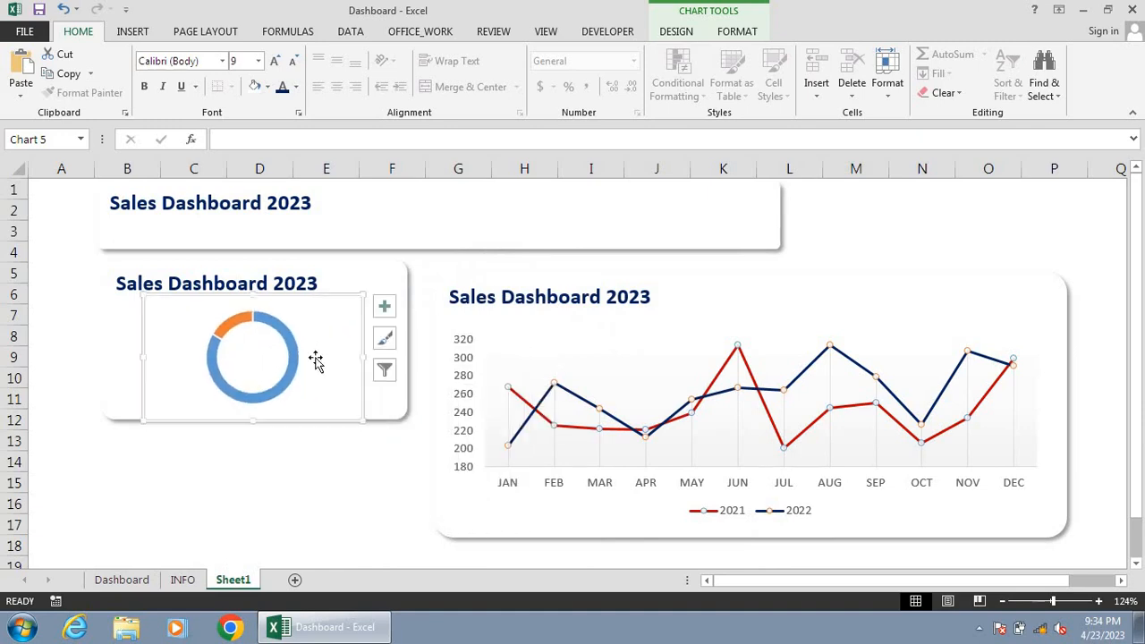
{"action": "left_click_drag", "start_coordinate": [358, 414], "coordinate": [353, 405]}
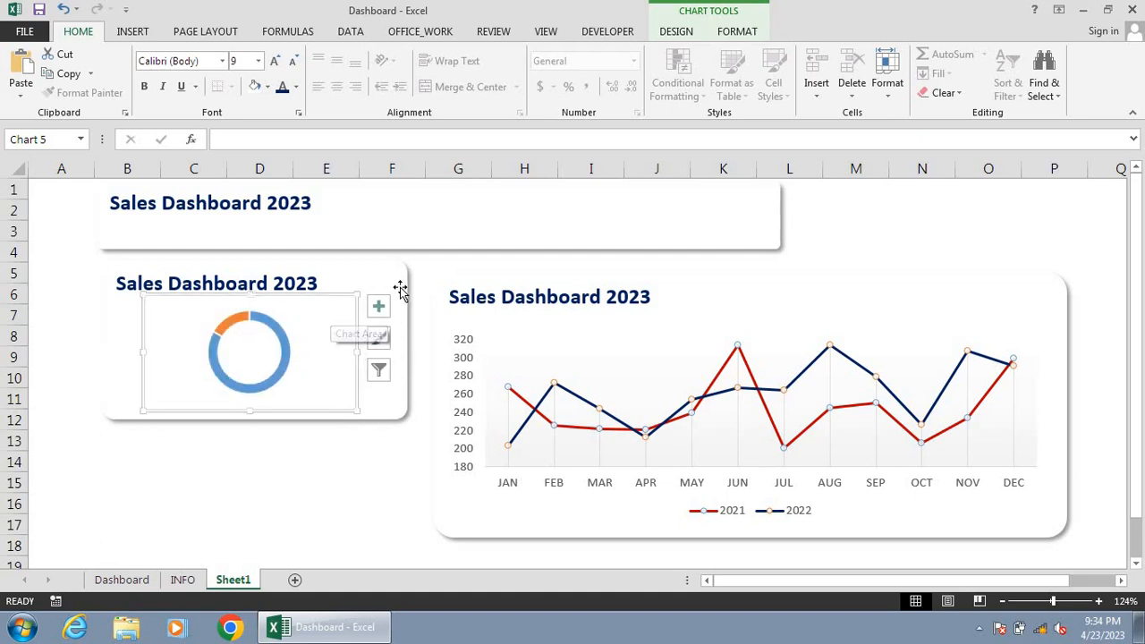
{"action": "left_click", "coordinate": [677, 31]}
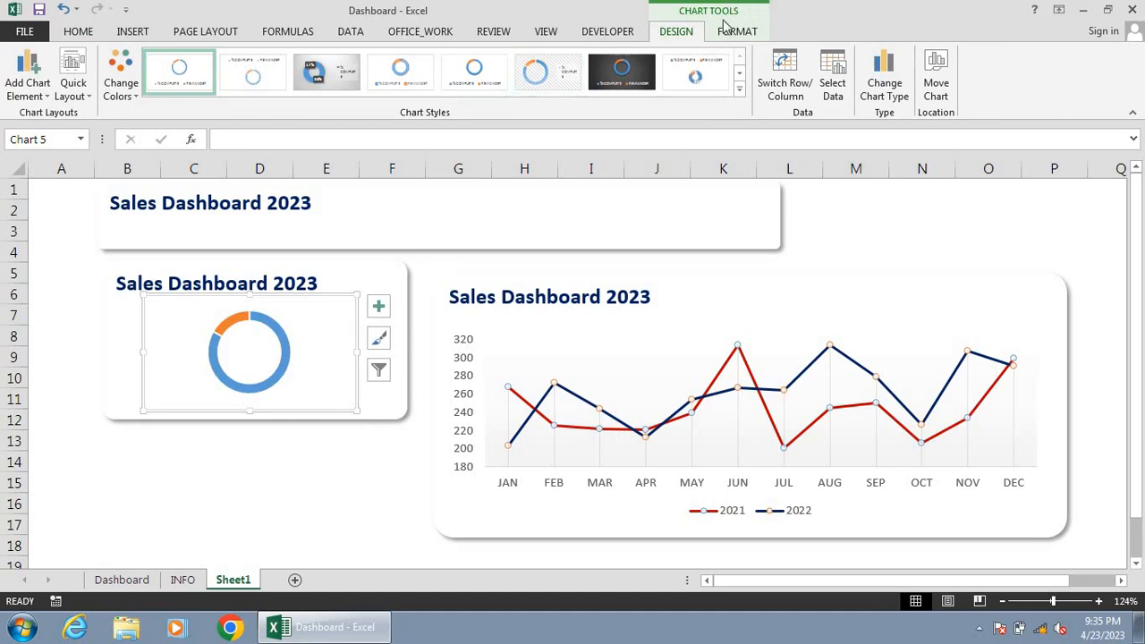
{"action": "left_click", "coordinate": [318, 71]}
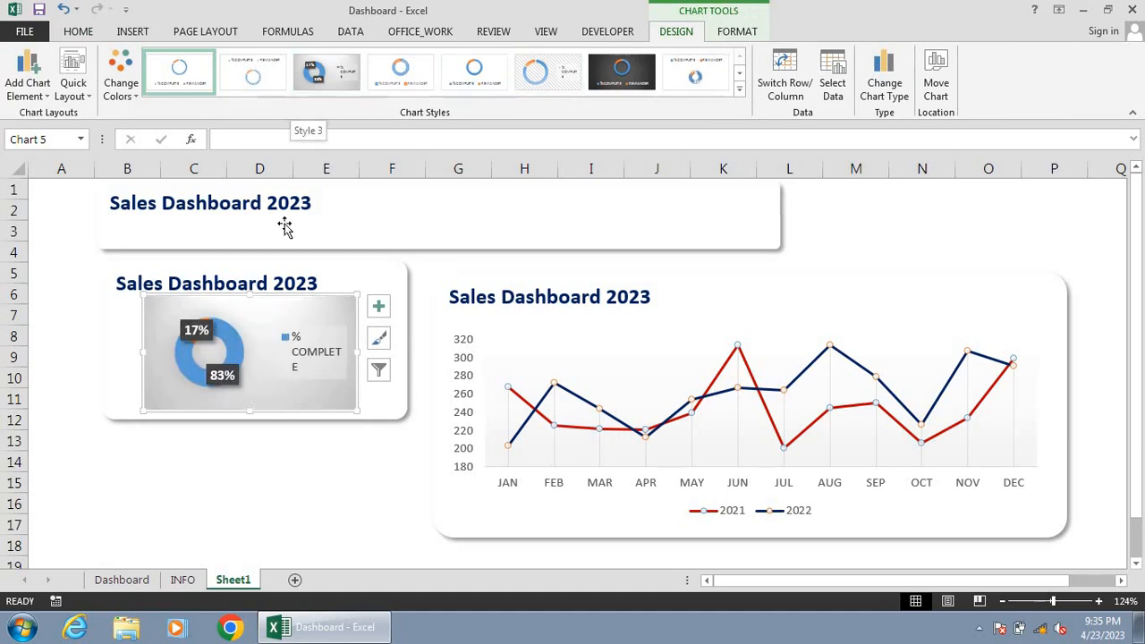
{"action": "left_click", "coordinate": [333, 443]}
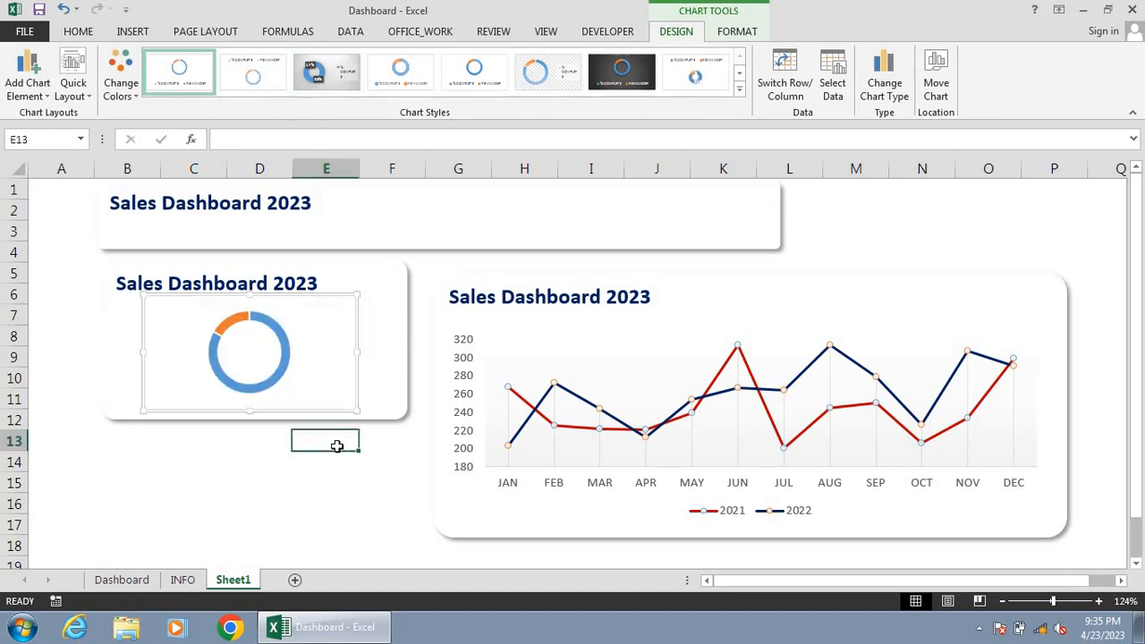
Step: Set the doughnut chart area's shape fill to white
{"action": "left_click", "coordinate": [327, 301]}
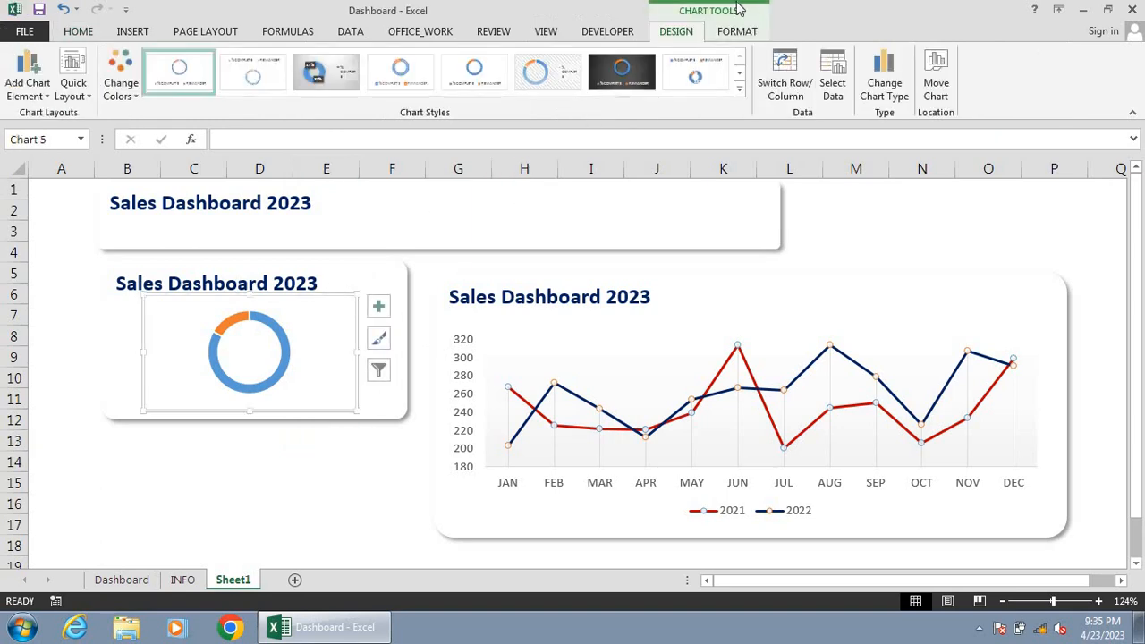
{"action": "left_click", "coordinate": [739, 34]}
{"action": "left_click", "coordinate": [446, 54]}
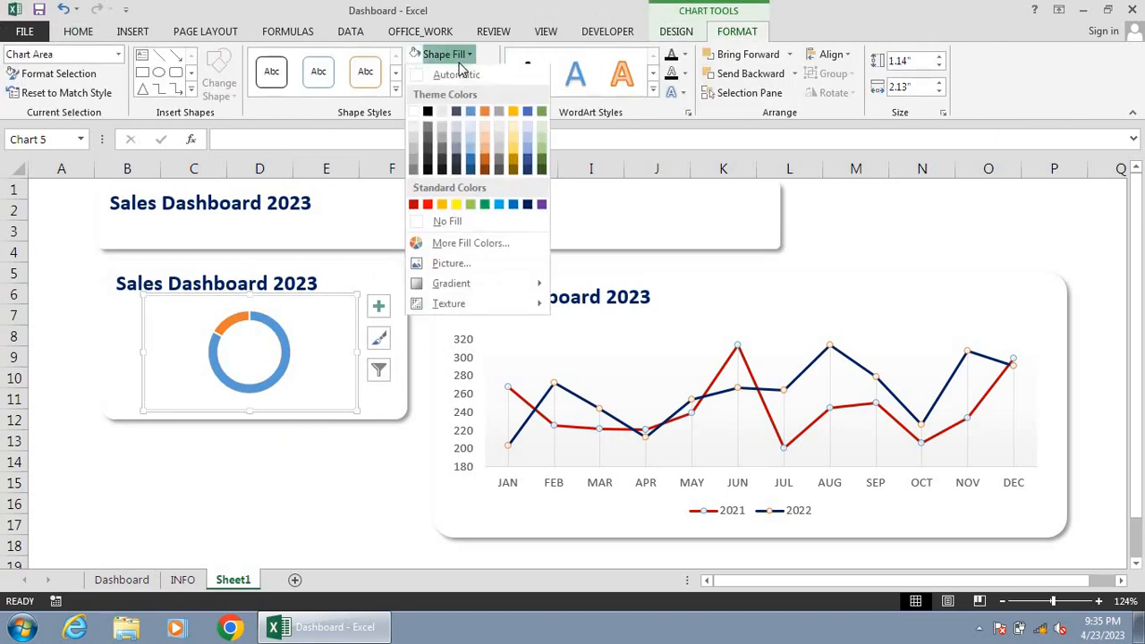
{"action": "left_click", "coordinate": [414, 113]}
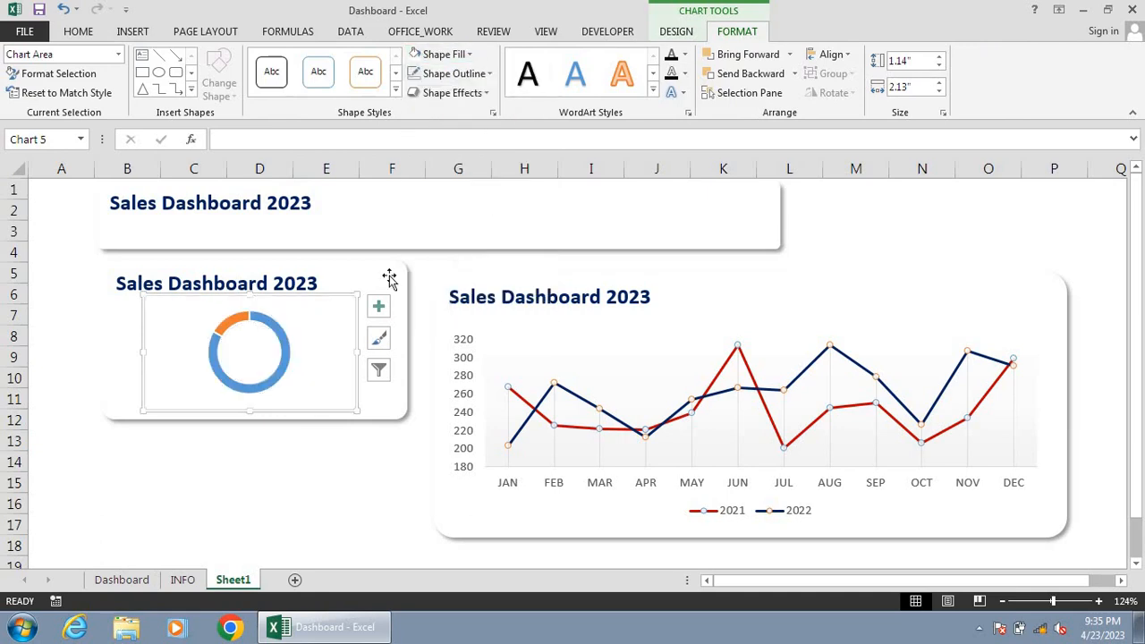
Step: Remove the outline around the doughnut chart area
{"action": "left_click", "coordinate": [383, 415]}
{"action": "left_click", "coordinate": [356, 318]}
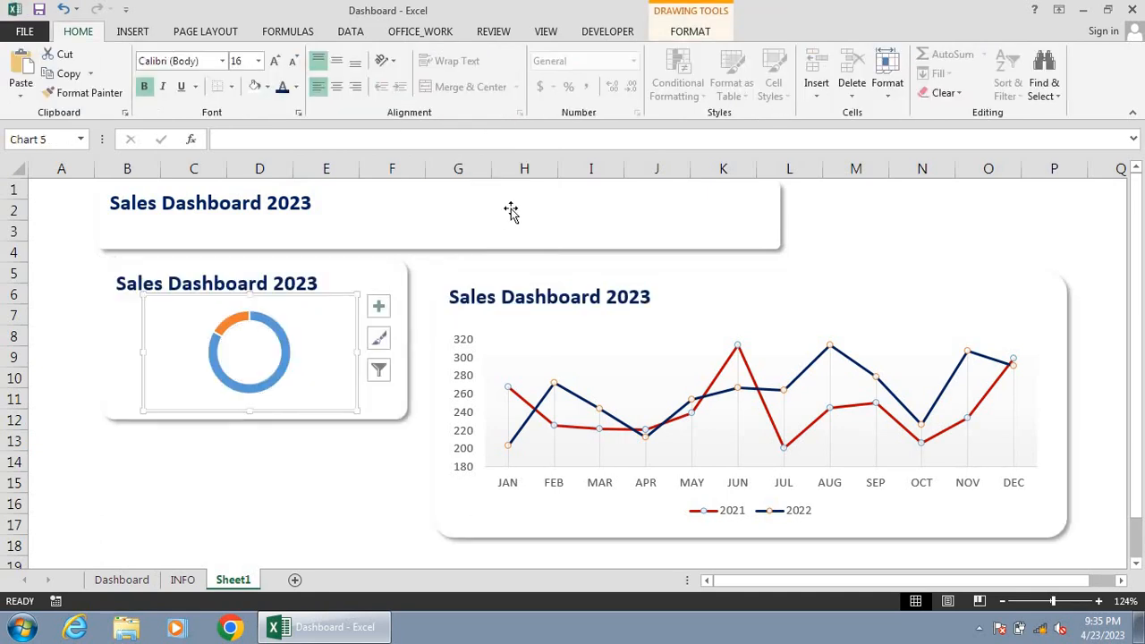
{"action": "left_click", "coordinate": [452, 92]}
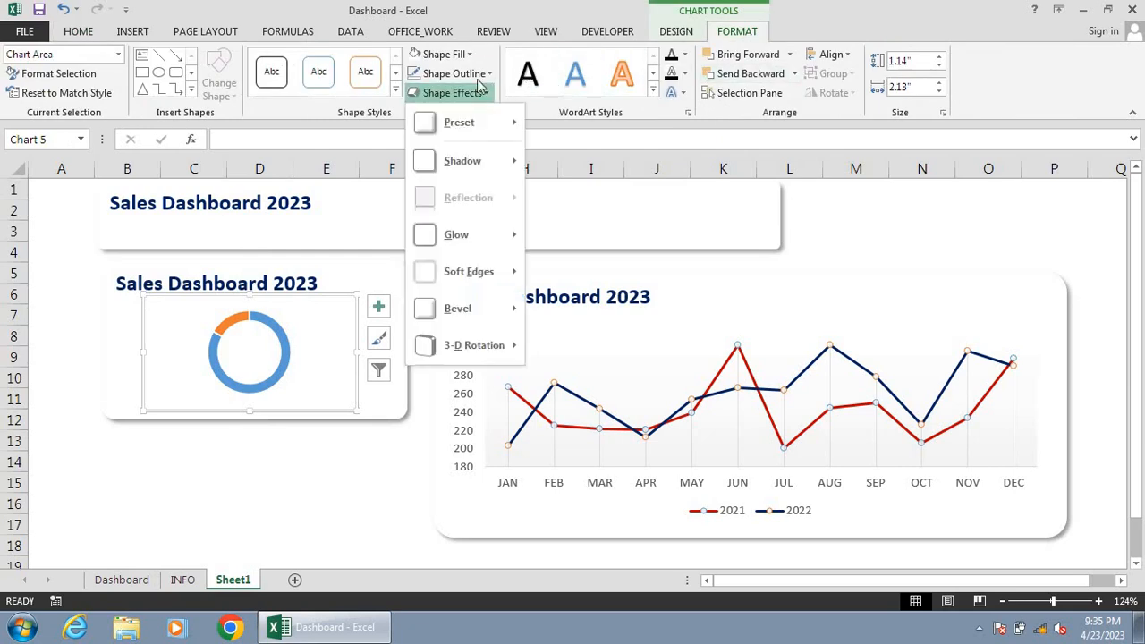
{"action": "left_click", "coordinate": [456, 74]}
{"action": "left_click", "coordinate": [456, 74]}
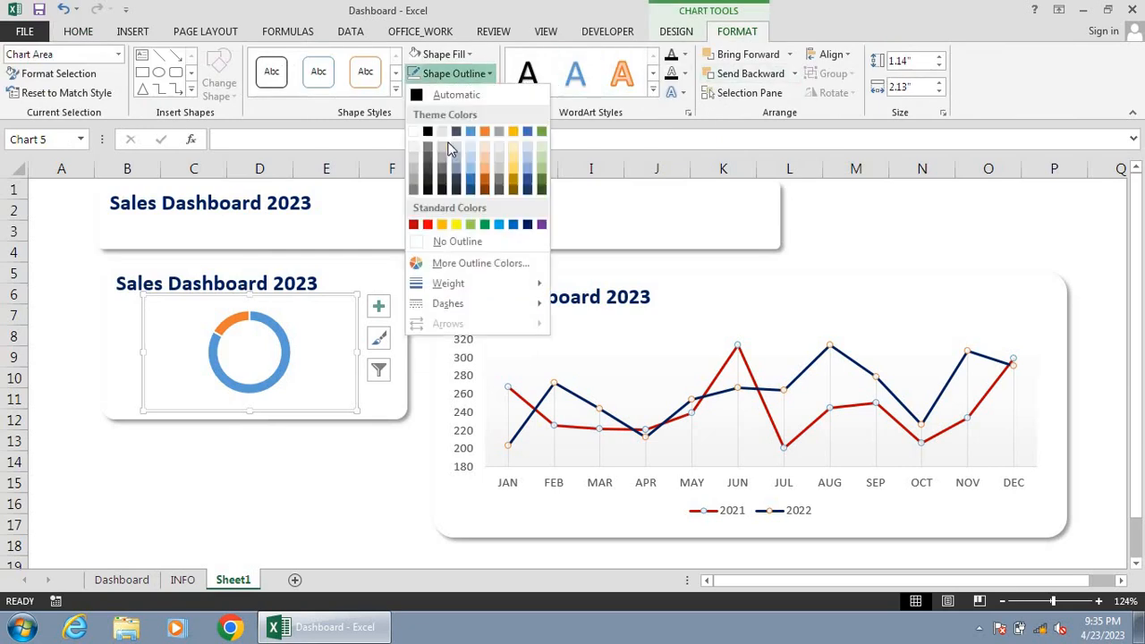
{"action": "left_click", "coordinate": [439, 242]}
{"action": "left_click", "coordinate": [353, 507]}
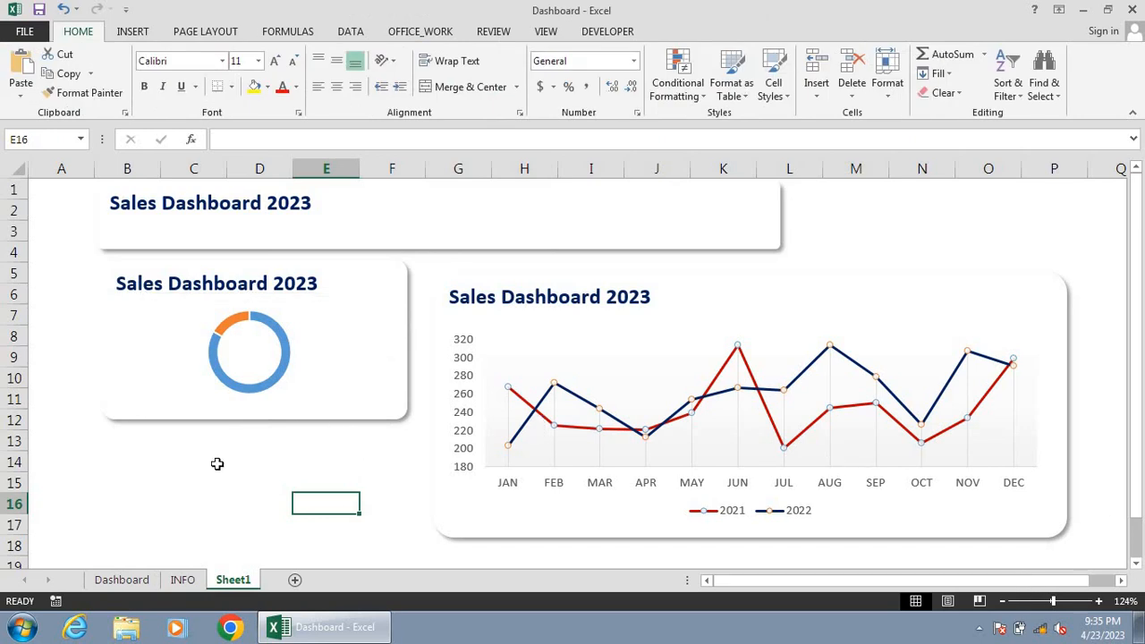
Step: Examine the finished doughnut card on the Dashboard sheet as a reference and return to Sheet1
{"action": "left_click", "coordinate": [121, 581]}
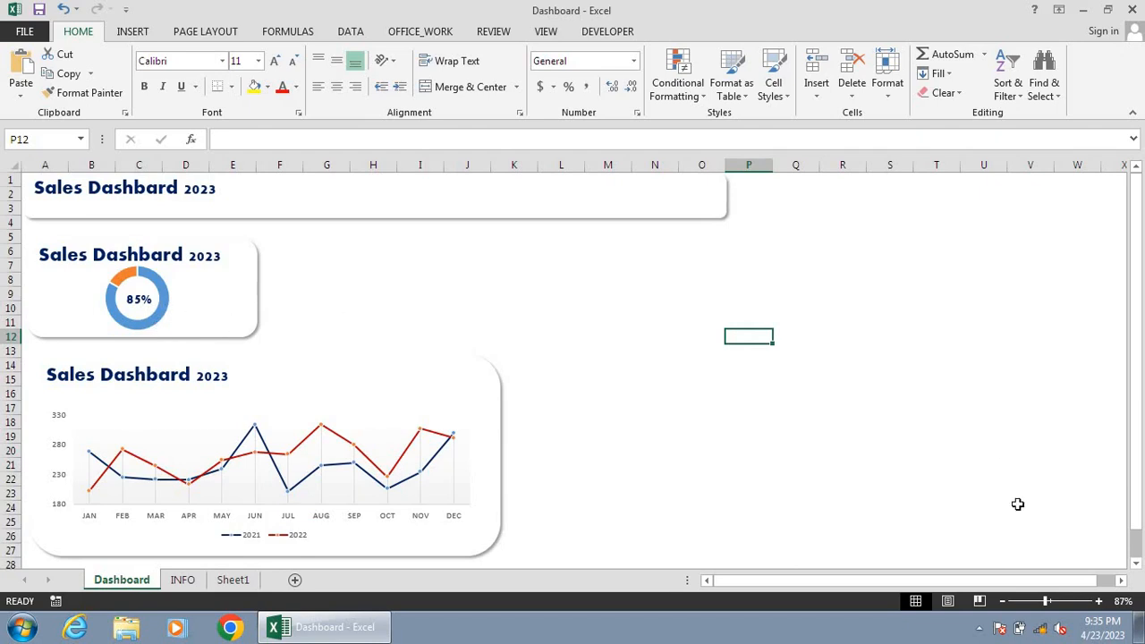
{"action": "left_click", "coordinate": [707, 581]}
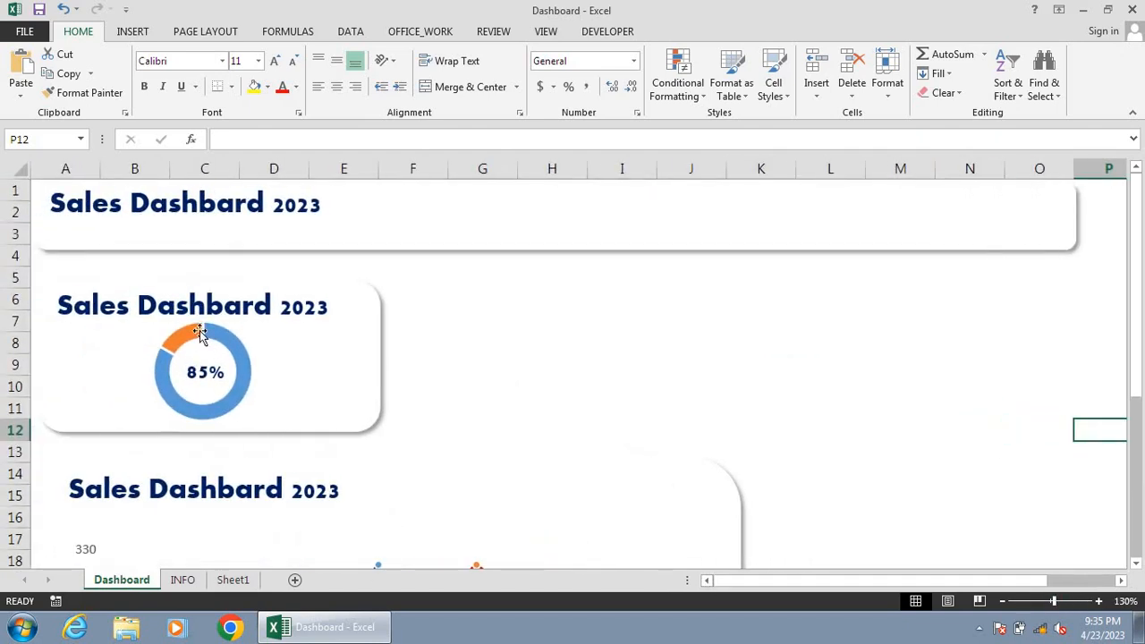
{"action": "left_click", "coordinate": [233, 580]}
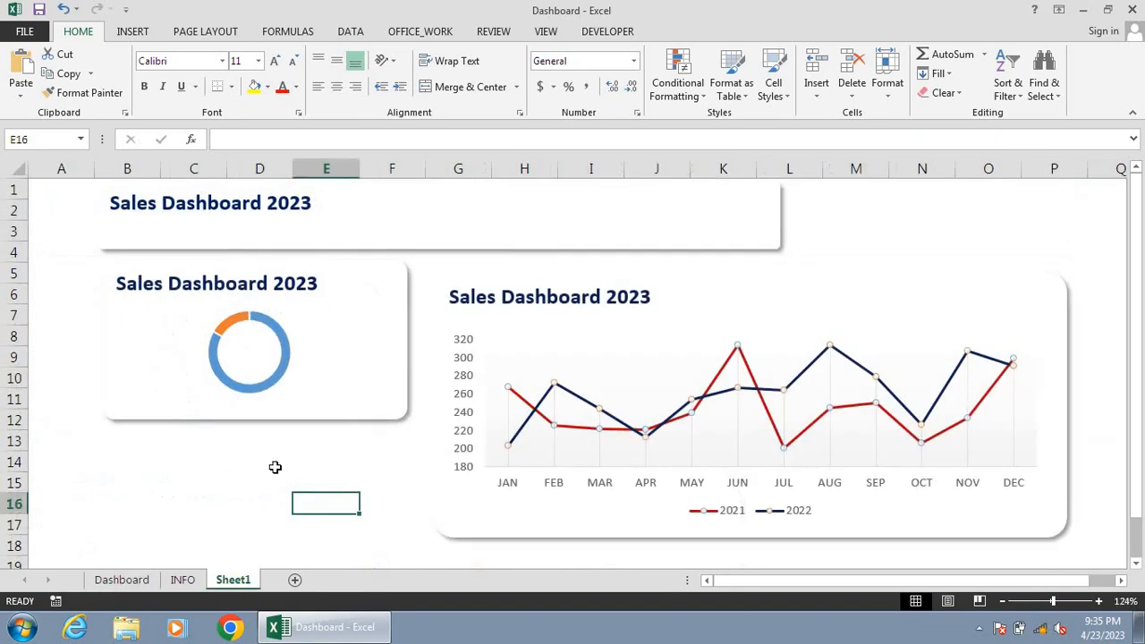
Step: Enlarge the doughnut chart slightly within its card and set its doughnut hole size to 65%
{"action": "left_click", "coordinate": [287, 377]}
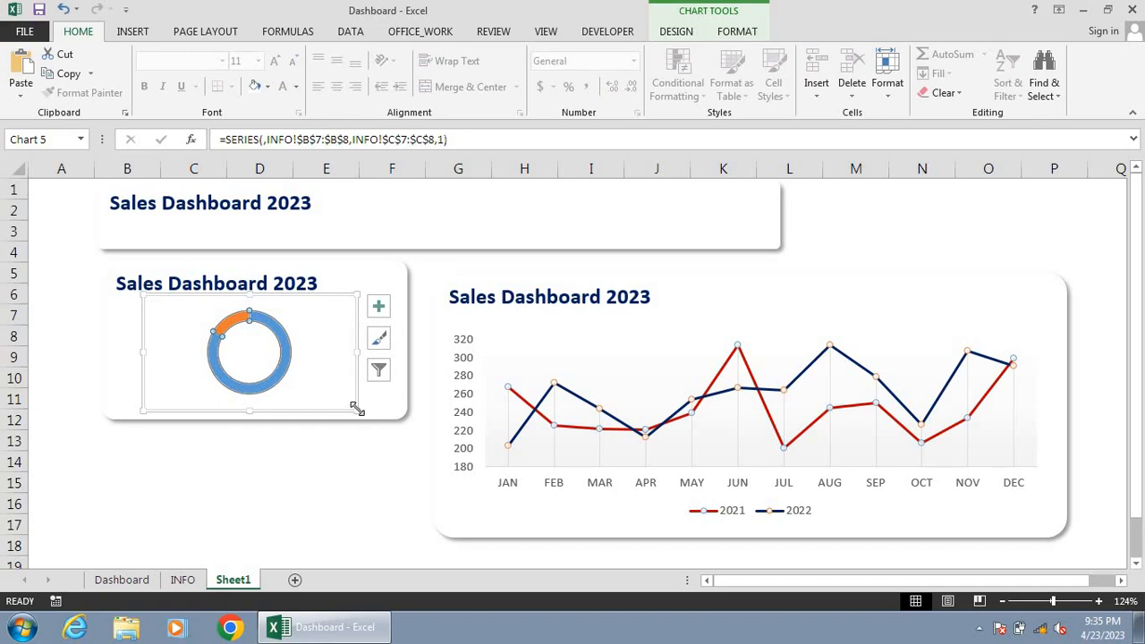
{"action": "left_click_drag", "start_coordinate": [357, 408], "coordinate": [375, 421]}
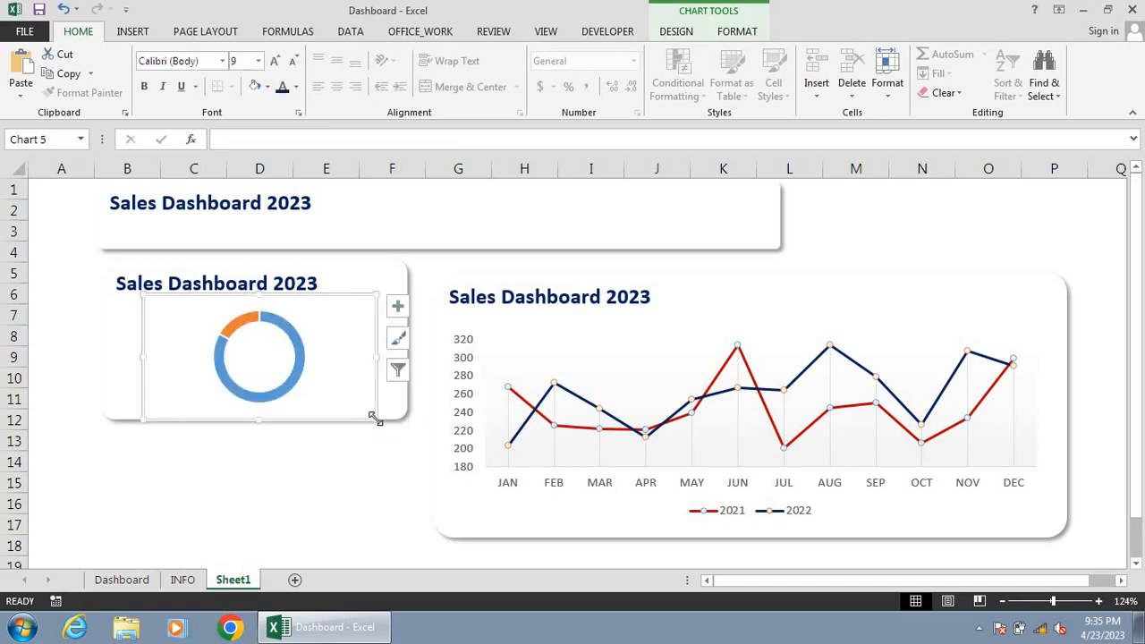
{"action": "right_click", "coordinate": [286, 393]}
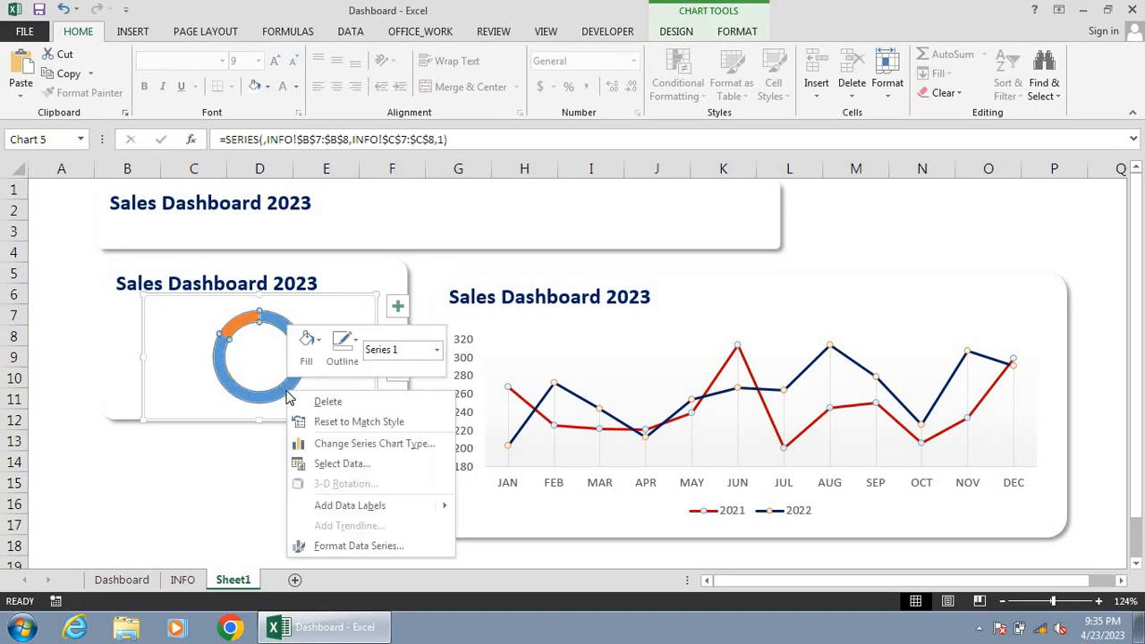
{"action": "left_click", "coordinate": [287, 394]}
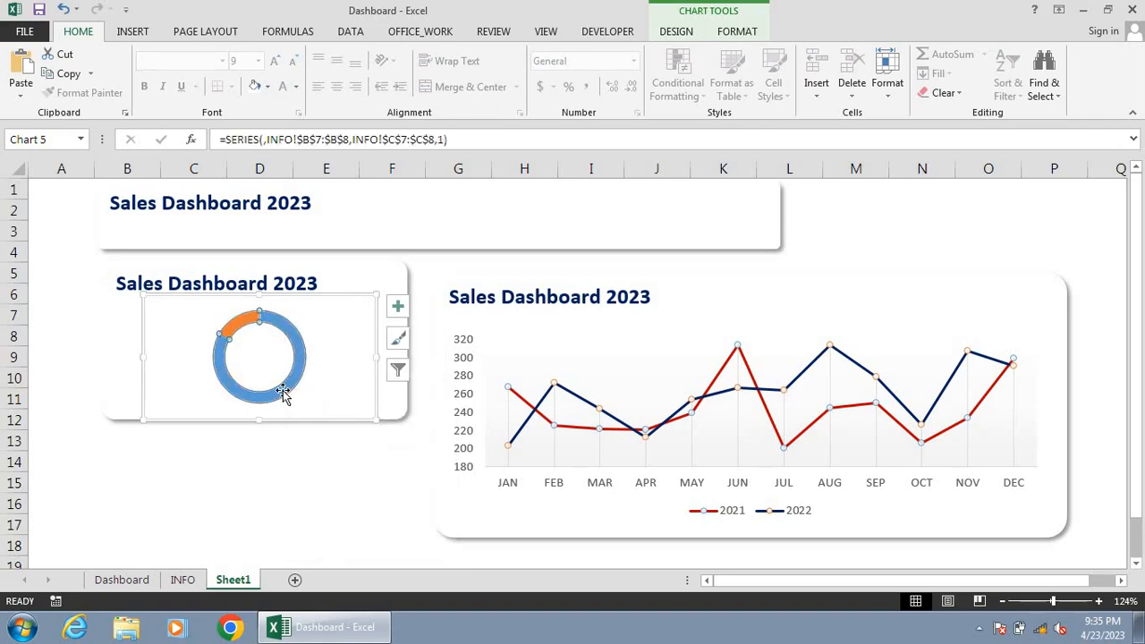
{"action": "right_click", "coordinate": [282, 390]}
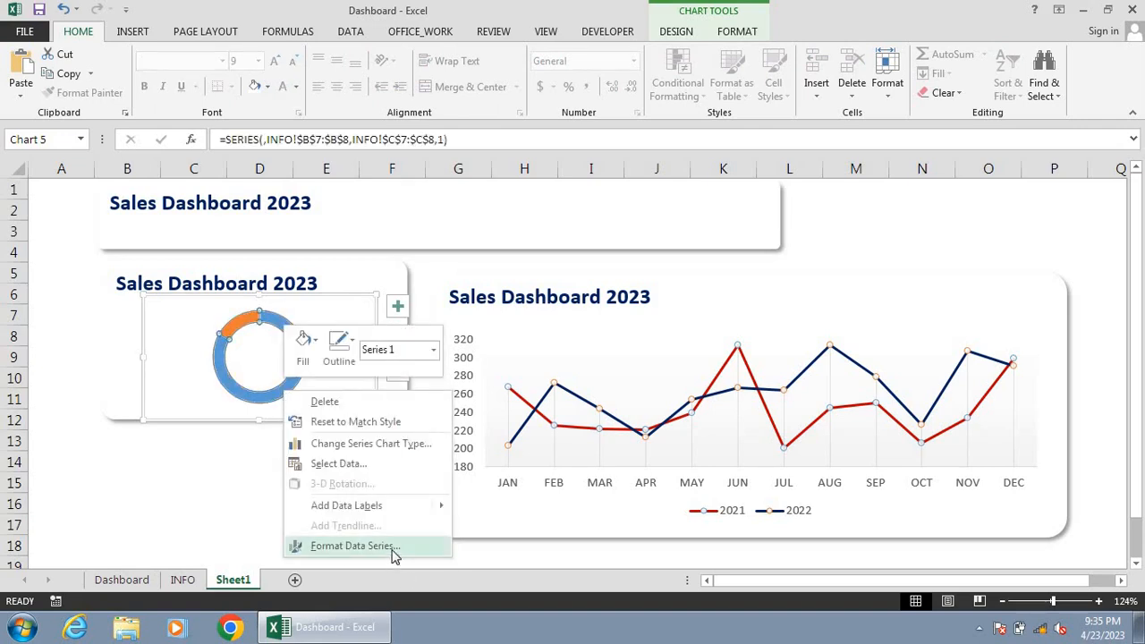
{"action": "left_click", "coordinate": [355, 545]}
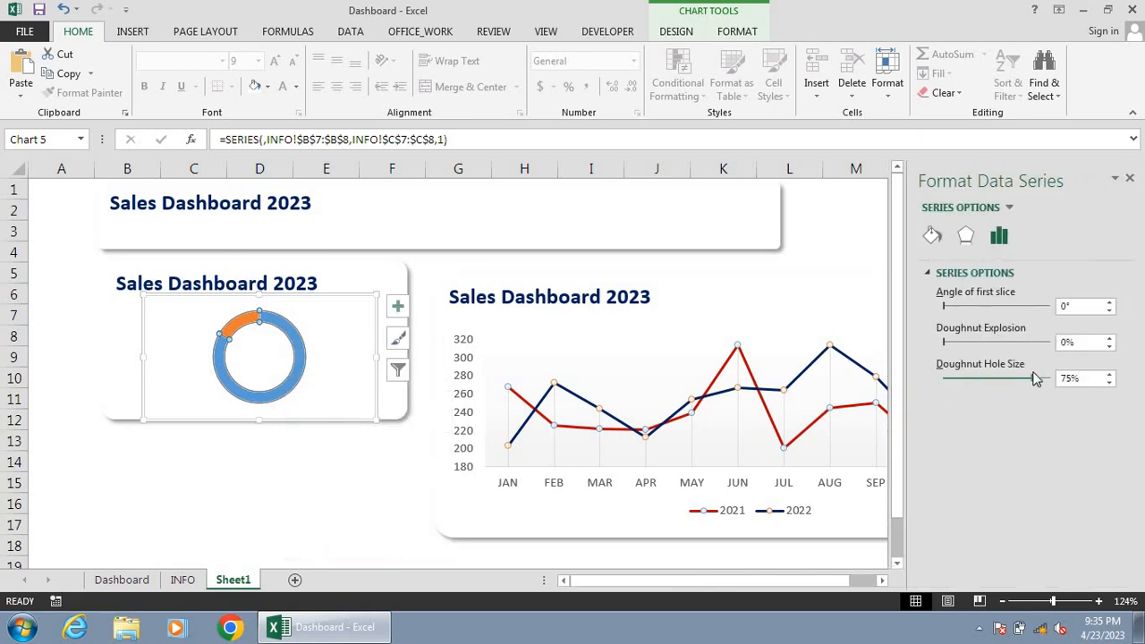
{"action": "left_click", "coordinate": [1090, 377]}
{"action": "key", "text": "BackSpace"}
{"action": "key", "text": "BackSpace"}
{"action": "key", "text": "BackSpace"}
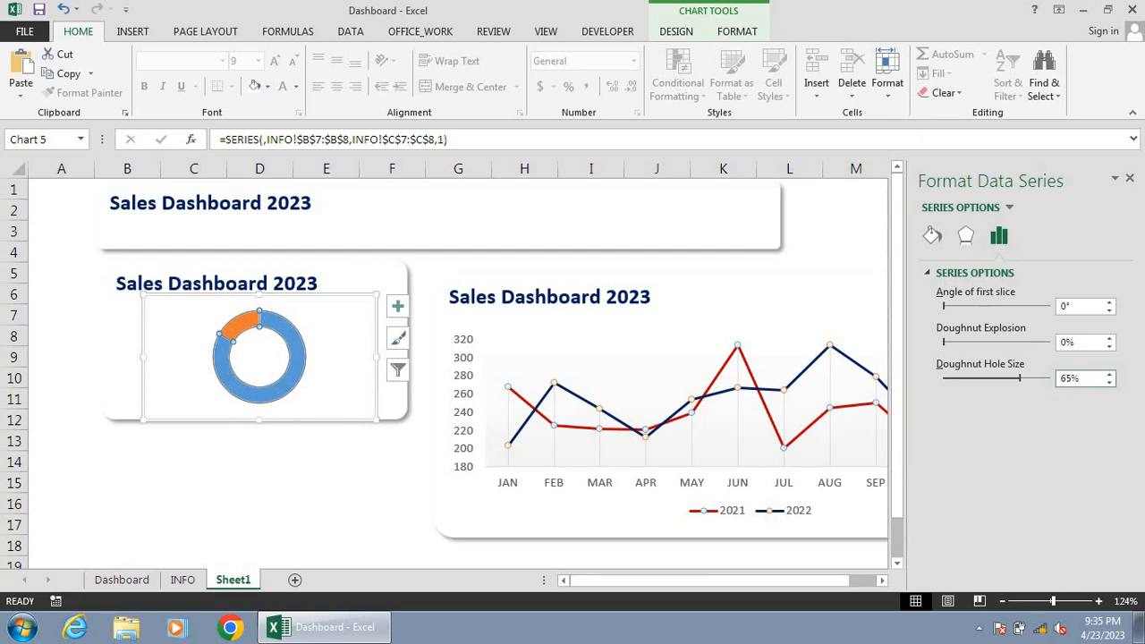
{"action": "left_click", "coordinate": [274, 445]}
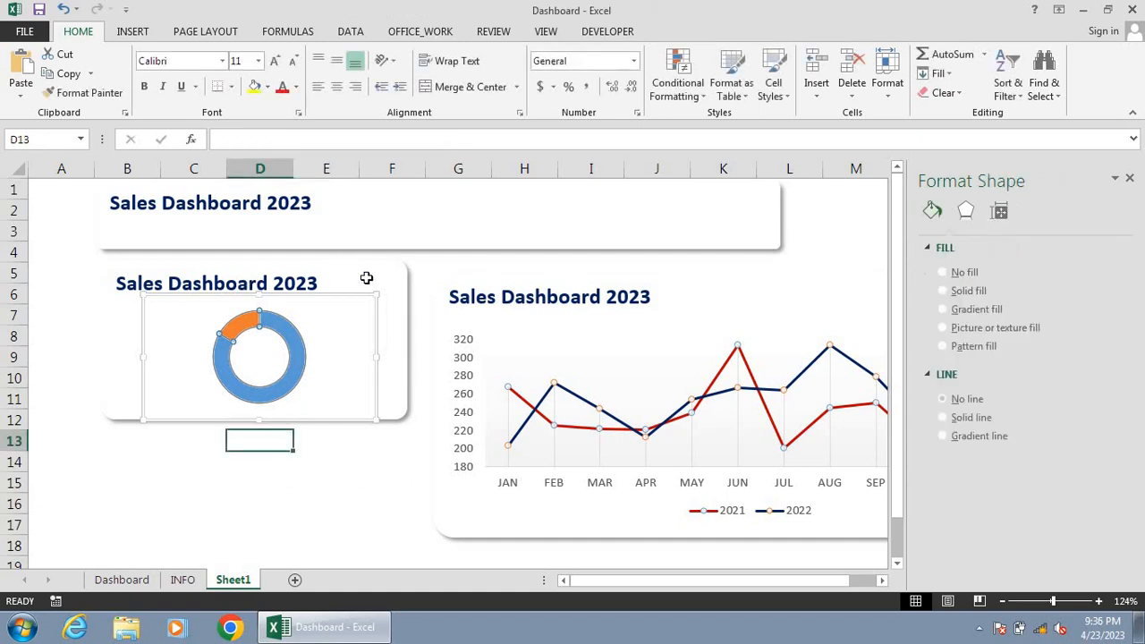
{"action": "left_click", "coordinate": [423, 438]}
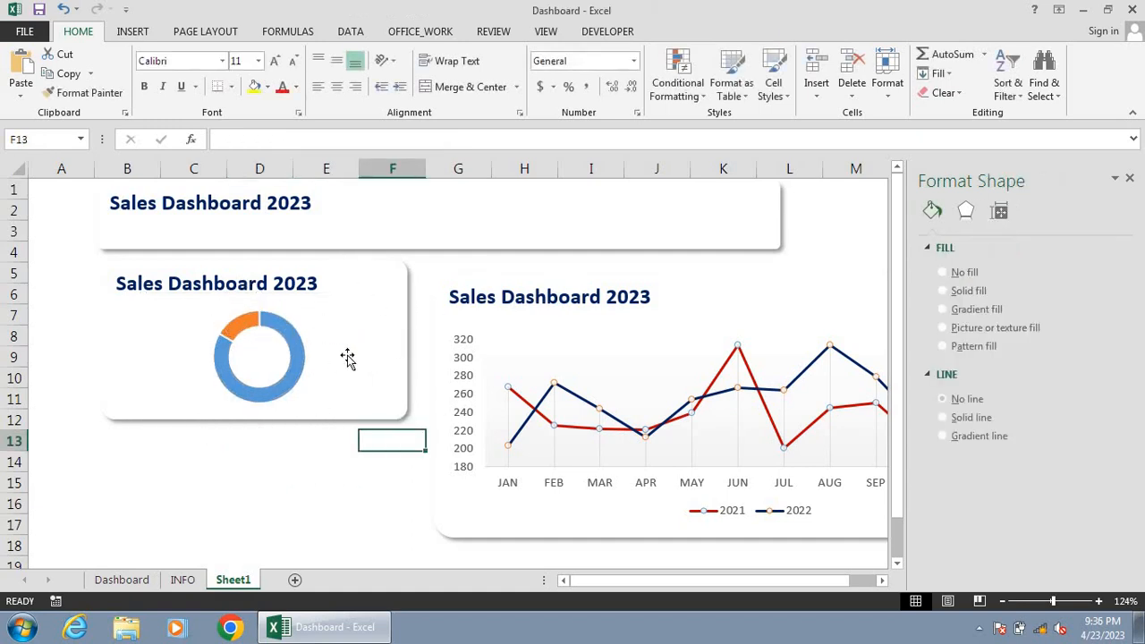
{"action": "left_click", "coordinate": [1130, 181]}
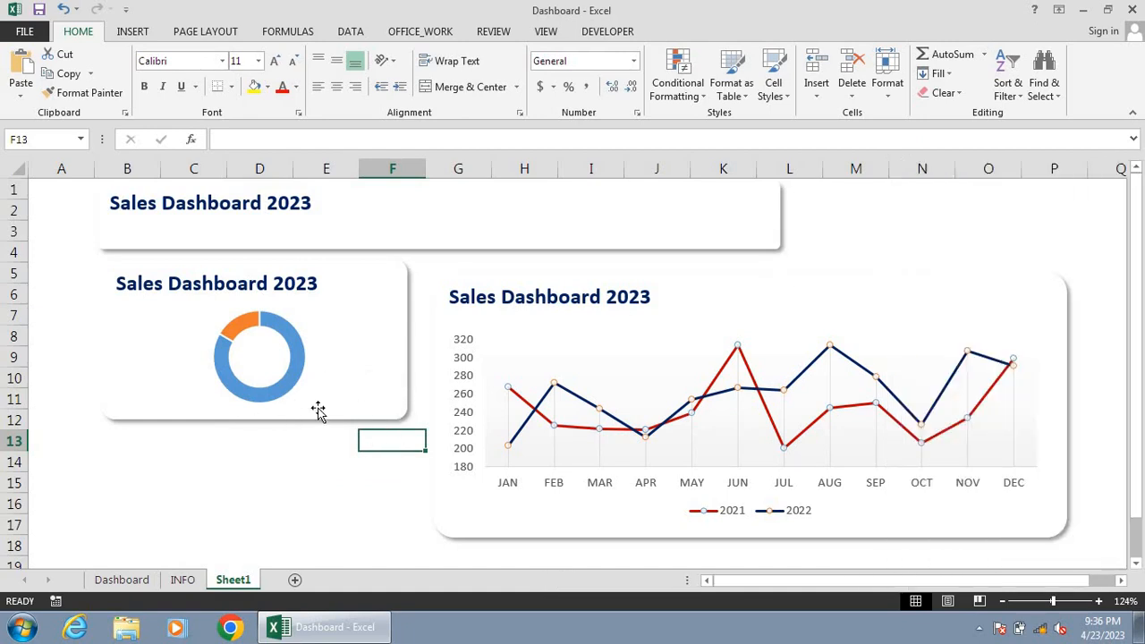
Step: Compare the Sheet1 doughnut with the one on the Dashboard sheet and the Sales KPI rows on INFO
{"action": "left_click", "coordinate": [281, 391]}
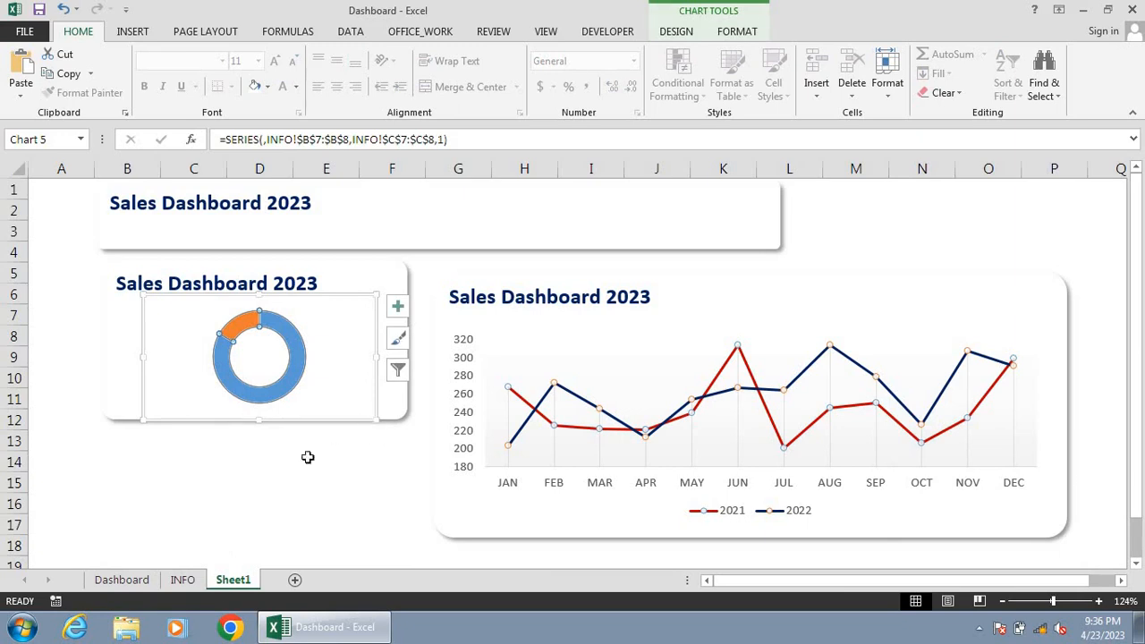
{"action": "left_click", "coordinate": [120, 583]}
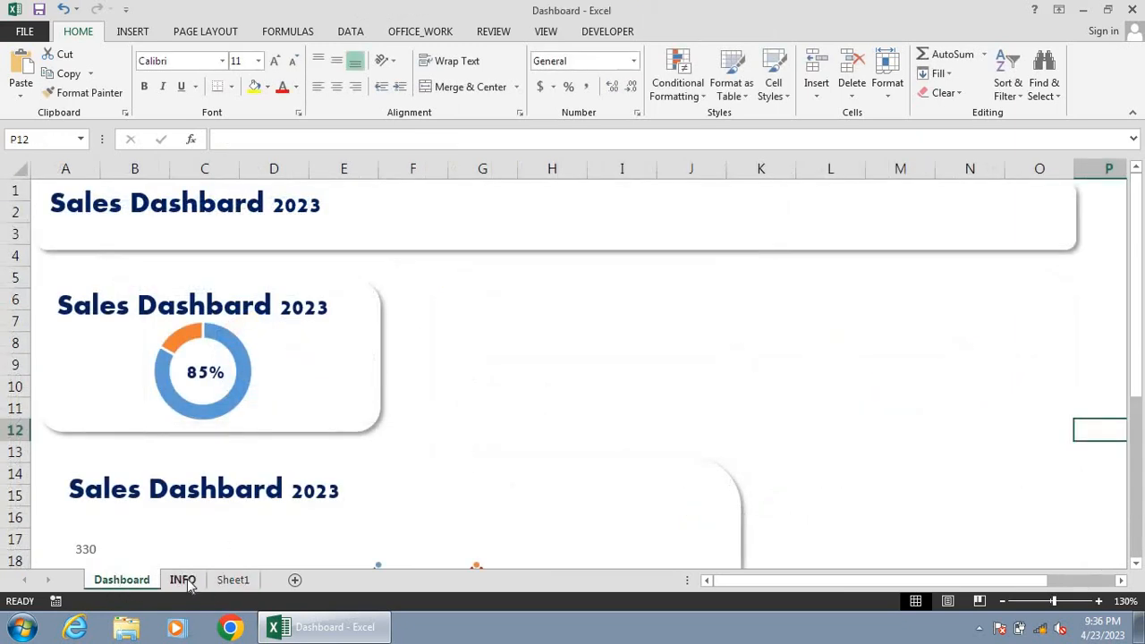
{"action": "left_click", "coordinate": [182, 580]}
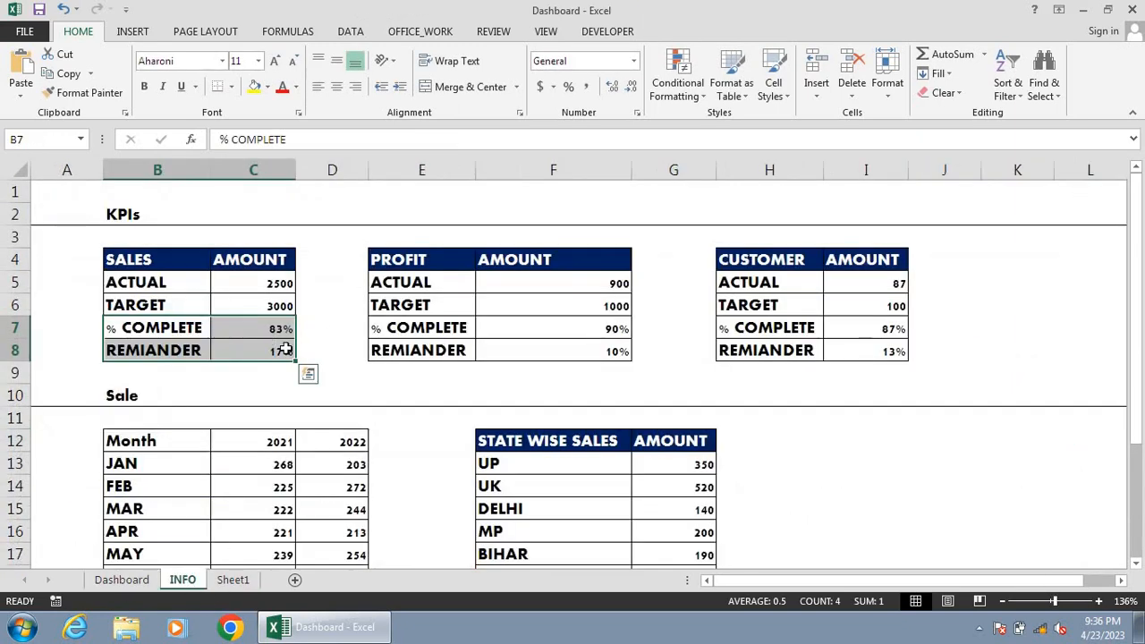
{"action": "left_click", "coordinate": [232, 580]}
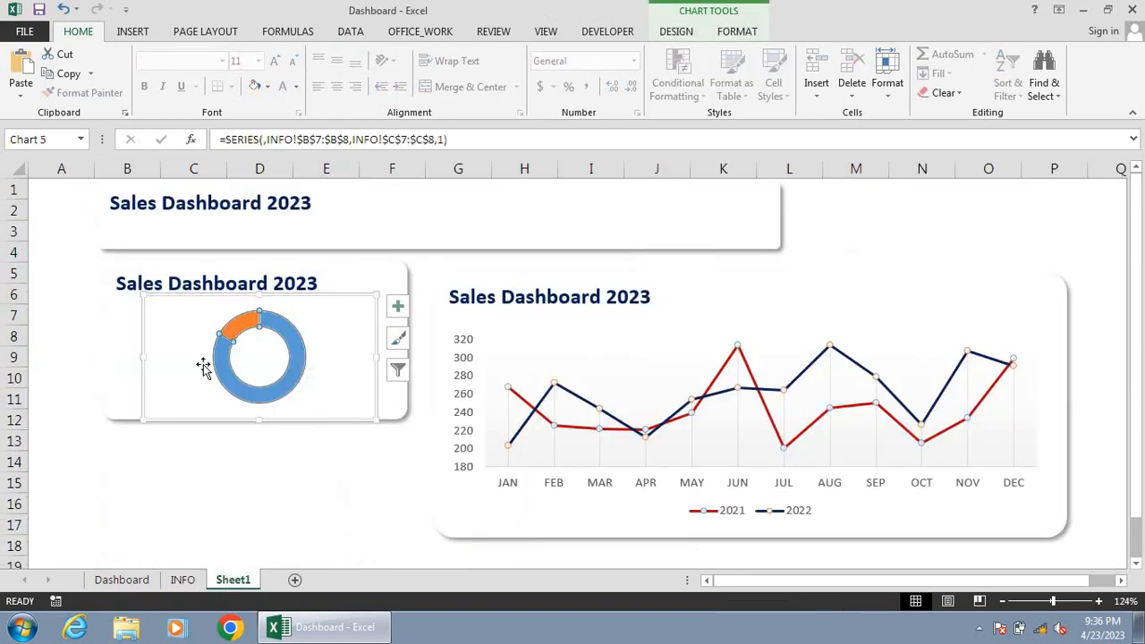
{"action": "left_click", "coordinate": [348, 446]}
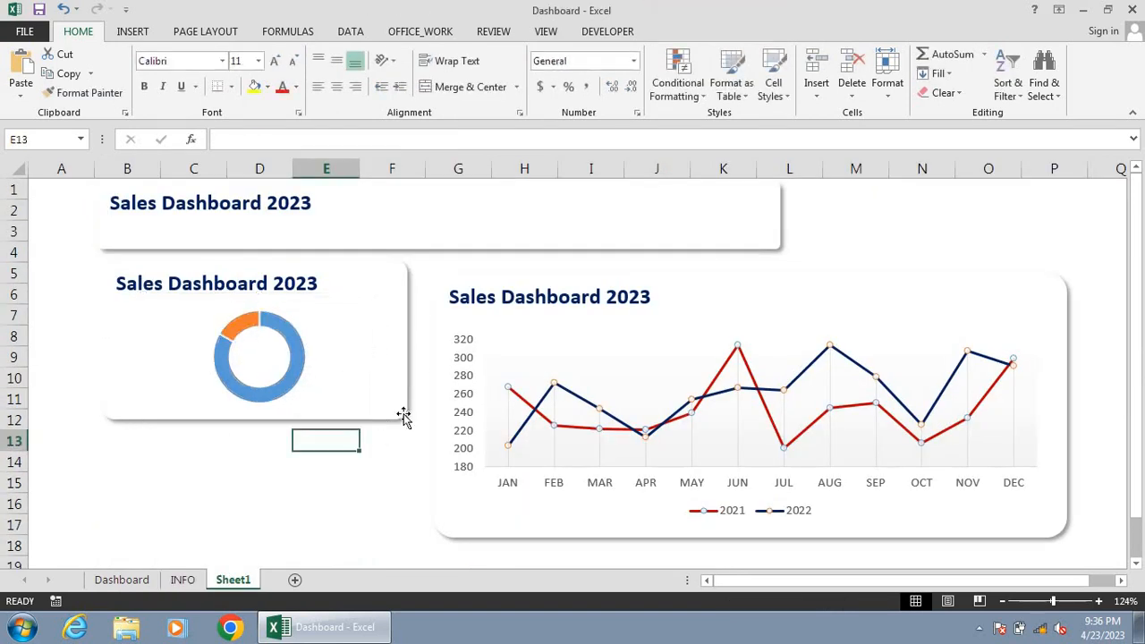
Step: Remove the fill from the orange remainder slice of the Sheet1 doughnut chart
{"action": "left_click", "coordinate": [285, 386]}
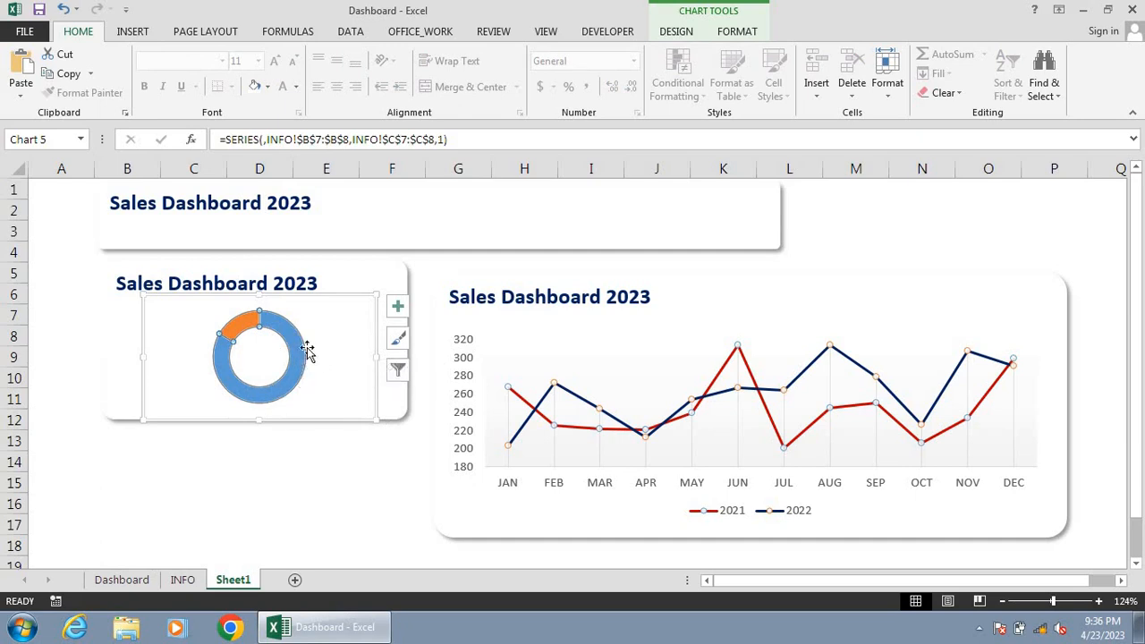
{"action": "left_click", "coordinate": [244, 331]}
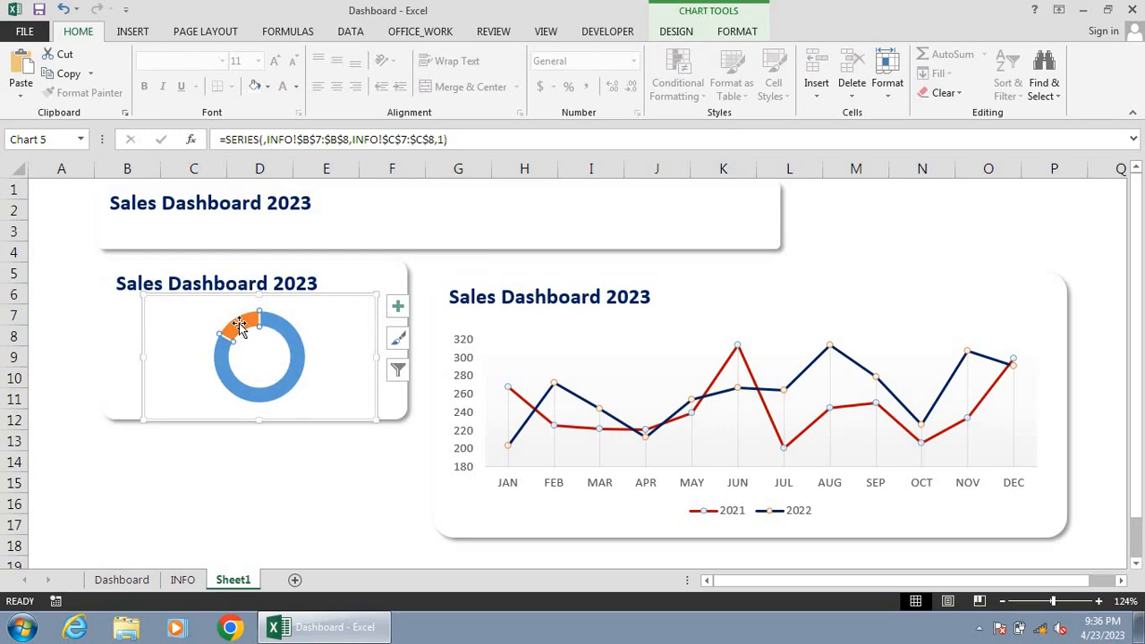
{"action": "left_click", "coordinate": [739, 33]}
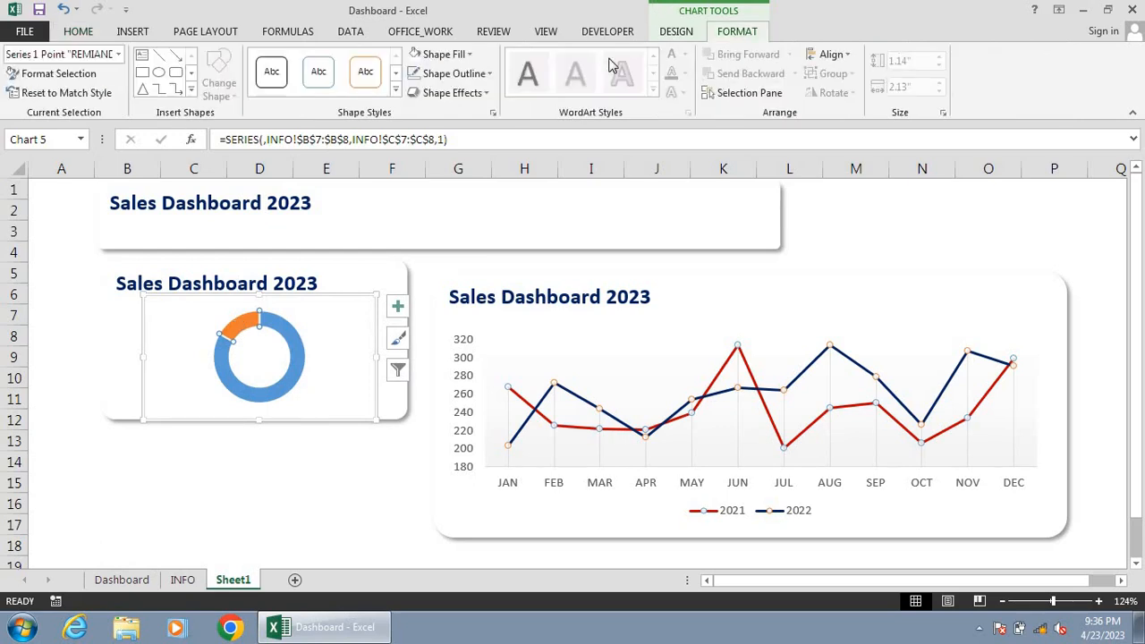
{"action": "left_click", "coordinate": [443, 54]}
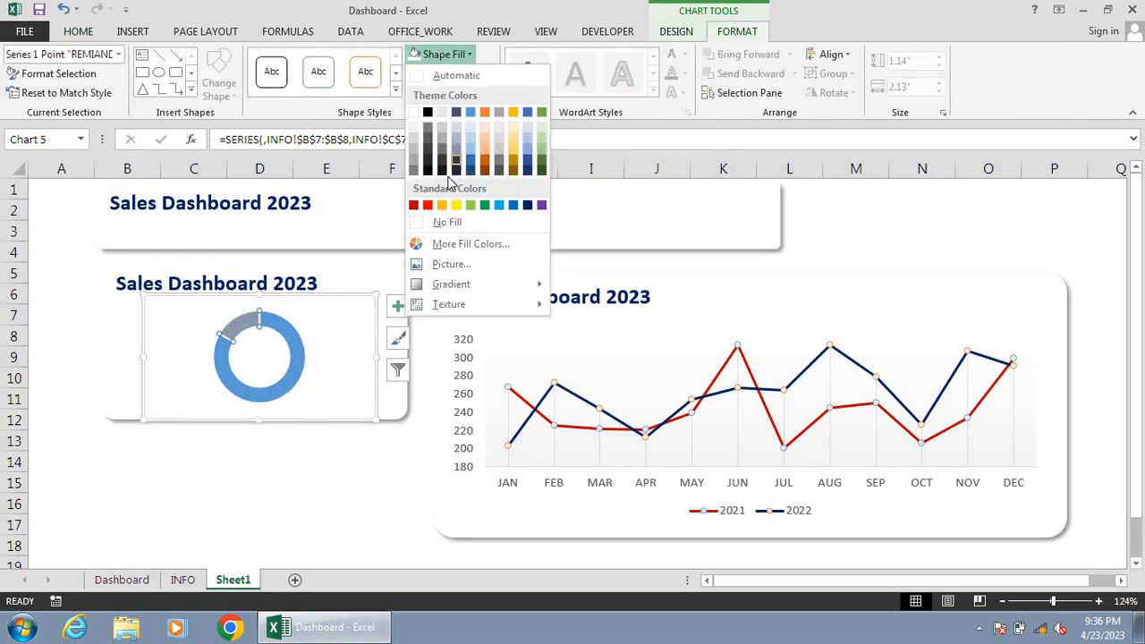
{"action": "left_click", "coordinate": [443, 223]}
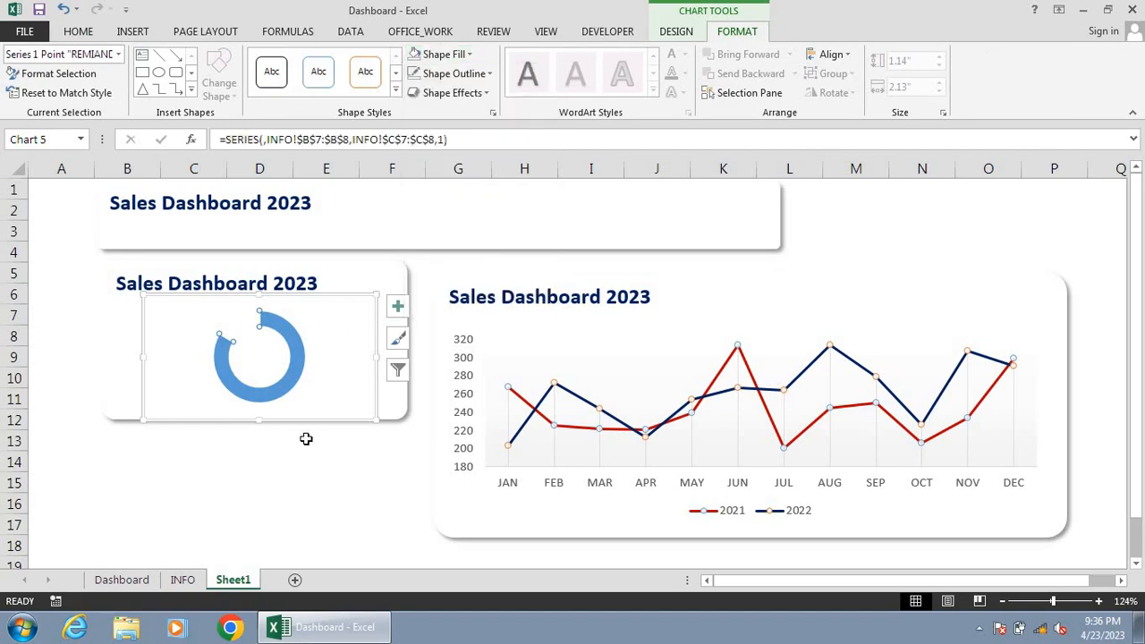
{"action": "left_click", "coordinate": [306, 440]}
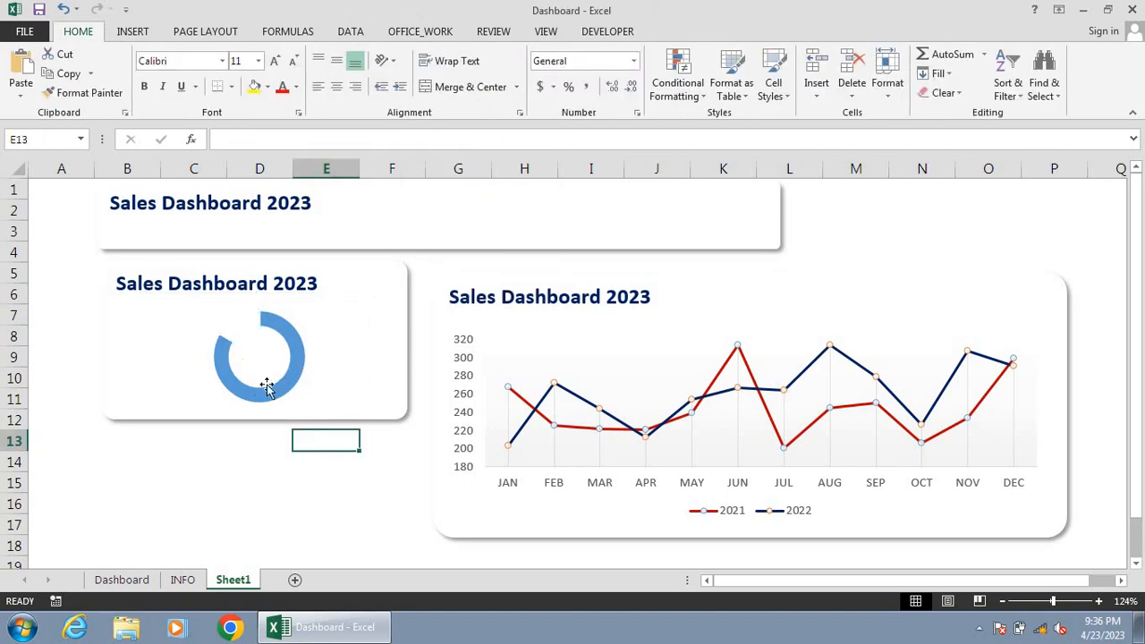
Step: Set the Sales ACTUAL amount in cell C5 of INFO to 2900 and return to Sheet1 to check the doughnut
{"action": "left_click", "coordinate": [182, 580]}
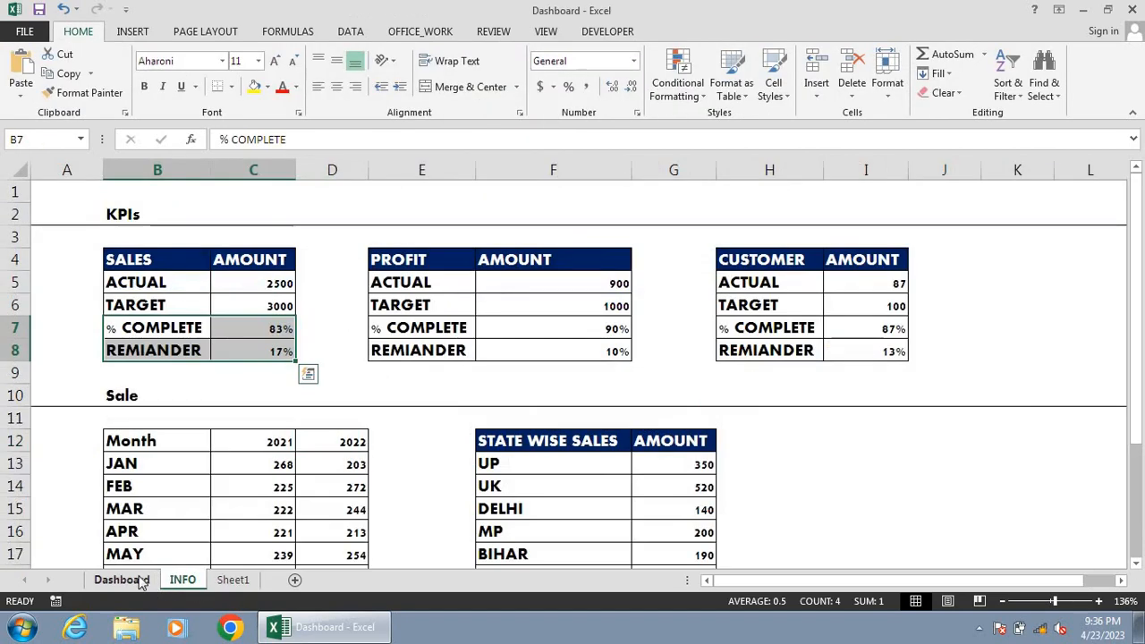
{"action": "left_click", "coordinate": [269, 333]}
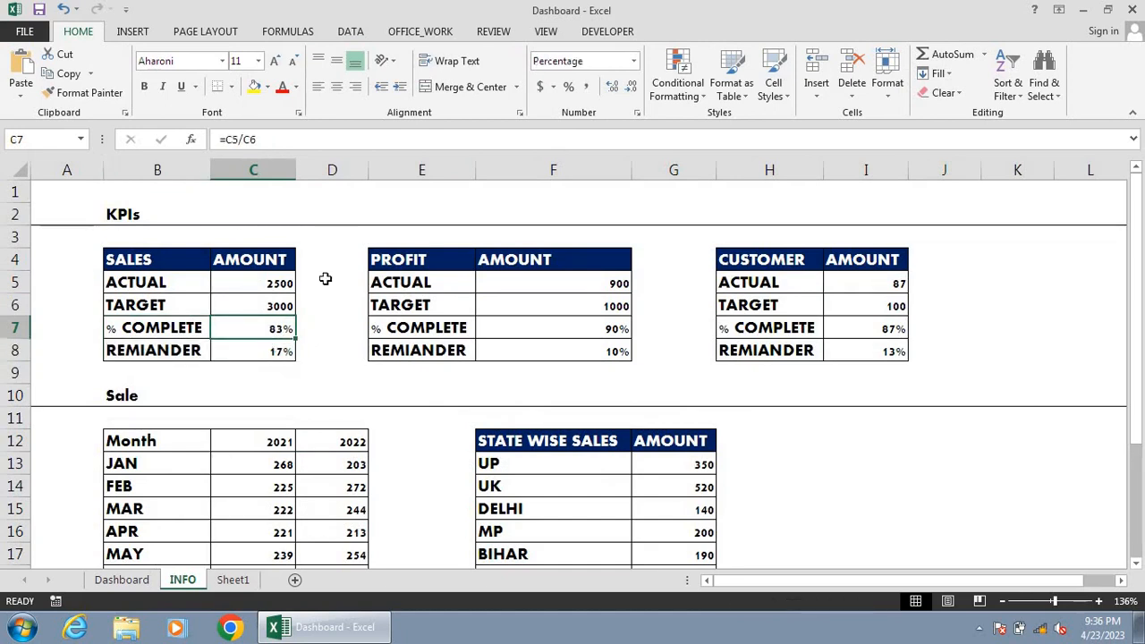
{"action": "left_click", "coordinate": [261, 284]}
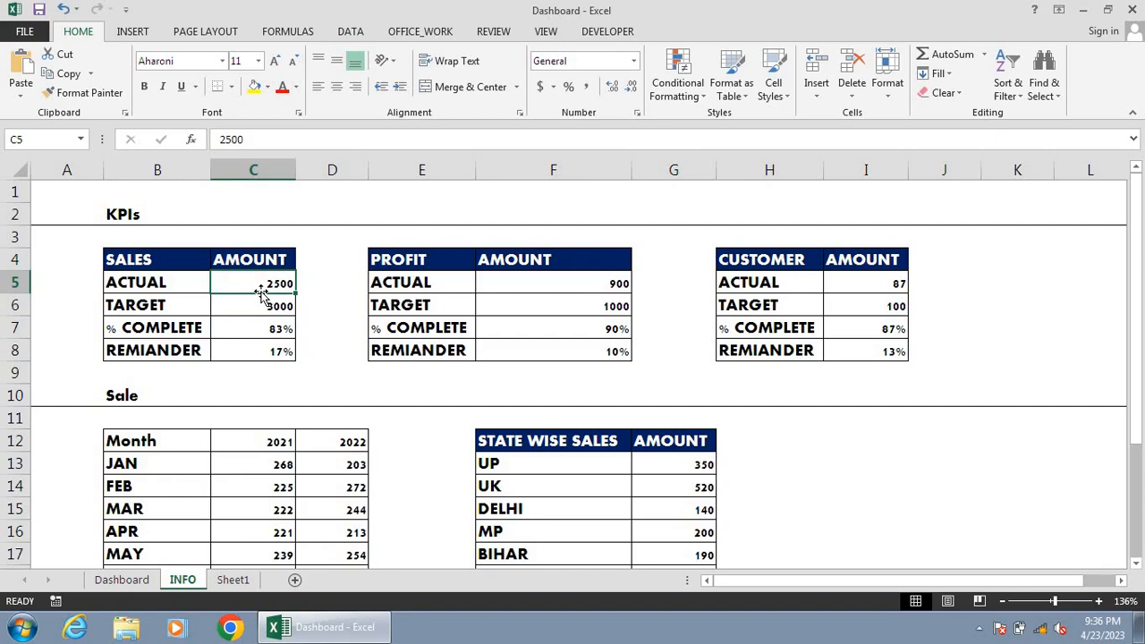
{"action": "type", "text": "2"}
{"action": "key", "text": "Return"}
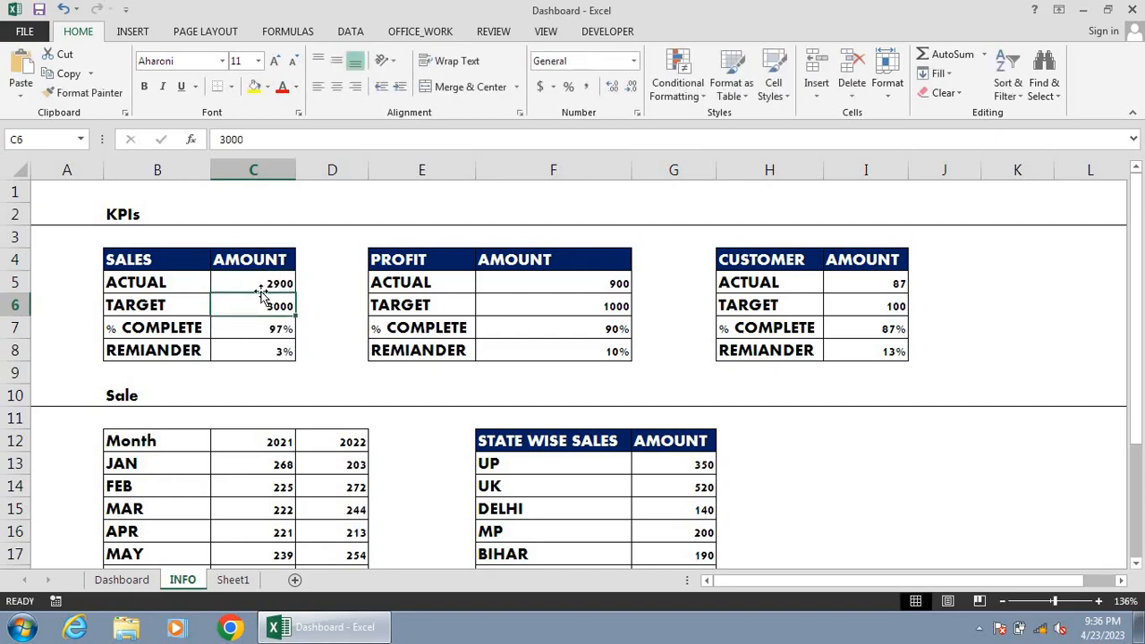
{"action": "left_click", "coordinate": [233, 580]}
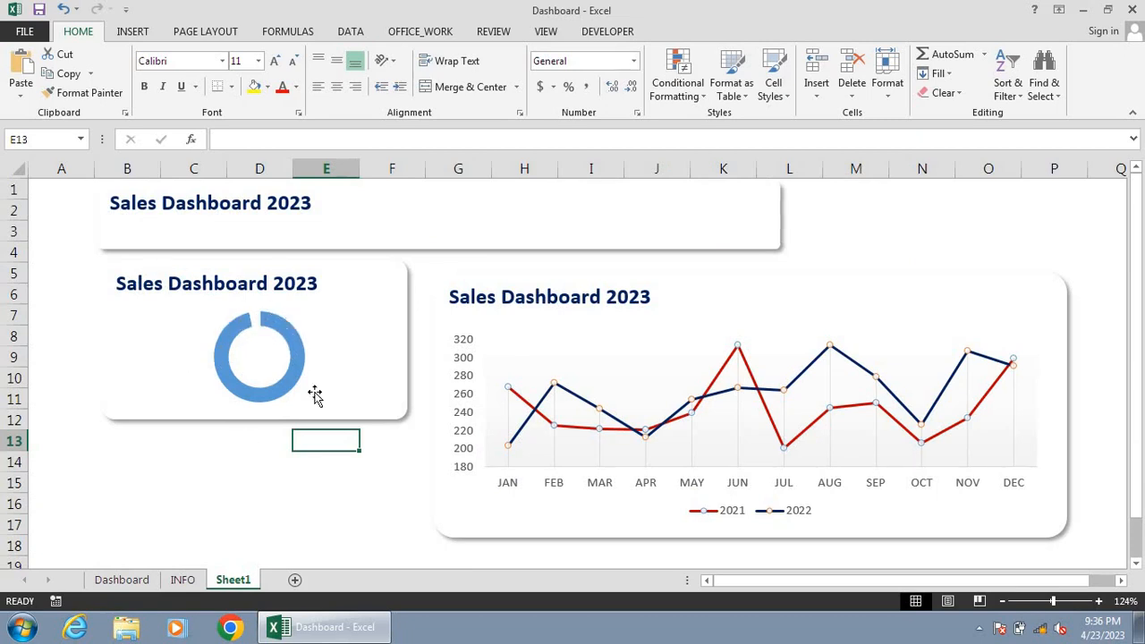
Step: Try to draw a text box in the doughnut's centre and link it to the Sales % COMPLETE cell C7 on INFO
{"action": "left_click", "coordinate": [135, 32]}
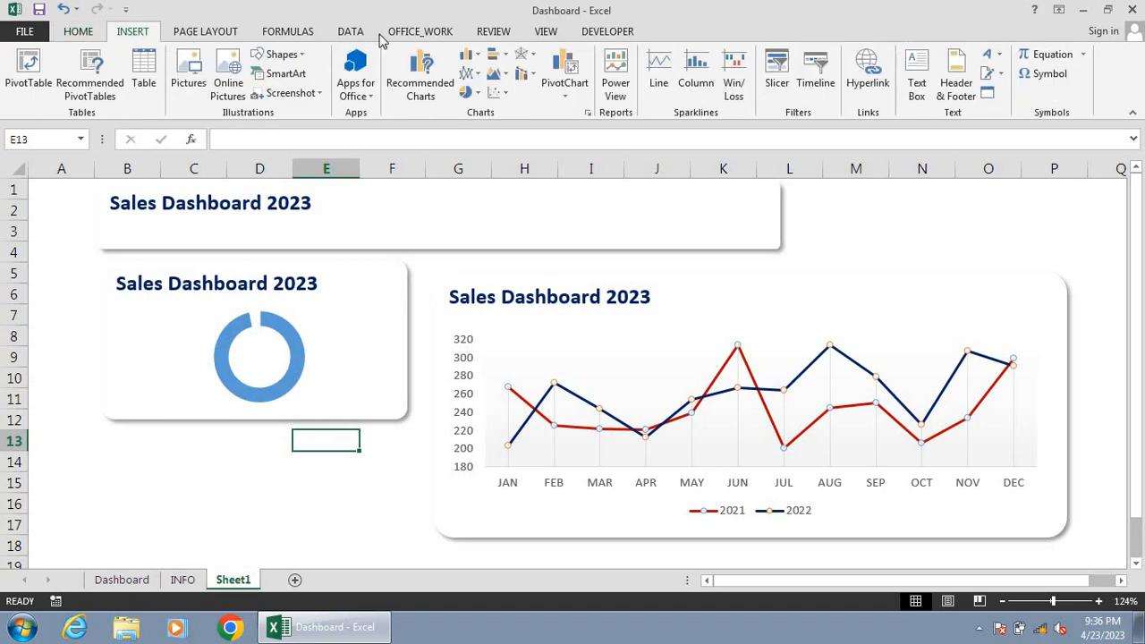
{"action": "left_click", "coordinate": [281, 54]}
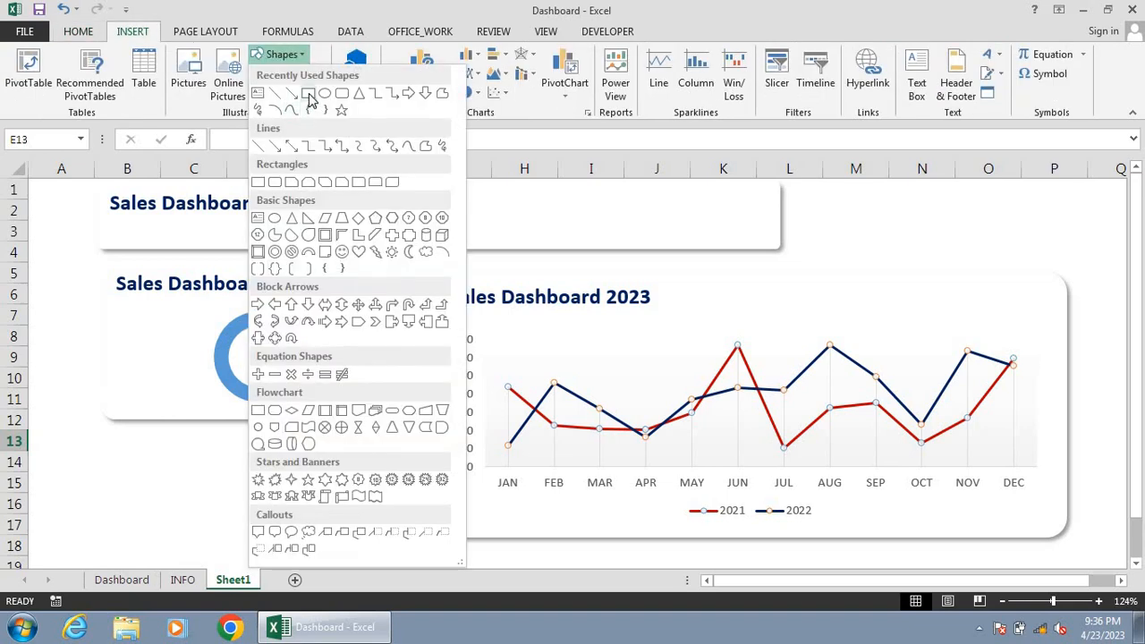
{"action": "left_click", "coordinate": [258, 93]}
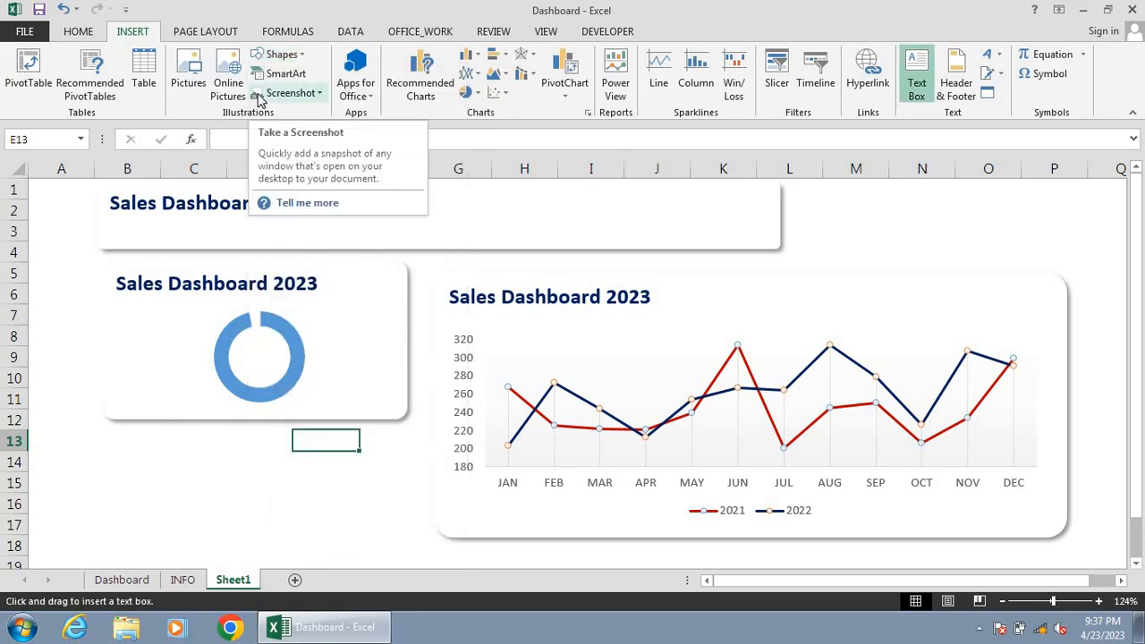
{"action": "left_click_drag", "start_coordinate": [241, 343], "coordinate": [286, 372]}
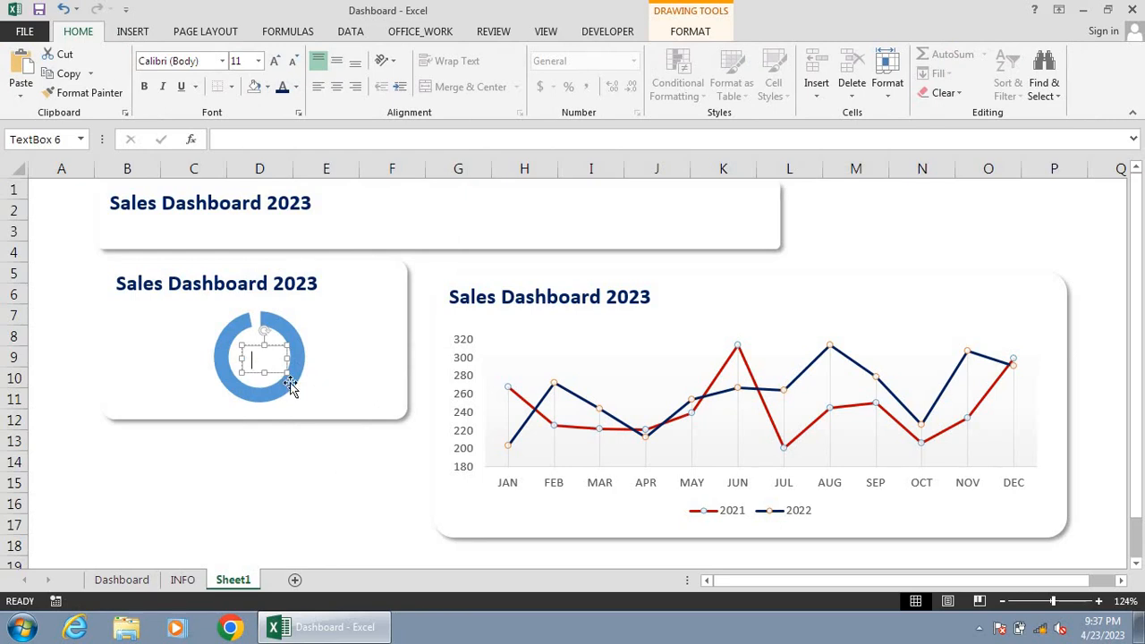
{"action": "type", "text": "="}
{"action": "left_click", "coordinate": [135, 581]}
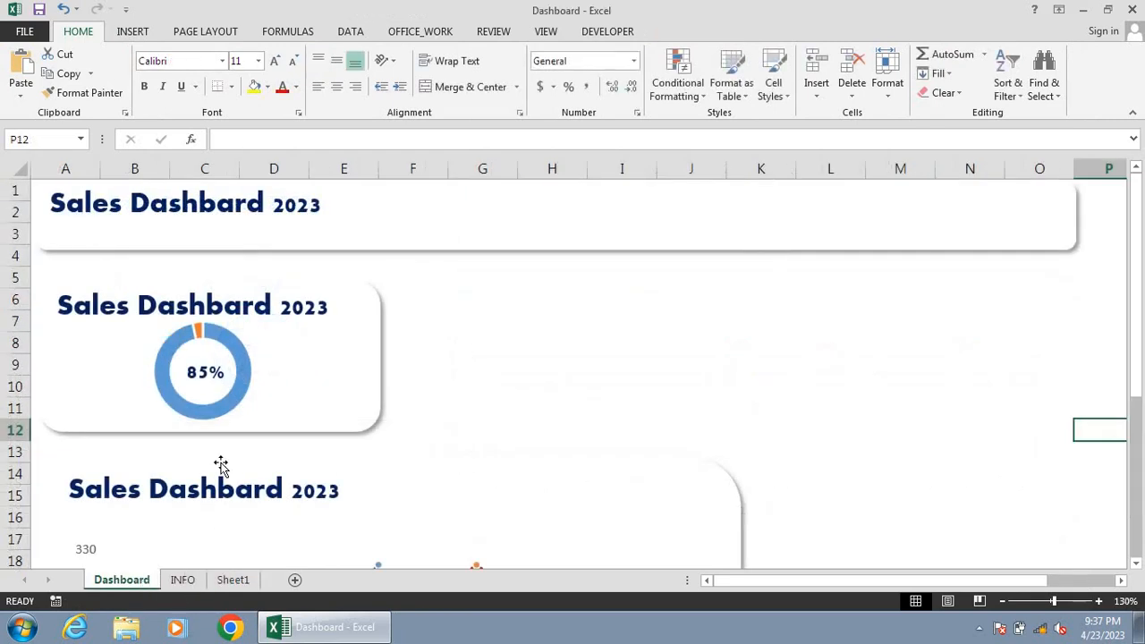
{"action": "left_click", "coordinate": [184, 581]}
{"action": "left_click", "coordinate": [274, 329]}
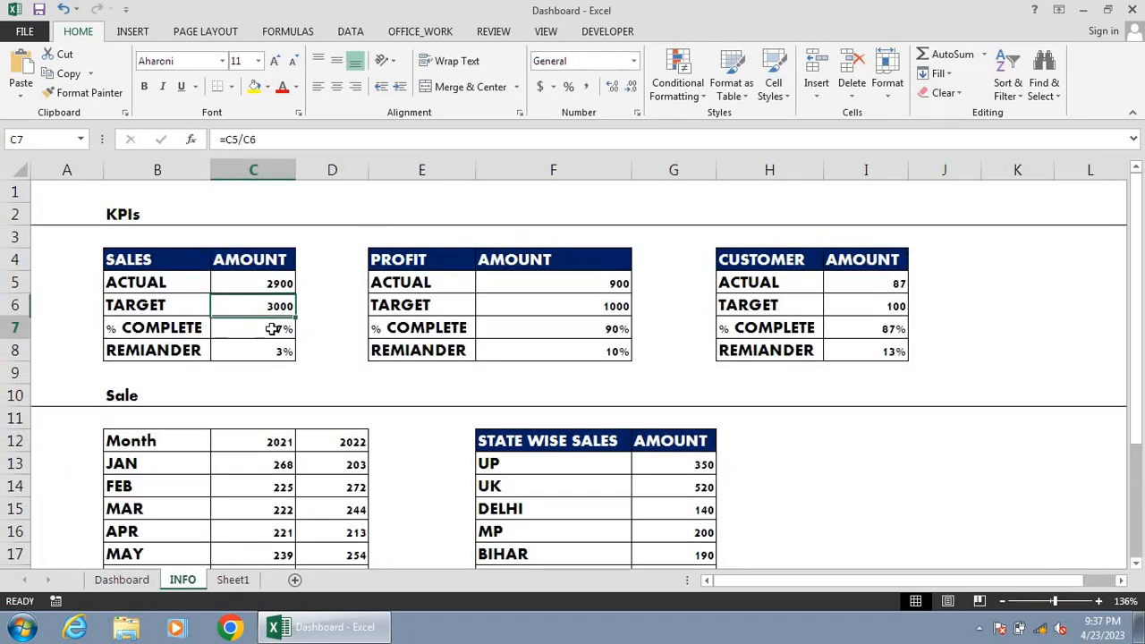
{"action": "left_click", "coordinate": [240, 582]}
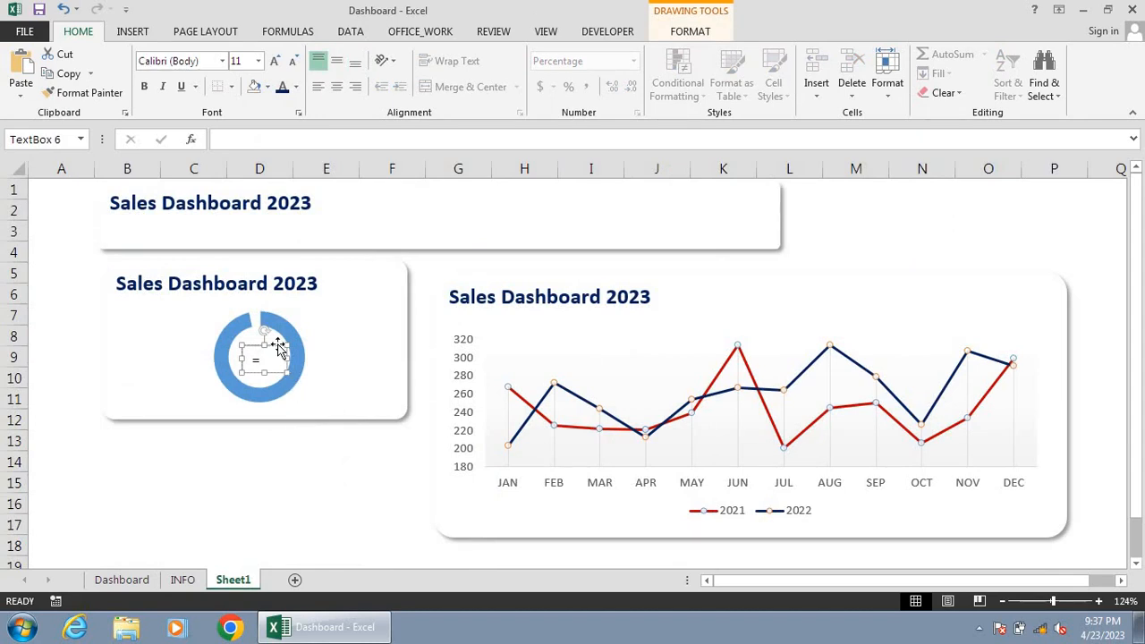
{"action": "key", "text": "Escape"}
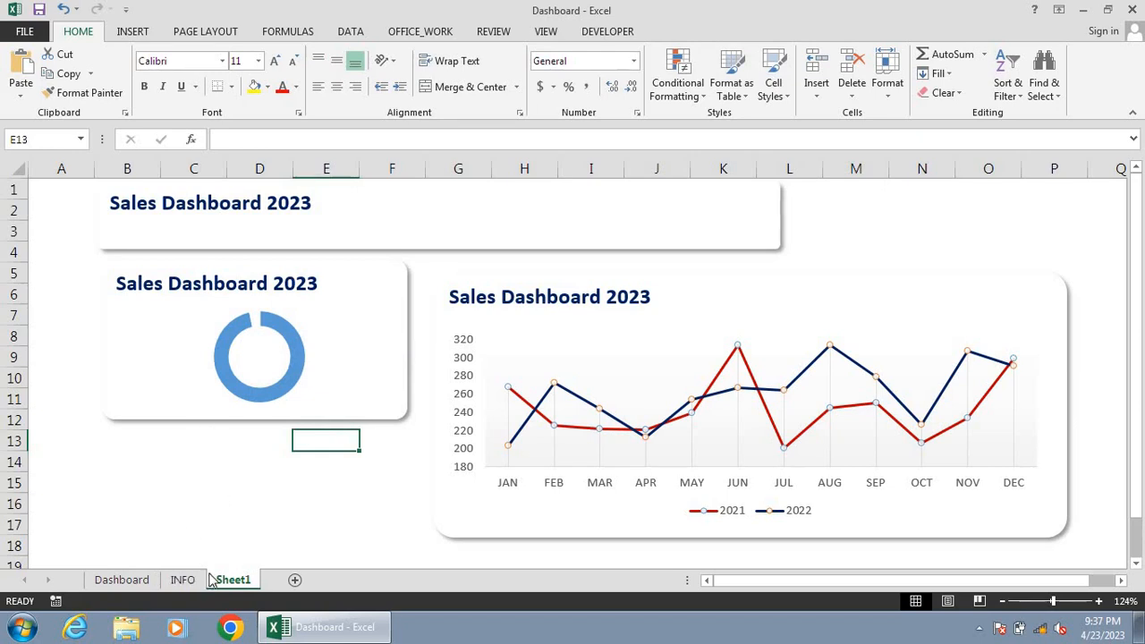
{"action": "right_click", "coordinate": [272, 378]}
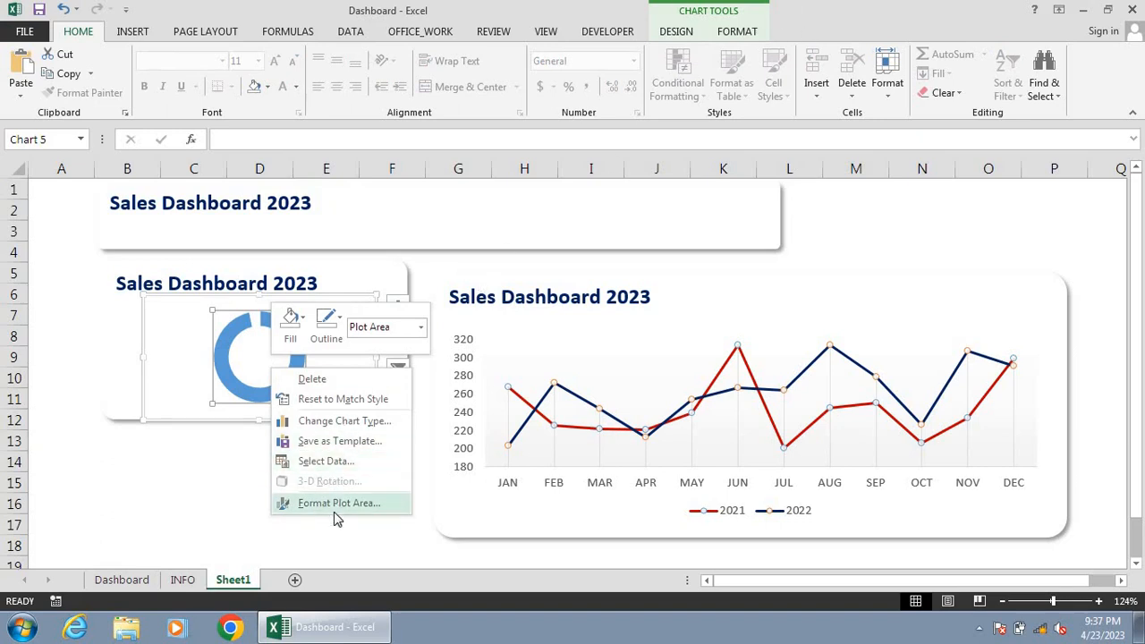
{"action": "left_click", "coordinate": [677, 37]}
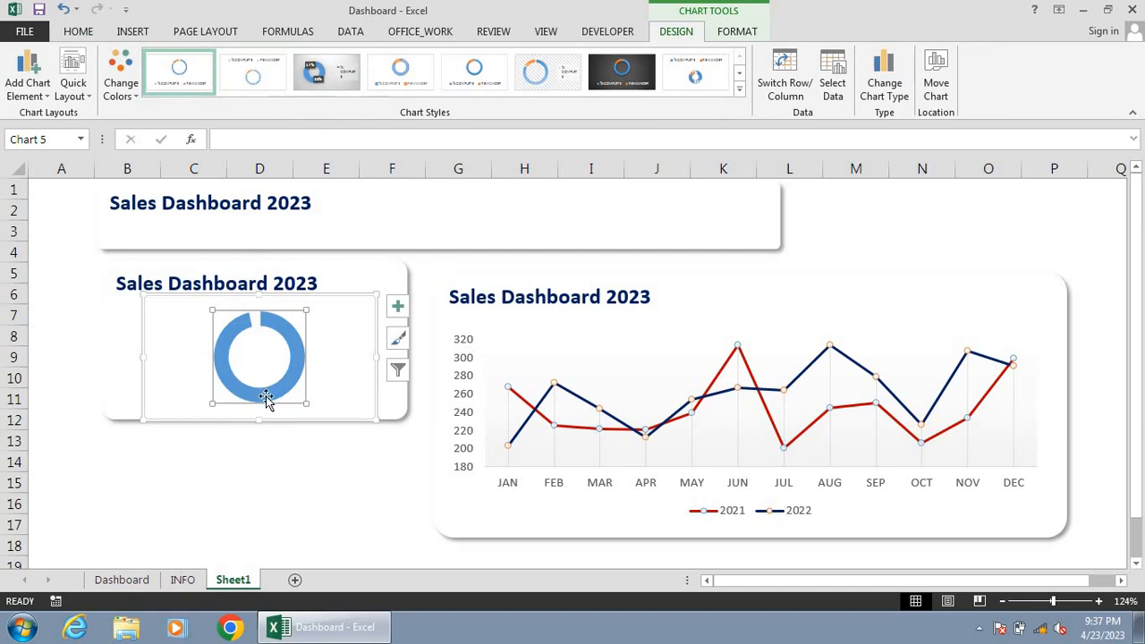
{"action": "left_click", "coordinate": [240, 461]}
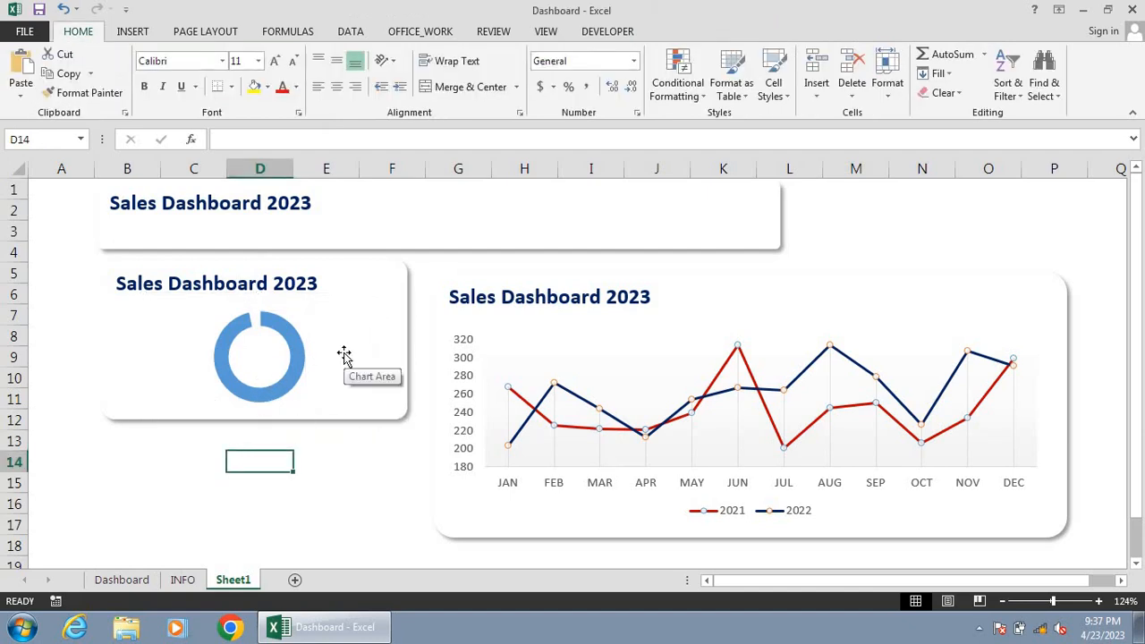
Step: Link cell D14 on Sheet1 to the Sales % COMPLETE value with the formula =INFO!C7
{"action": "left_click", "coordinate": [340, 141]}
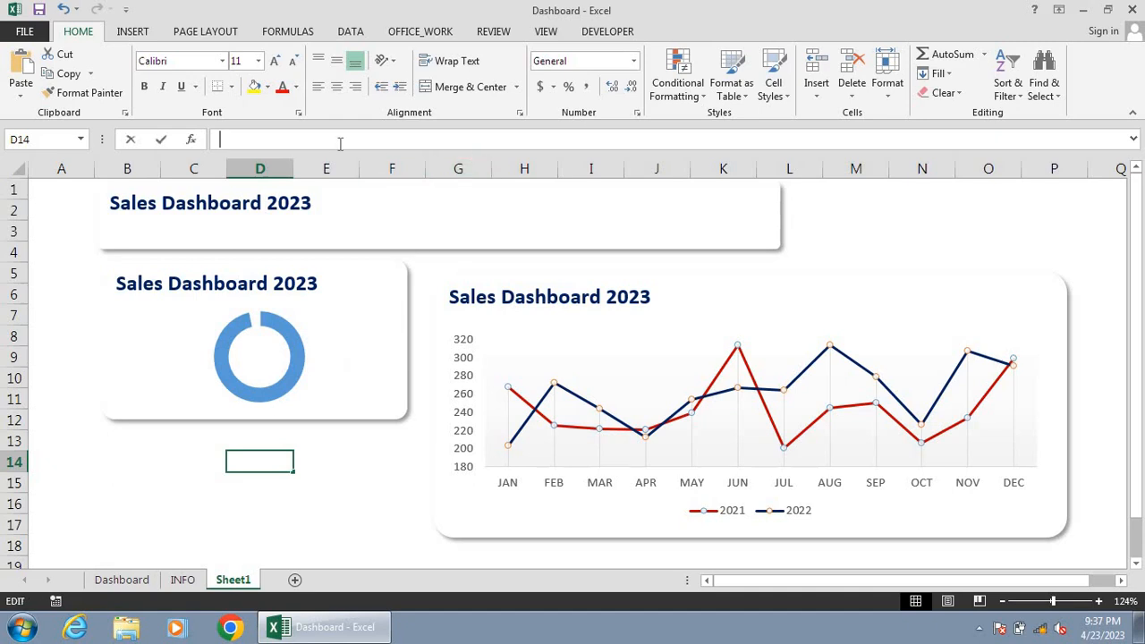
{"action": "type", "text": "="}
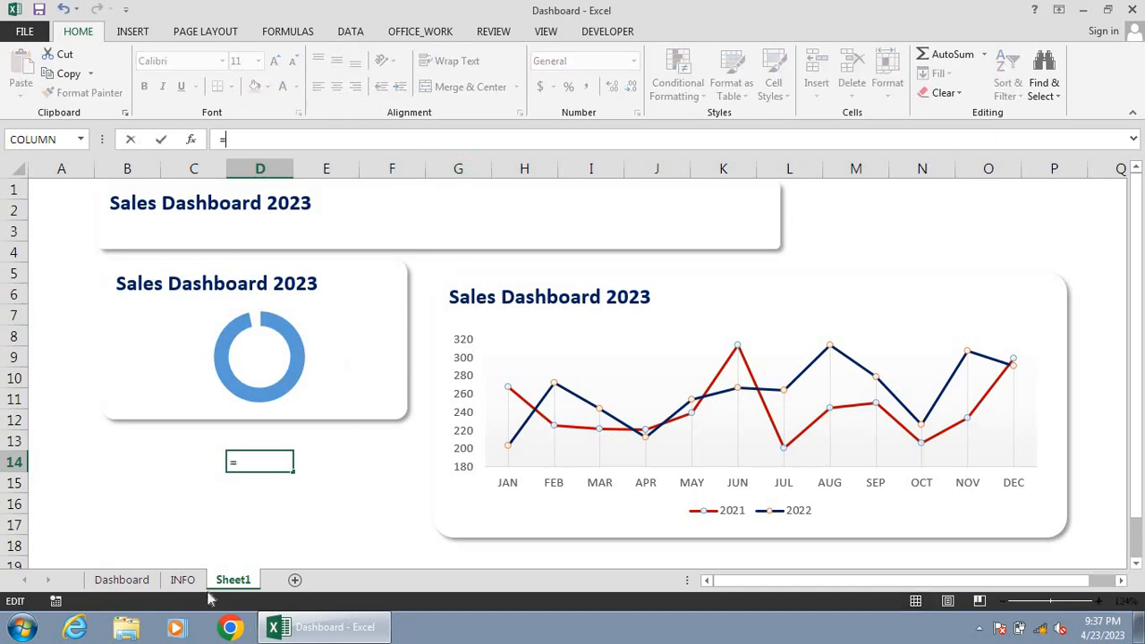
{"action": "left_click", "coordinate": [182, 580]}
{"action": "left_click", "coordinate": [289, 328]}
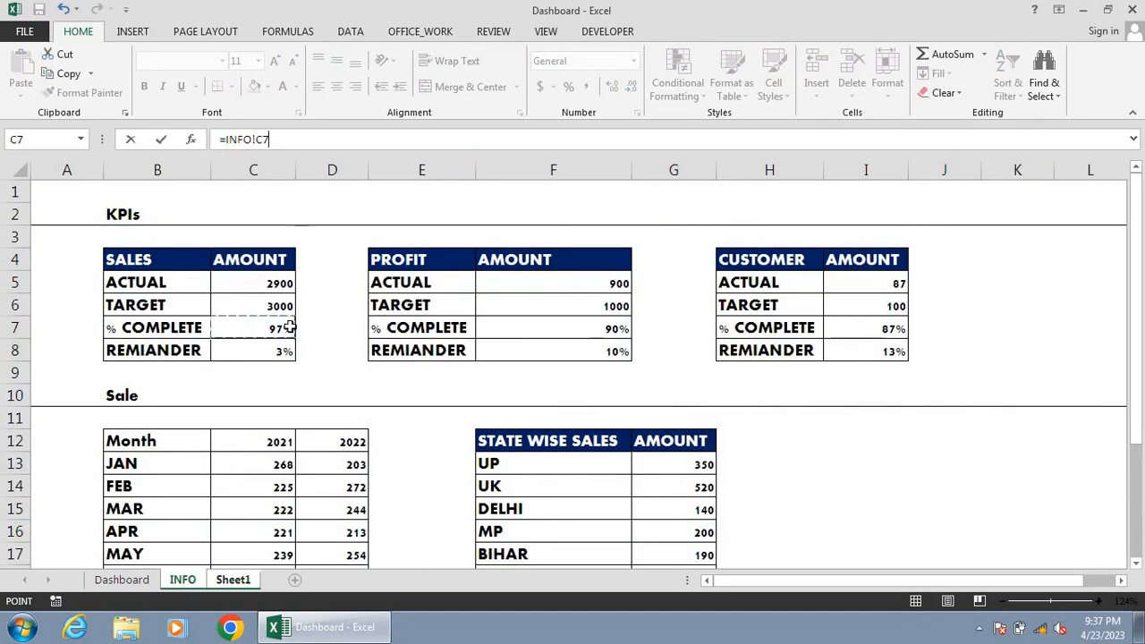
{"action": "key", "text": "Return"}
{"action": "left_click", "coordinate": [255, 460]}
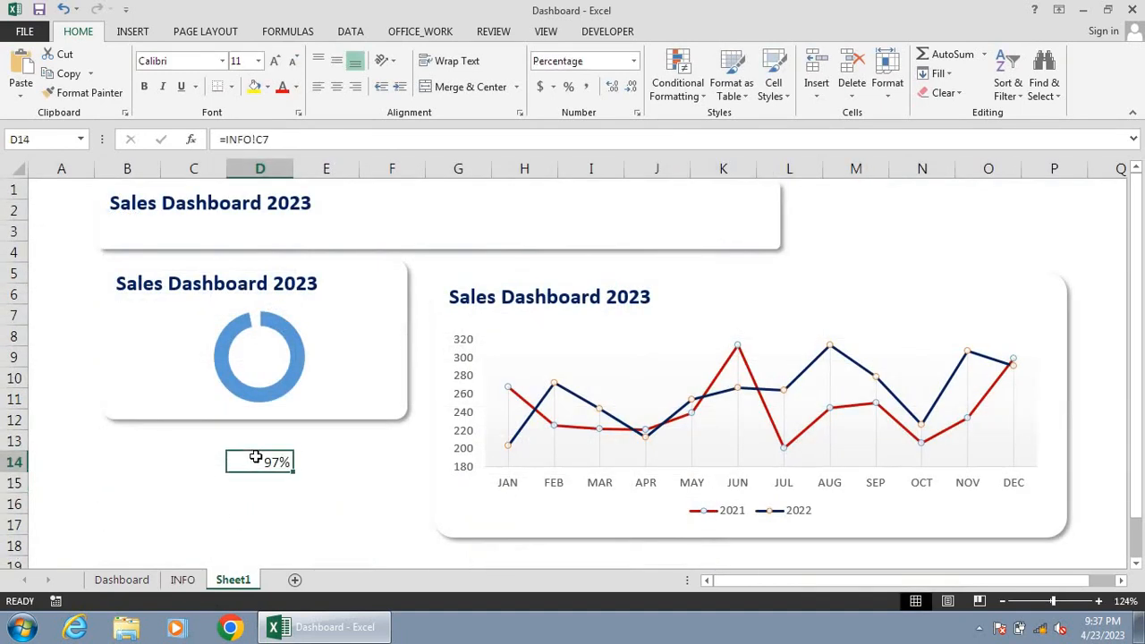
Step: Clear the linked formula from cell D14 below the doughnut card
{"action": "left_click", "coordinate": [303, 136]}
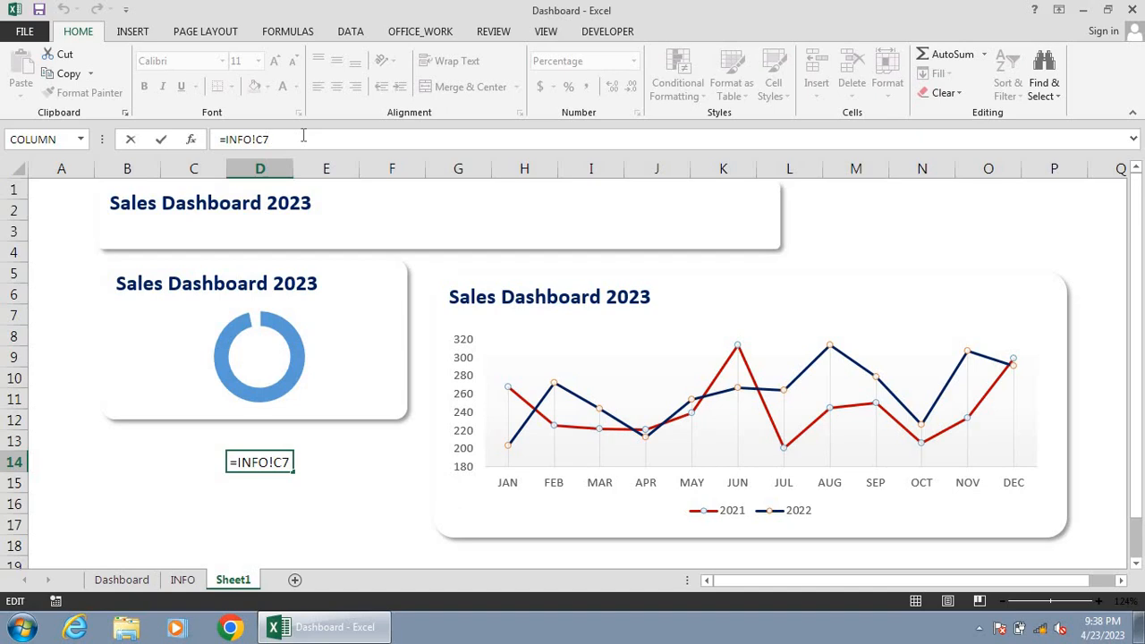
{"action": "key", "text": "shift+Home"}
{"action": "key", "text": "Return"}
{"action": "left_click", "coordinate": [276, 461]}
{"action": "key", "text": "BackSpace"}
{"action": "left_click", "coordinate": [385, 445]}
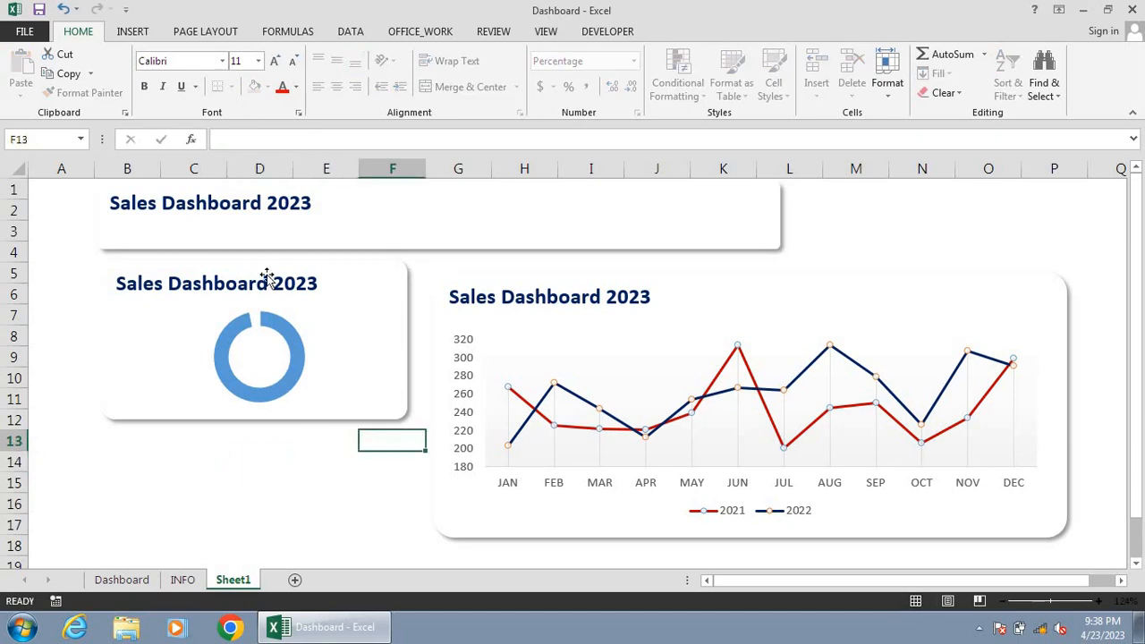
Step: Insert a black shadowed WordArt reading "97%" on Sheet1 and select all of its text
{"action": "left_click", "coordinate": [133, 31]}
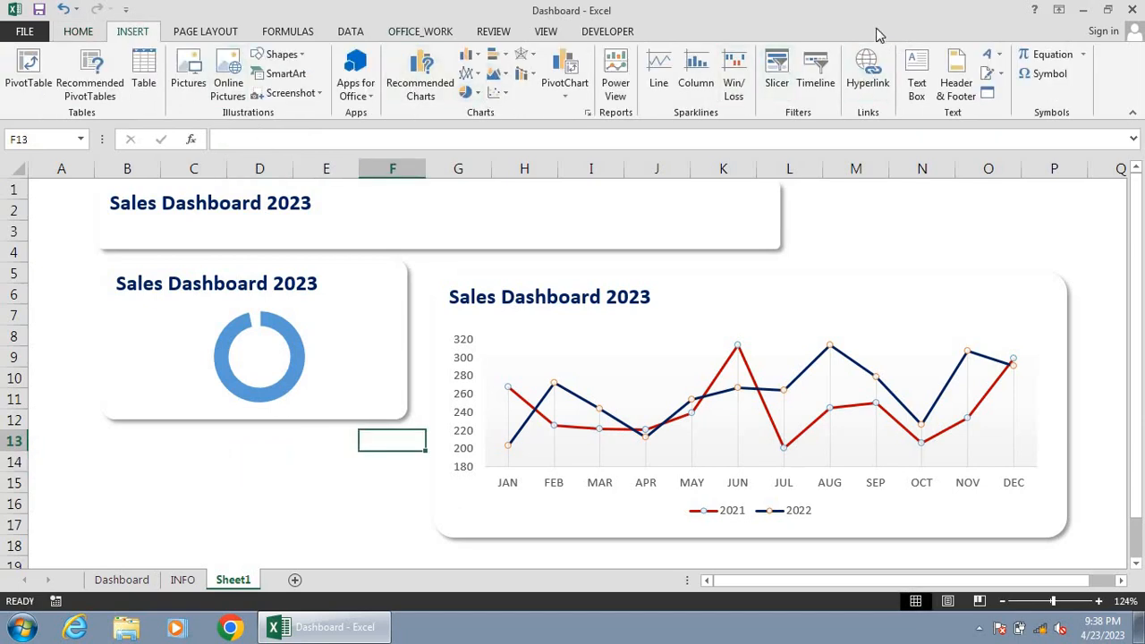
{"action": "left_click", "coordinate": [988, 54]}
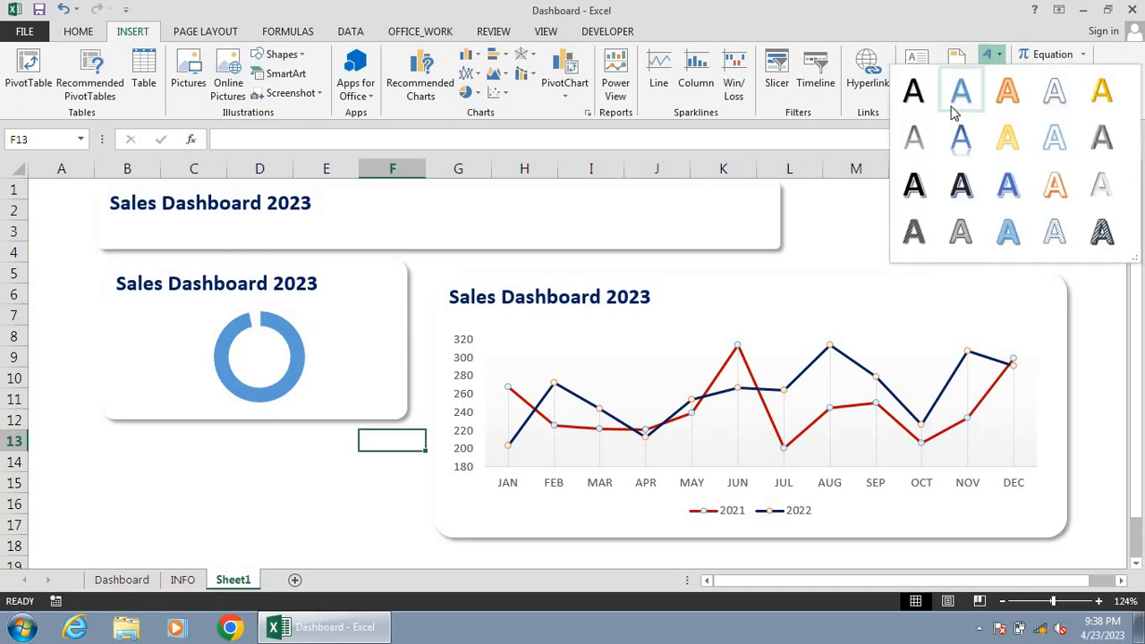
{"action": "left_click", "coordinate": [957, 106]}
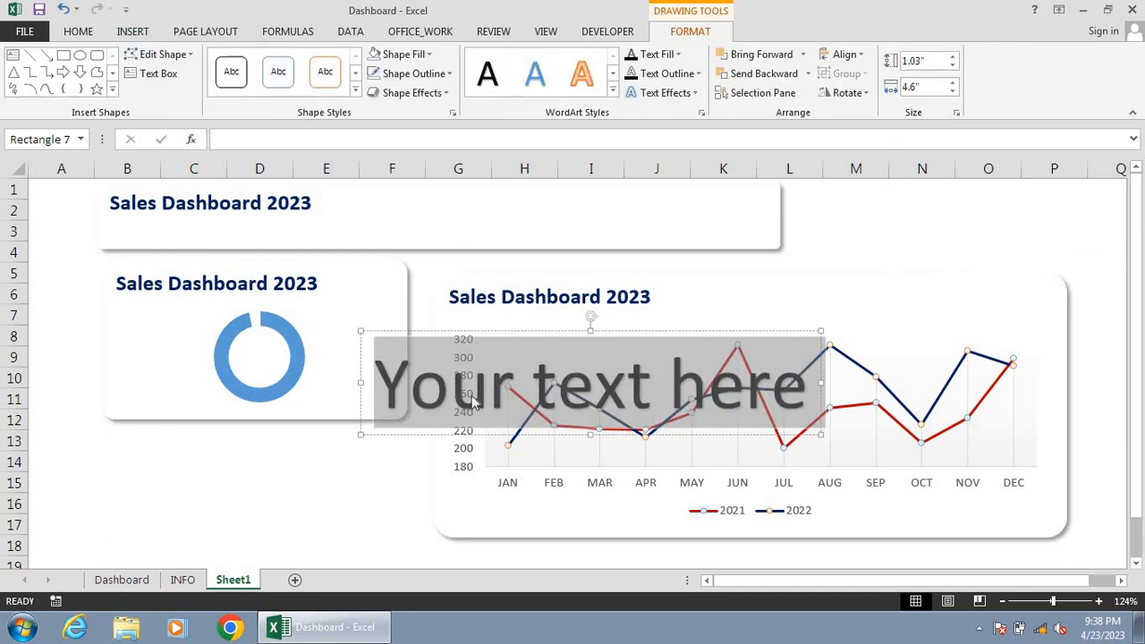
{"action": "key", "text": "Delete"}
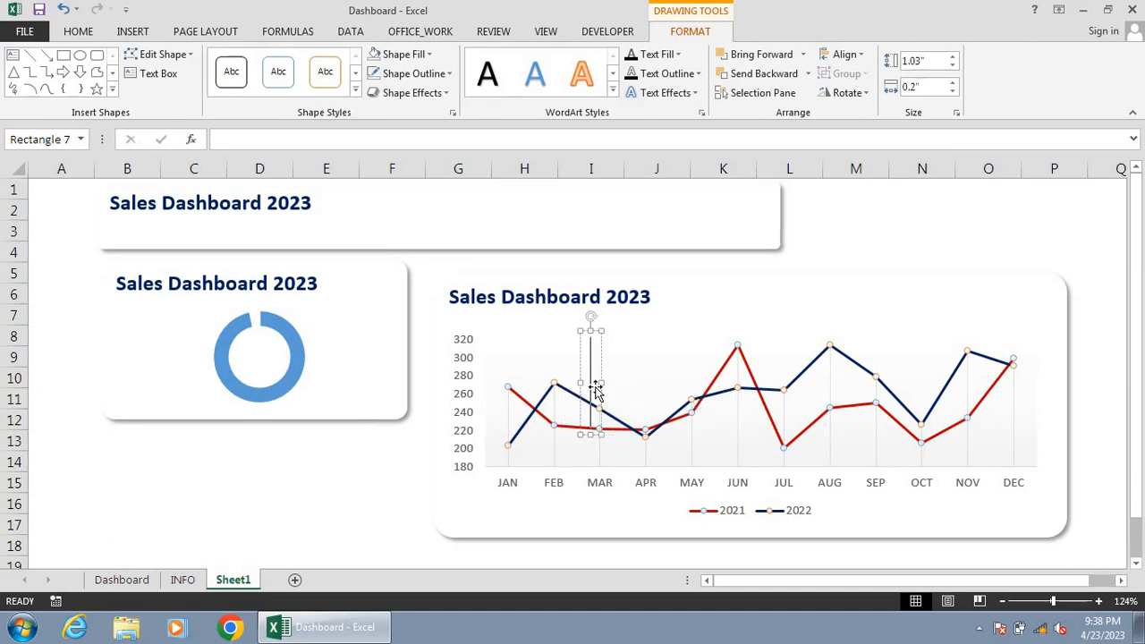
{"action": "type", "text": "97"}
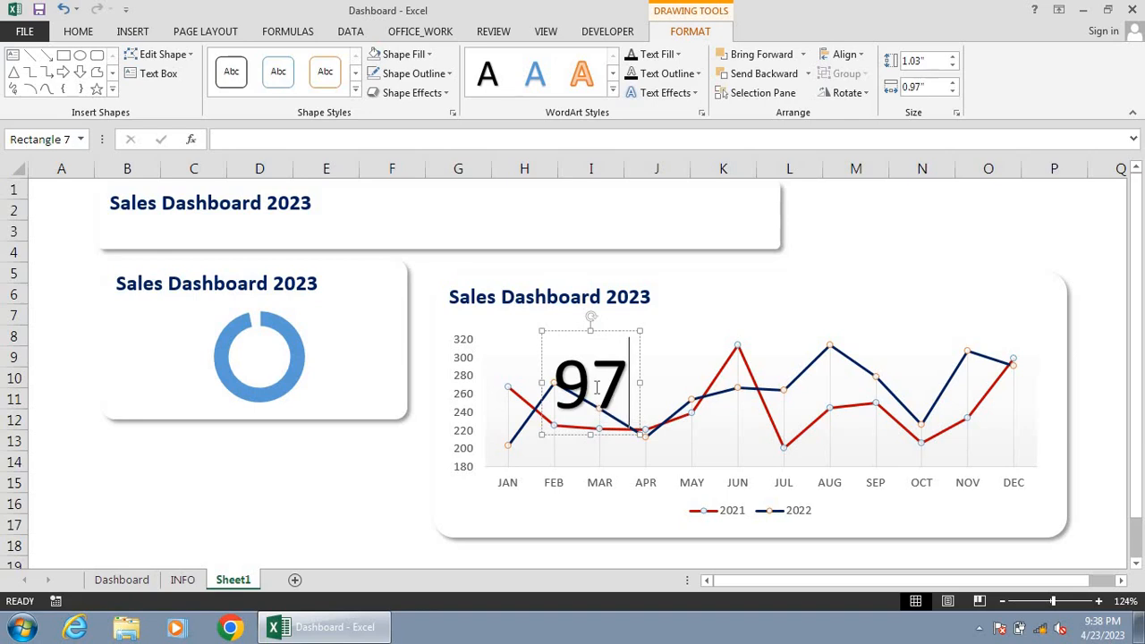
{"action": "type", "text": "%"}
{"action": "double_click", "coordinate": [597, 386]}
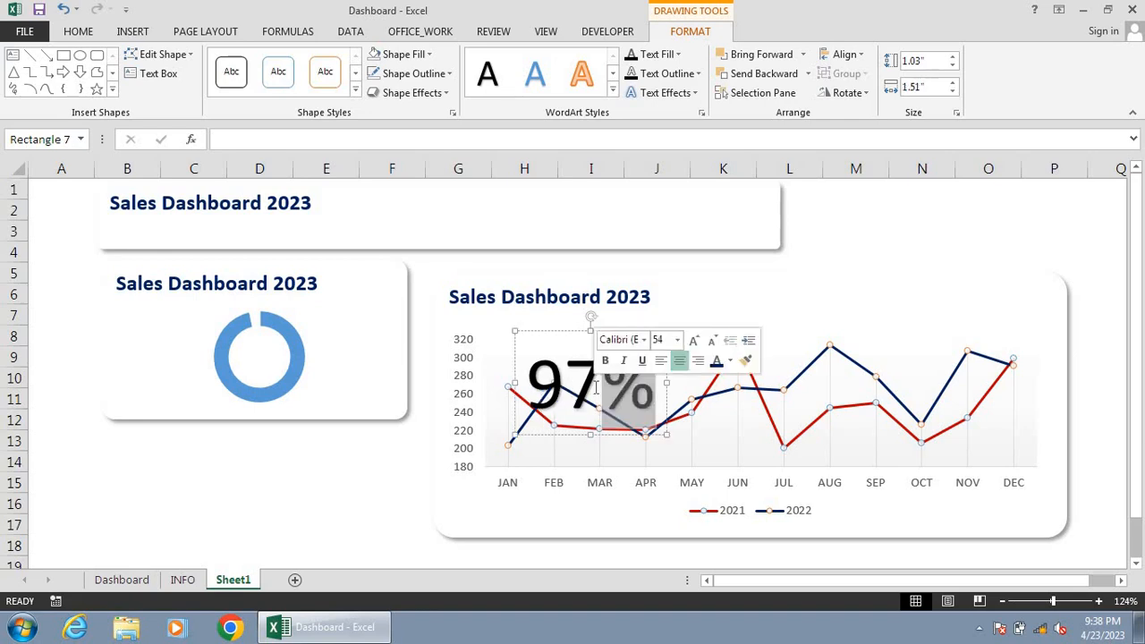
{"action": "key", "text": "ctrl+a"}
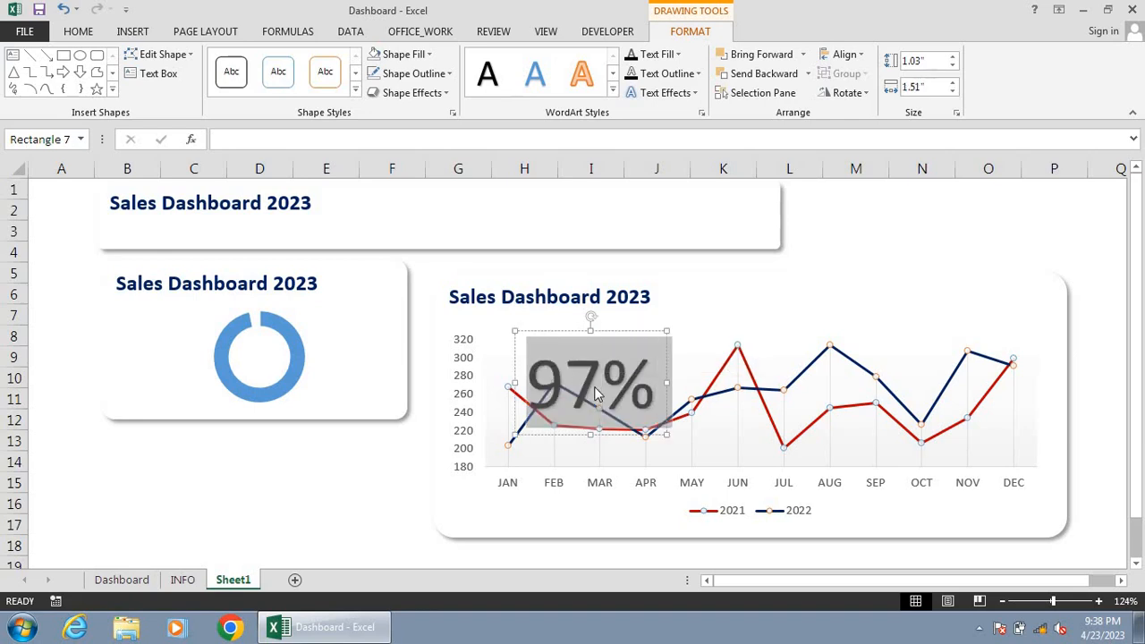
Step: Shrink the 97% WordArt to 12 pt and place it in the centre of the doughnut chart
{"action": "key", "text": "ctrl+shift+less"}
{"action": "key", "text": "ctrl+shift+less"}
{"action": "key", "text": "ctrl+shift+less"}
{"action": "key", "text": "ctrl+shift+less"}
{"action": "key", "text": "ctrl+shift+less"}
{"action": "key", "text": "ctrl+shift+less"}
{"action": "key", "text": "ctrl+shift+less"}
{"action": "key", "text": "ctrl+shift+less"}
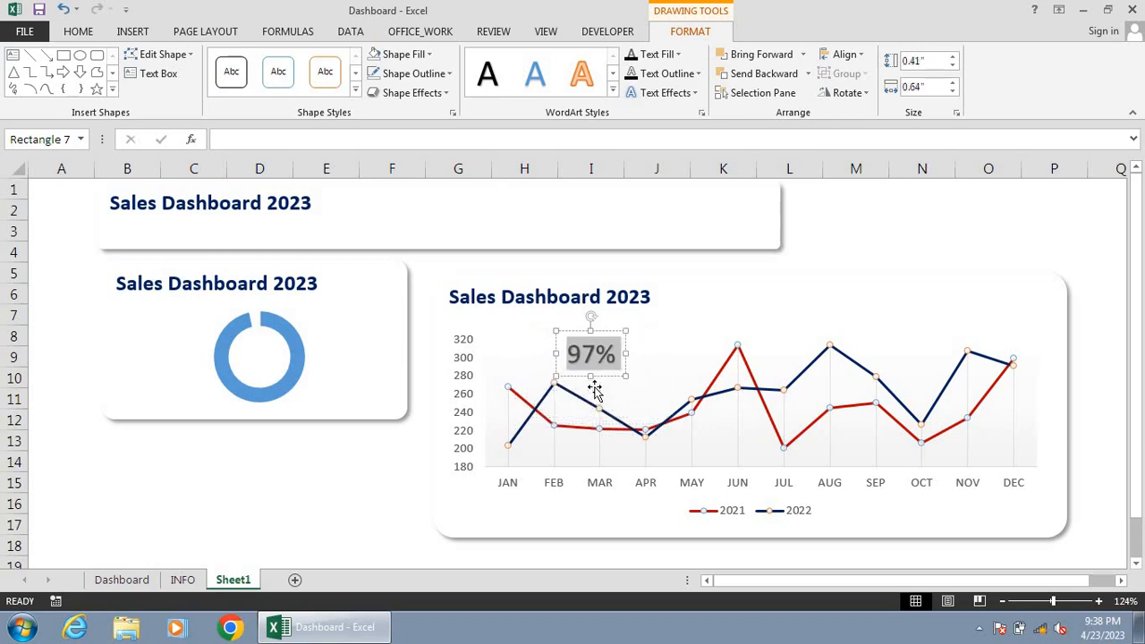
{"action": "left_click_drag", "start_coordinate": [601, 377], "coordinate": [270, 380]}
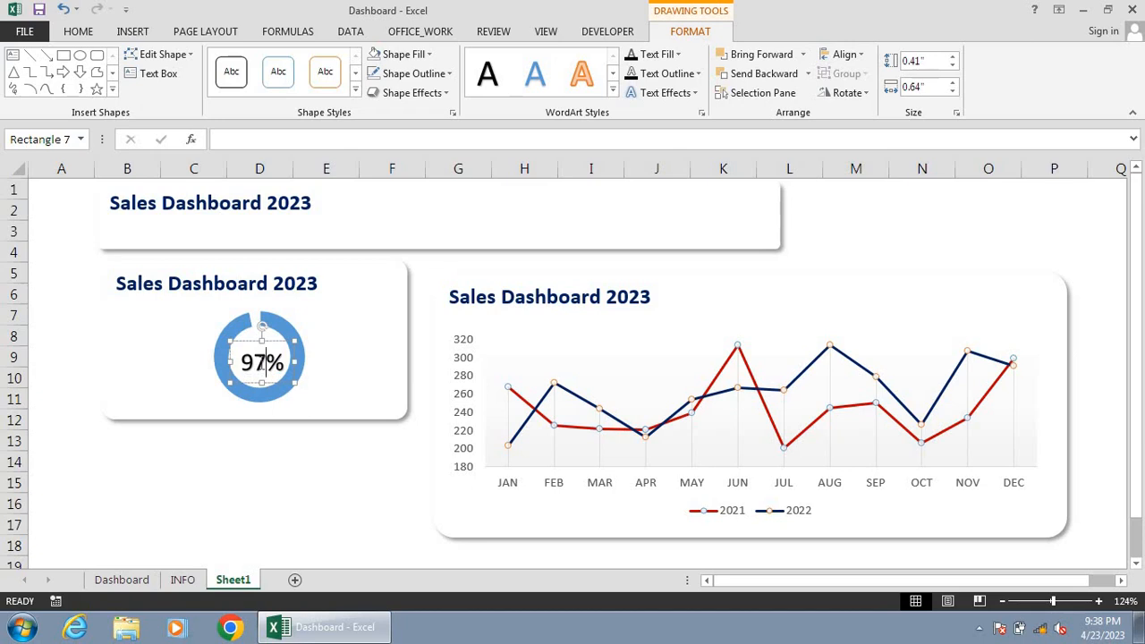
{"action": "triple_click", "coordinate": [262, 361]}
{"action": "key", "text": "ctrl+shift+less"}
{"action": "key", "text": "ctrl+shift+less"}
{"action": "key", "text": "ctrl+shift+less"}
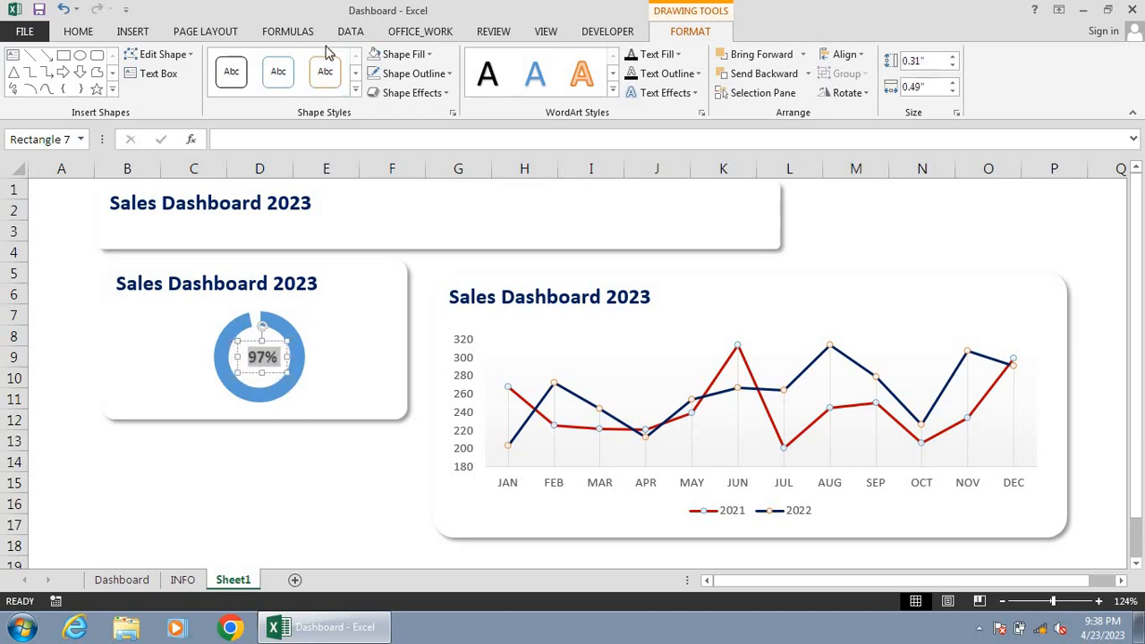
Step: Change the 97% label's font to Aharoni and enlarge its text slightly to fit the doughnut hole
{"action": "left_click", "coordinate": [85, 33]}
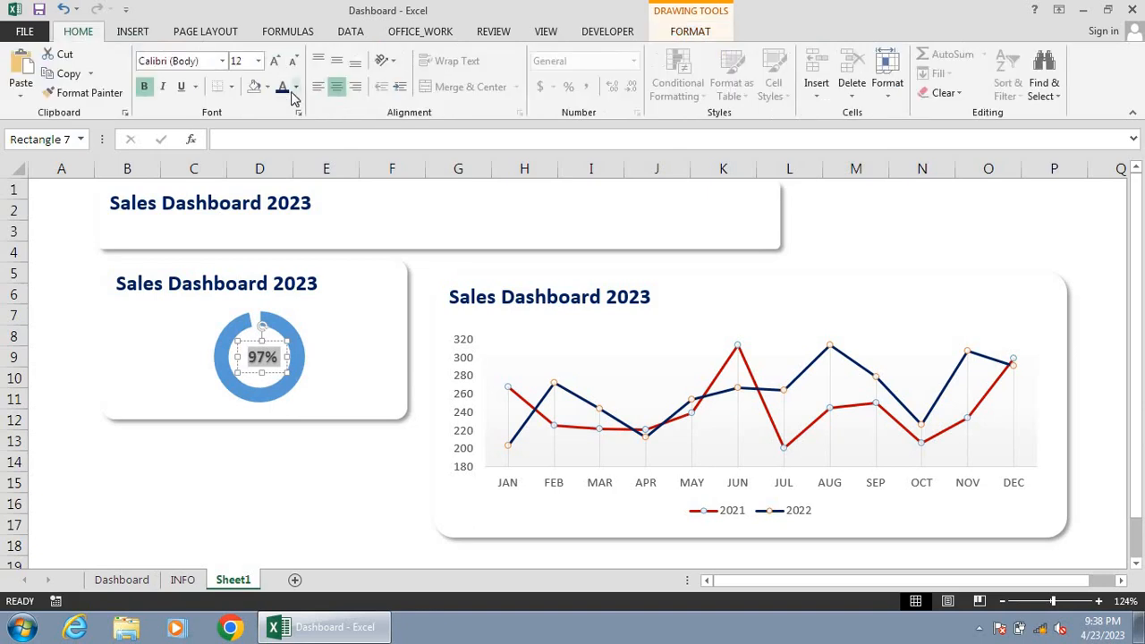
{"action": "left_click", "coordinate": [222, 61]}
{"action": "left_click", "coordinate": [189, 183]}
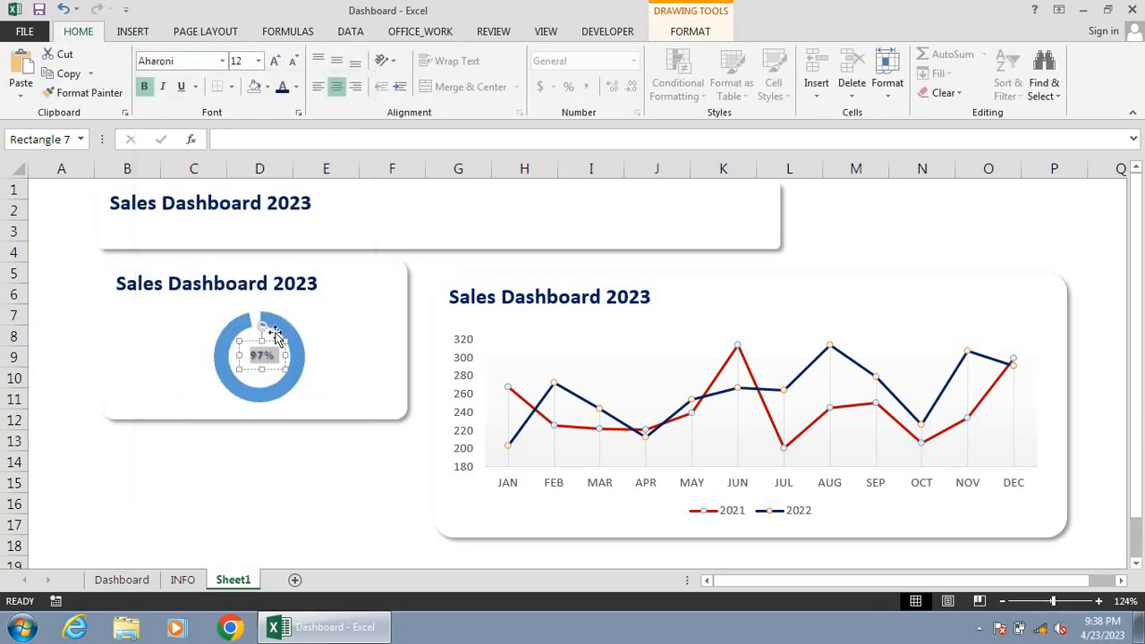
{"action": "left_click", "coordinate": [274, 63]}
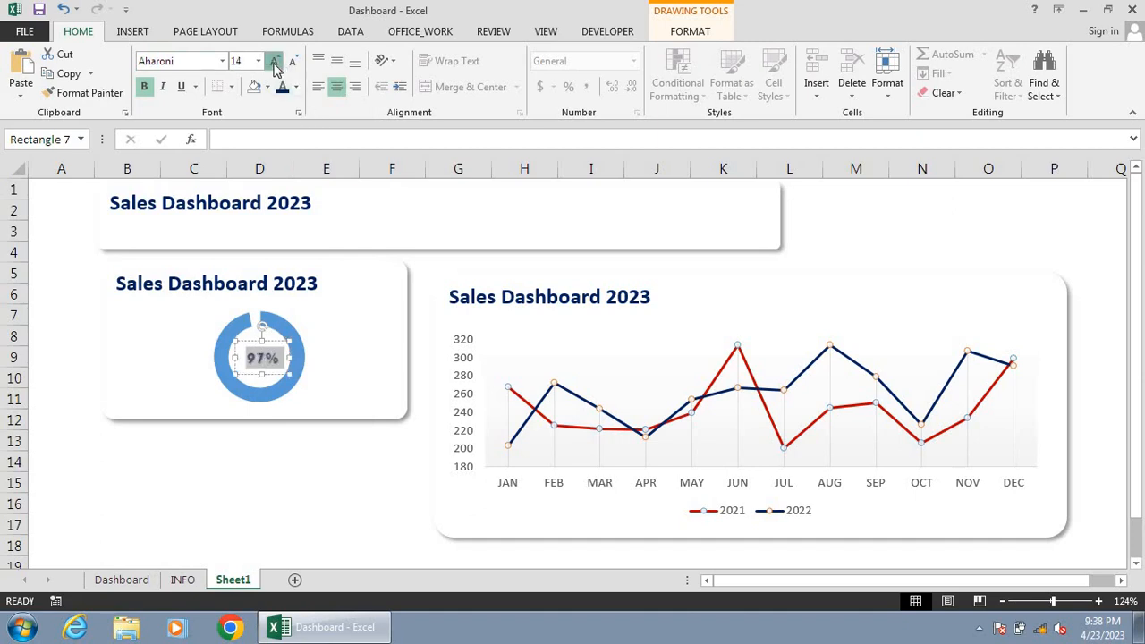
{"action": "left_click", "coordinate": [274, 62]}
{"action": "left_click", "coordinate": [274, 62]}
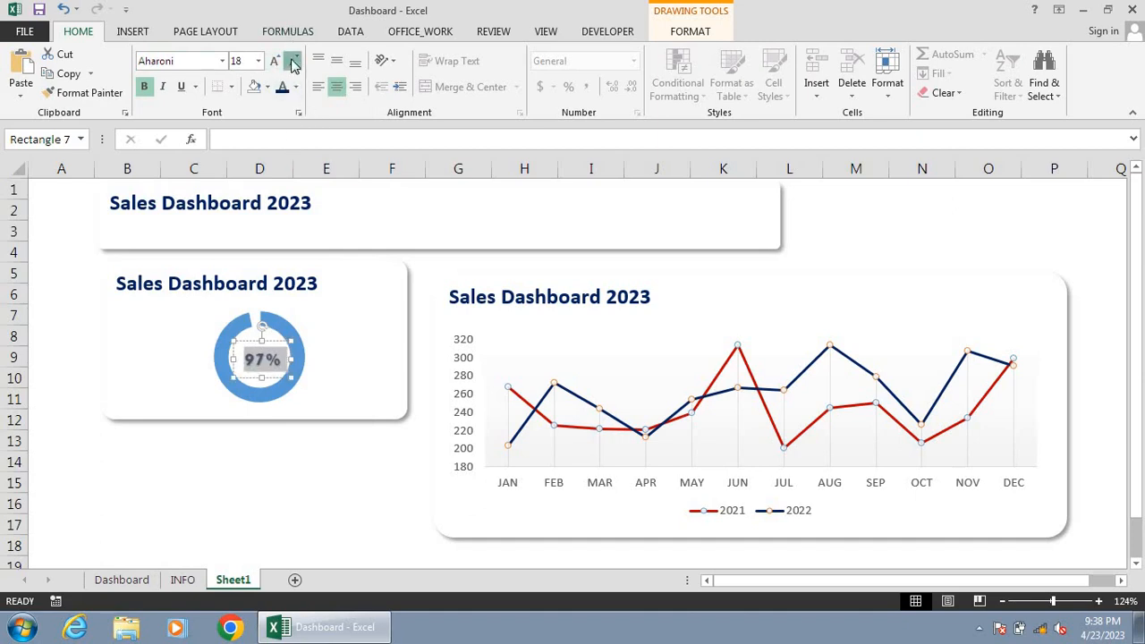
{"action": "left_click", "coordinate": [259, 441]}
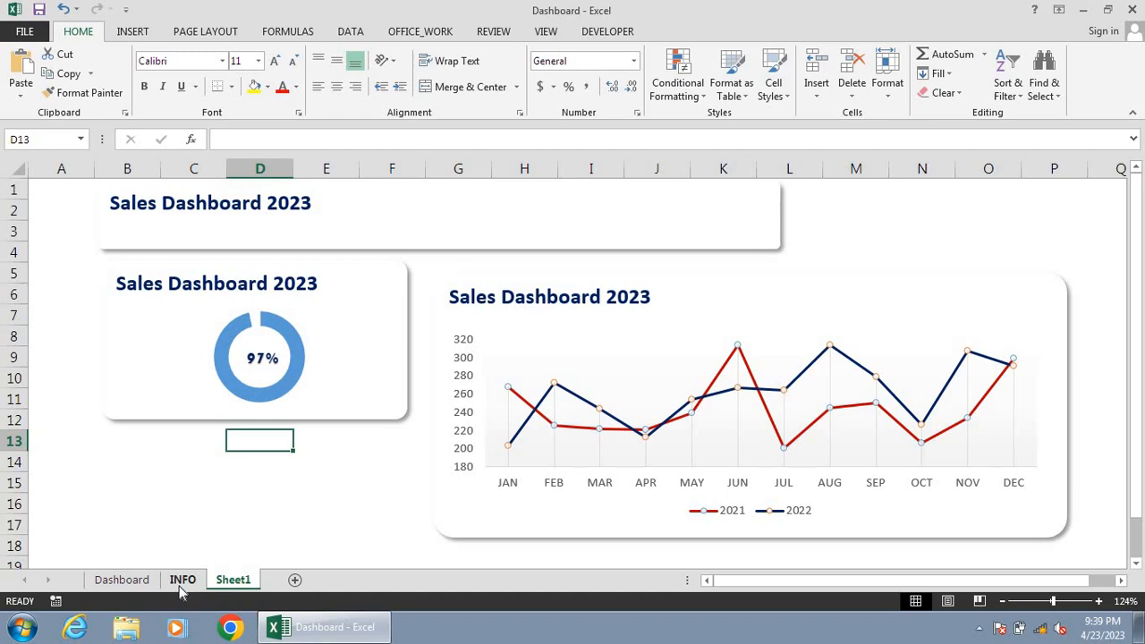
Step: Change the line chart card's title to "Month Dashboard 2023"
{"action": "double_click", "coordinate": [513, 304]}
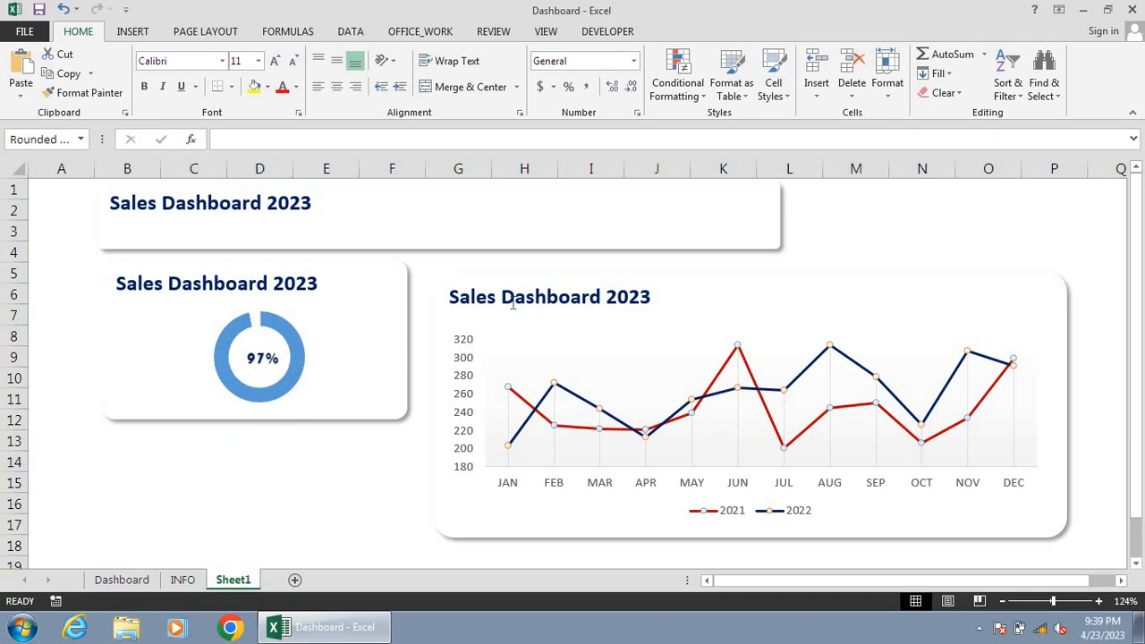
{"action": "left_click", "coordinate": [507, 304]}
{"action": "double_click", "coordinate": [507, 306]}
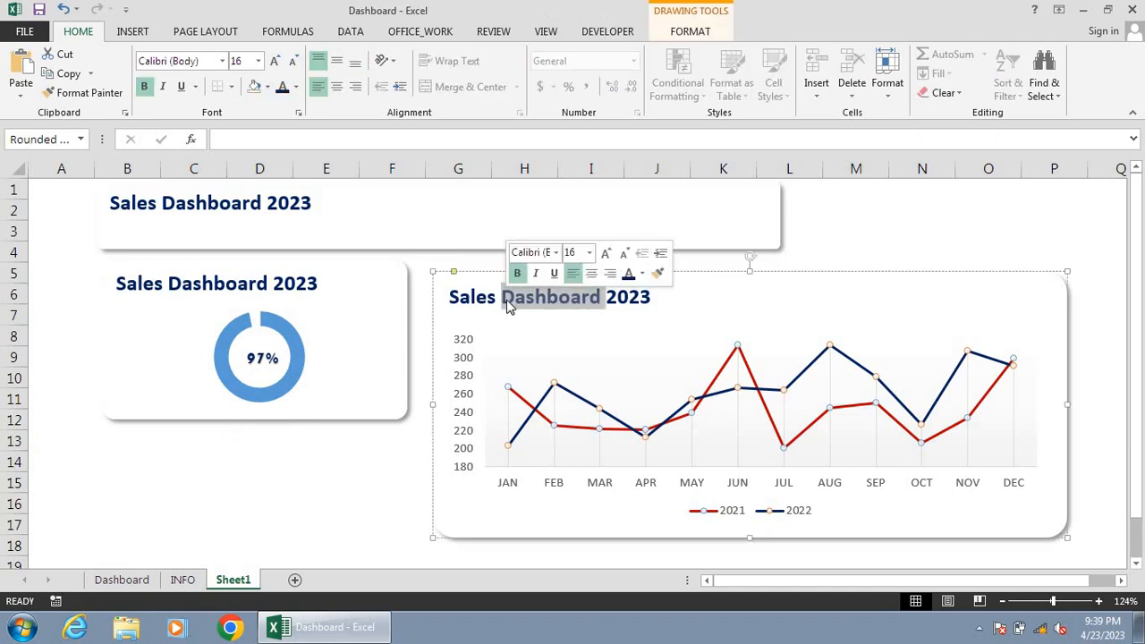
{"action": "left_click", "coordinate": [507, 305]}
{"action": "key", "text": "BackSpace"}
{"action": "key", "text": "BackSpace"}
{"action": "key", "text": "BackSpace"}
{"action": "key", "text": "BackSpace"}
{"action": "key", "text": "BackSpace"}
{"action": "key", "text": "BackSpace"}
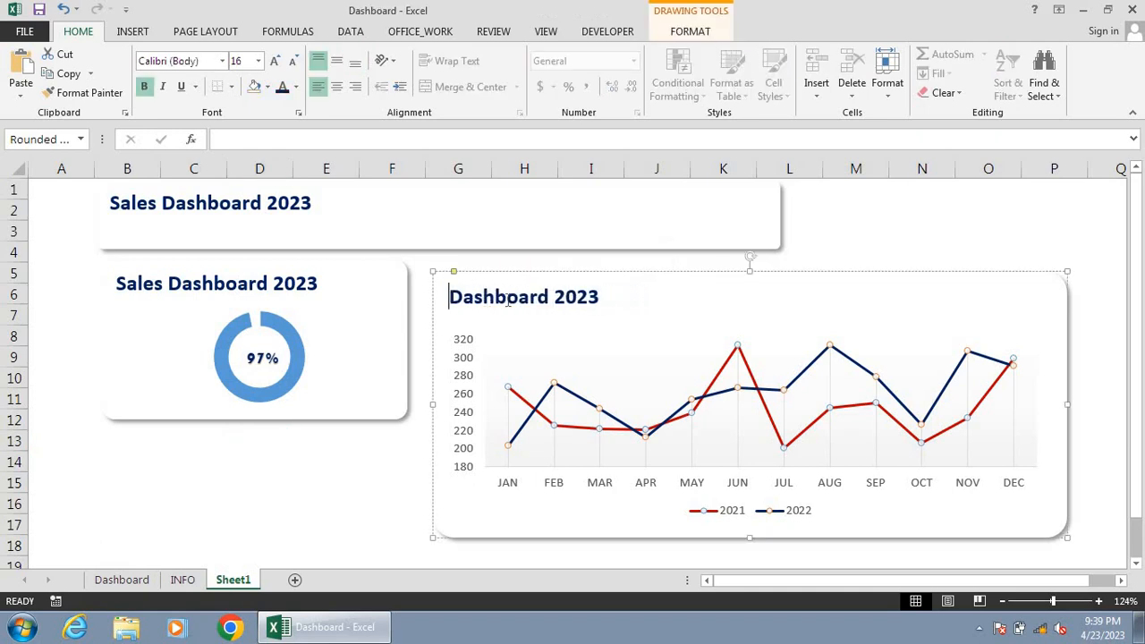
{"action": "type", "text": "month="}
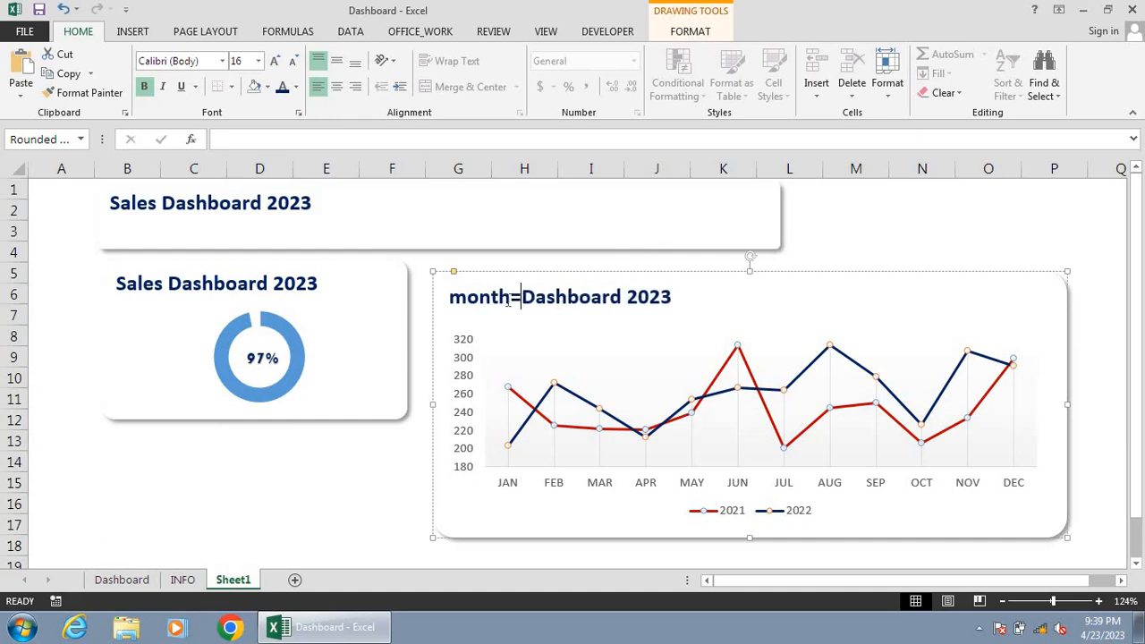
{"action": "key", "text": "BackSpace"}
{"action": "key", "text": "BackSpace"}
{"action": "key", "text": "BackSpace"}
{"action": "key", "text": "BackSpace"}
{"action": "key", "text": "BackSpace"}
{"action": "key", "text": "BackSpace"}
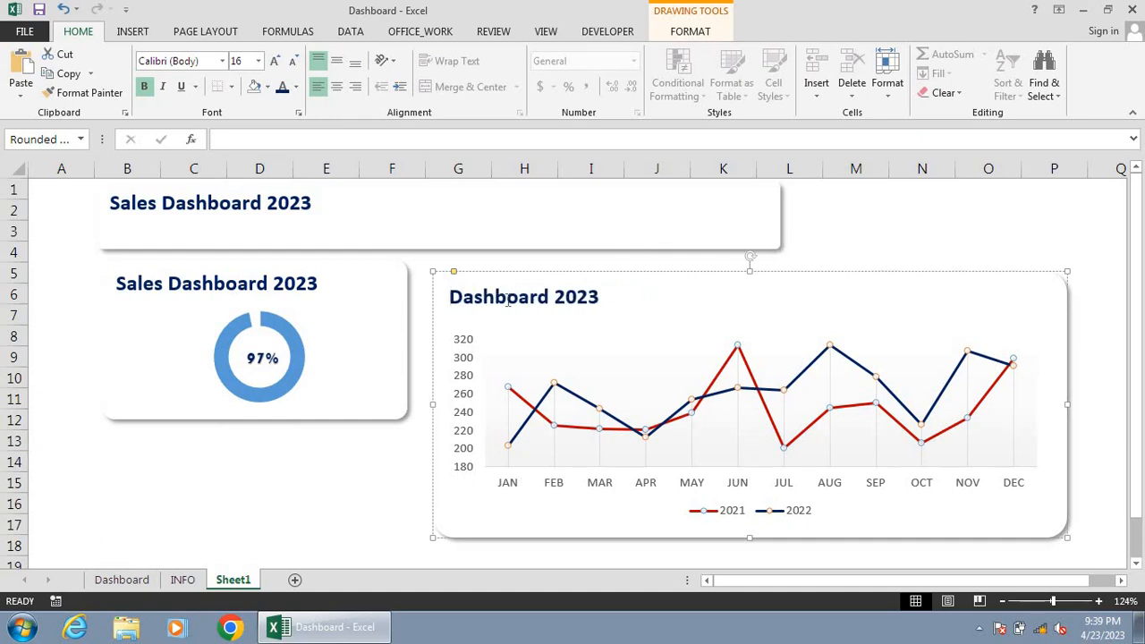
{"action": "type", "text": "Month"}
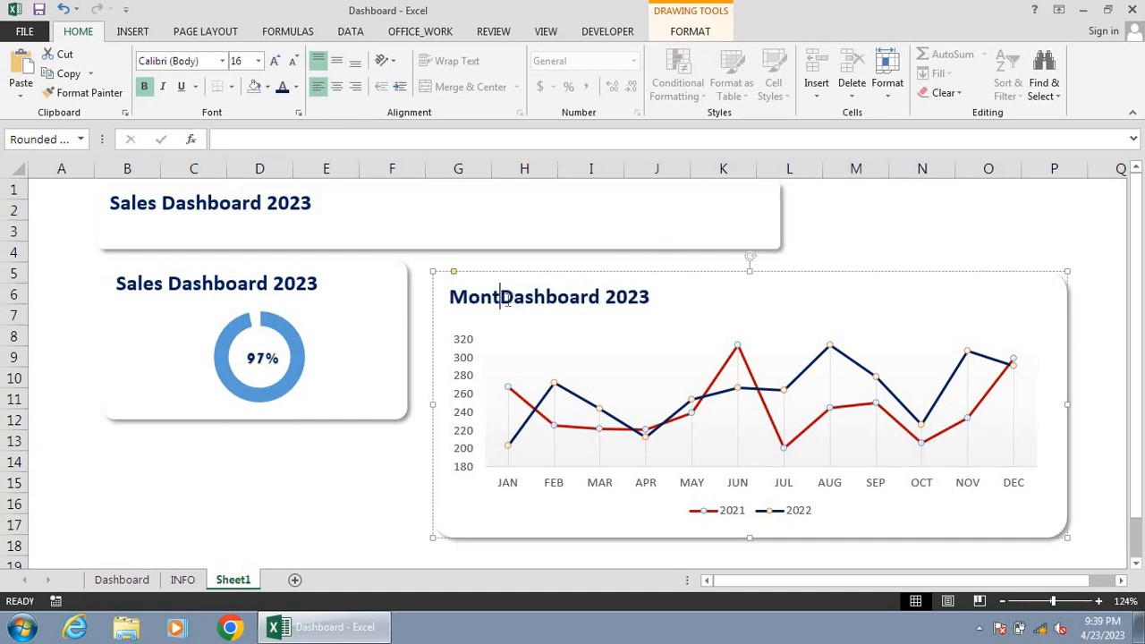
{"action": "left_click", "coordinate": [249, 286]}
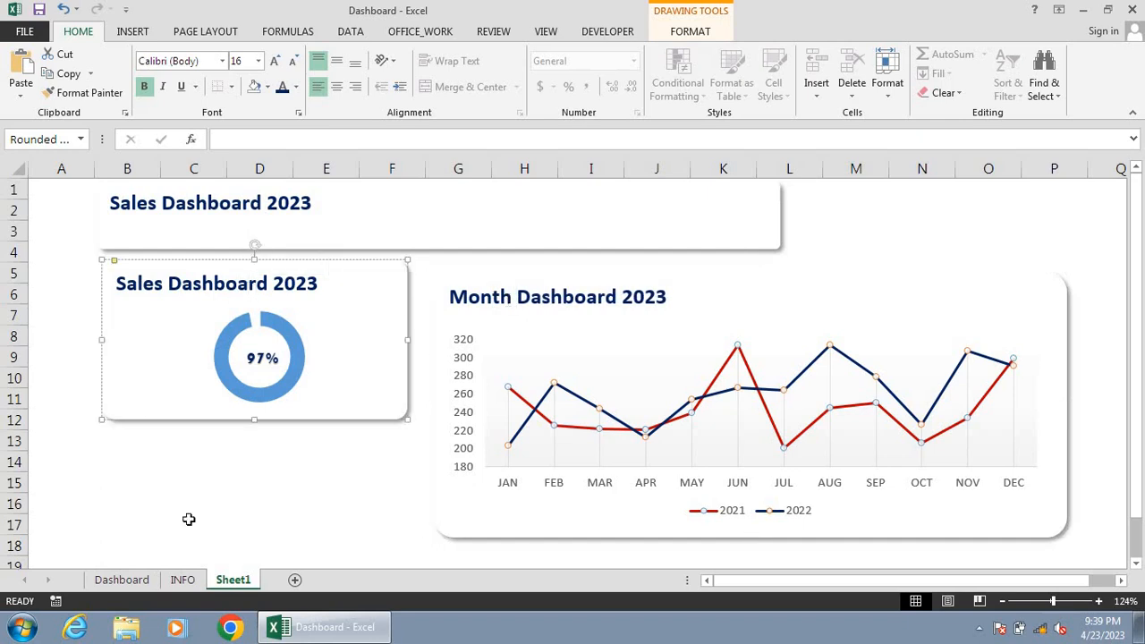
{"action": "left_click", "coordinate": [187, 586]}
{"action": "left_click", "coordinate": [237, 580]}
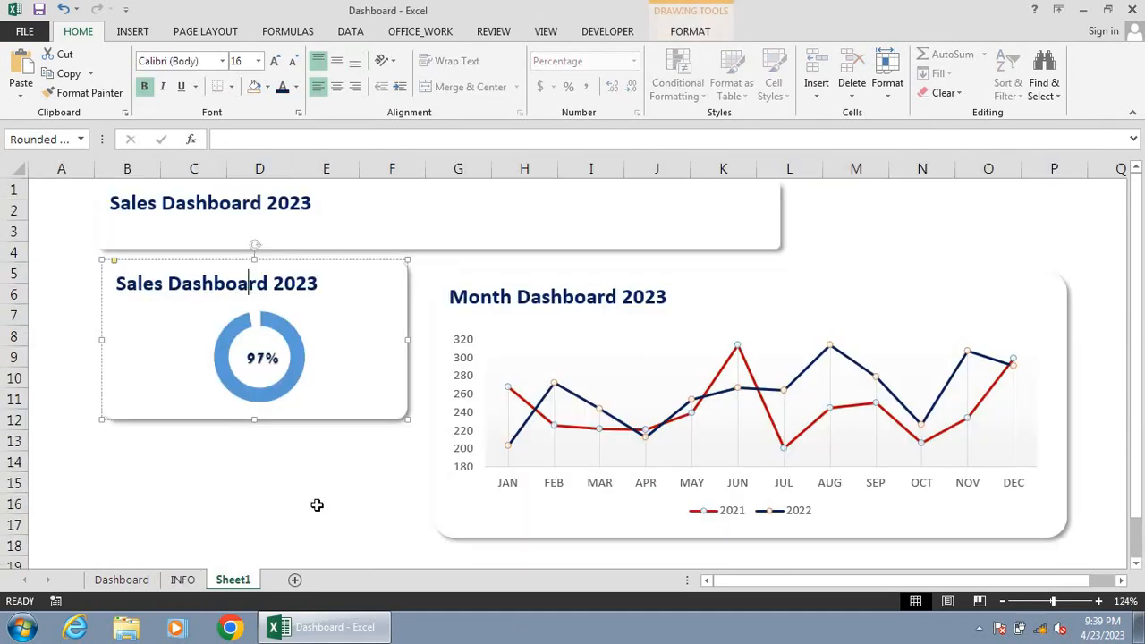
{"action": "left_click", "coordinate": [351, 463]}
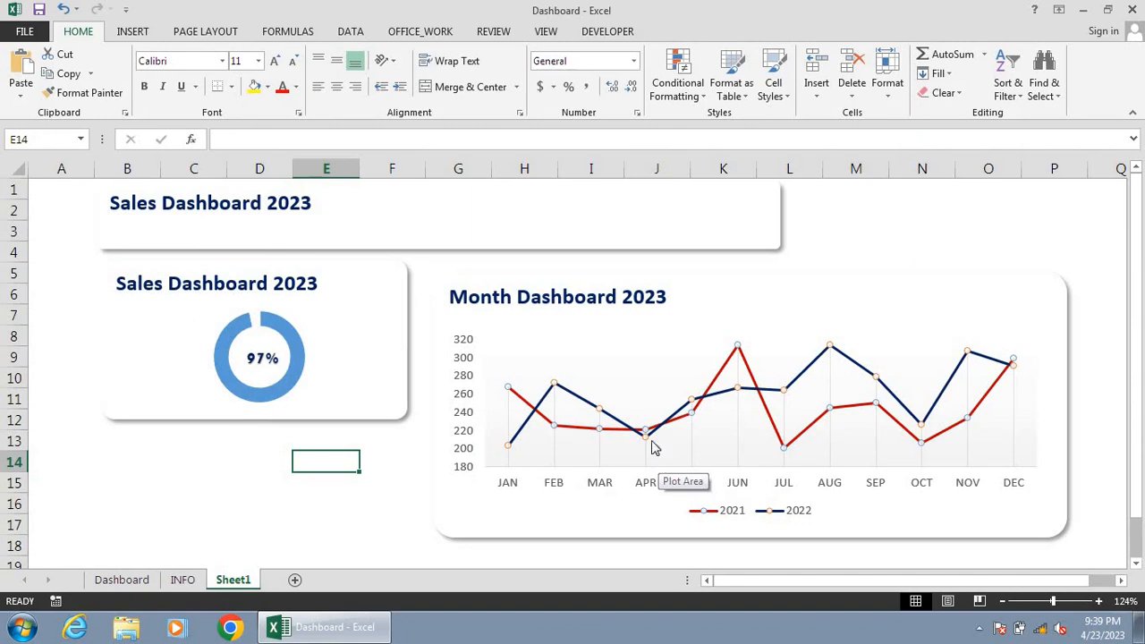
Step: Fill the doughnut's % COMPLETE slice with the standard light blue
{"action": "left_click", "coordinate": [288, 328]}
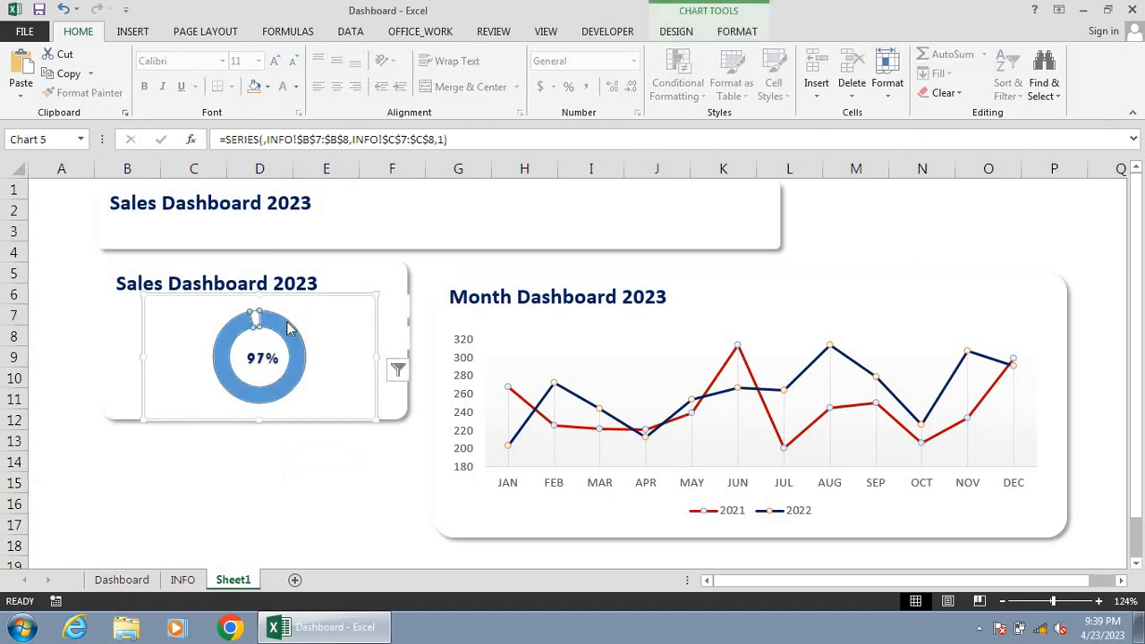
{"action": "double_click", "coordinate": [288, 328]}
{"action": "left_click", "coordinate": [683, 36]}
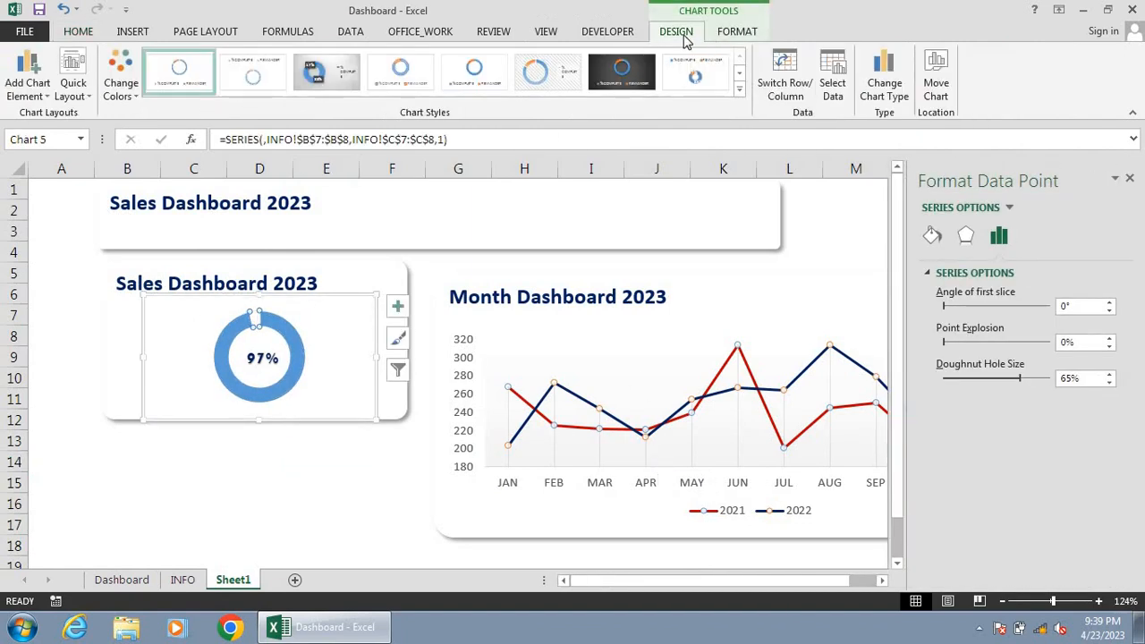
{"action": "left_click", "coordinate": [739, 34]}
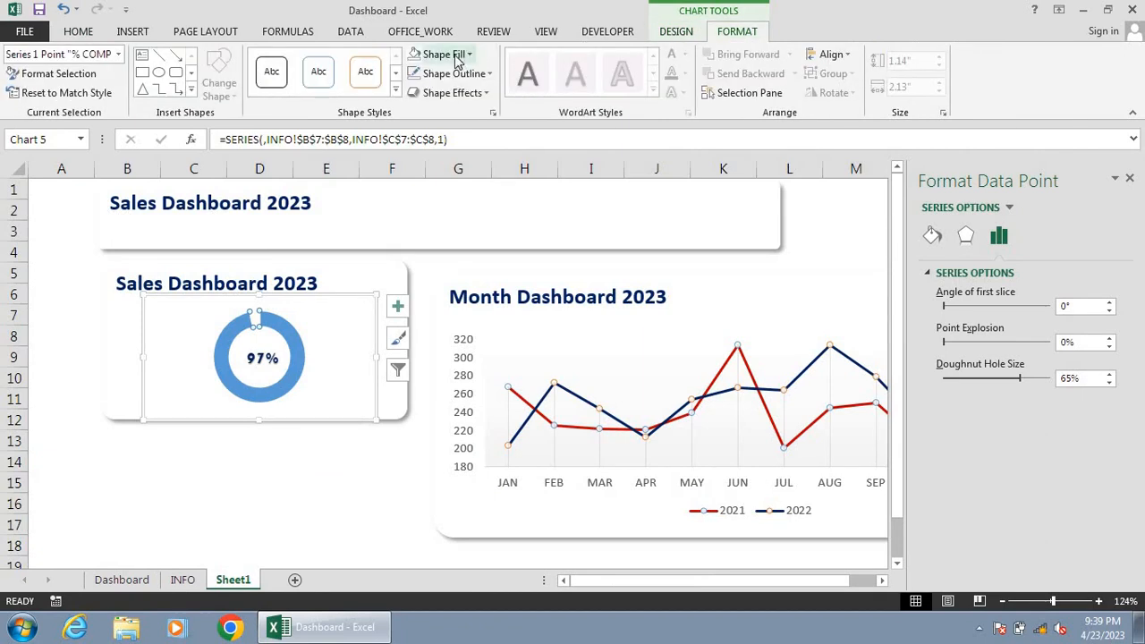
{"action": "left_click", "coordinate": [456, 56]}
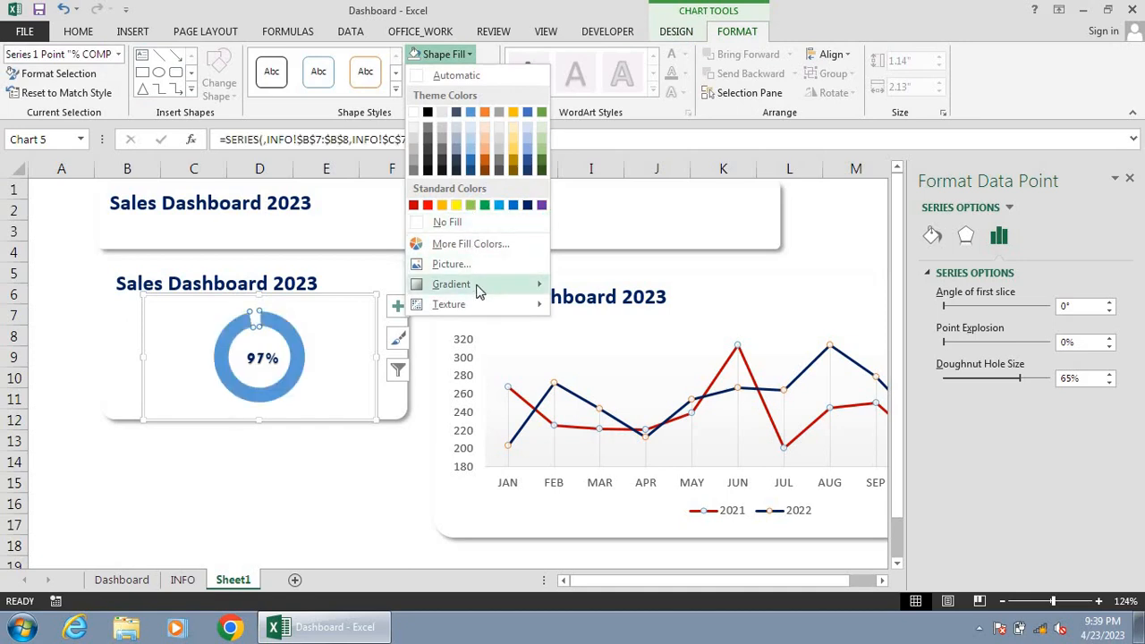
{"action": "mouse_move", "coordinate": [479, 288]}
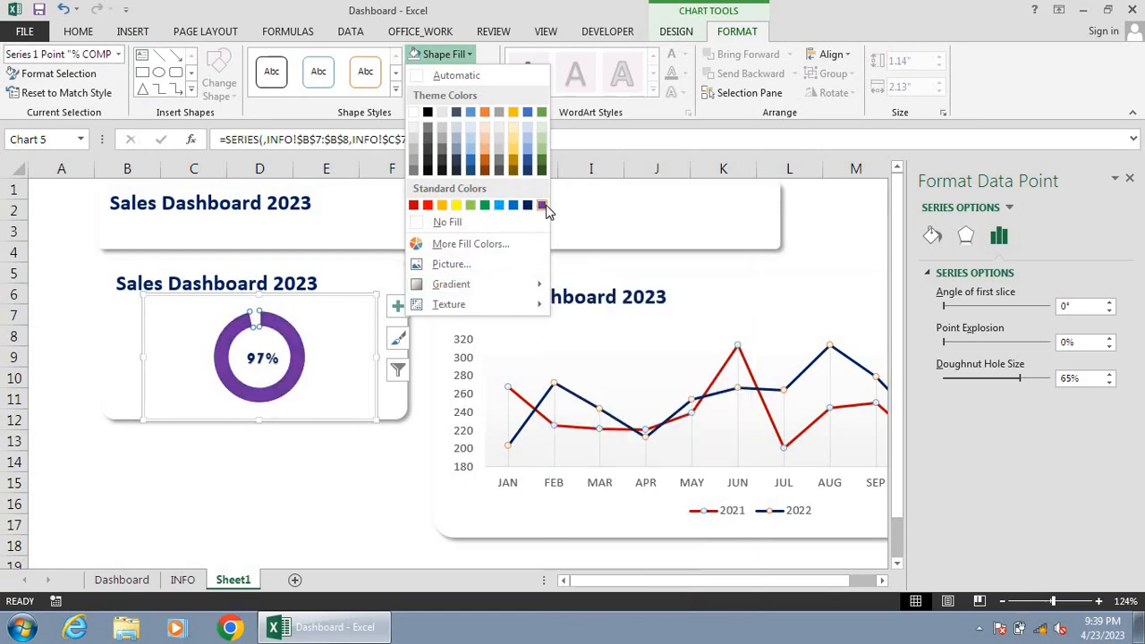
{"action": "left_click", "coordinate": [499, 205]}
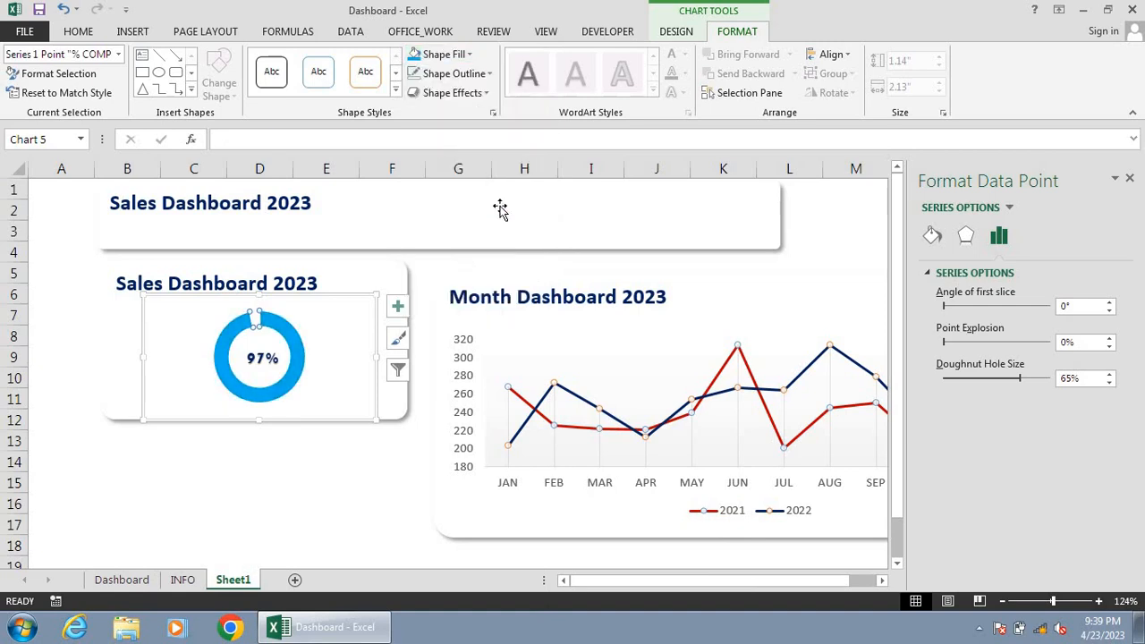
Step: Apply the Angle bevel to the doughnut's % COMPLETE slice and close the formatting pane
{"action": "left_click", "coordinate": [460, 95]}
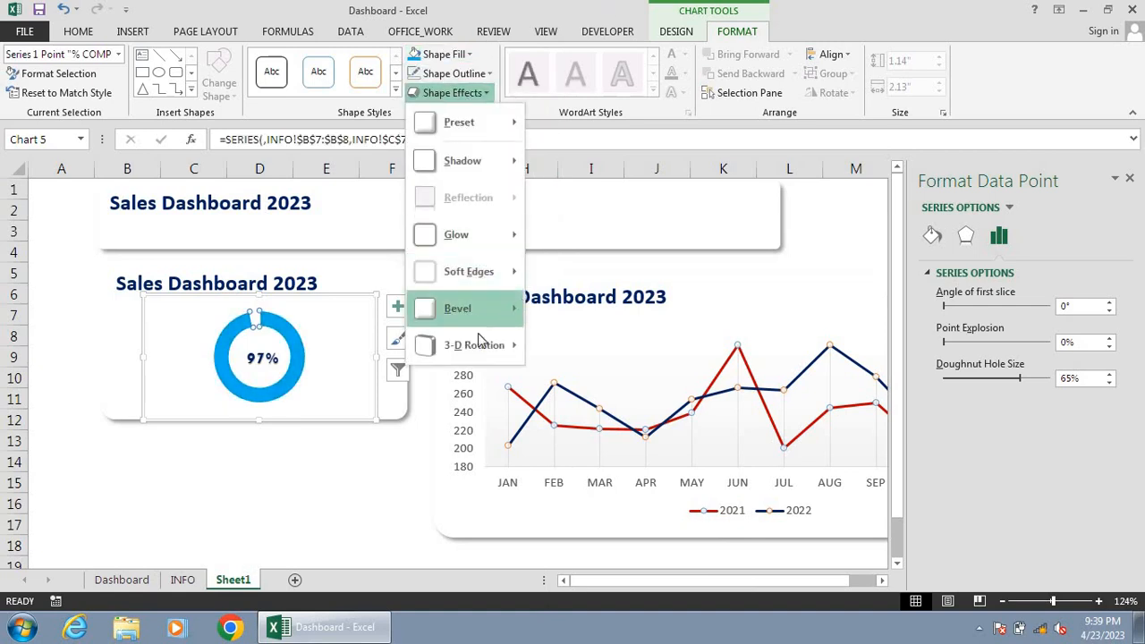
{"action": "mouse_move", "coordinate": [479, 309]}
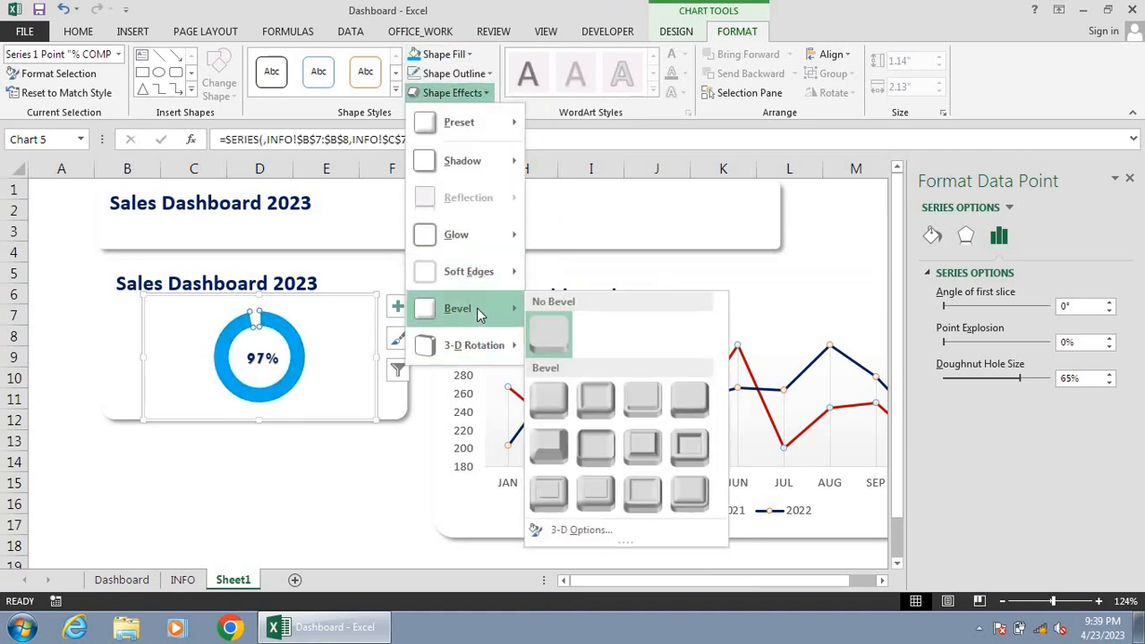
{"action": "left_click", "coordinate": [549, 452]}
{"action": "left_click", "coordinate": [343, 480]}
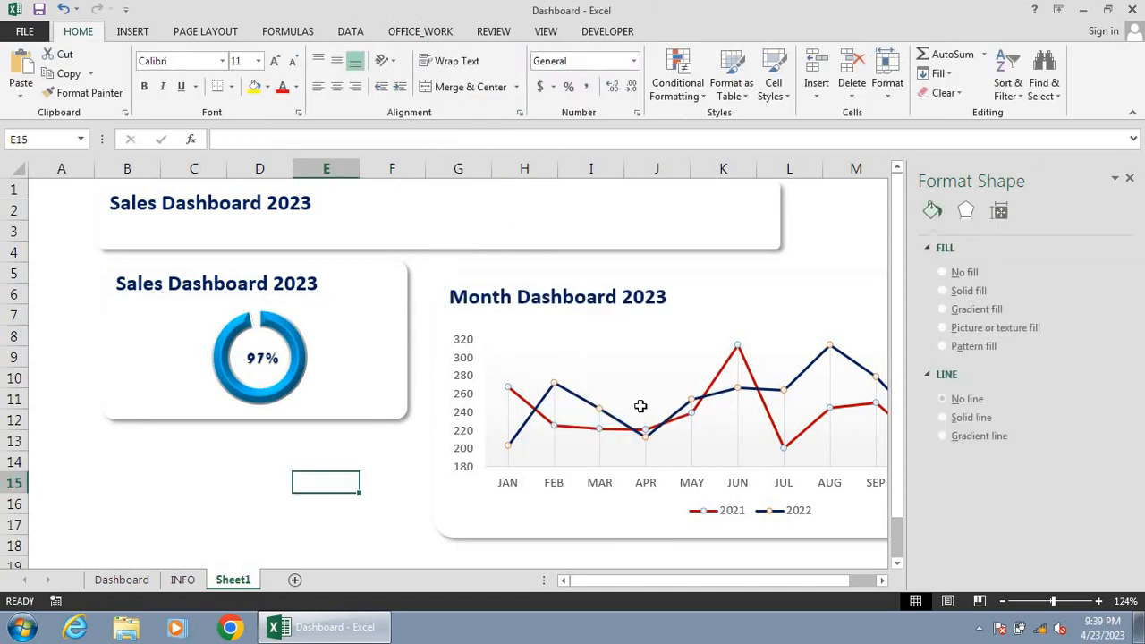
{"action": "left_click", "coordinate": [1128, 174]}
Step: Apply the Angle bevel to the 2022 series in the line chart
{"action": "left_click", "coordinate": [977, 356]}
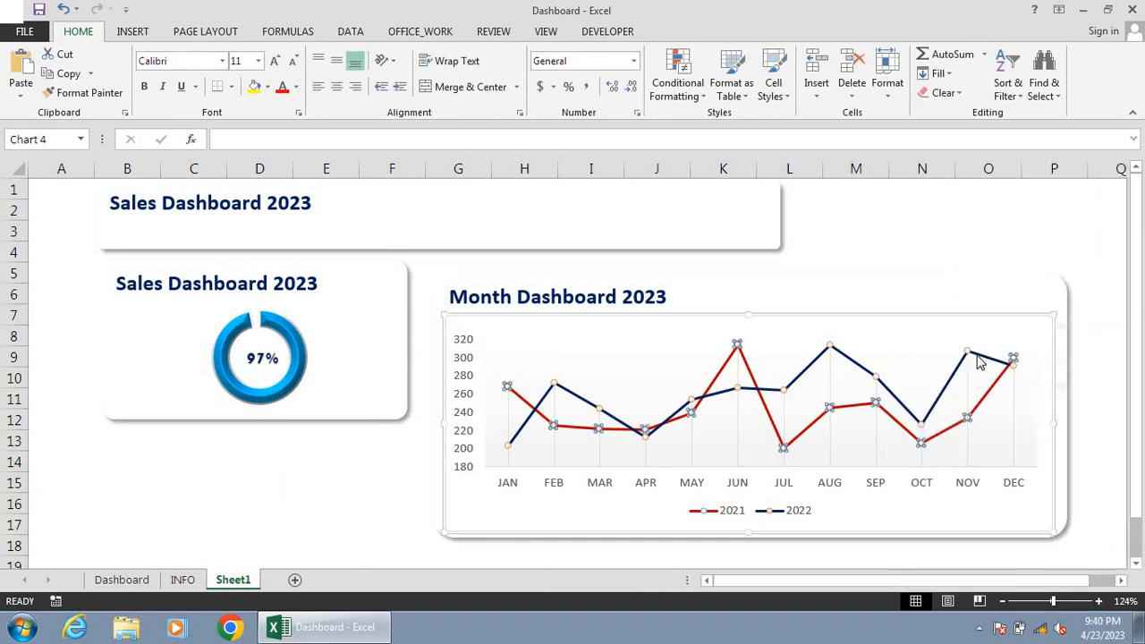
{"action": "left_click", "coordinate": [735, 32]}
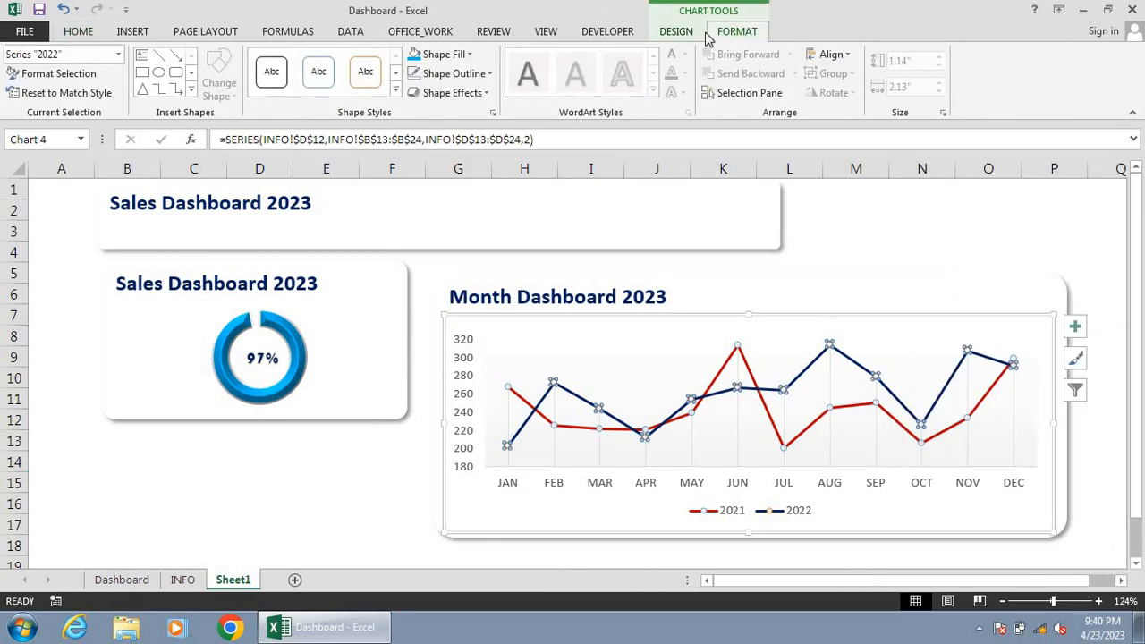
{"action": "left_click", "coordinate": [460, 92]}
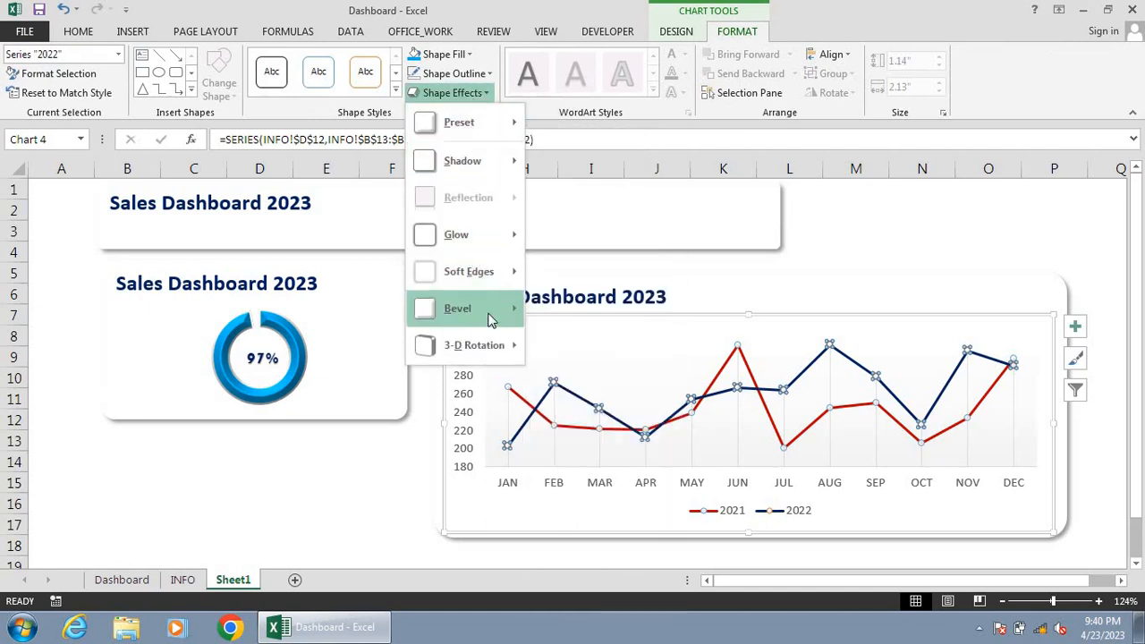
{"action": "mouse_move", "coordinate": [460, 309]}
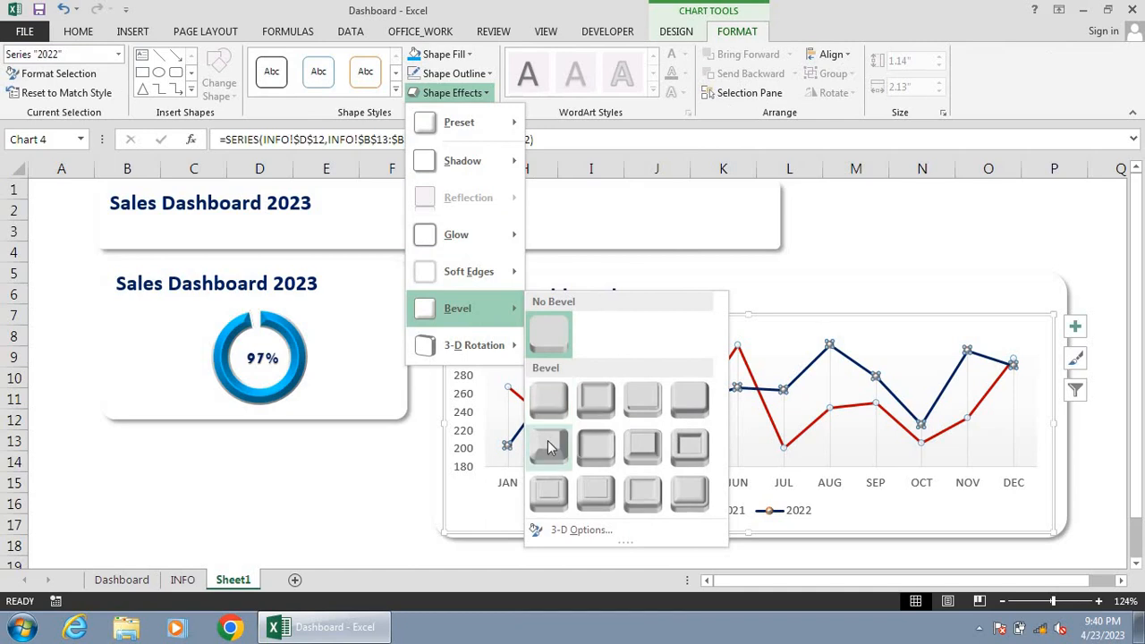
{"action": "left_click", "coordinate": [844, 238]}
{"action": "left_click", "coordinate": [845, 239]}
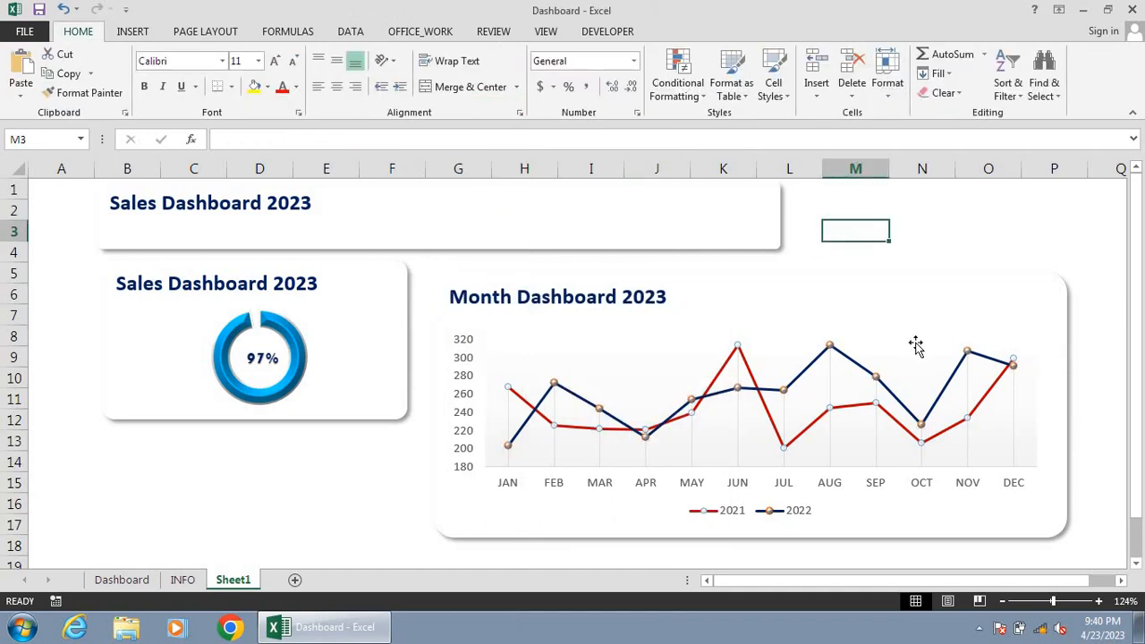
Step: Apply a bevel effect to the 2021 series in the line chart
{"action": "left_click", "coordinate": [881, 406]}
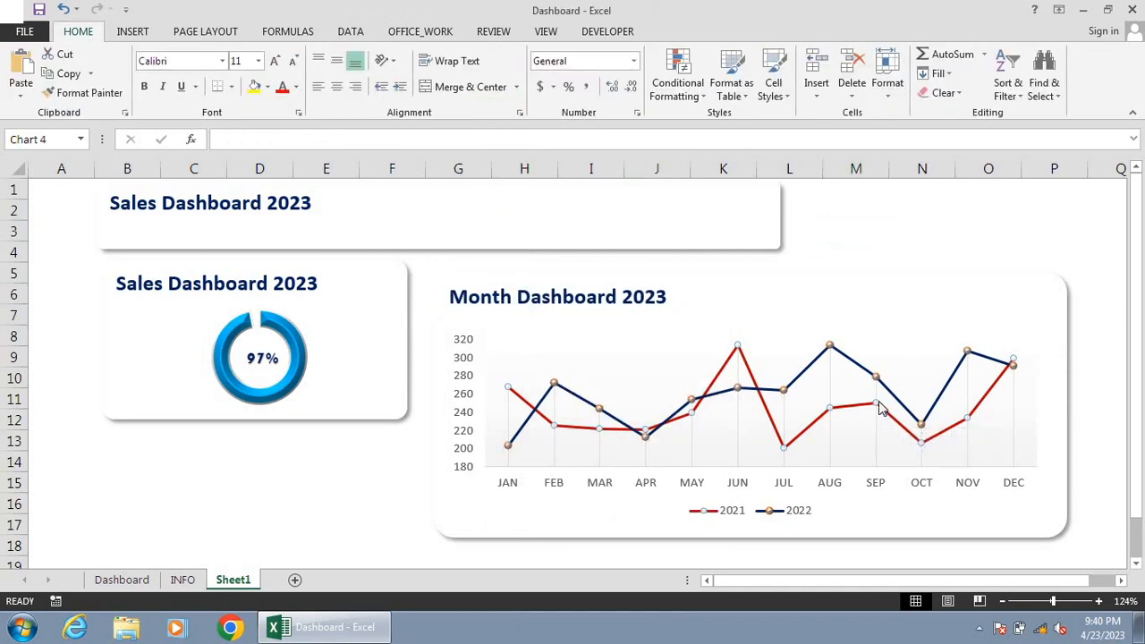
{"action": "left_click", "coordinate": [1005, 375]}
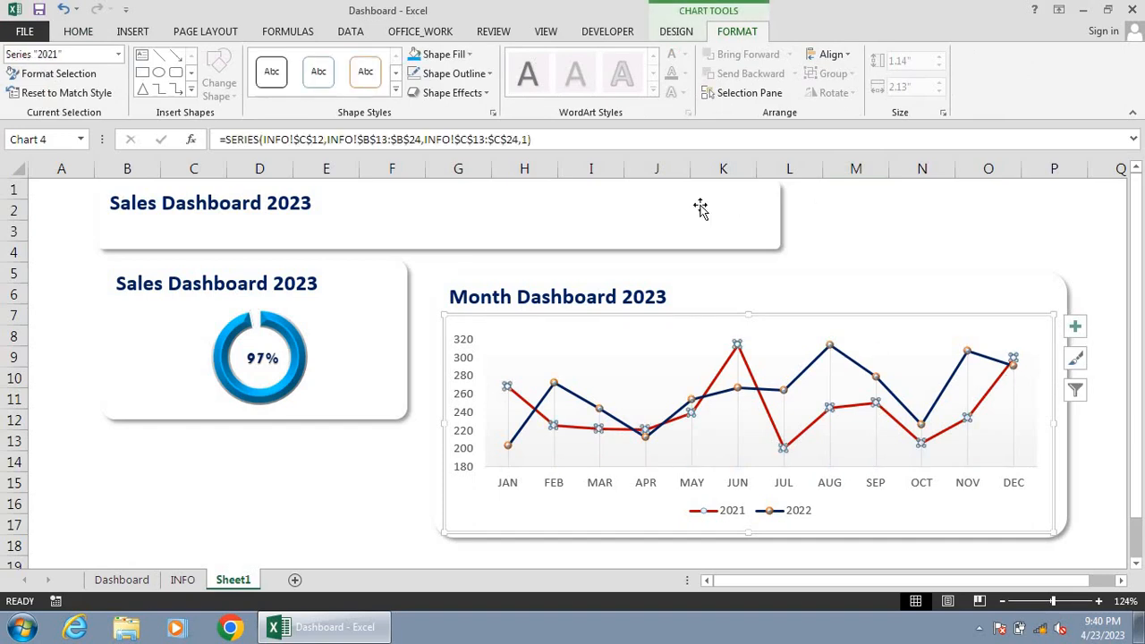
{"action": "left_click", "coordinate": [451, 93]}
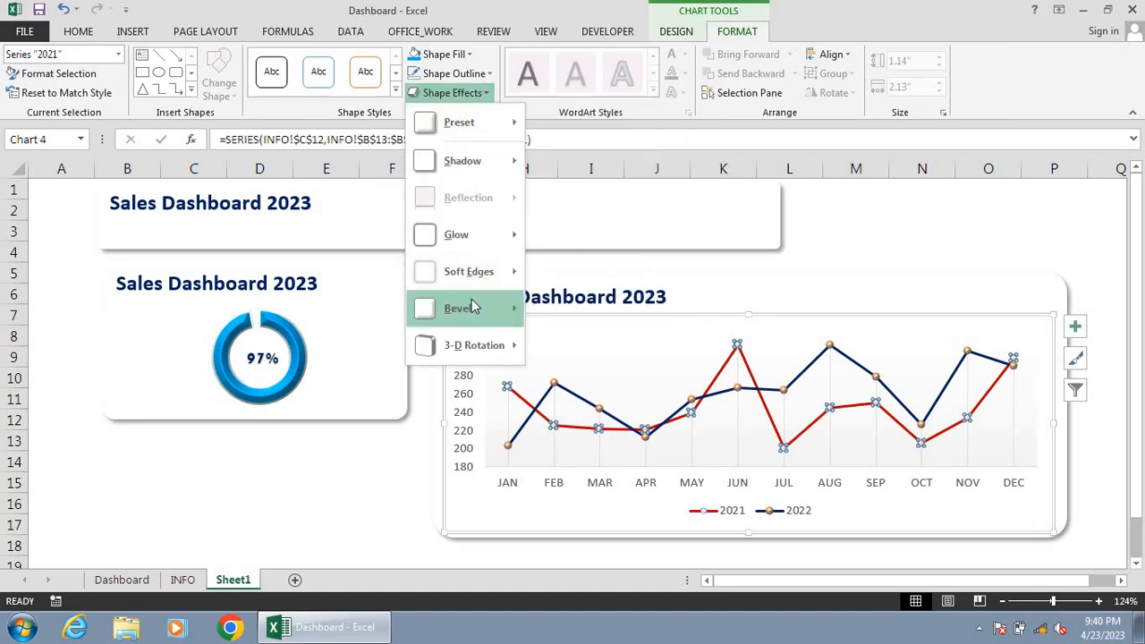
{"action": "key", "text": "Escape"}
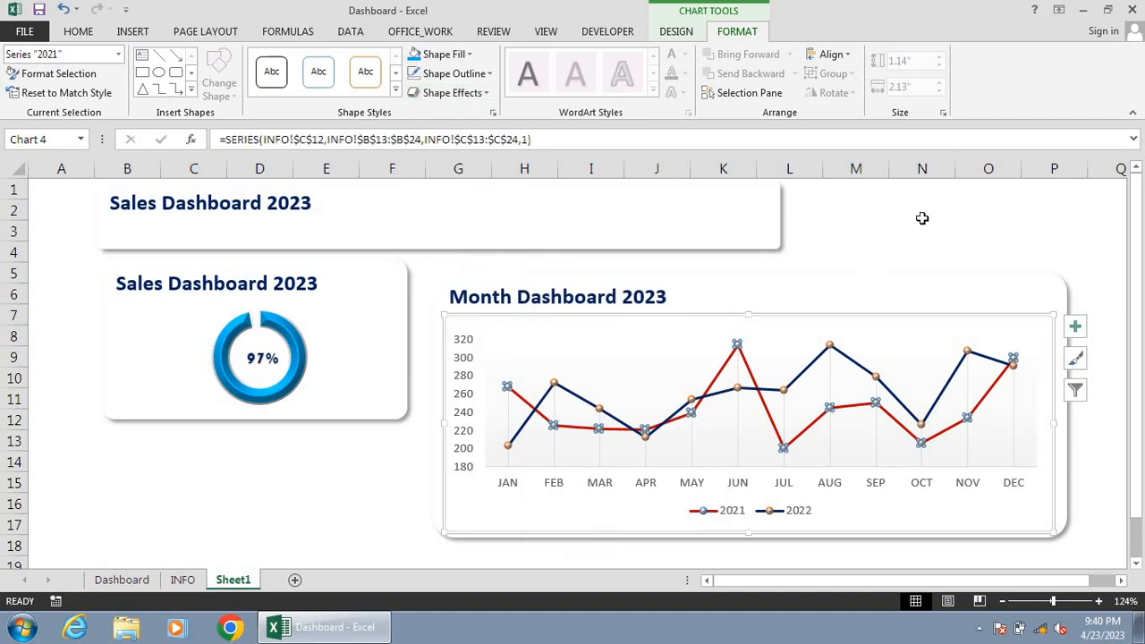
Step: Examine the line chart and doughnut on the new dashboard sheet and compare them with the INFO sheet's source tables
{"action": "left_click", "coordinate": [922, 211]}
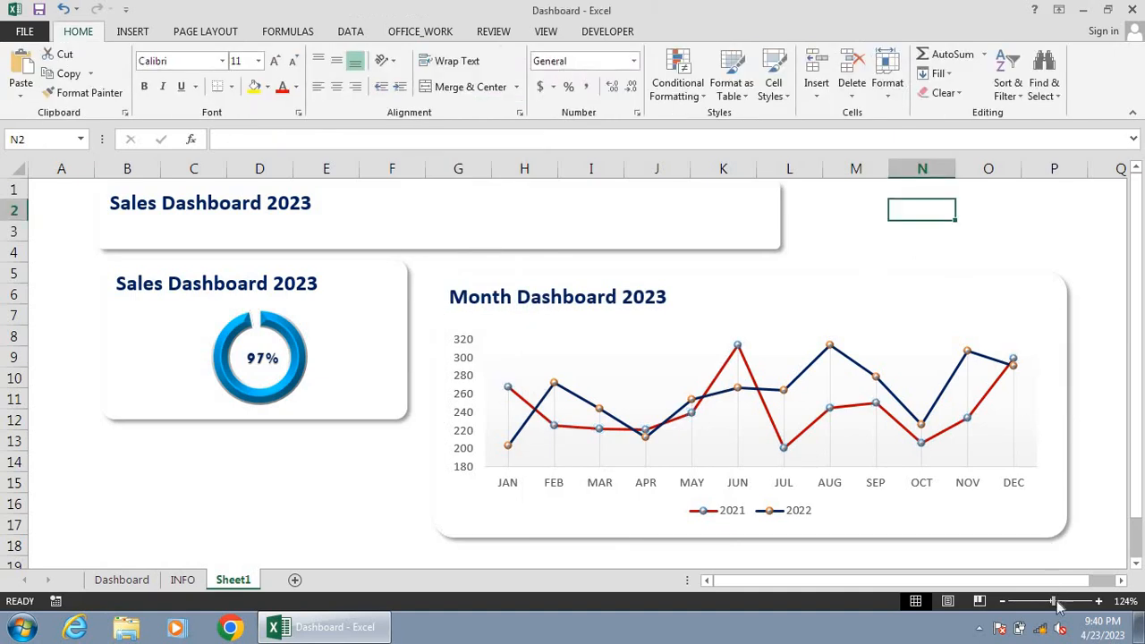
{"action": "left_click_drag", "start_coordinate": [1054, 601], "coordinate": [1059, 601]}
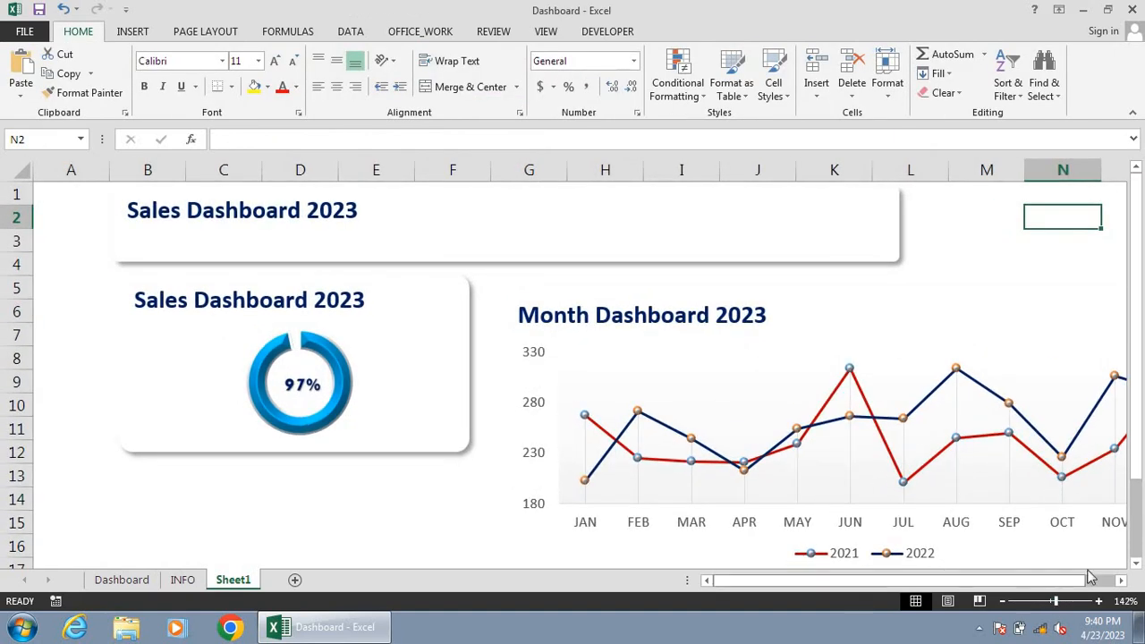
{"action": "left_click", "coordinate": [1120, 581]}
{"action": "left_click", "coordinate": [1121, 581]}
{"action": "left_click", "coordinate": [1120, 581]}
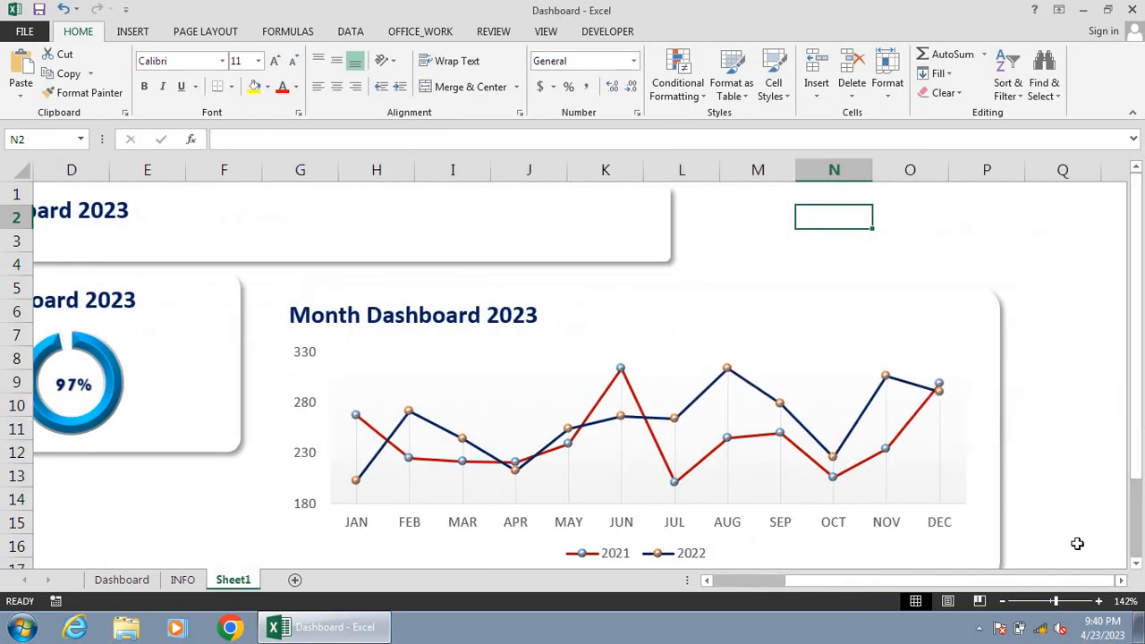
{"action": "left_click", "coordinate": [190, 582]}
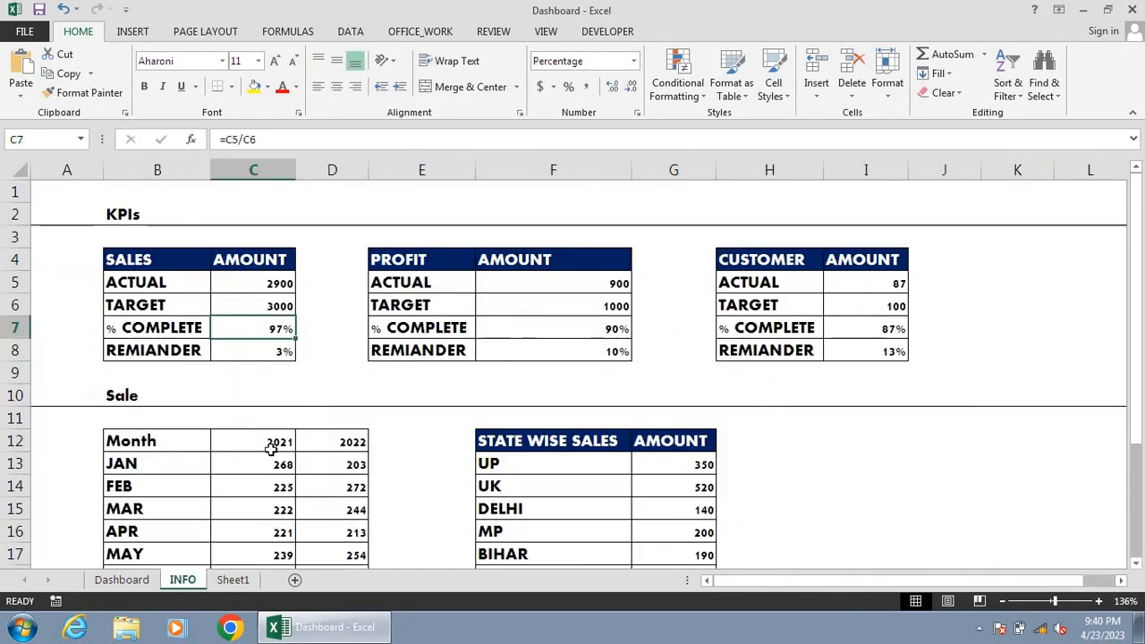
{"action": "left_click", "coordinate": [1134, 558]}
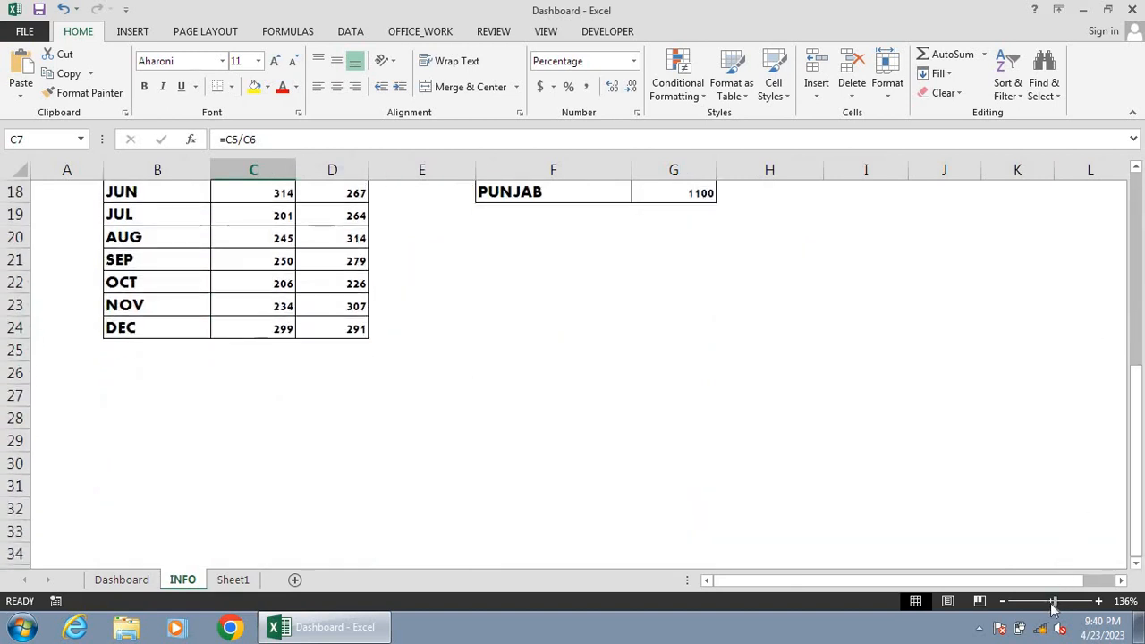
{"action": "left_click_drag", "start_coordinate": [1054, 602], "coordinate": [1049, 604]}
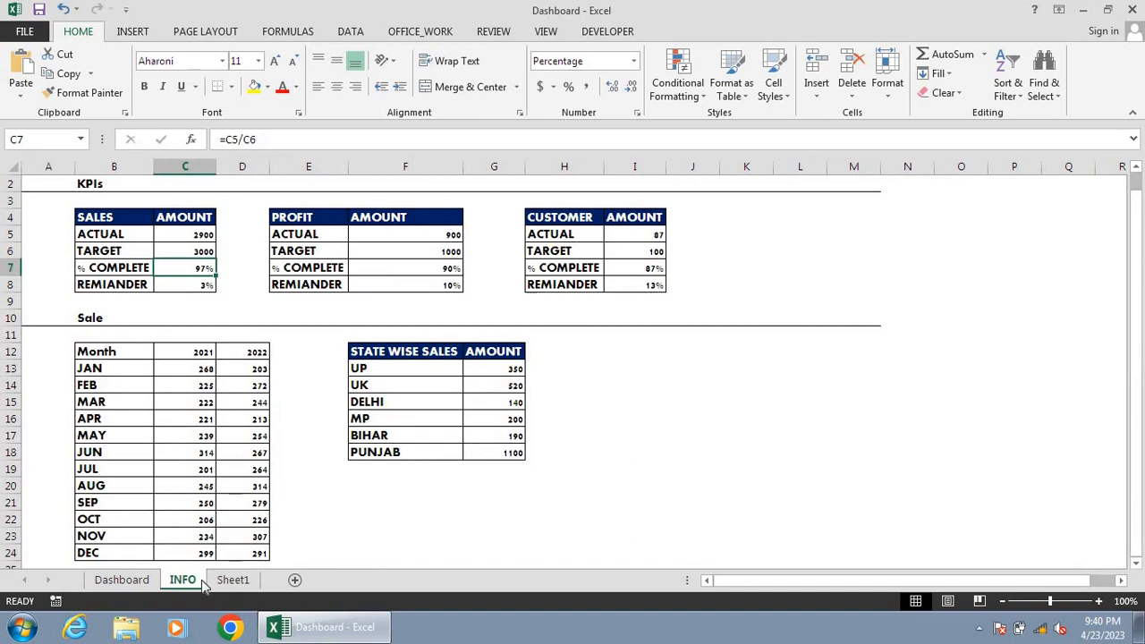
{"action": "left_click", "coordinate": [142, 584]}
{"action": "left_click", "coordinate": [227, 581]}
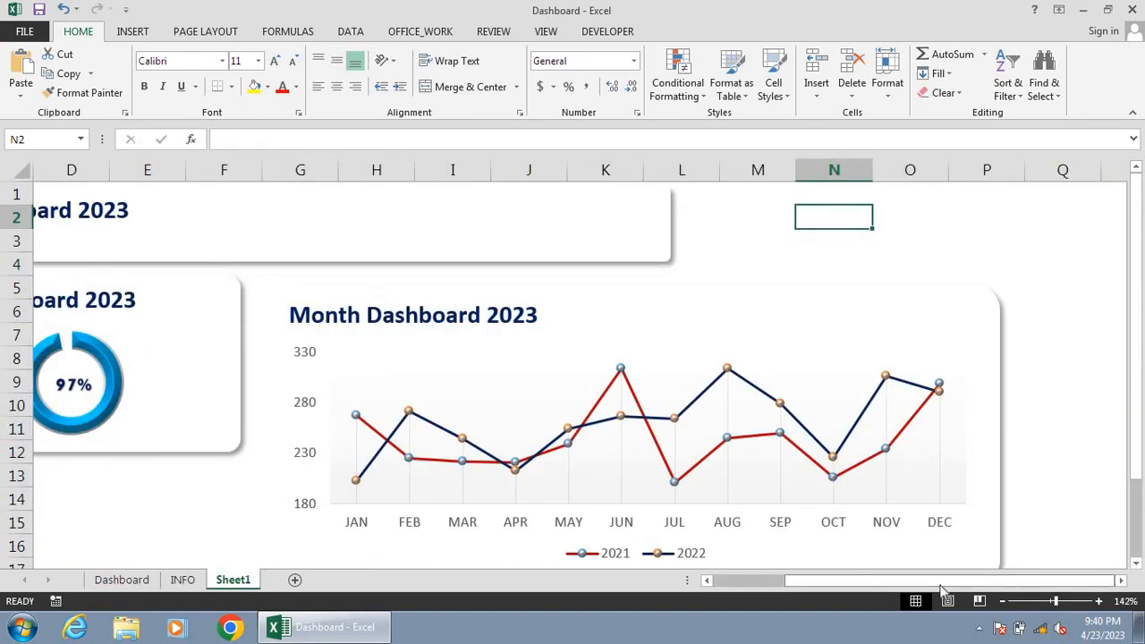
{"action": "left_click", "coordinate": [707, 580]}
{"action": "left_click", "coordinate": [708, 581]}
{"action": "left_click", "coordinate": [708, 580]}
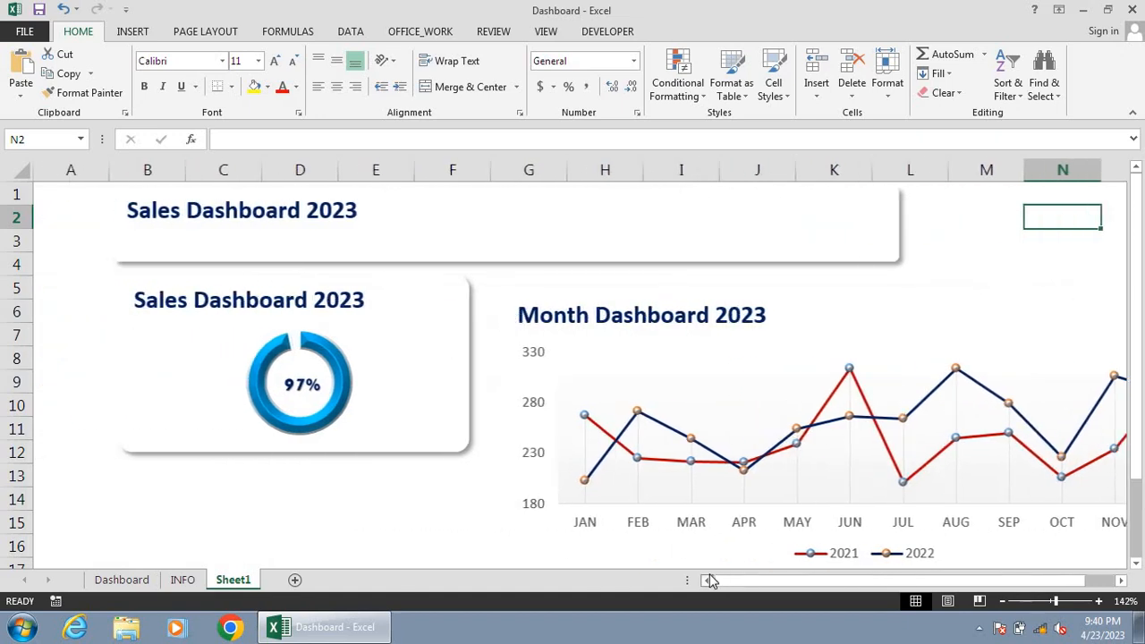
{"action": "left_click_drag", "start_coordinate": [1055, 603], "coordinate": [1053, 604]}
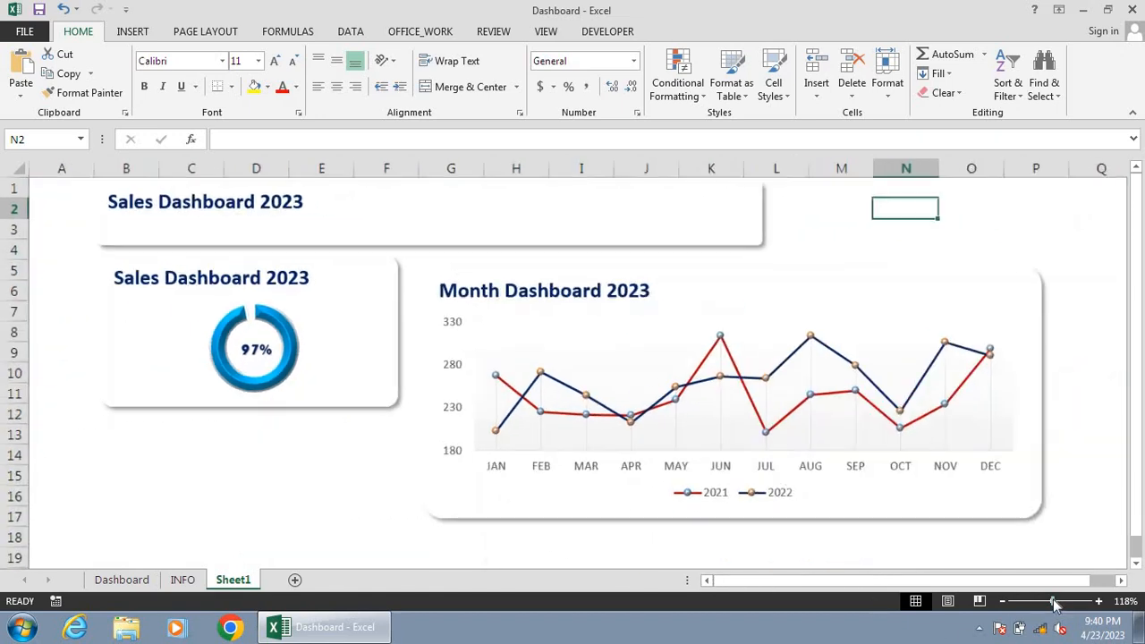
Step: Delete the empty column A from the dashboard sheet to shift the banner, cards and charts closer to the sheet's edge
{"action": "left_click", "coordinate": [391, 475]}
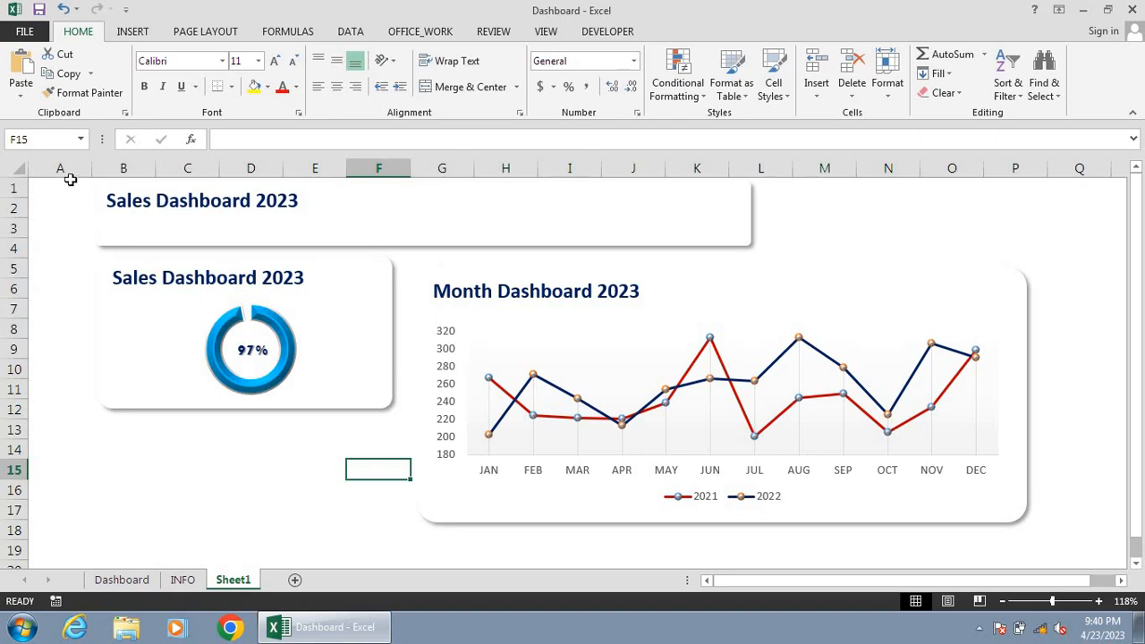
{"action": "left_click", "coordinate": [62, 169]}
{"action": "key", "text": "ctrl+minus"}
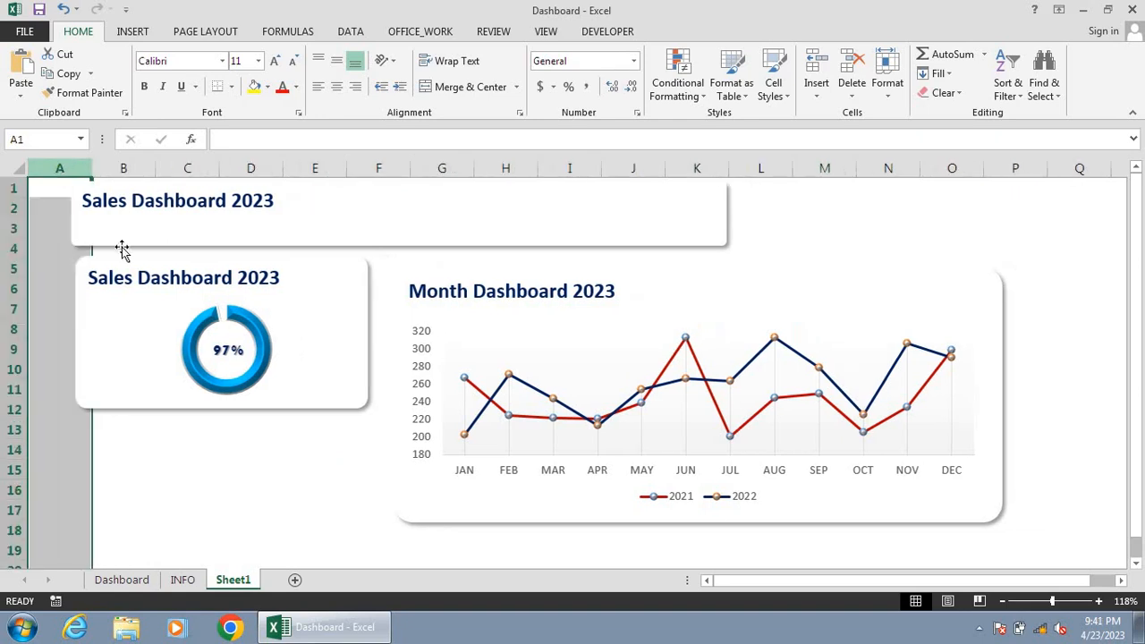
{"action": "left_click", "coordinate": [193, 463]}
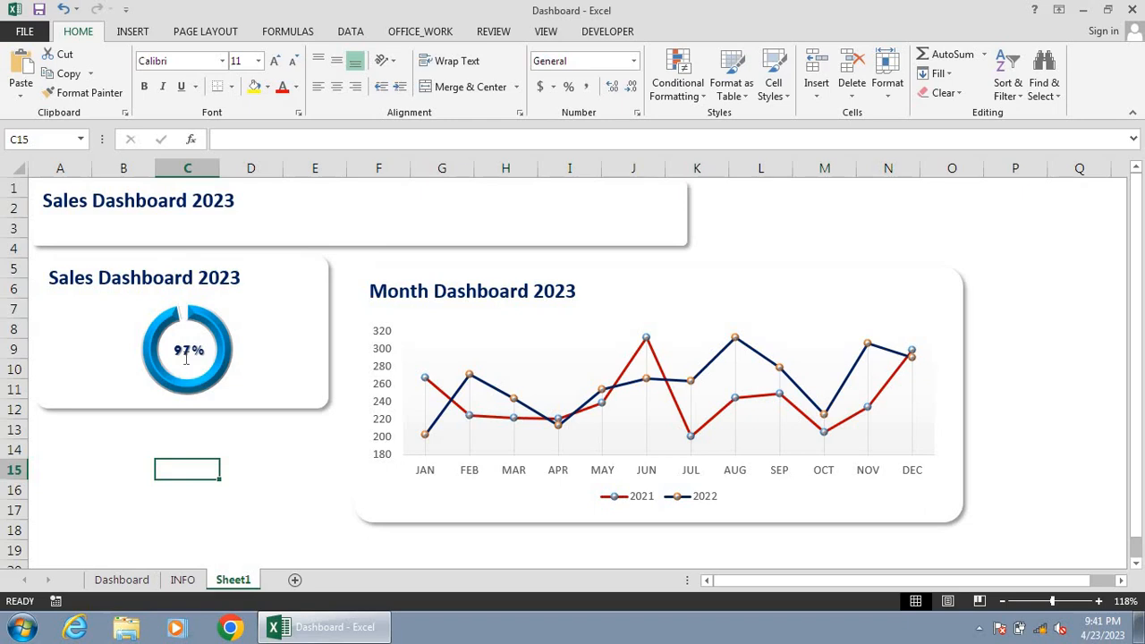
{"action": "left_click", "coordinate": [273, 37]}
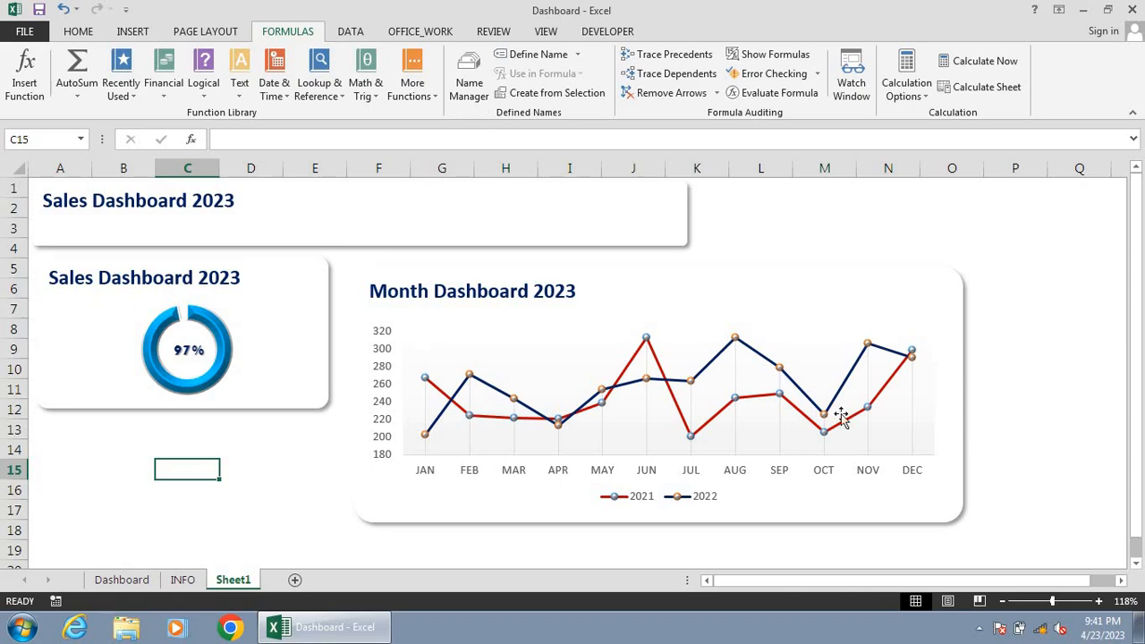
{"action": "left_click", "coordinate": [978, 629]}
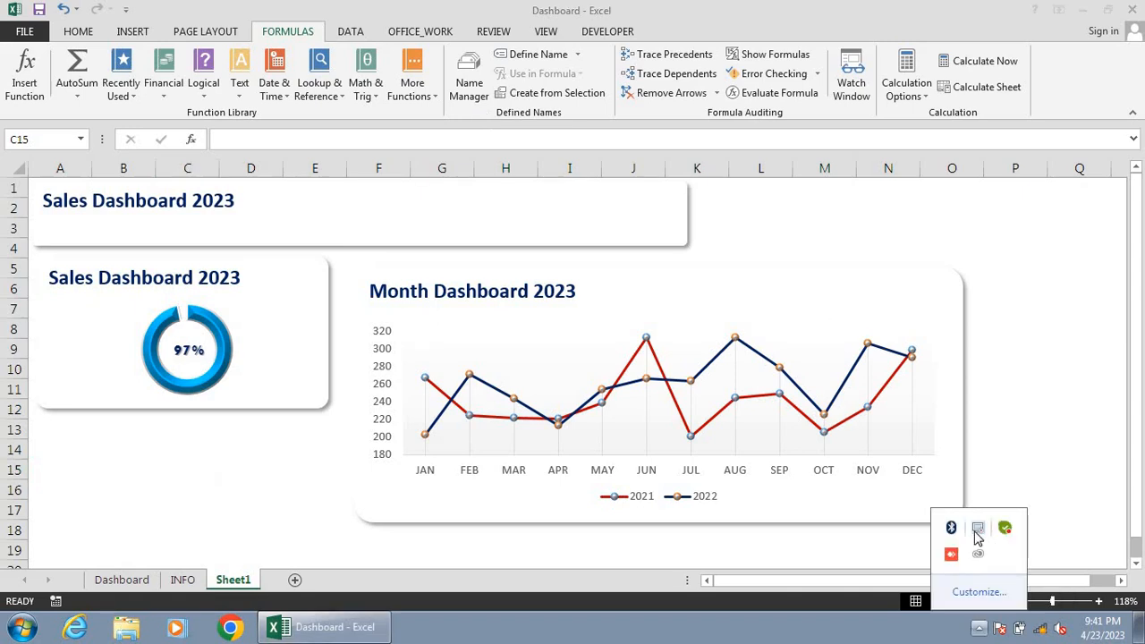